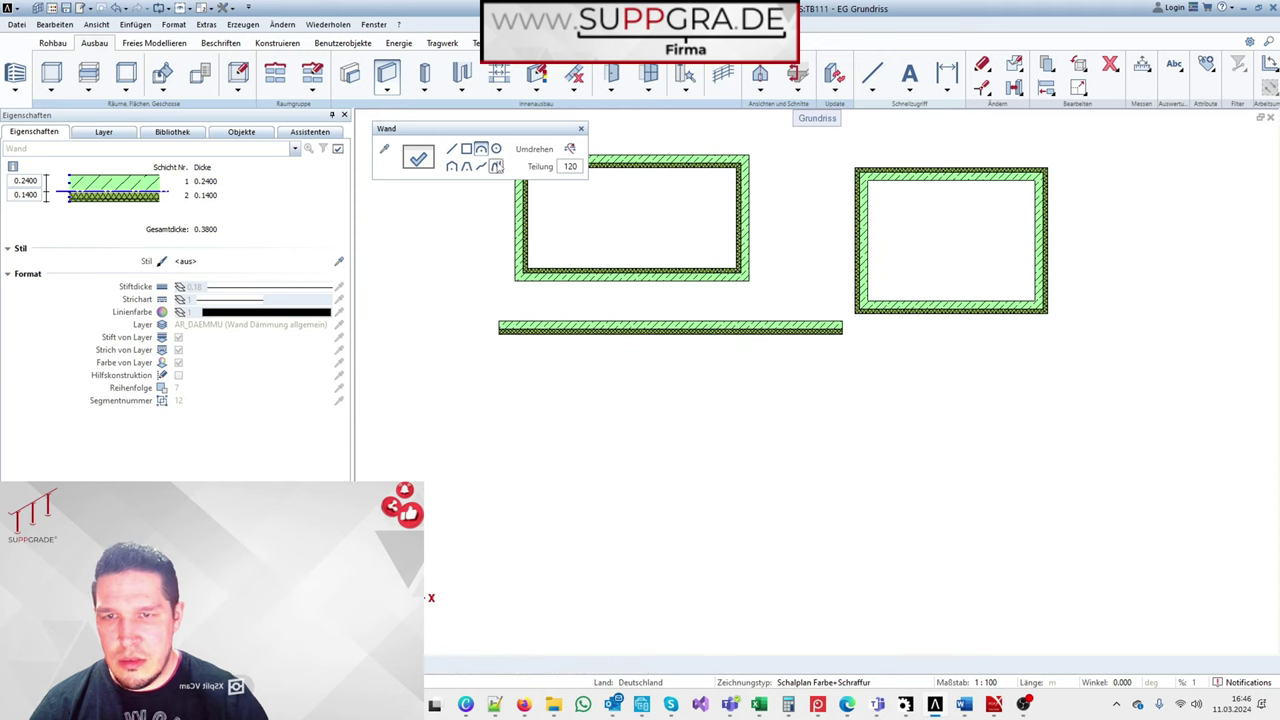
click(495, 148)
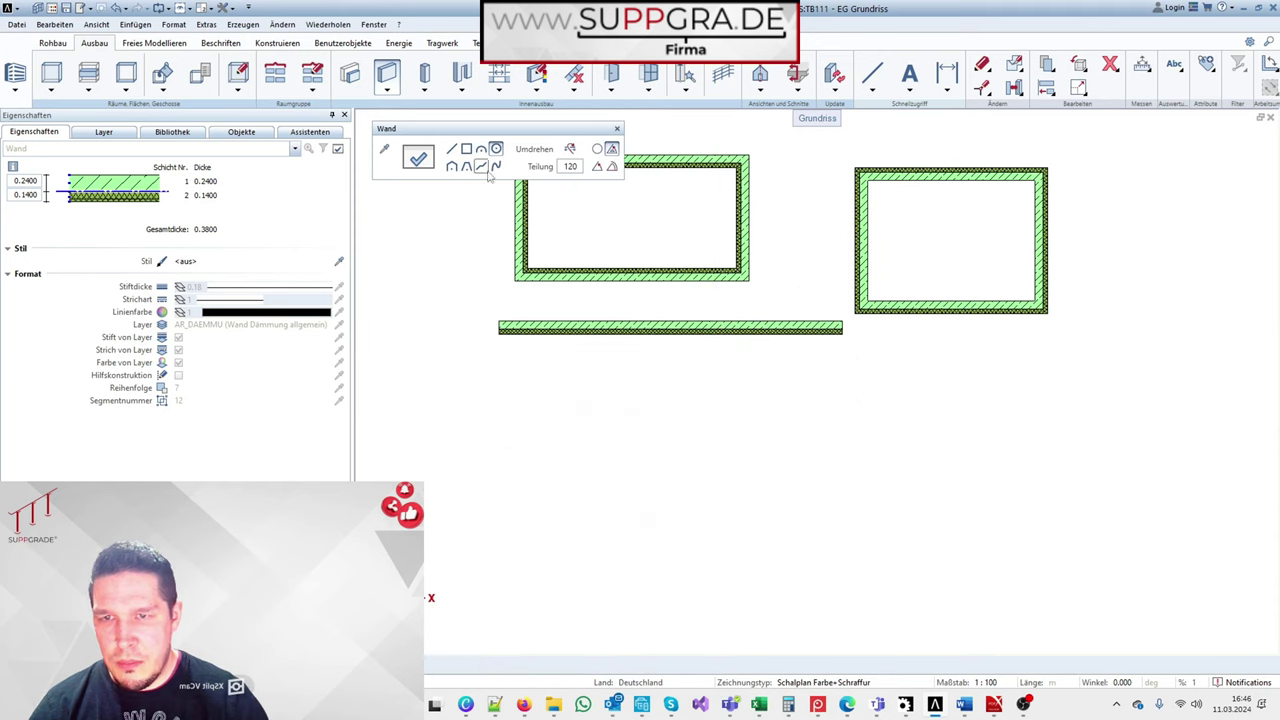
click(452, 167)
key(Escape)
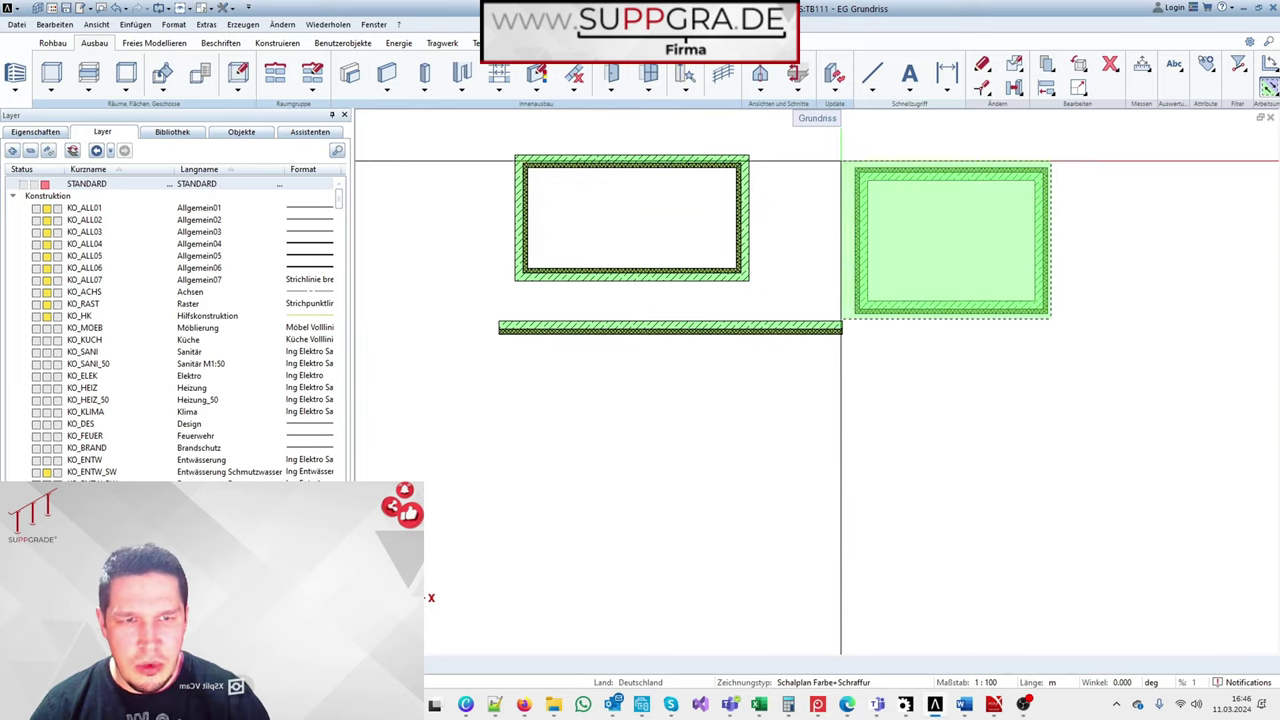
Step: Delete both rectangular wall layouts from the floor plan, keeping only the straight wall
click(849, 160)
key(Delete)
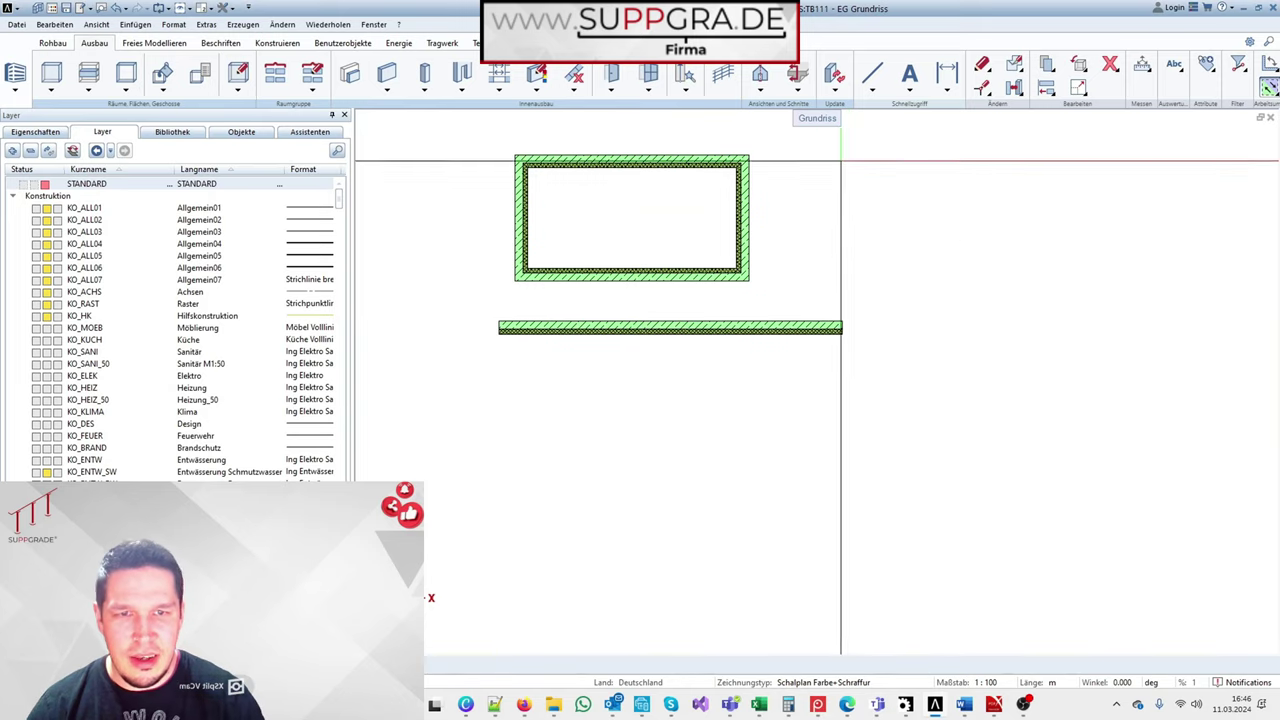
drag(827, 312, 489, 147)
key(Delete)
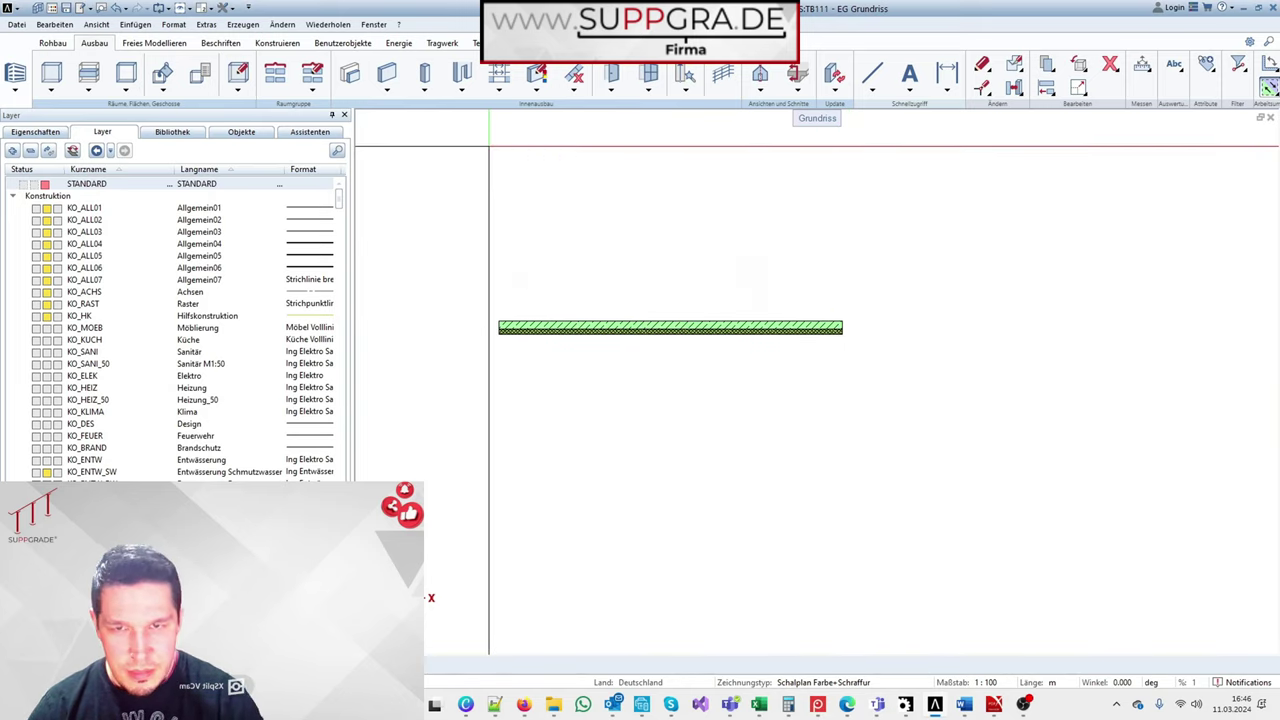
Step: Start a new wall with the straight wall's properties and split the workspace into two windows
right_click(557, 322)
right_click(557, 322)
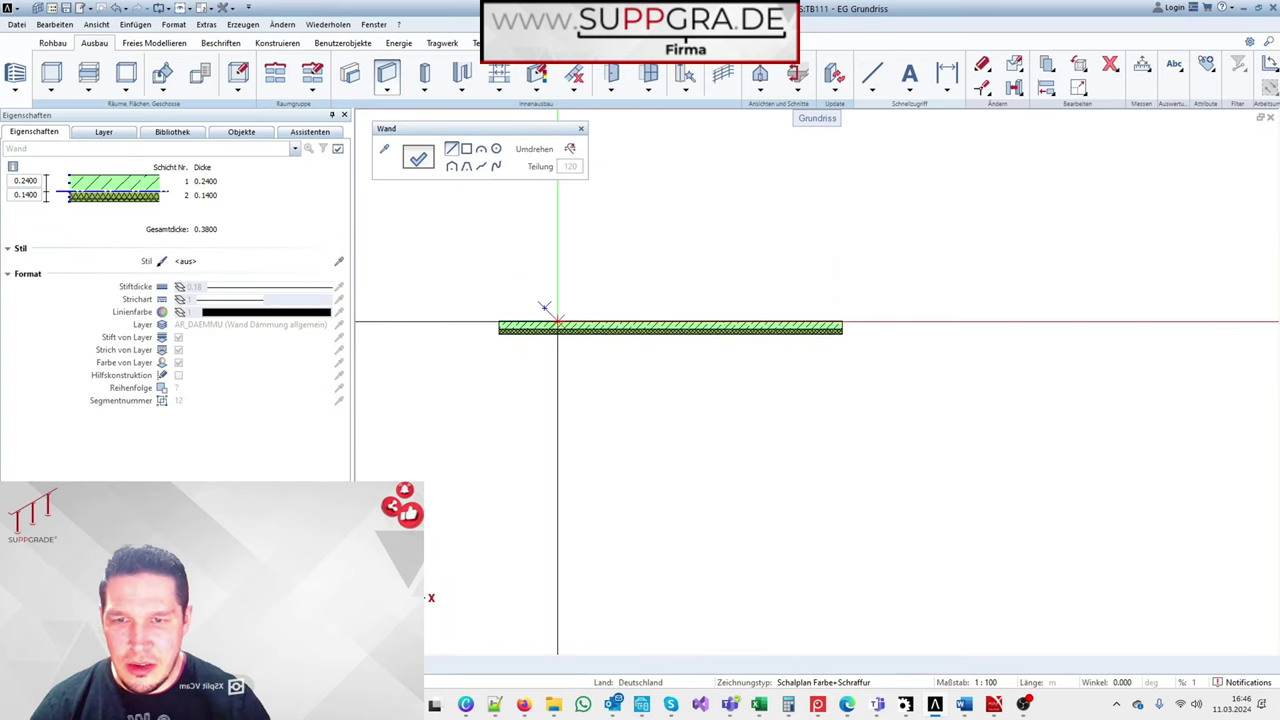
key(F4)
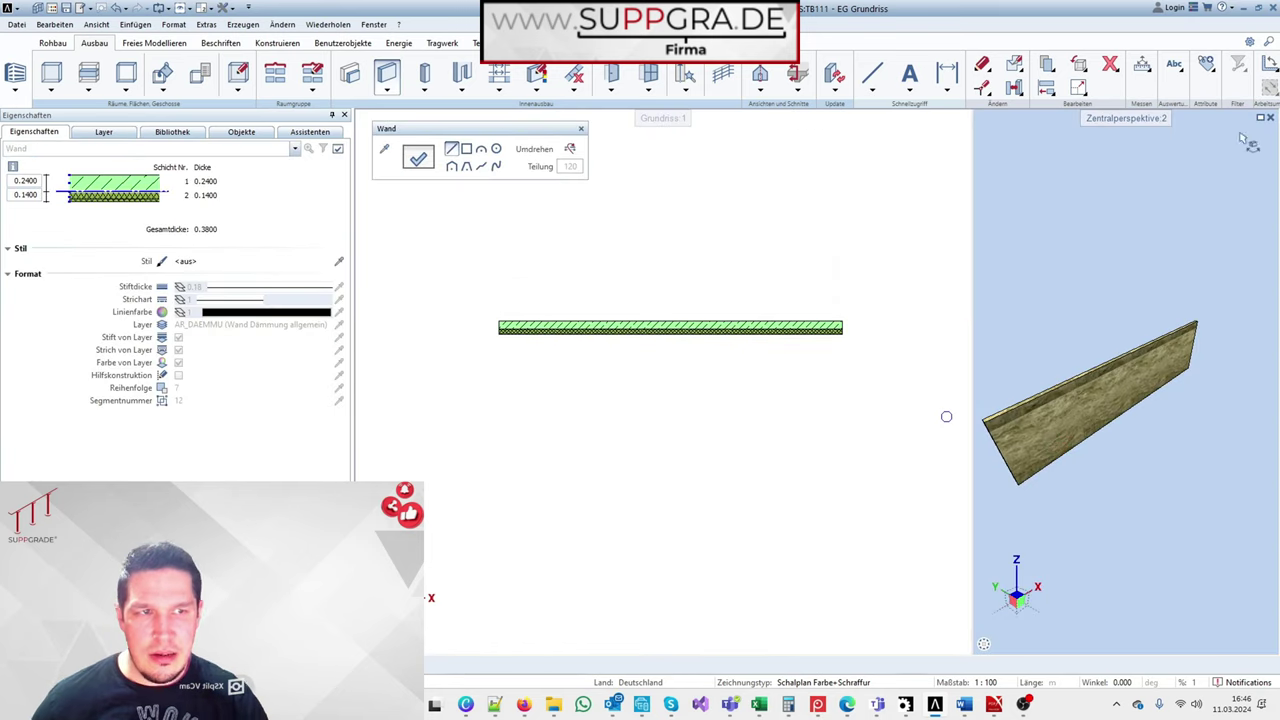
click(375, 25)
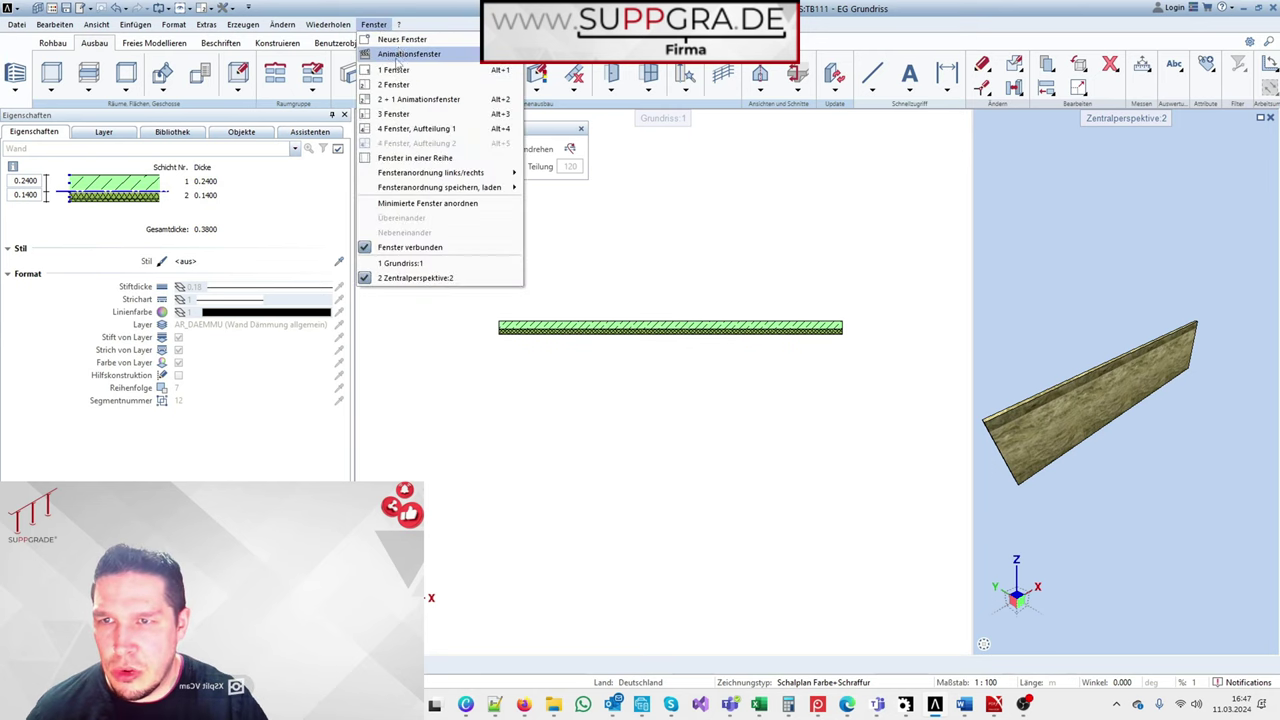
click(393, 70)
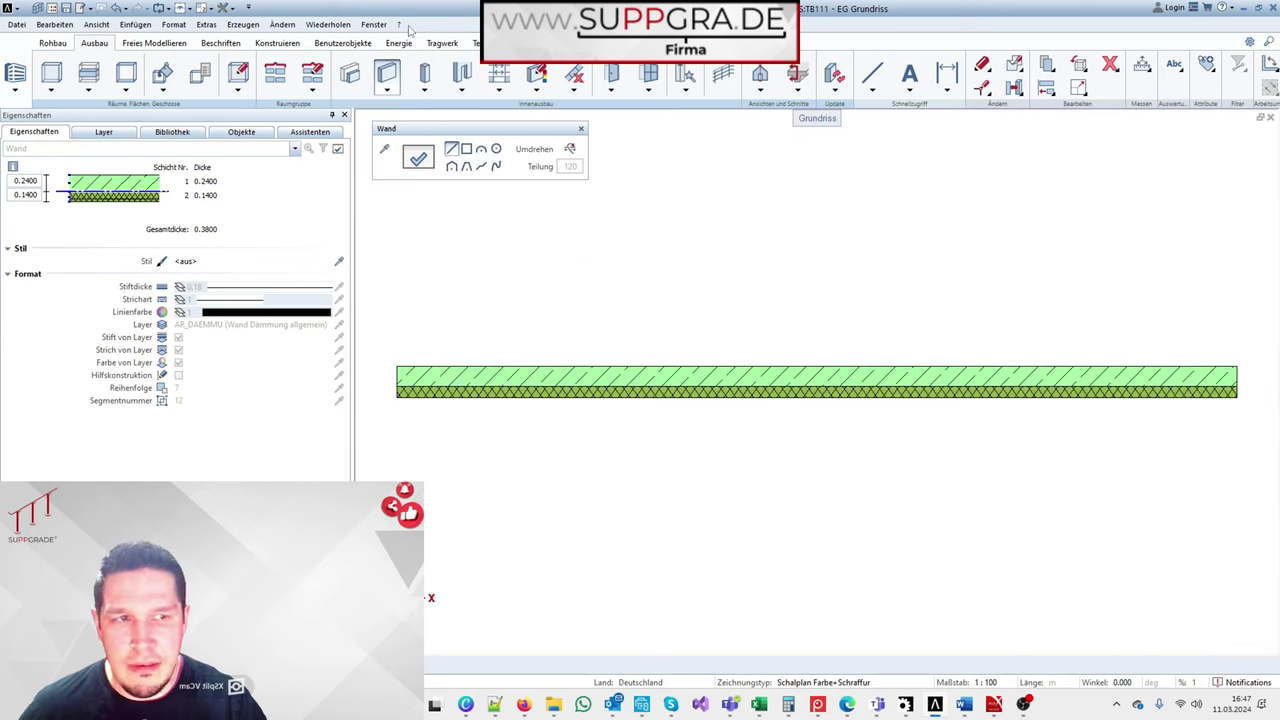
click(375, 27)
click(393, 84)
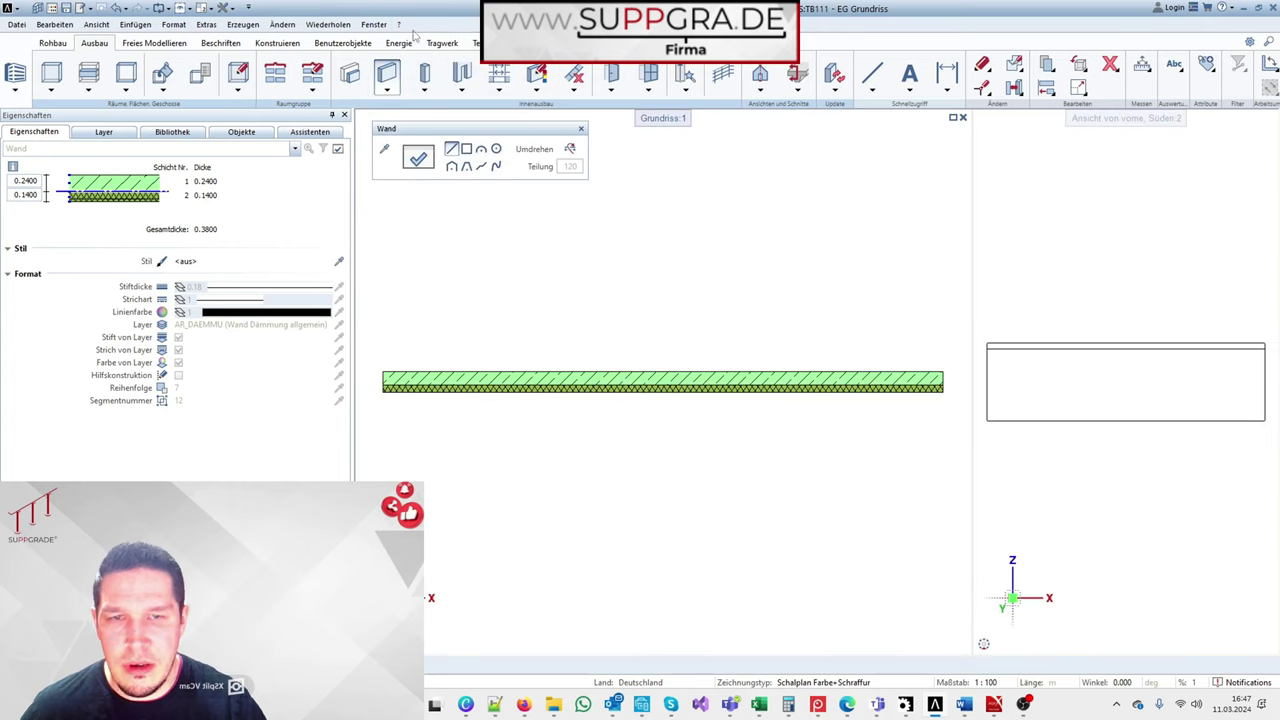
Step: Show the second viewport as a southwest isometric view in the Animation display type
mouse_move(986, 647)
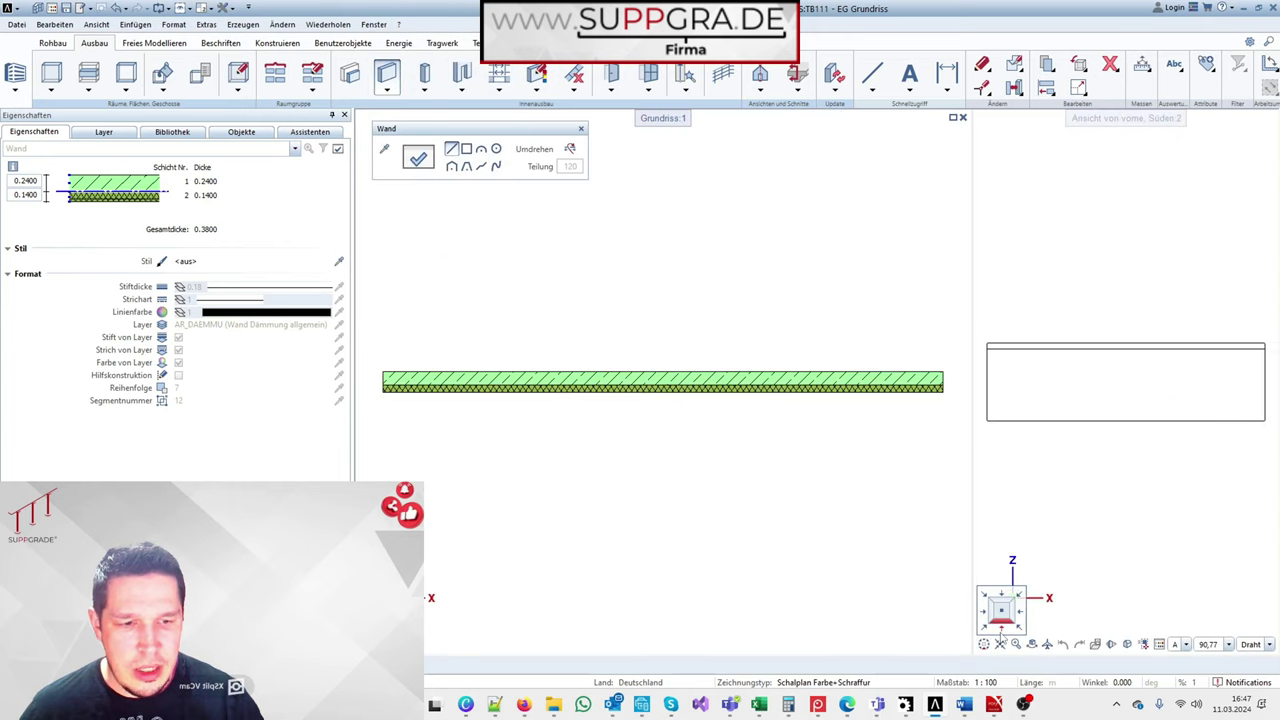
click(984, 631)
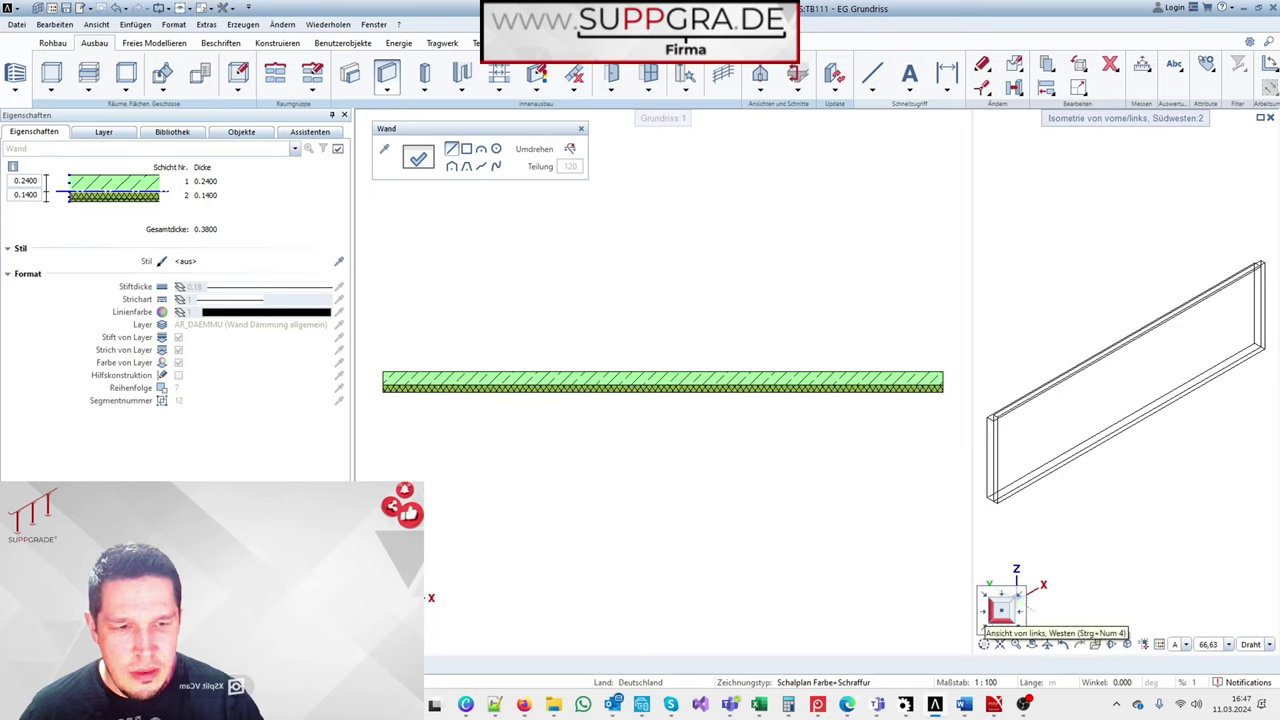
click(1245, 646)
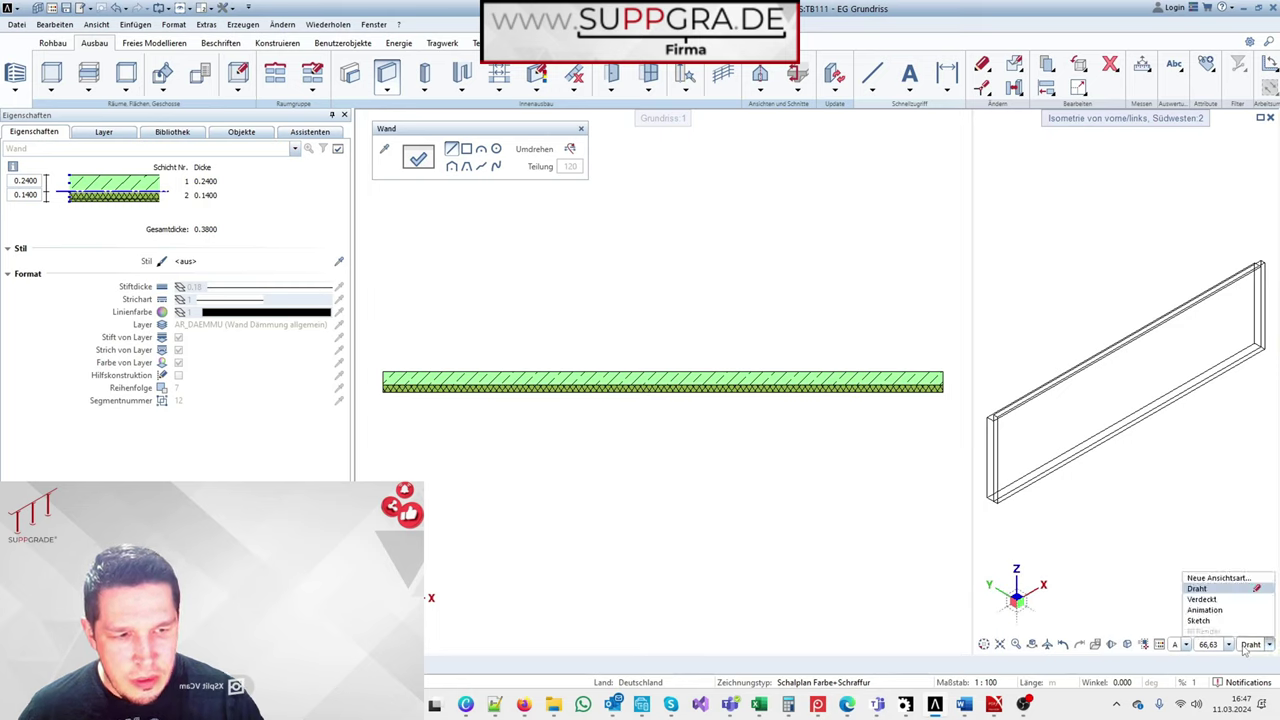
click(1204, 609)
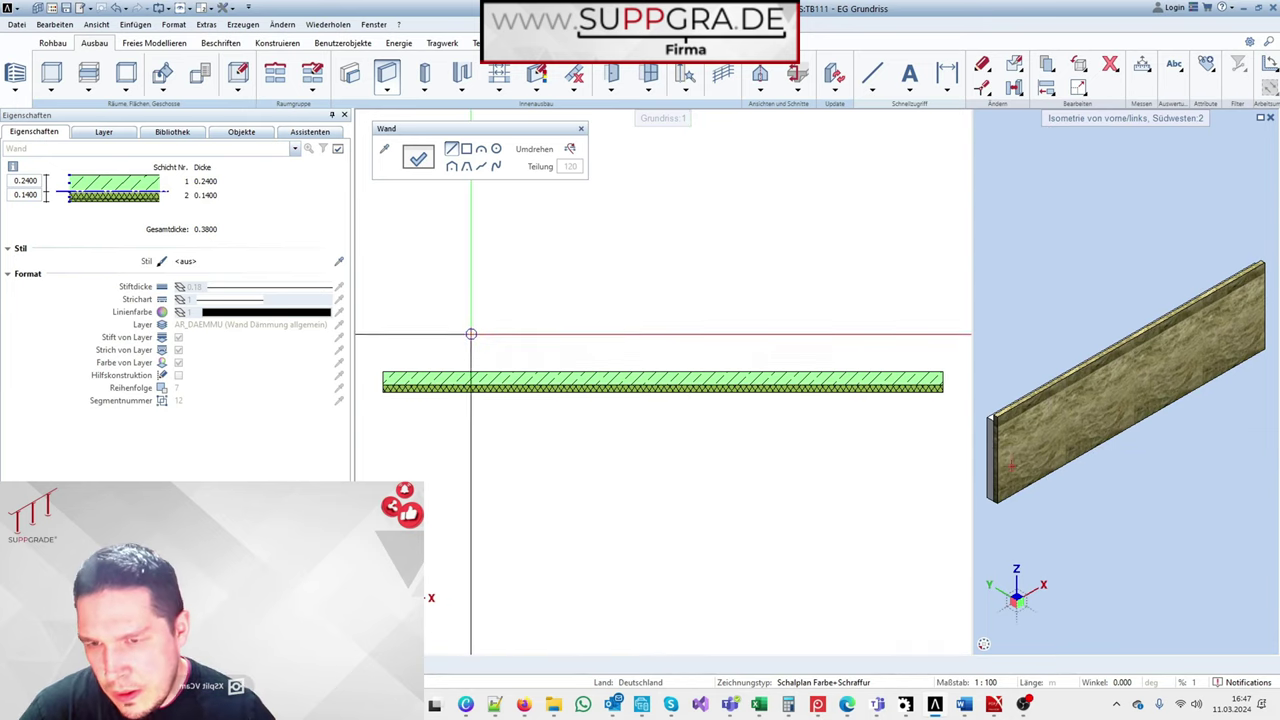
Step: In the wall settings, set the Stahlbeton layer's thickness to 0.2000 and the Polystyrol layer's thickness to 0.1200
click(430, 160)
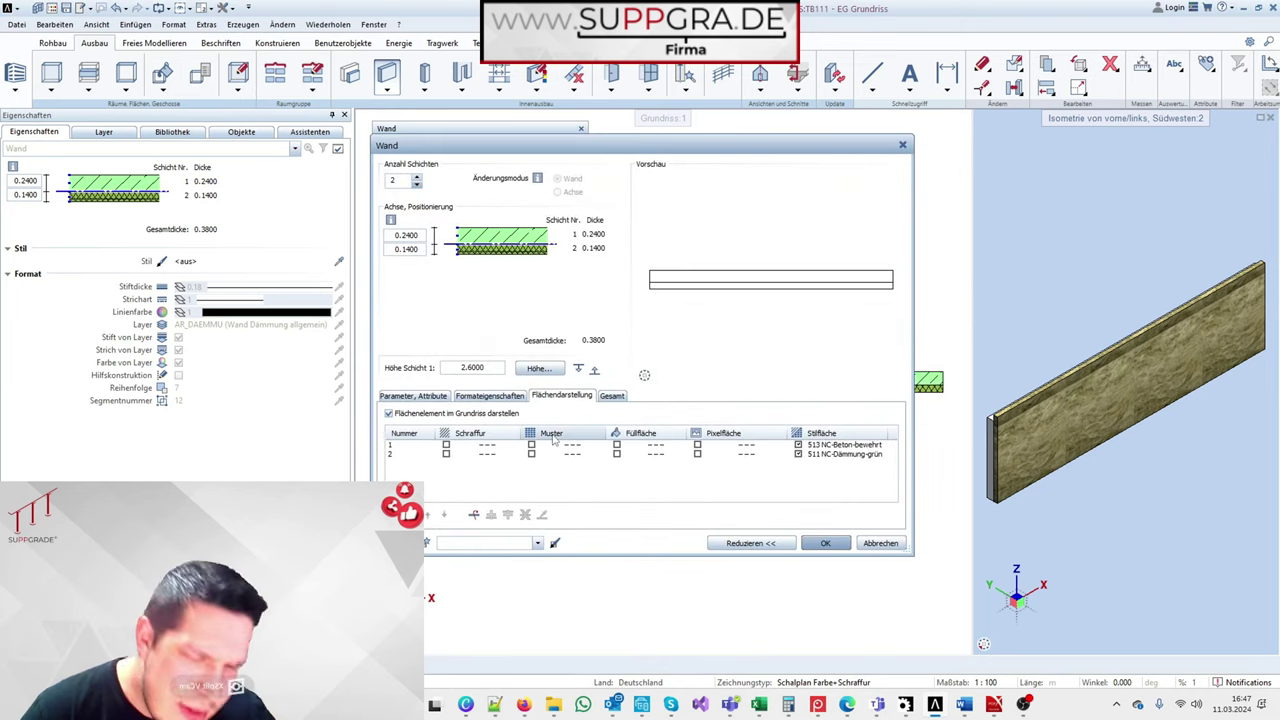
click(435, 398)
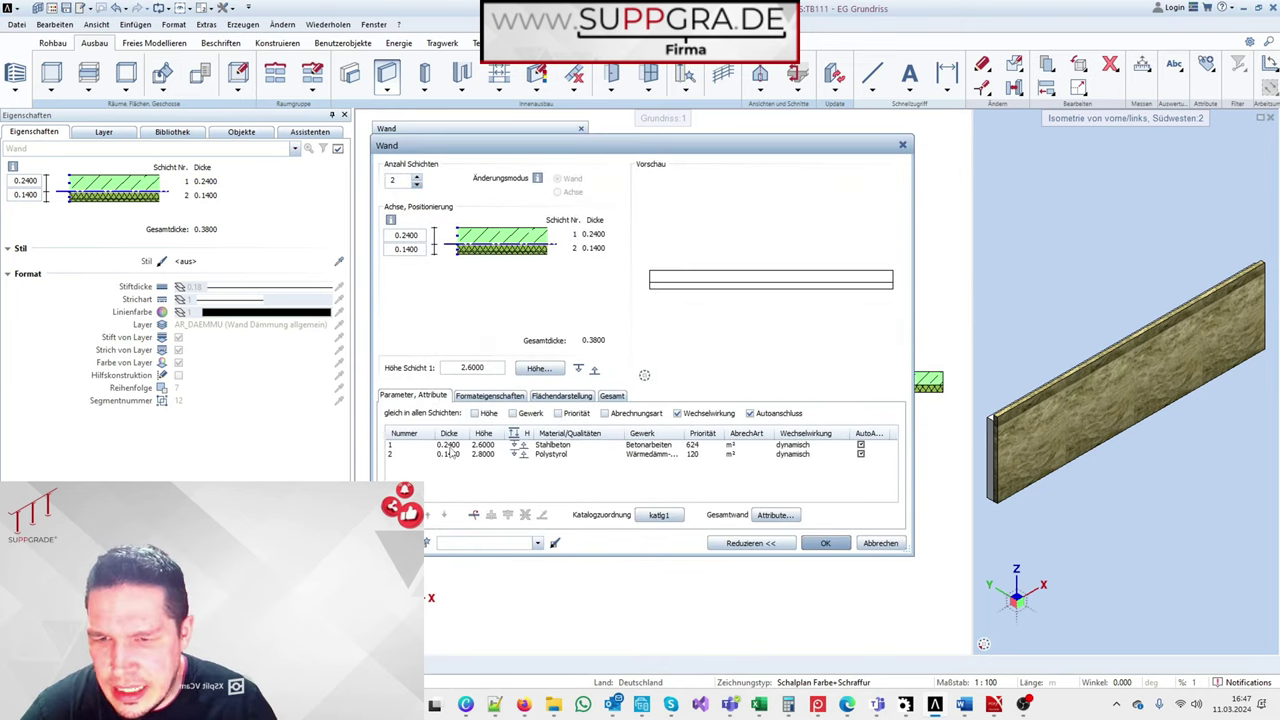
click(450, 452)
double_click(425, 508)
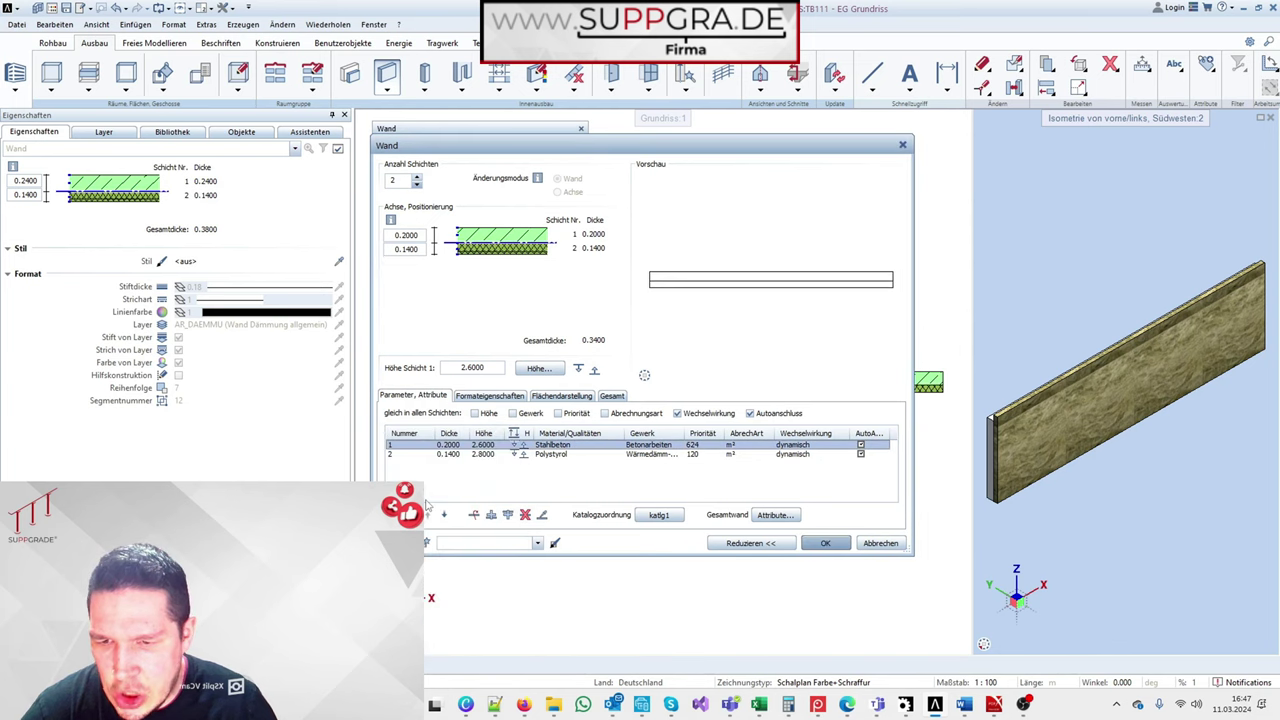
click(455, 455)
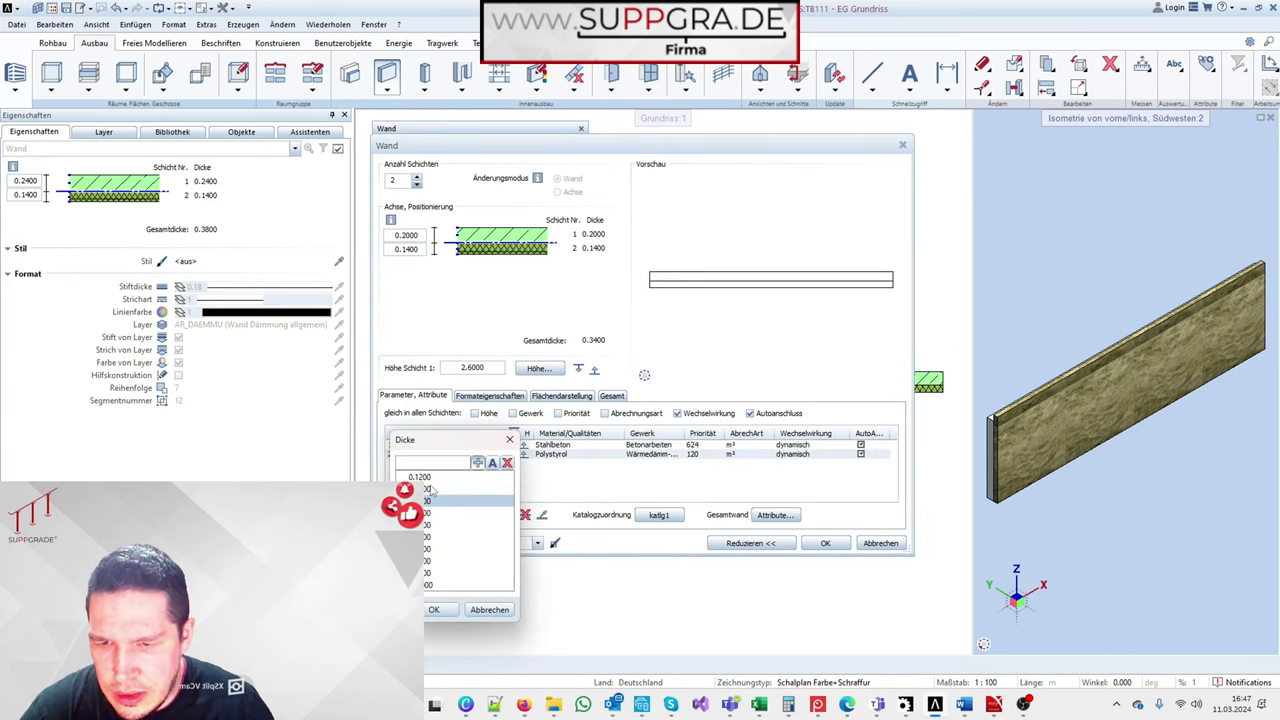
double_click(435, 478)
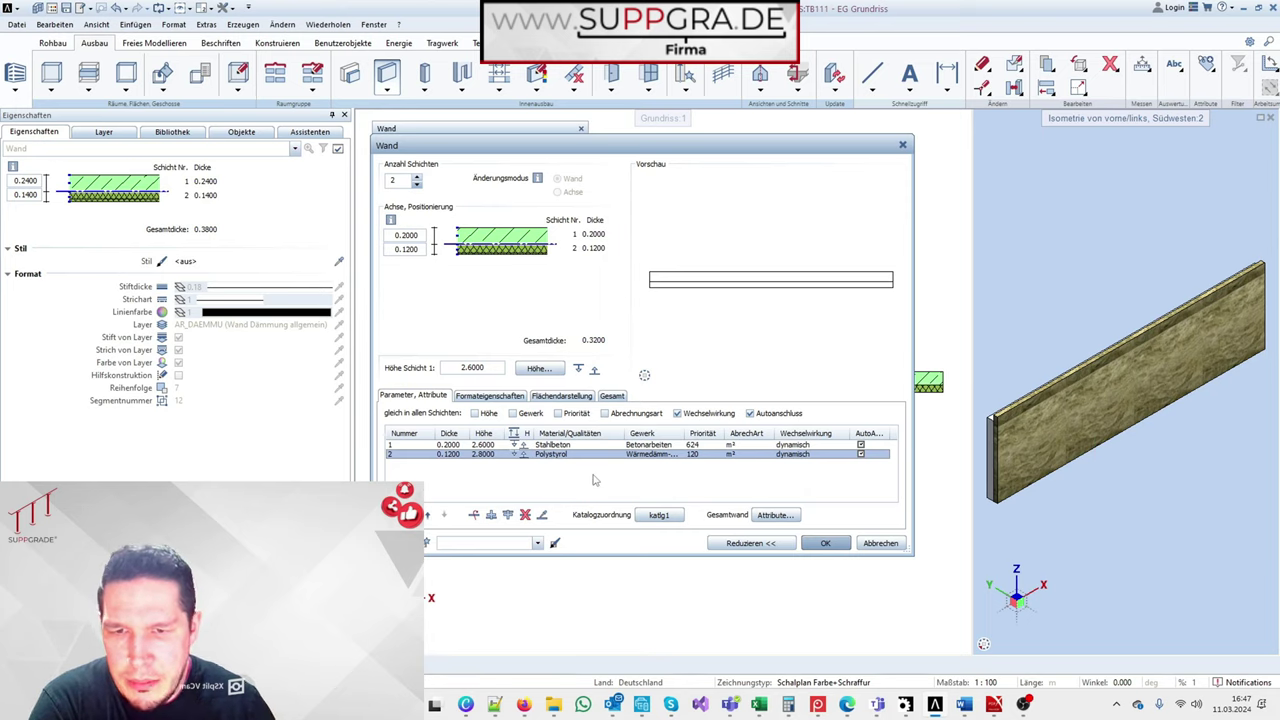
Step: Examine the top and bottom edge height settings of the wall's Stahlbeton layer without changing them
click(552, 370)
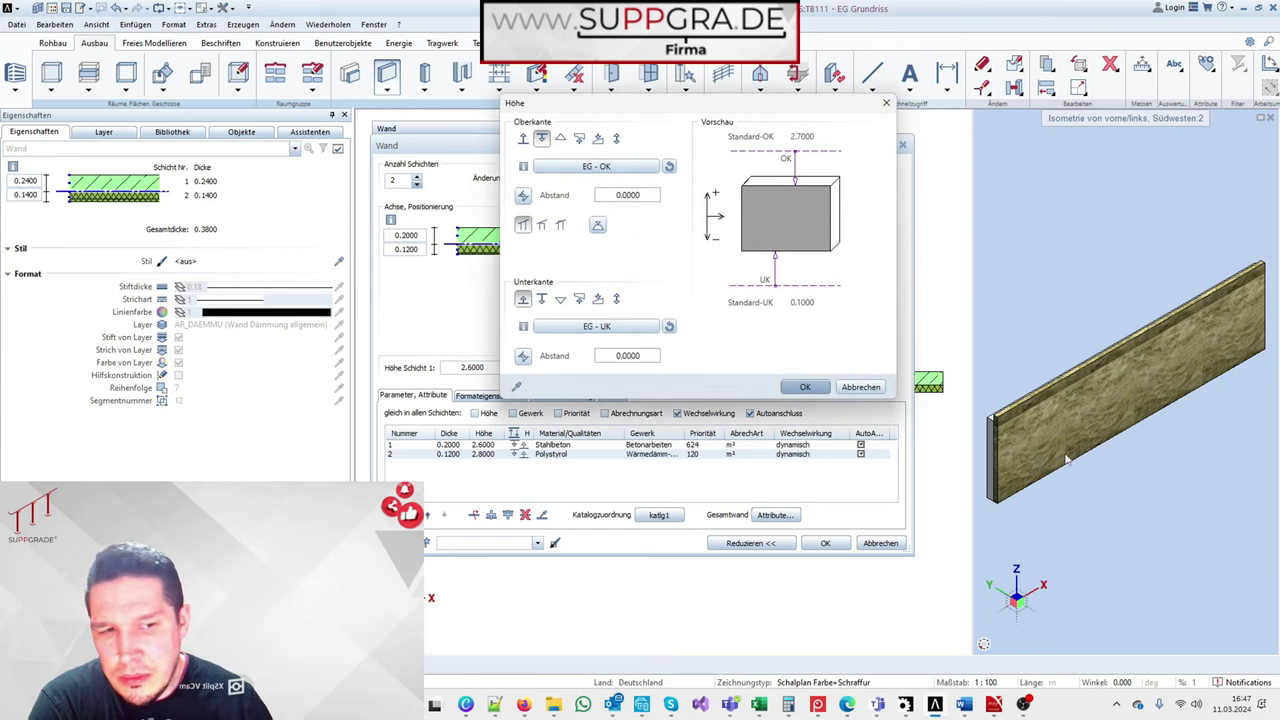
click(860, 387)
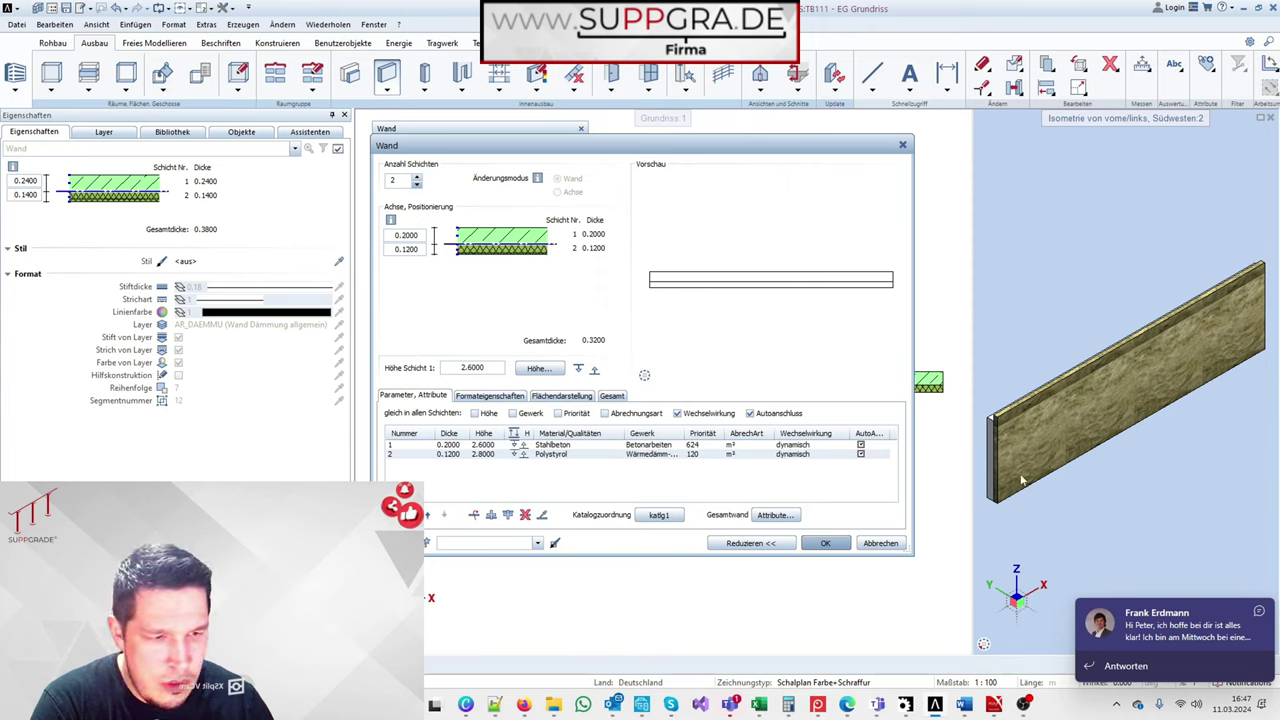
click(522, 449)
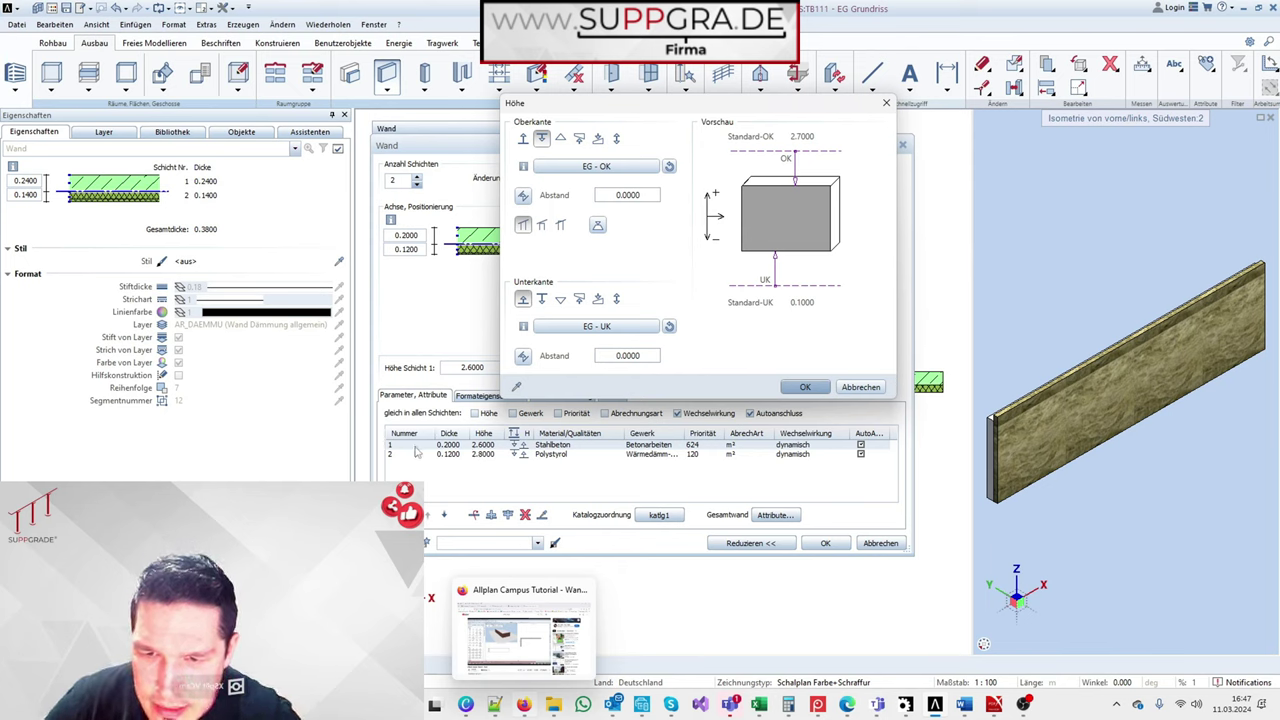
click(860, 387)
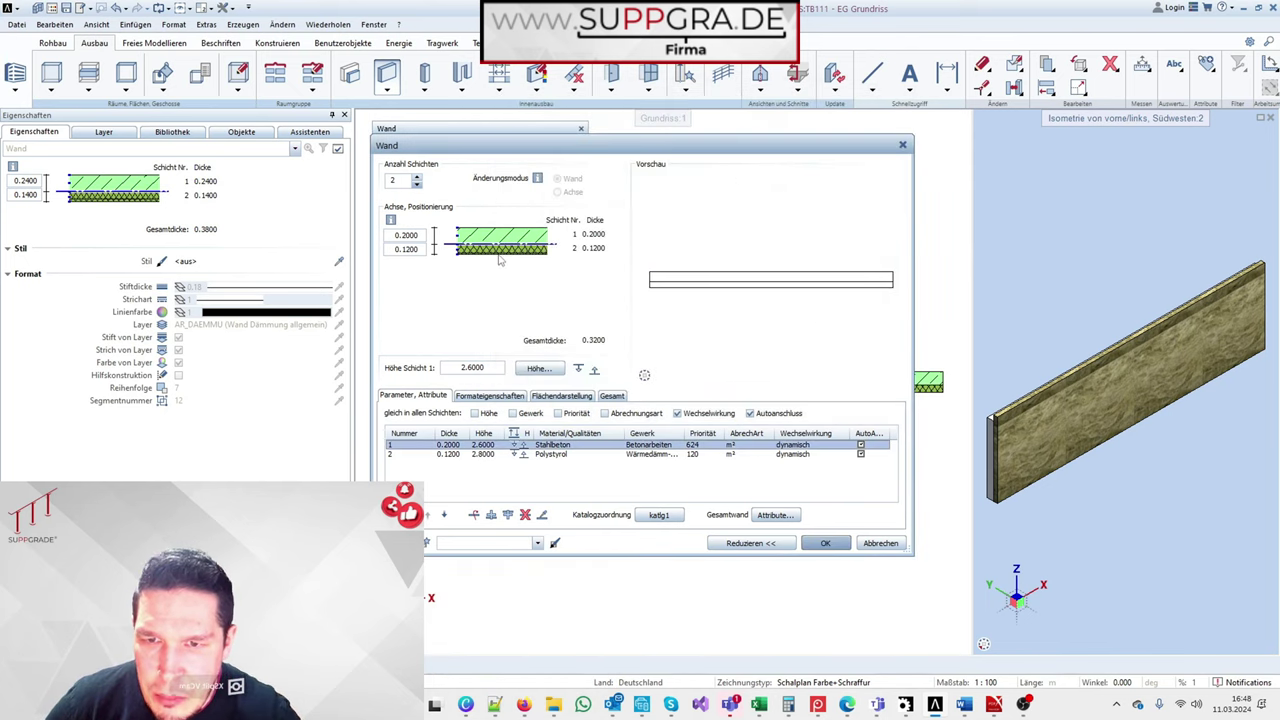
Step: Place the Stahlbeton layer below the Polystyrol layer, and try the wall with one layer before restoring two layers
click(417, 184)
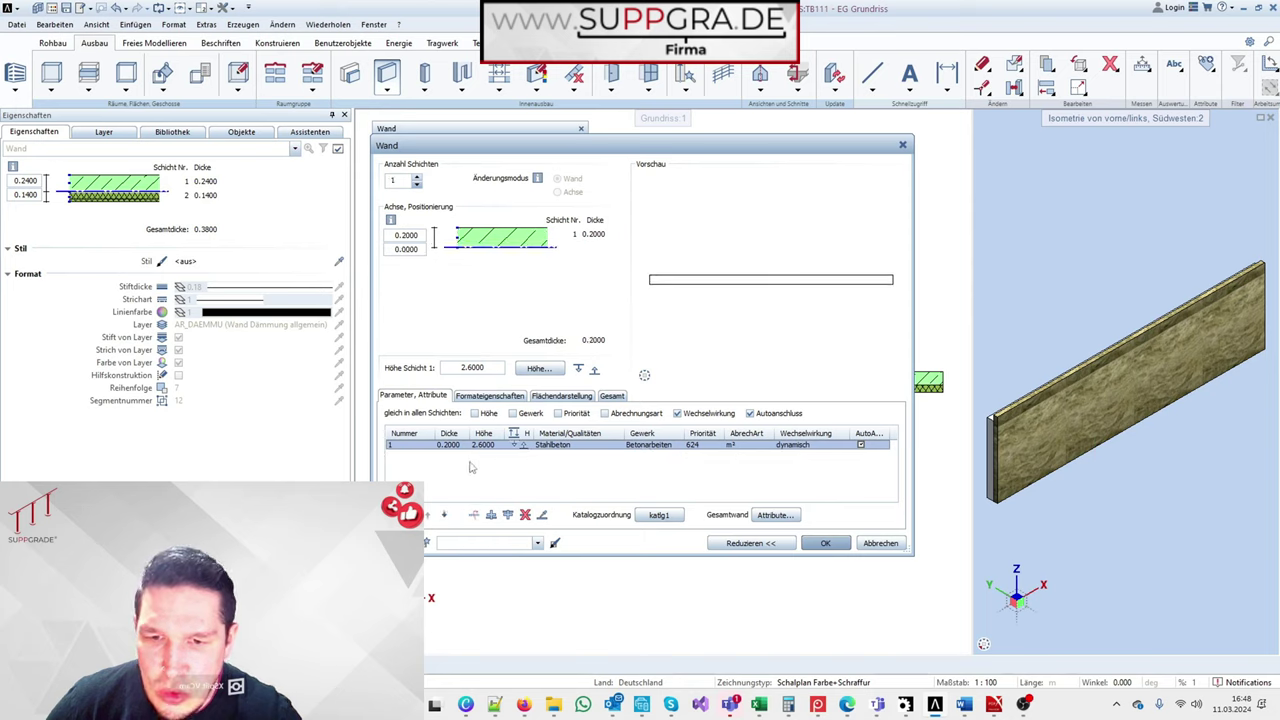
click(417, 177)
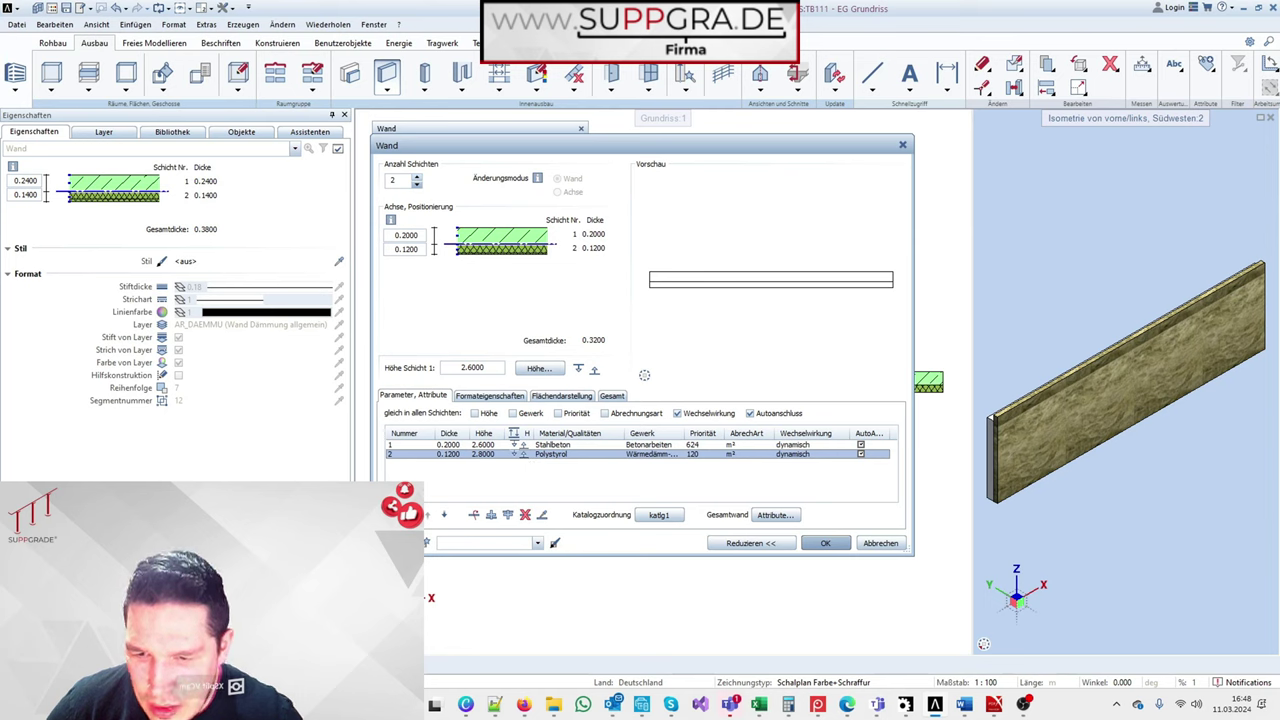
click(421, 446)
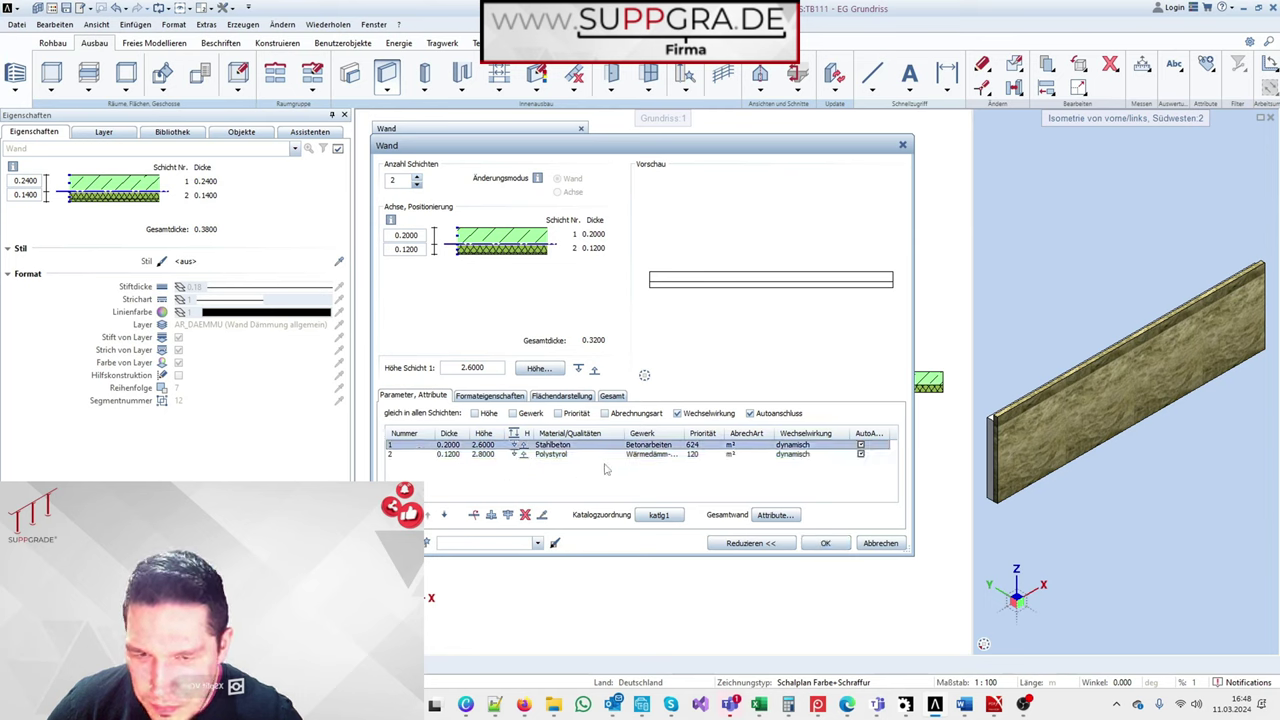
click(410, 515)
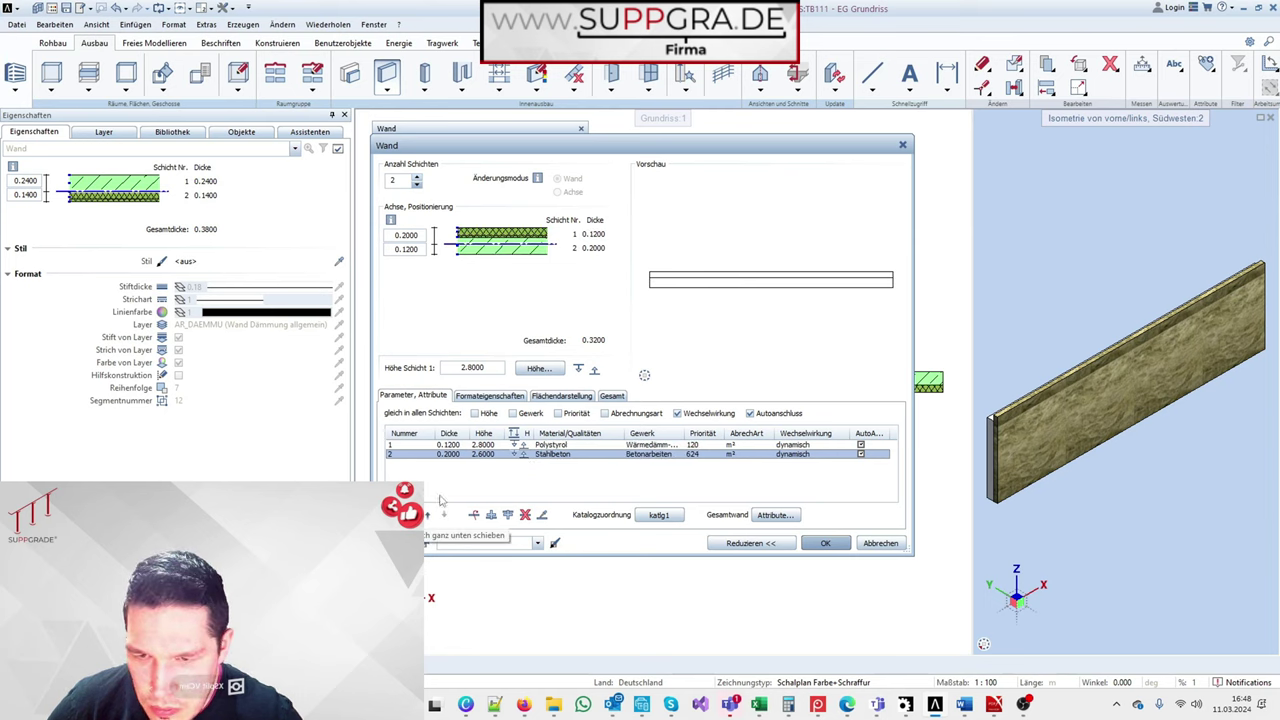
click(417, 184)
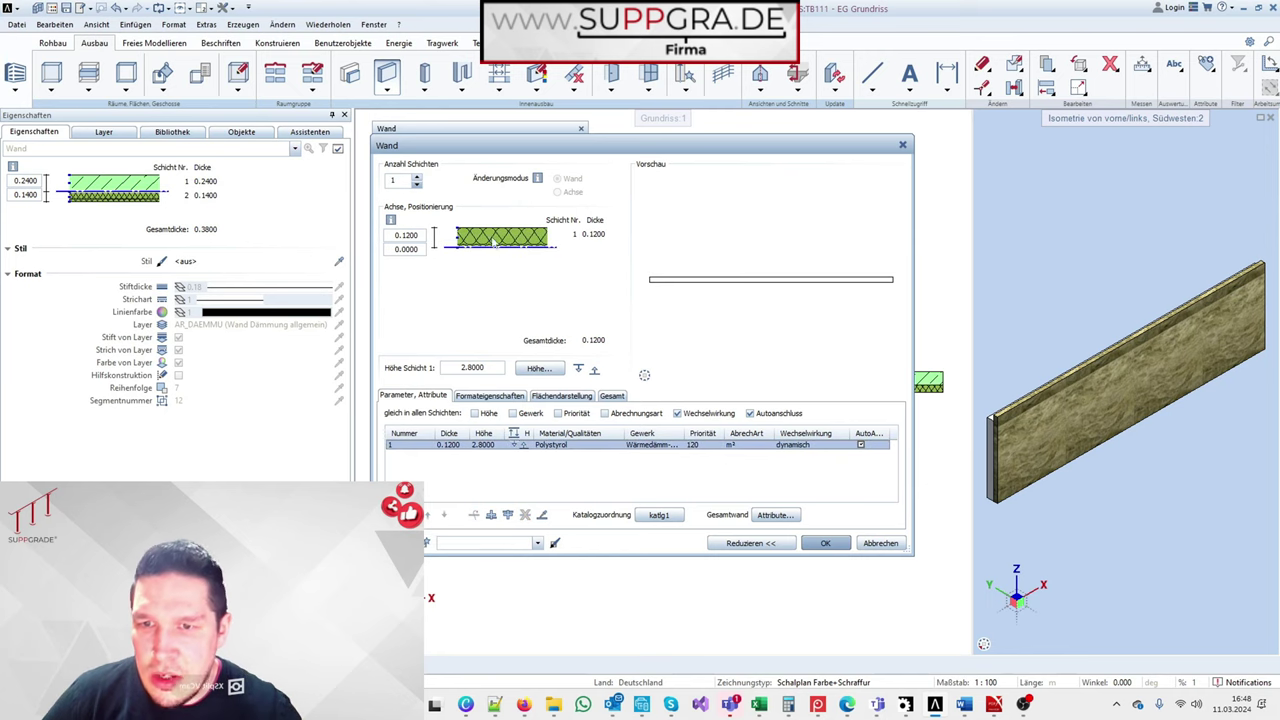
click(417, 177)
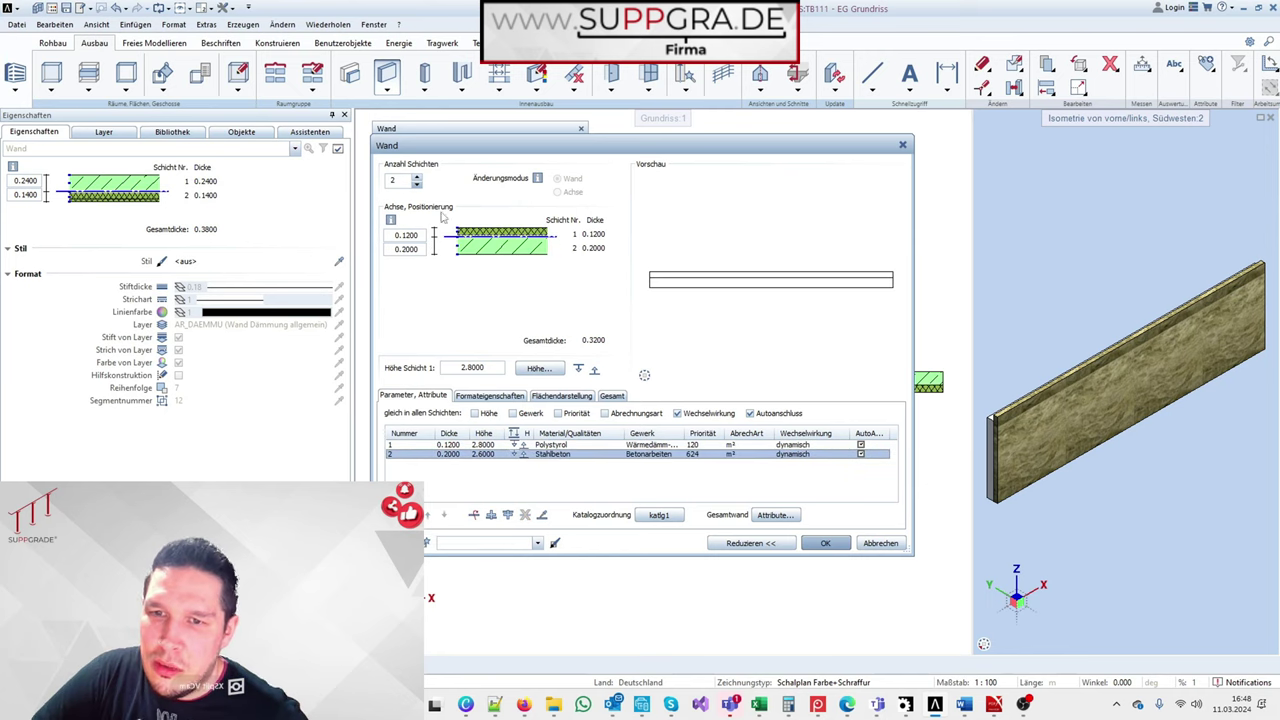
Step: Move the Polystyrol layer back below the Stahlbeton layer
click(438, 446)
click(470, 605)
click(444, 514)
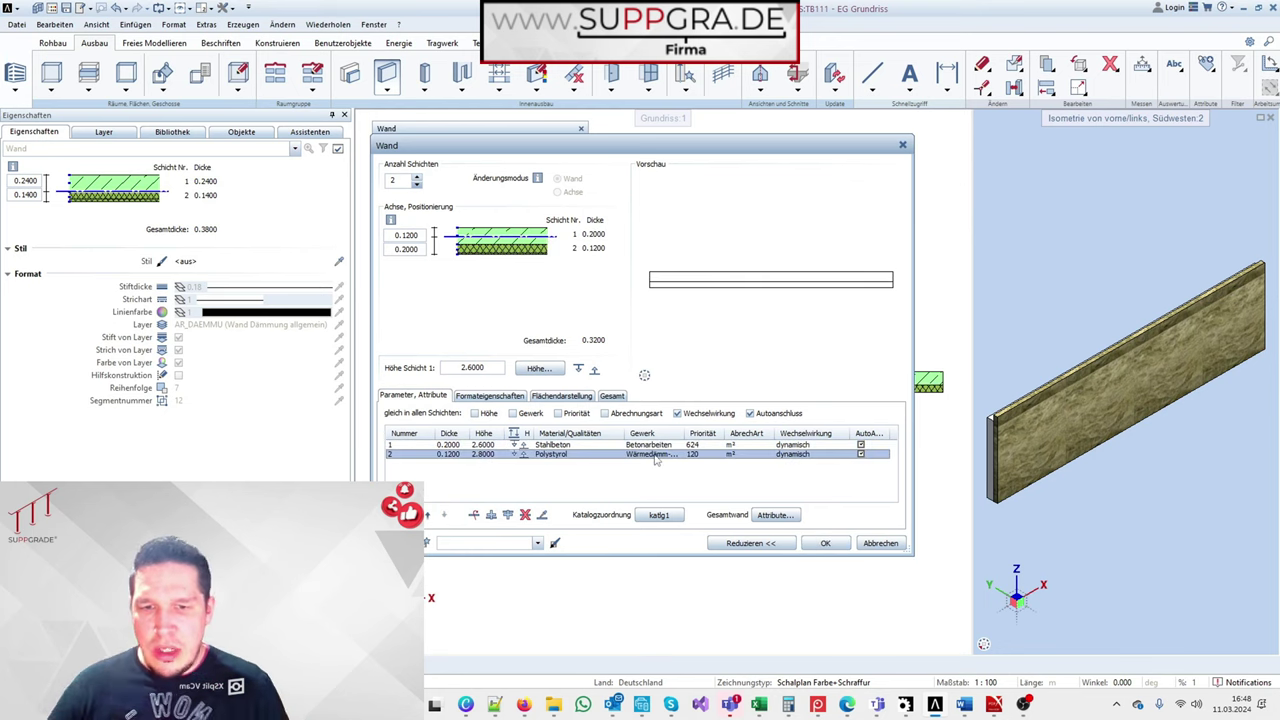
Step: Reference the Stahlbeton layer's top edge to the lower plane with a distance of 2.0000 and apply the wall settings
click(519, 449)
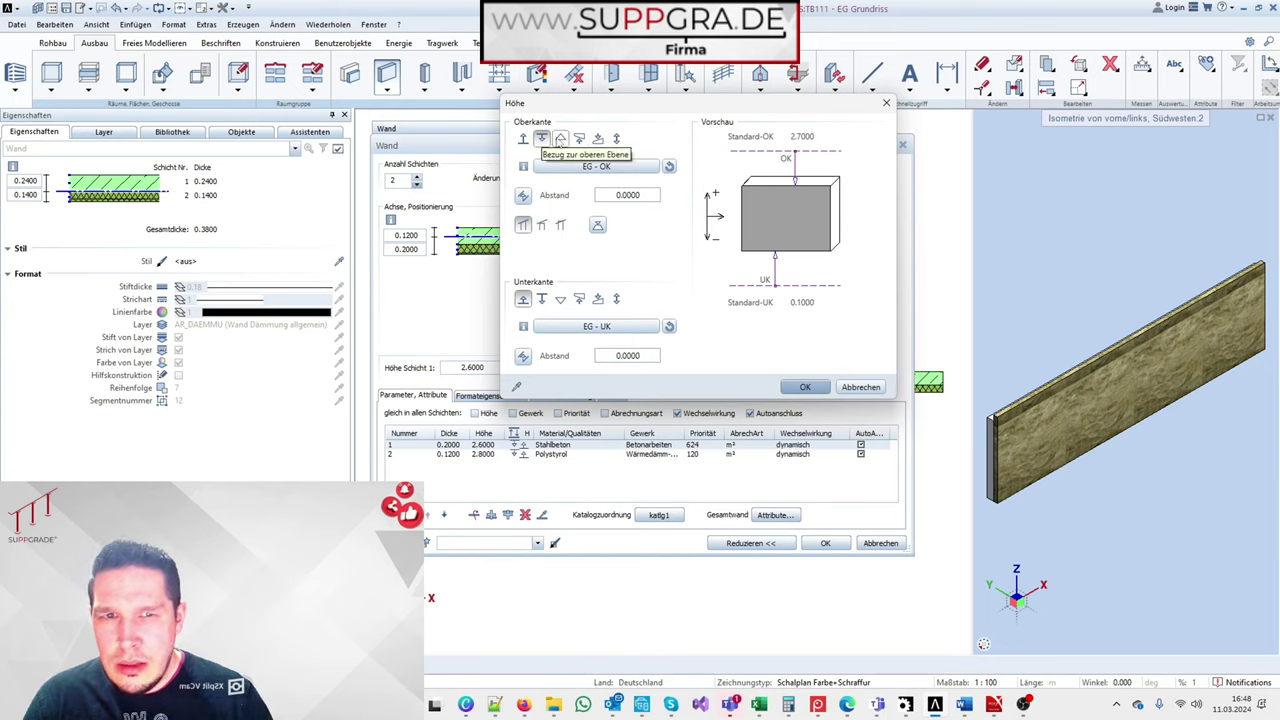
click(542, 140)
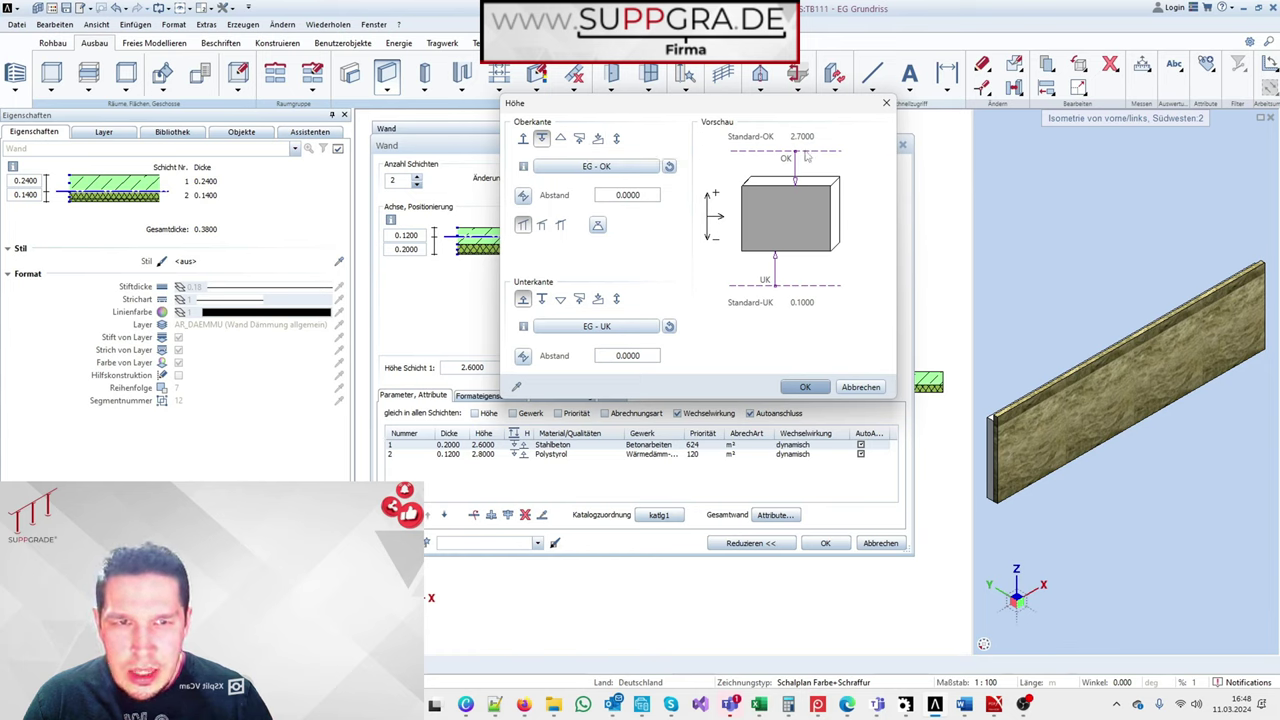
click(526, 140)
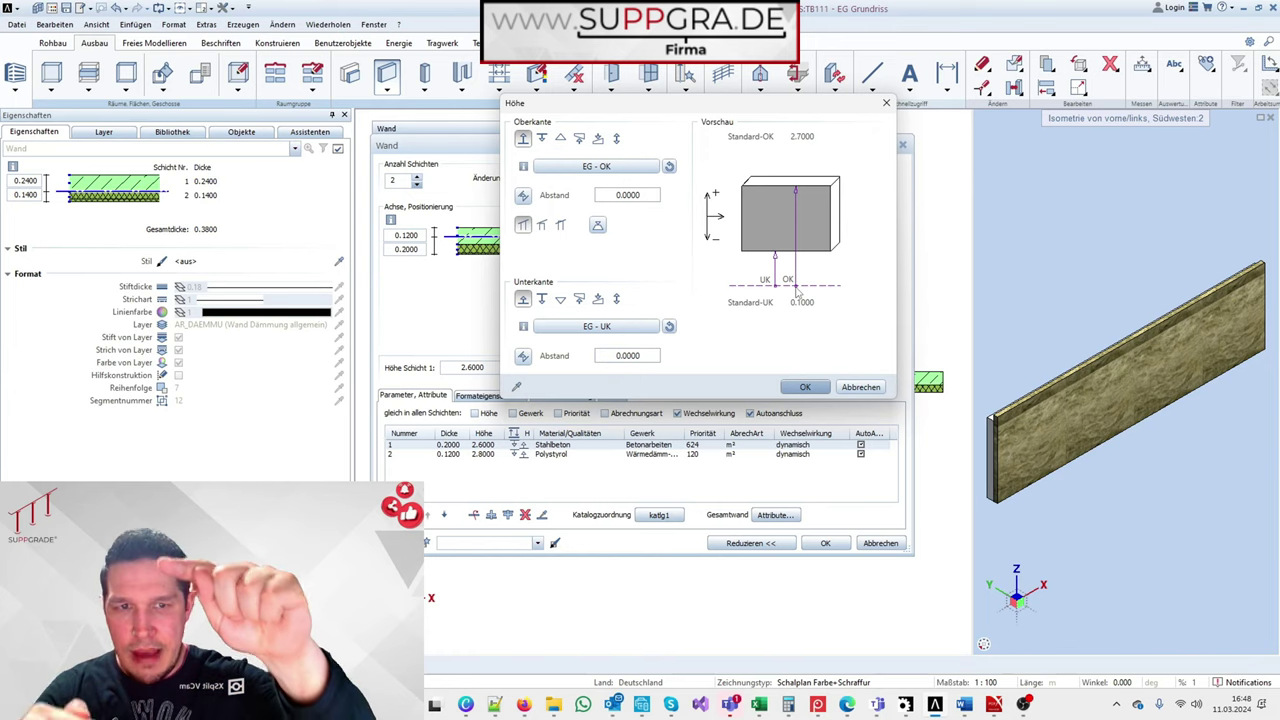
click(641, 197)
text(2)
key(Tab)
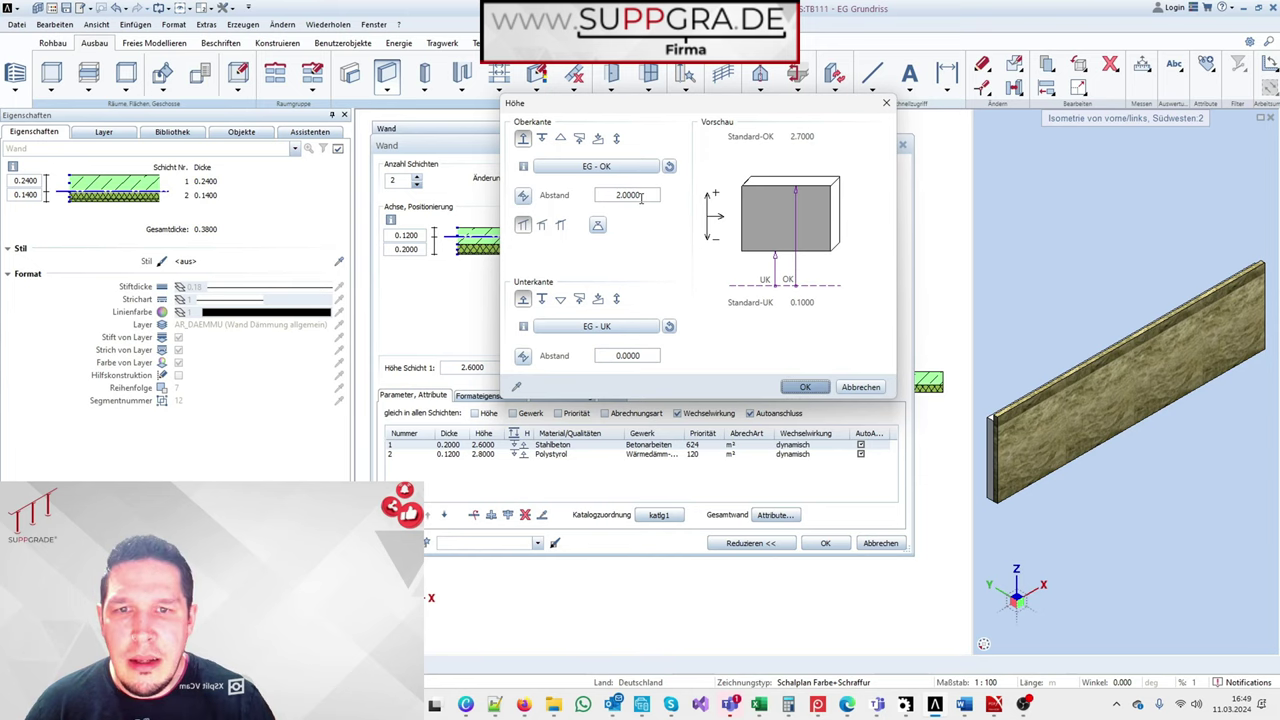
click(805, 387)
click(821, 546)
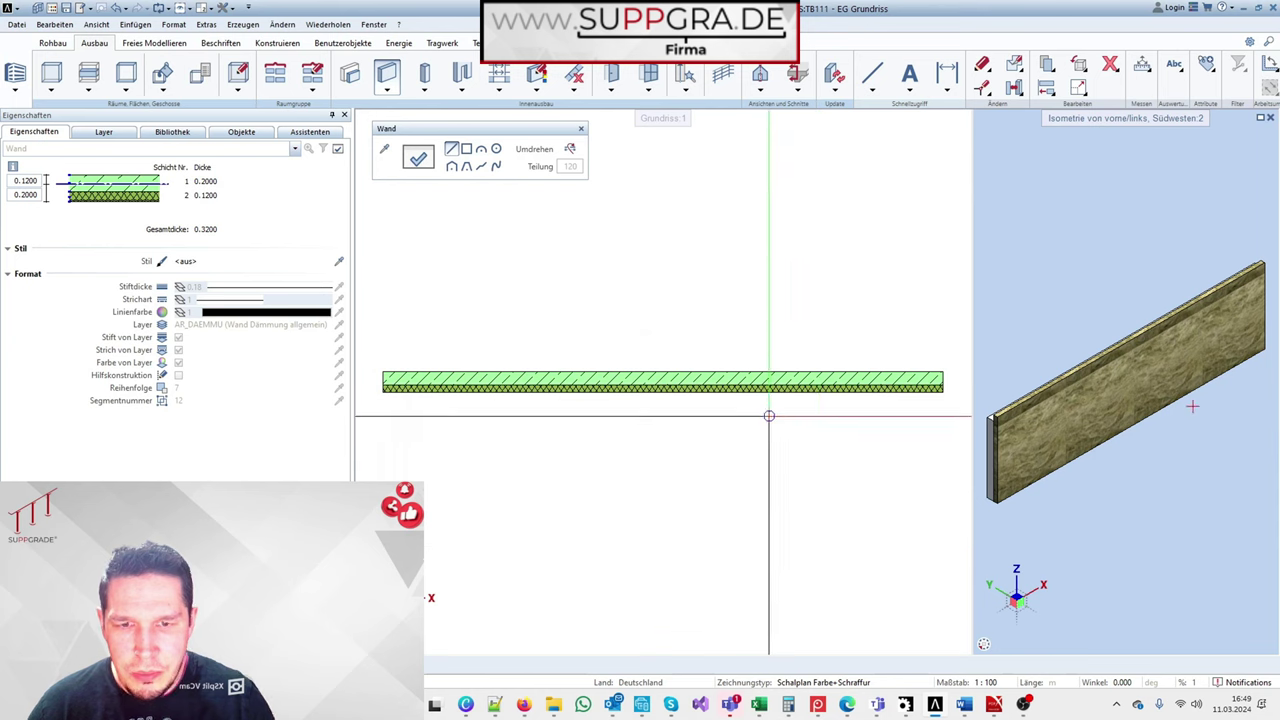
Step: Draw a short horizontal wall just above the existing straight wall in the floor plan
click(534, 302)
click(600, 302)
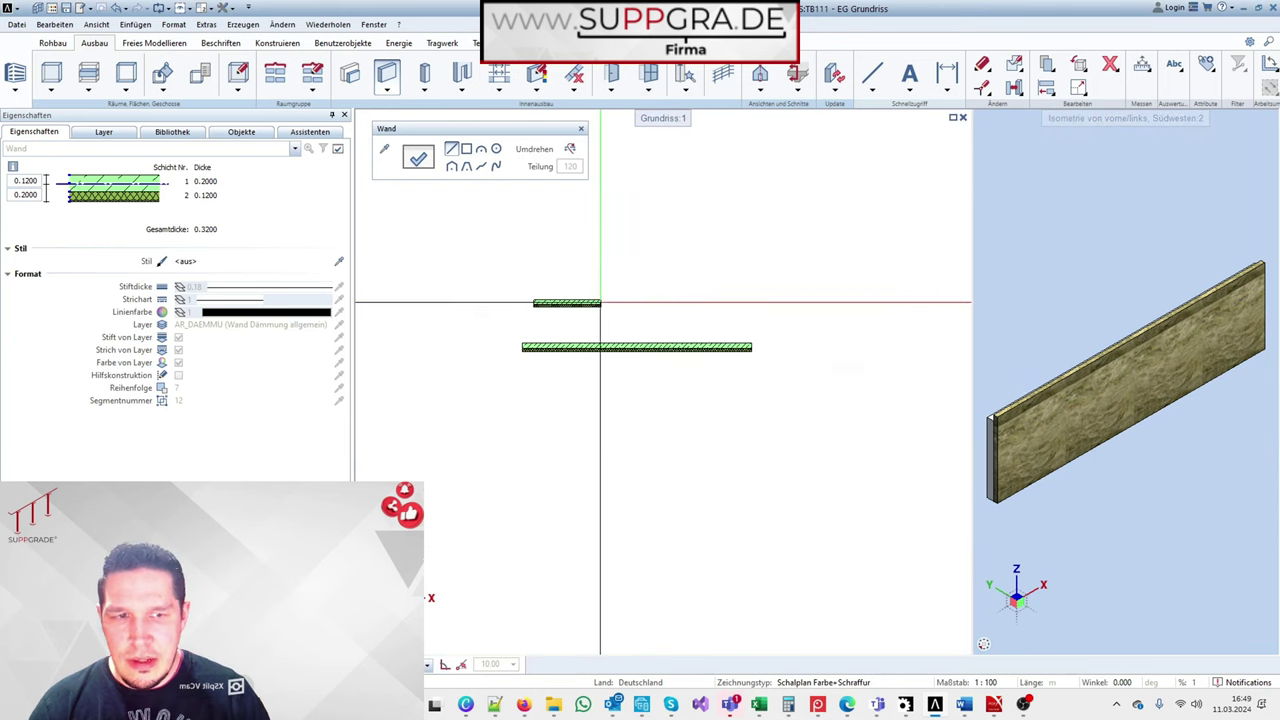
Step: Finish drawing walls, show them from the left (west) in the second view, and measure the short wall's Stahlbeton layer height
key(Escape)
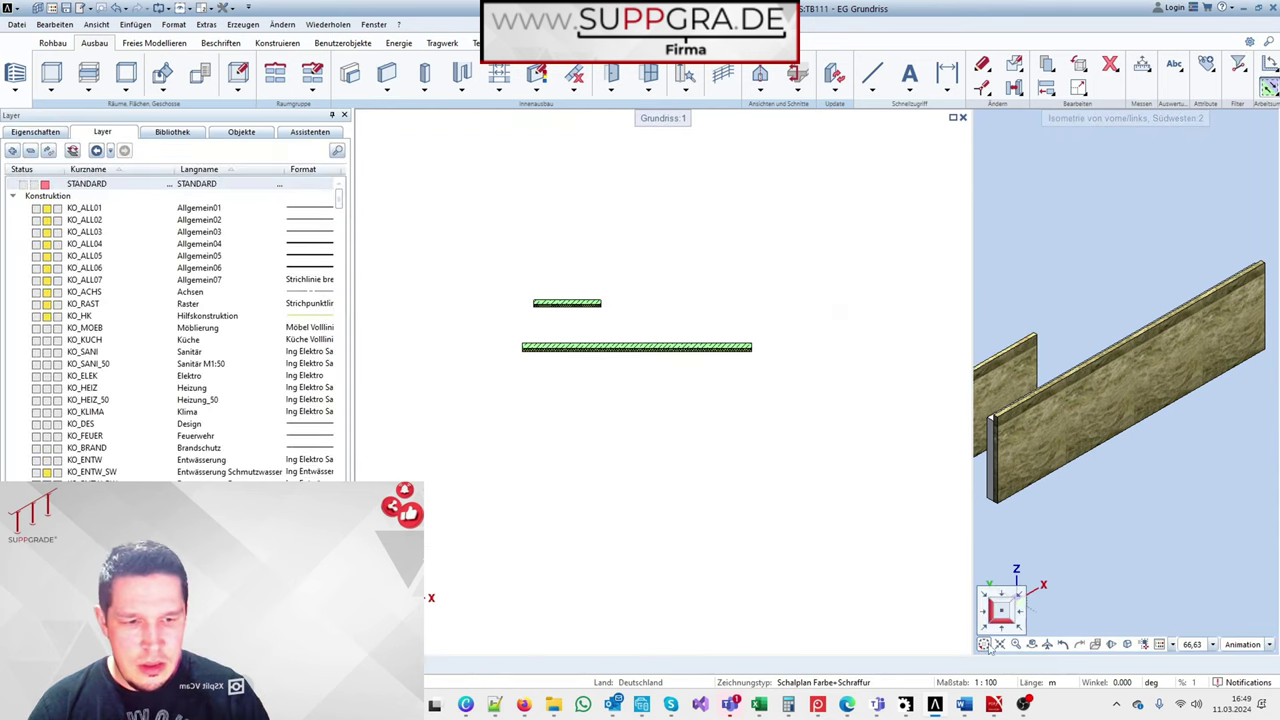
click(984, 612)
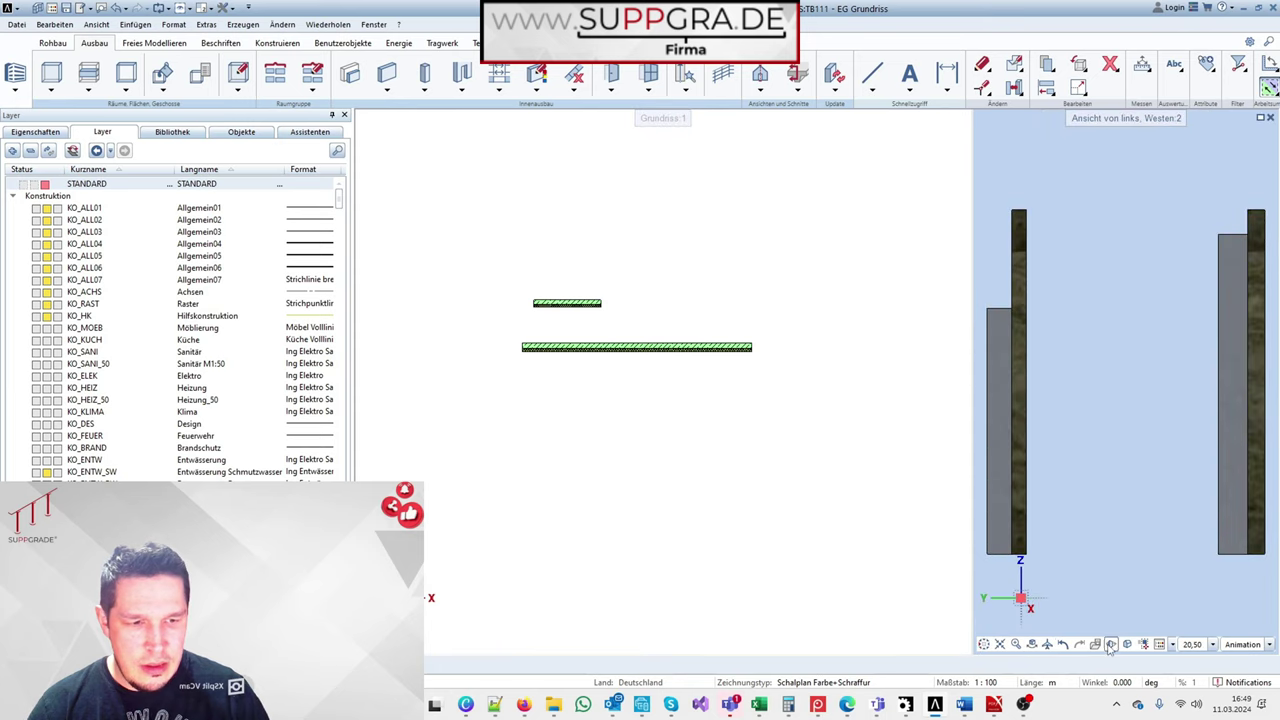
scroll(1073, 445, down, 1)
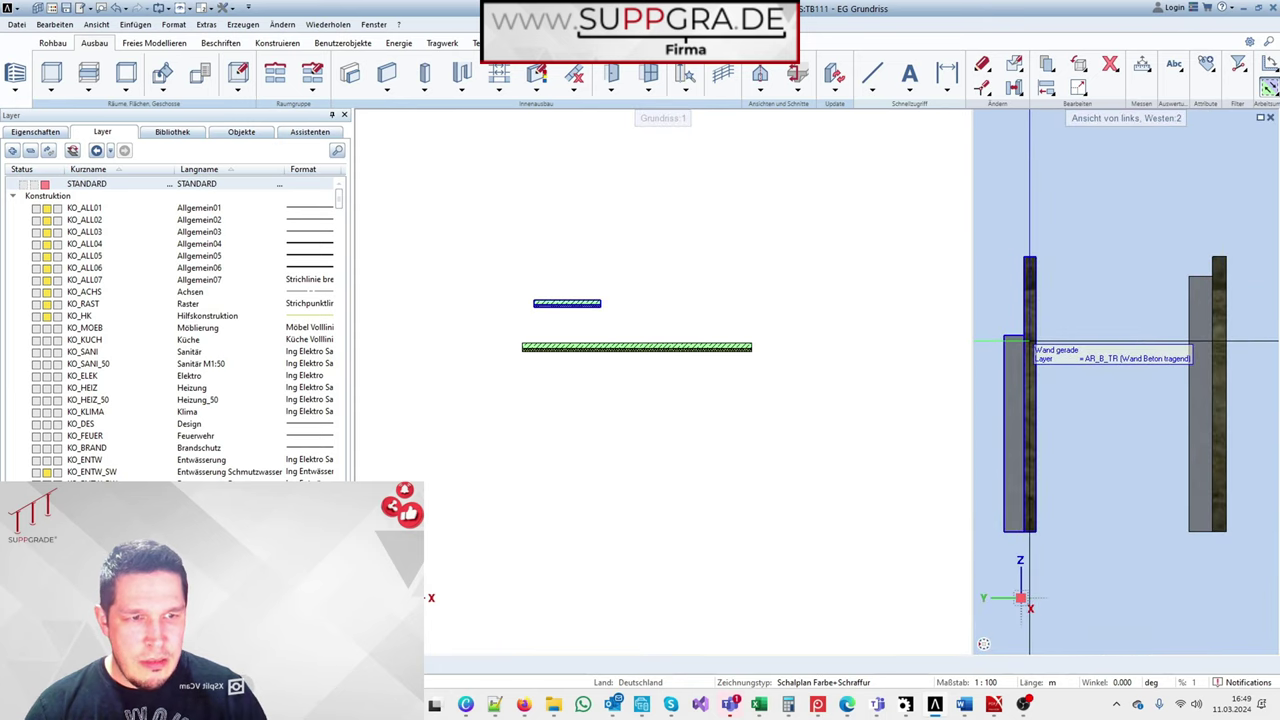
click(1023, 335)
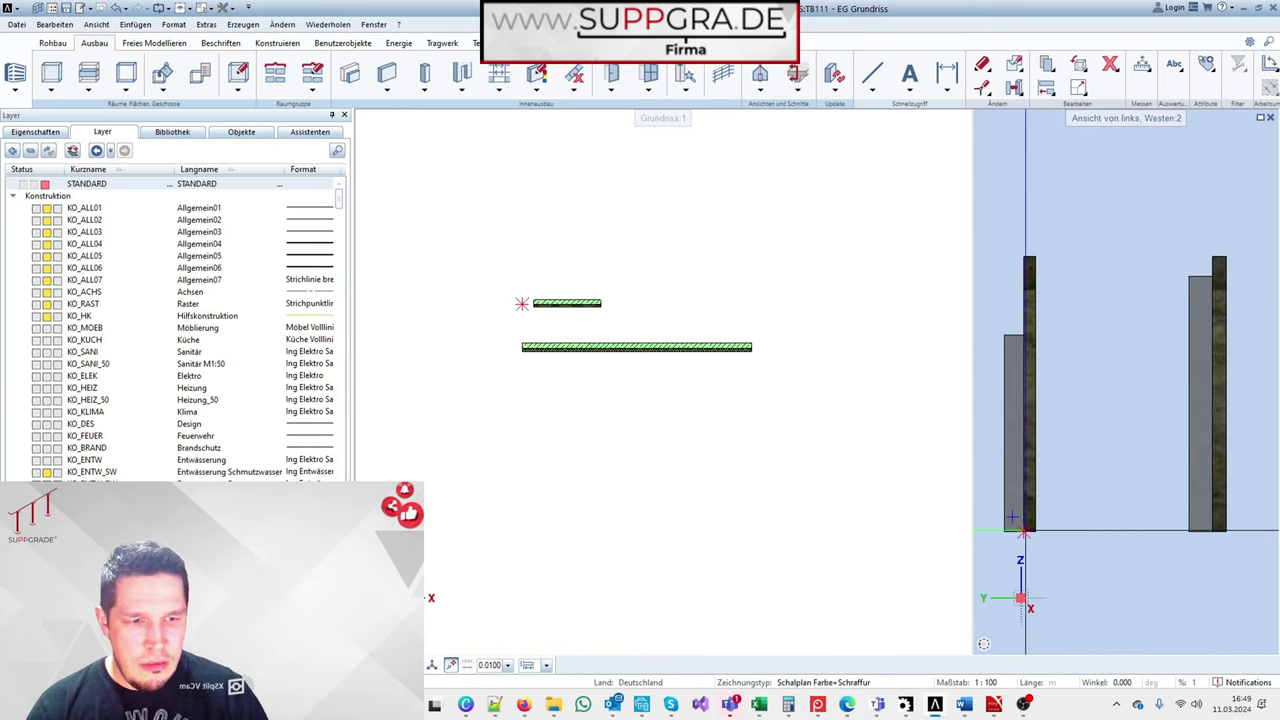
click(1022, 531)
click(690, 294)
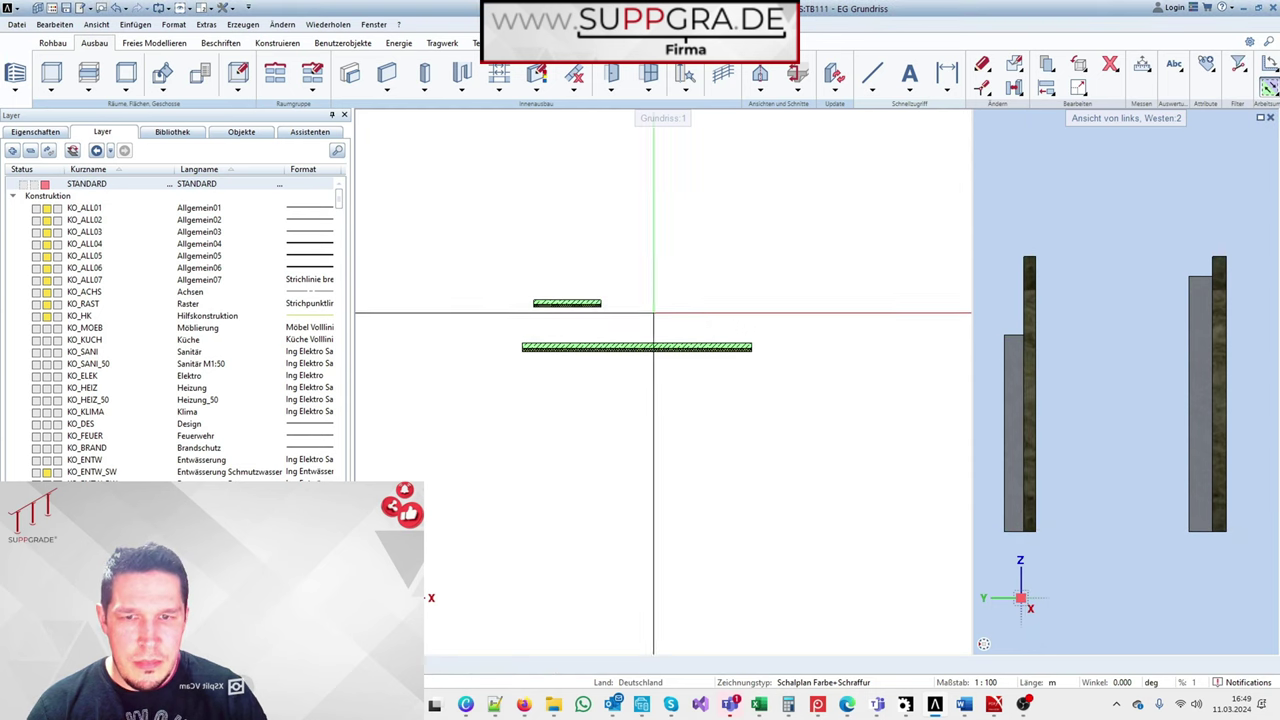
Step: Reference the top edge of the short wall's Stahlbeton layer to the upper plane with a distance of 0.0500
double_click(594, 302)
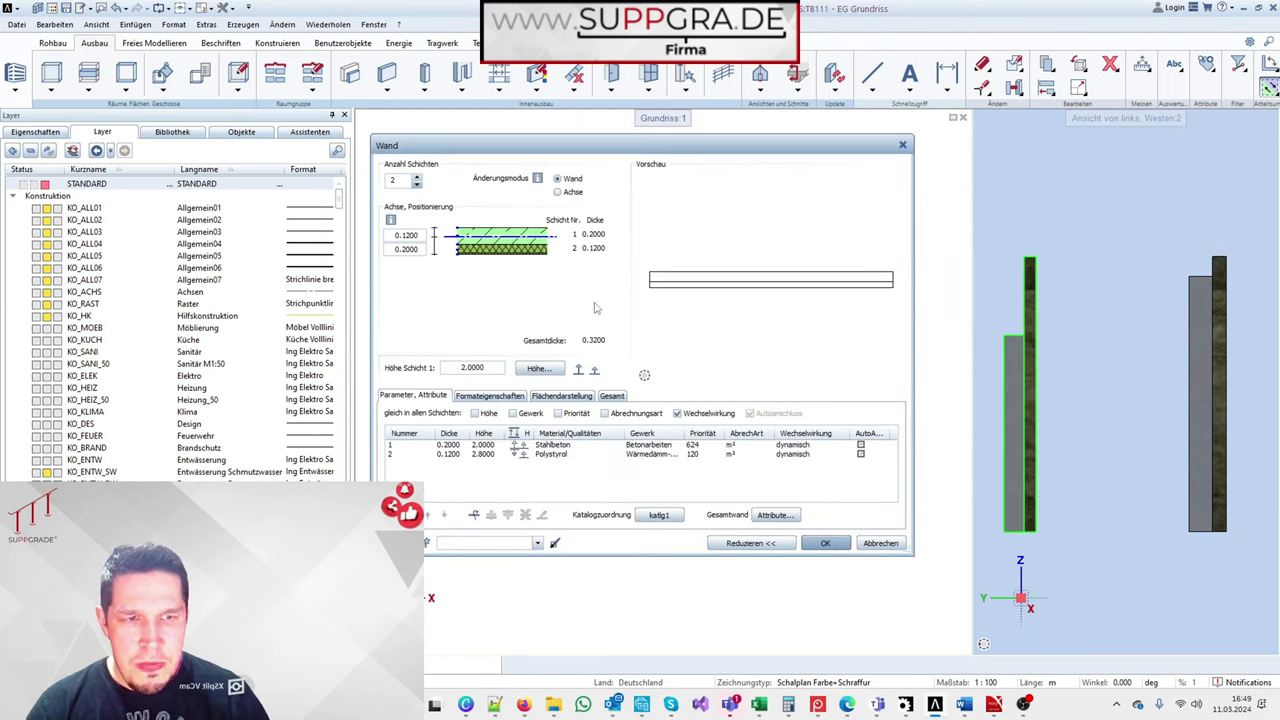
click(538, 370)
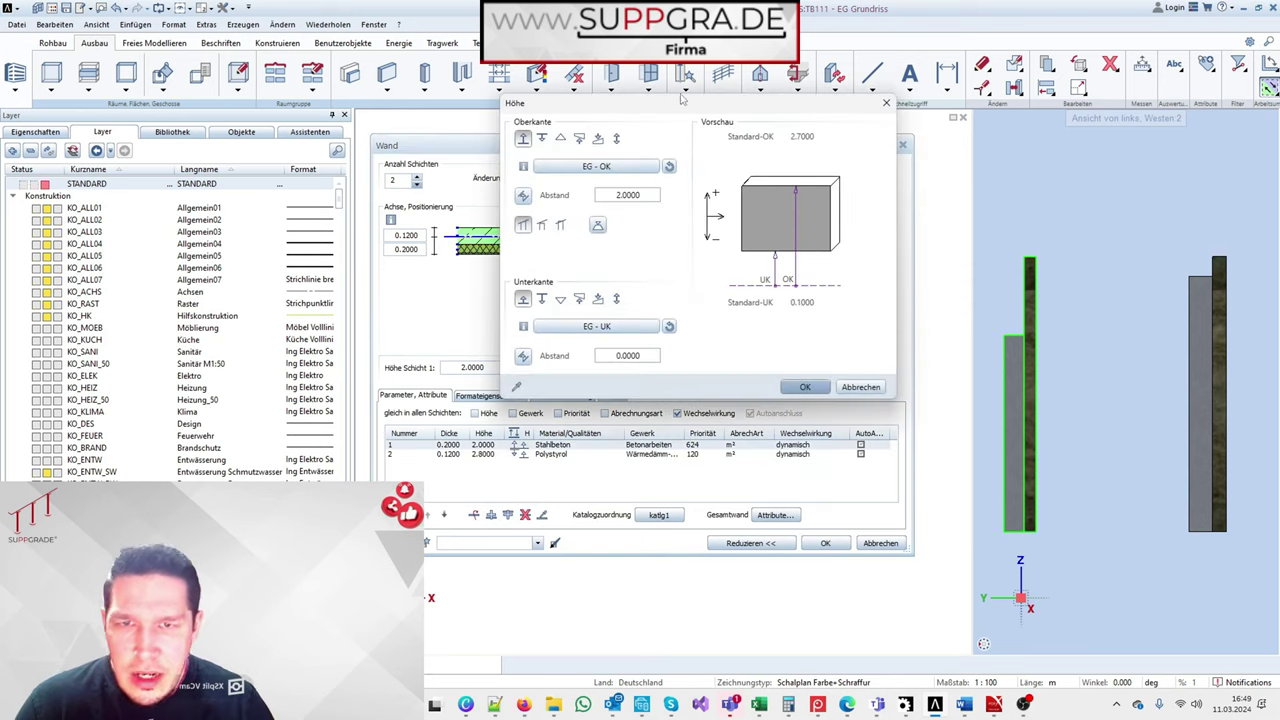
drag(683, 100, 575, 96)
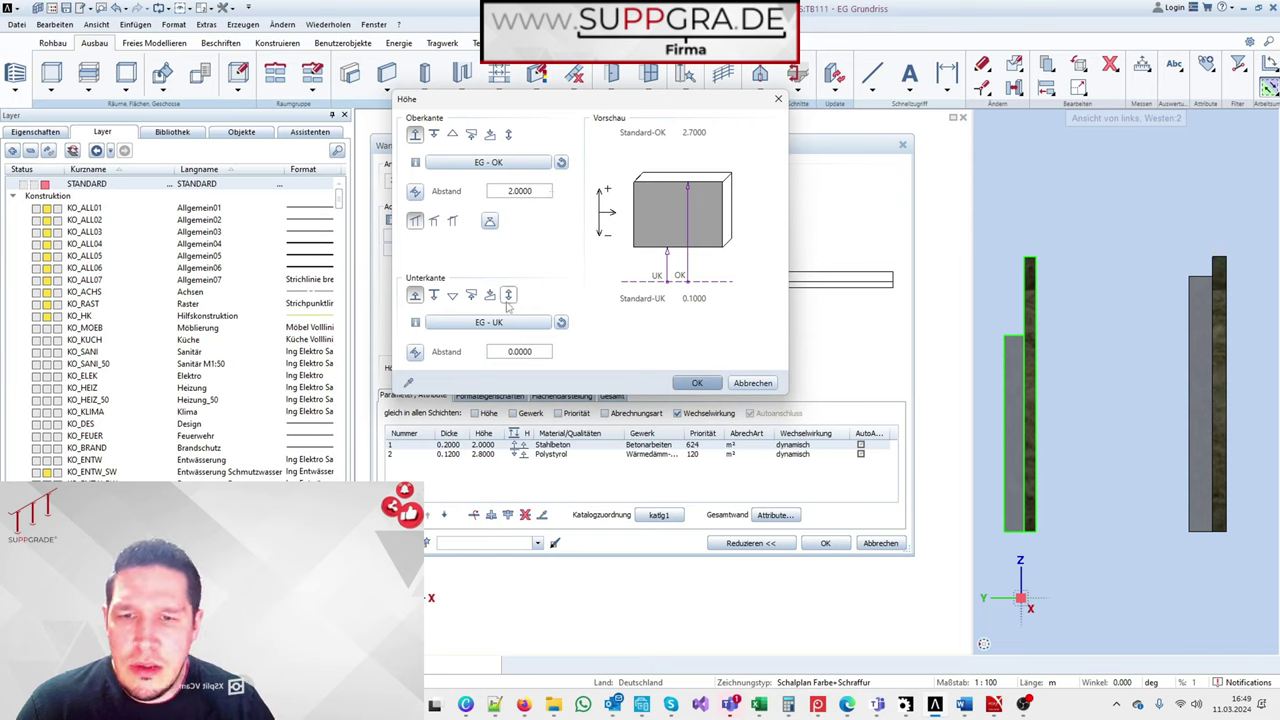
click(433, 134)
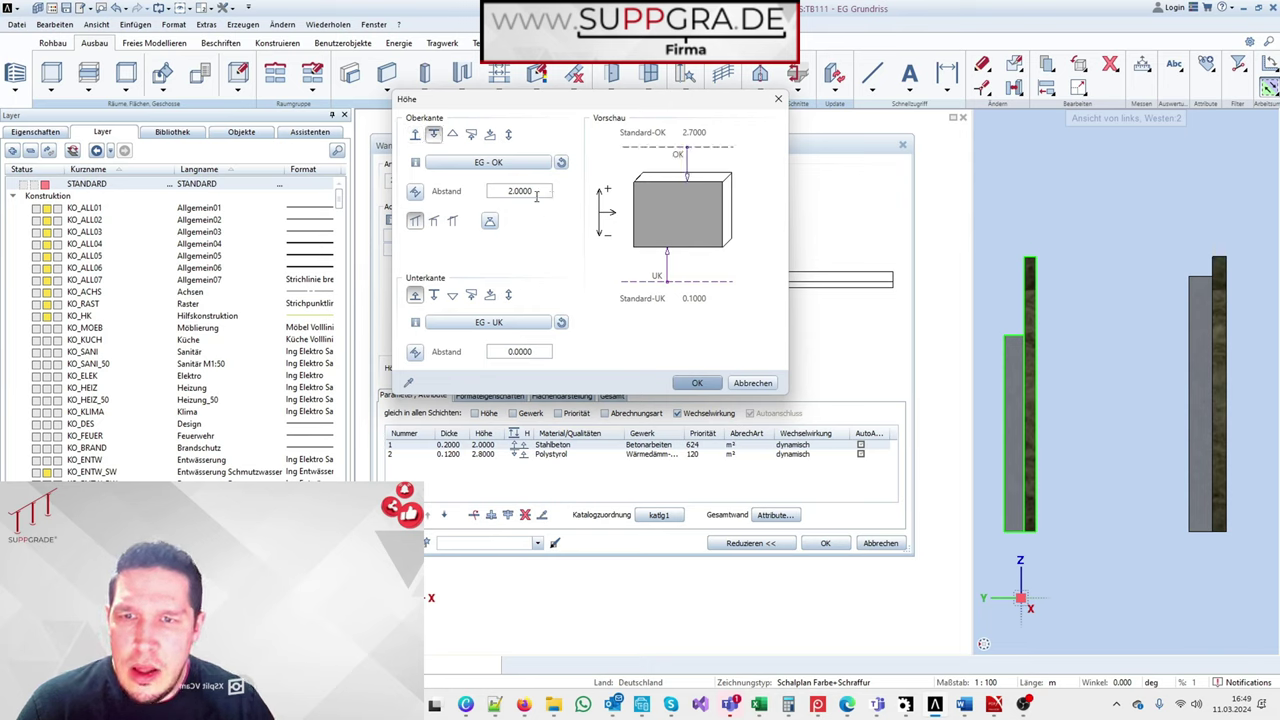
click(539, 190)
text(0)
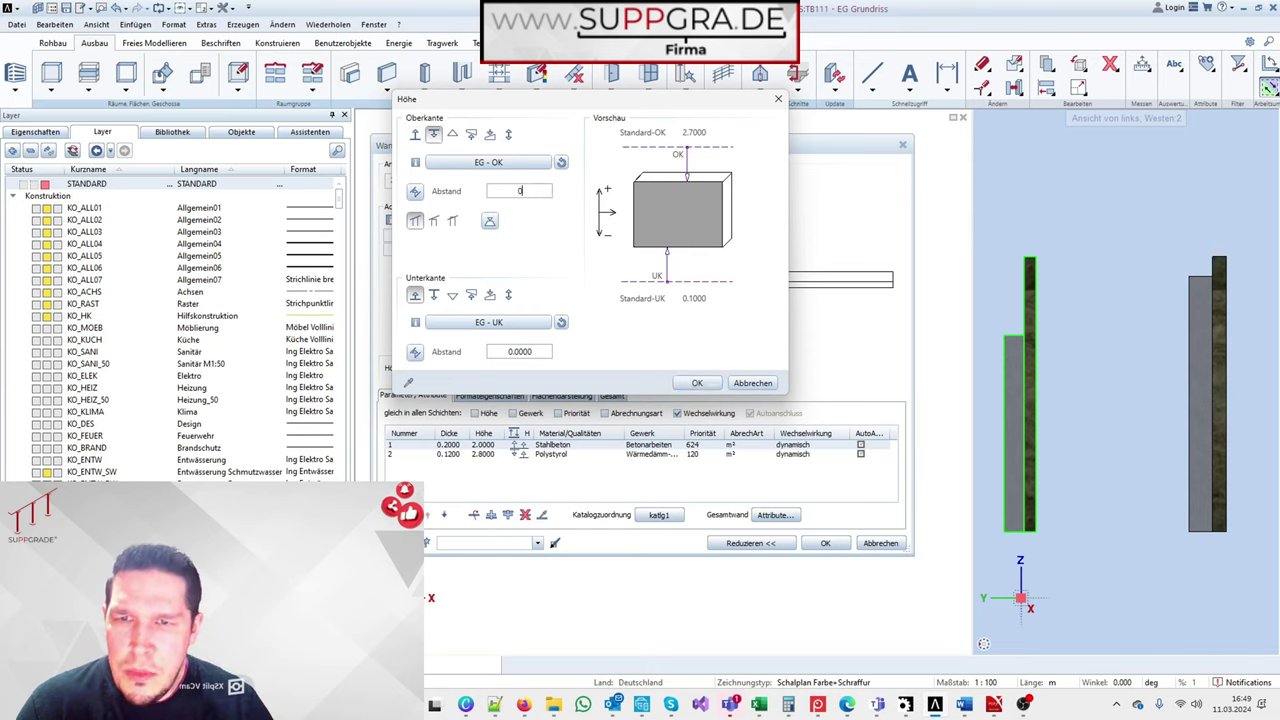
text(0)
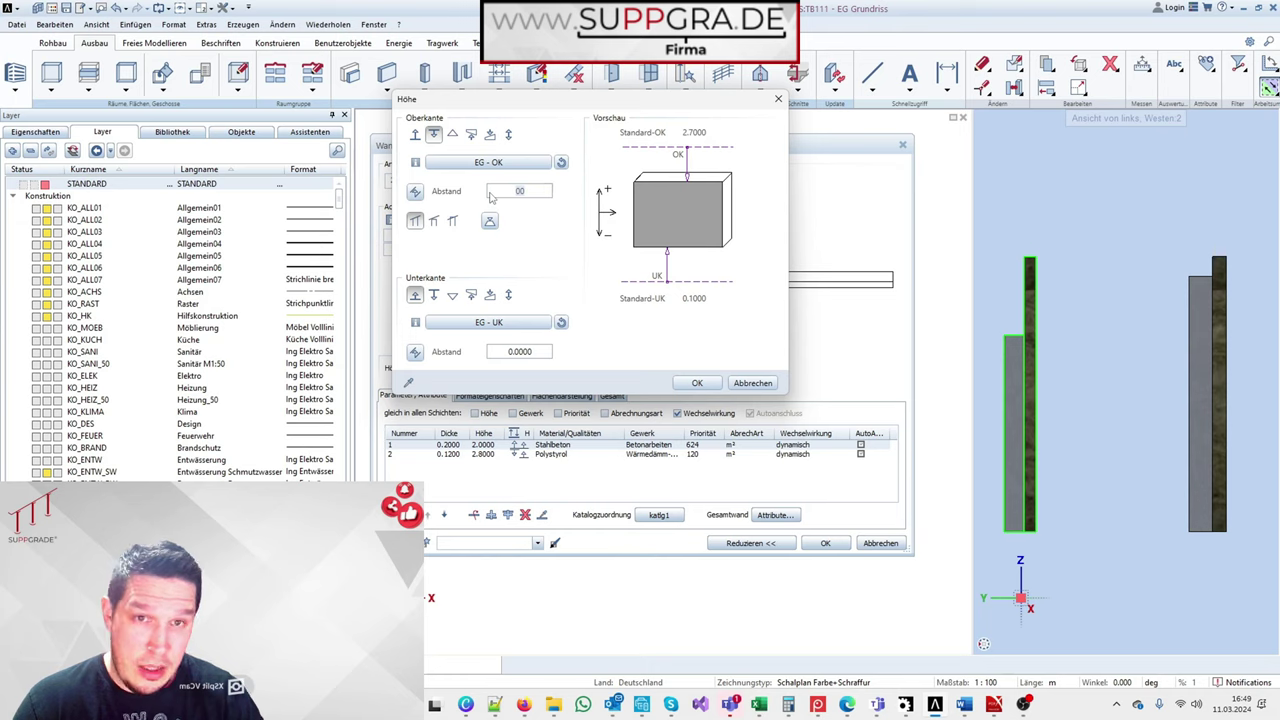
text(0,05)
key(Tab)
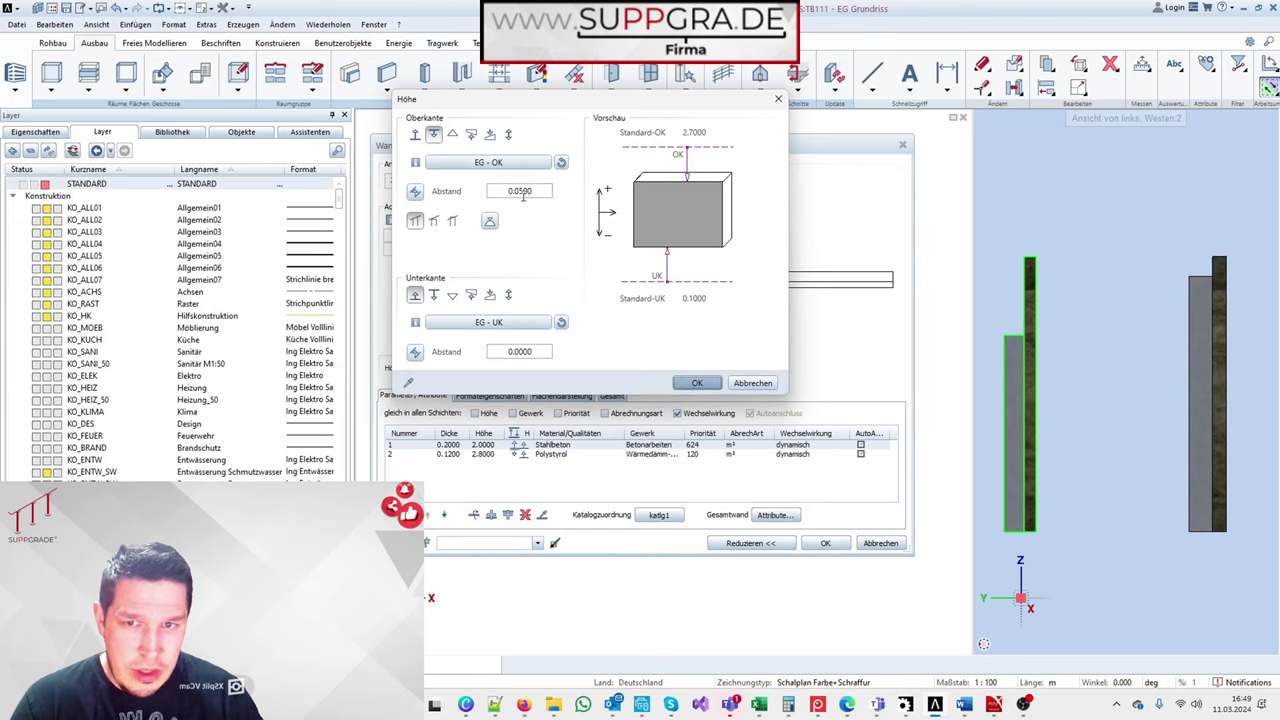
click(697, 383)
click(825, 543)
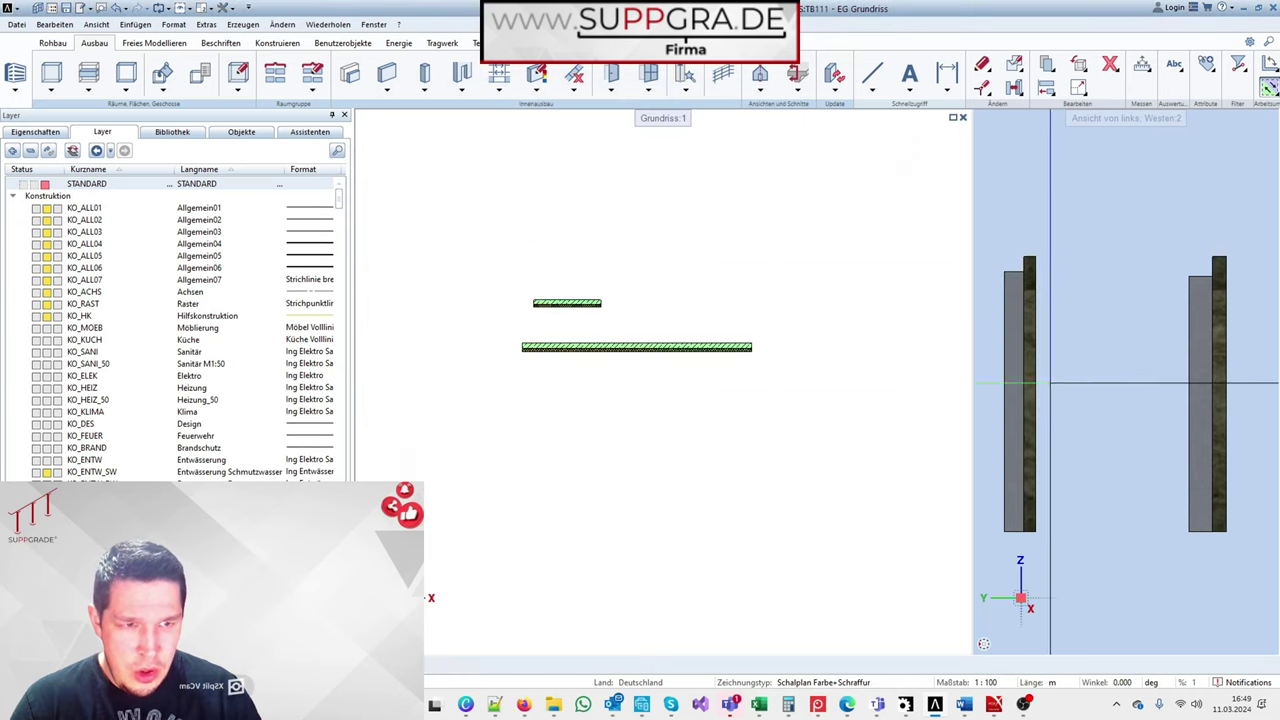
Step: Measure the height of the short wall's Stahlbeton layer in the west view from its top edge to its base
key(m)
click(1005, 274)
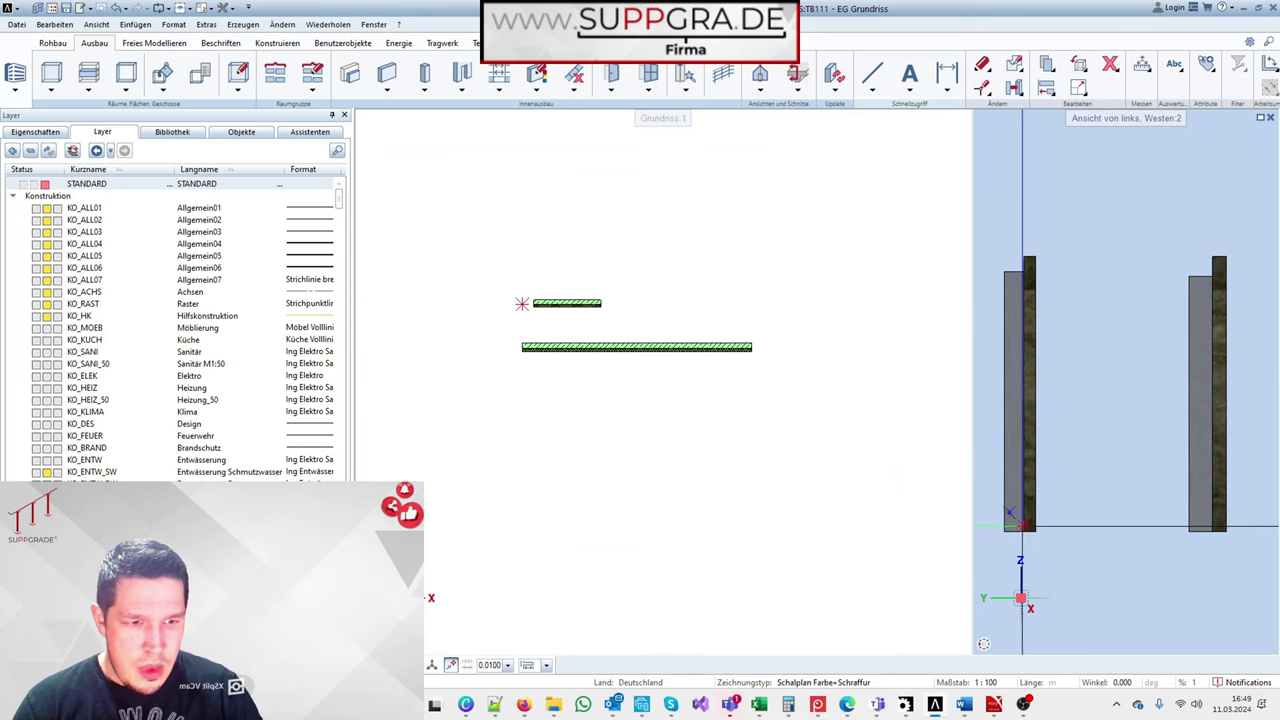
click(1006, 529)
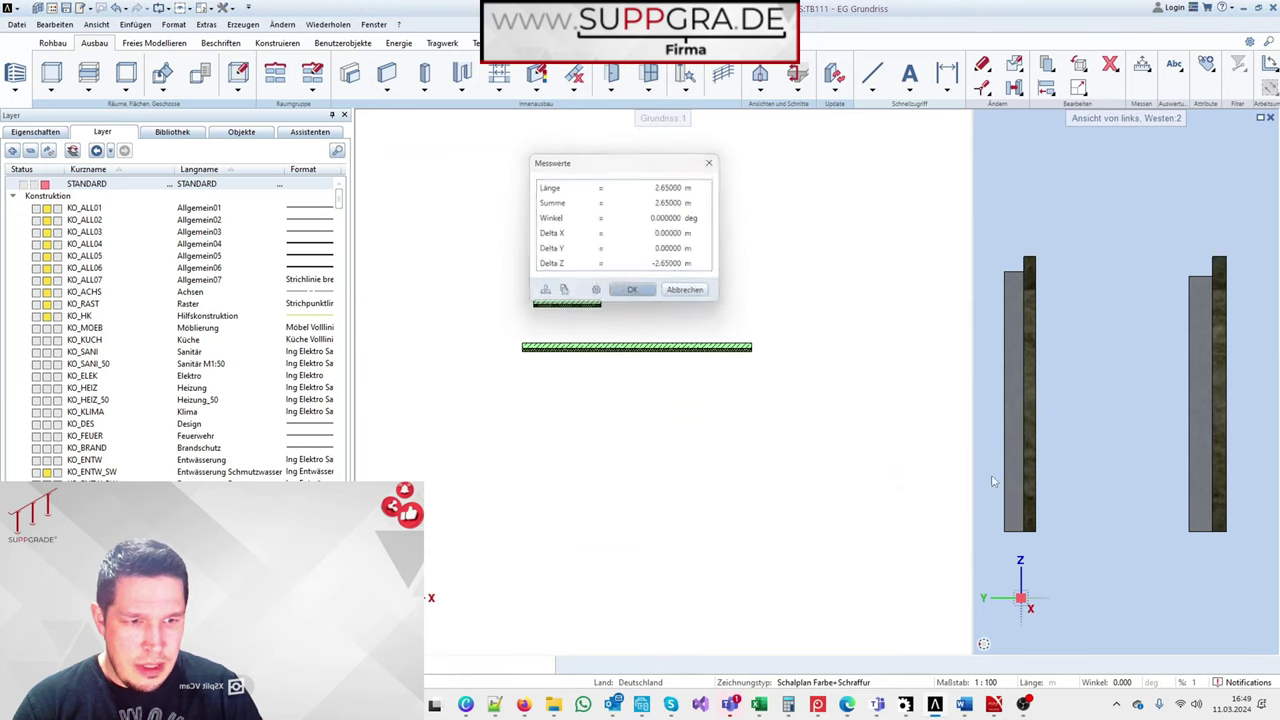
click(691, 294)
Step: Give the short wall's Stahlbeton layer absolute elevations of 2.7000 for the top edge and 0.1000 for the bottom edge
double_click(602, 305)
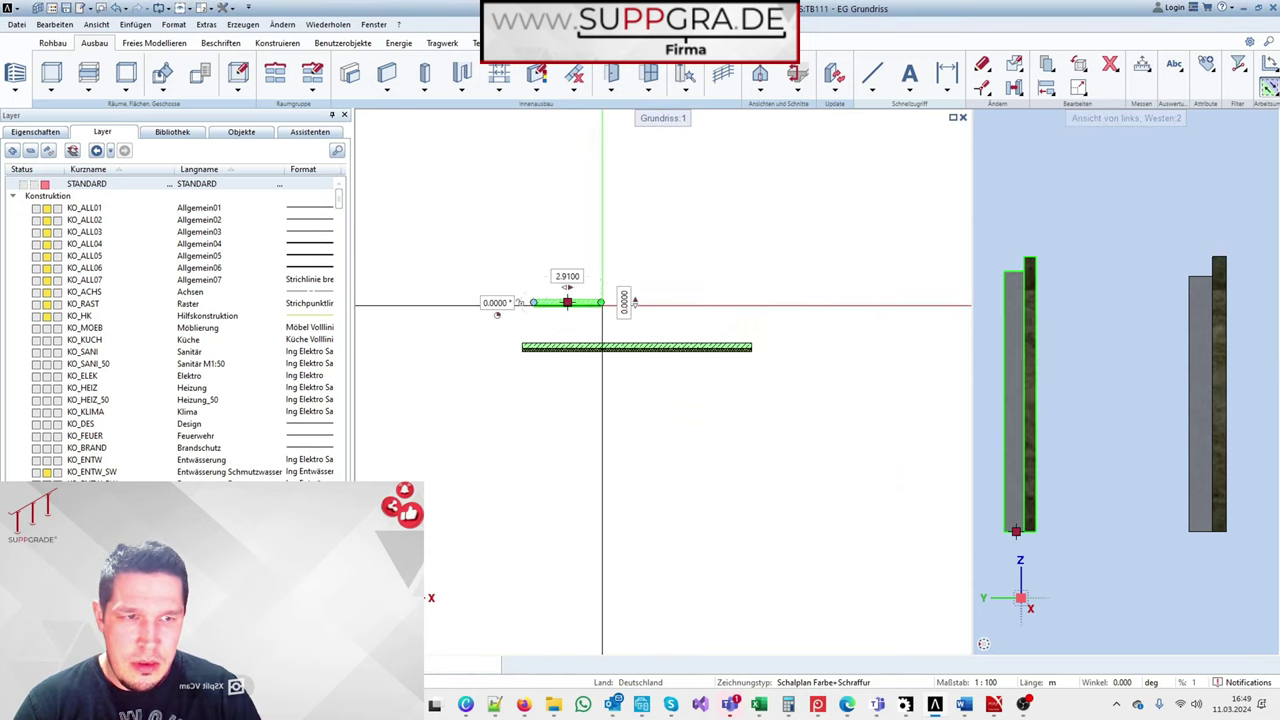
double_click(498, 452)
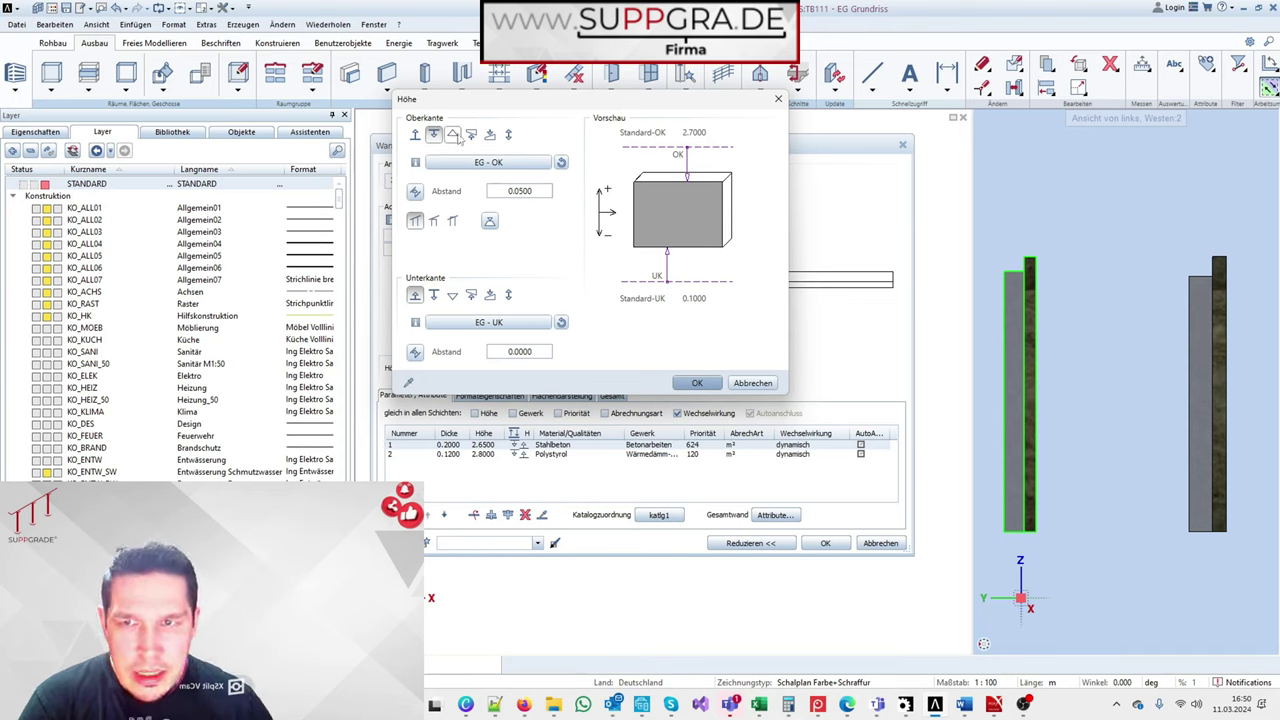
click(452, 134)
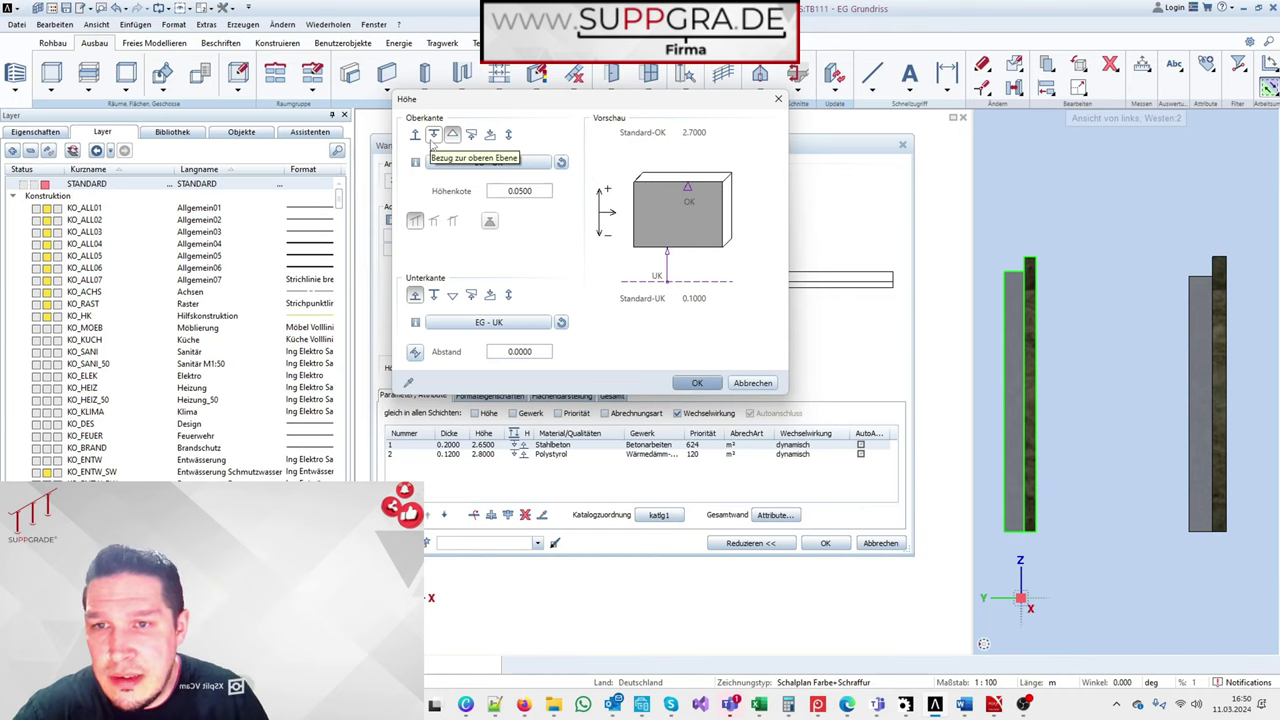
click(452, 294)
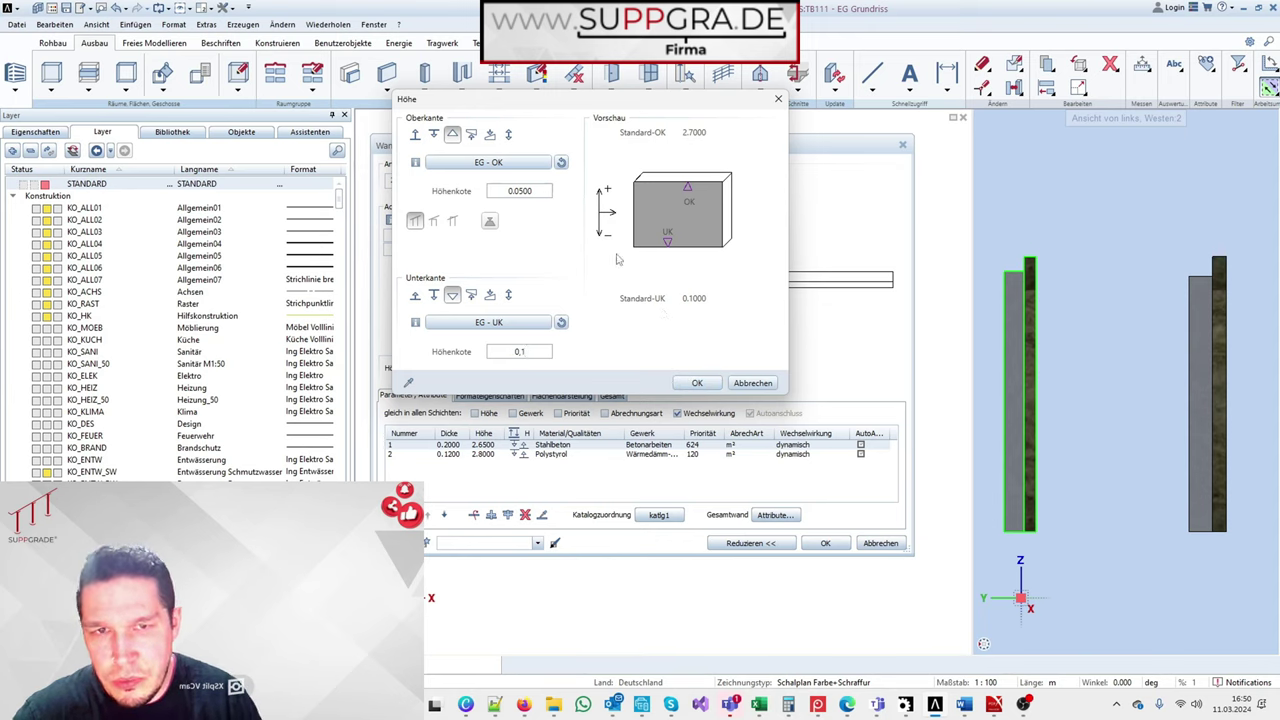
key(Tab)
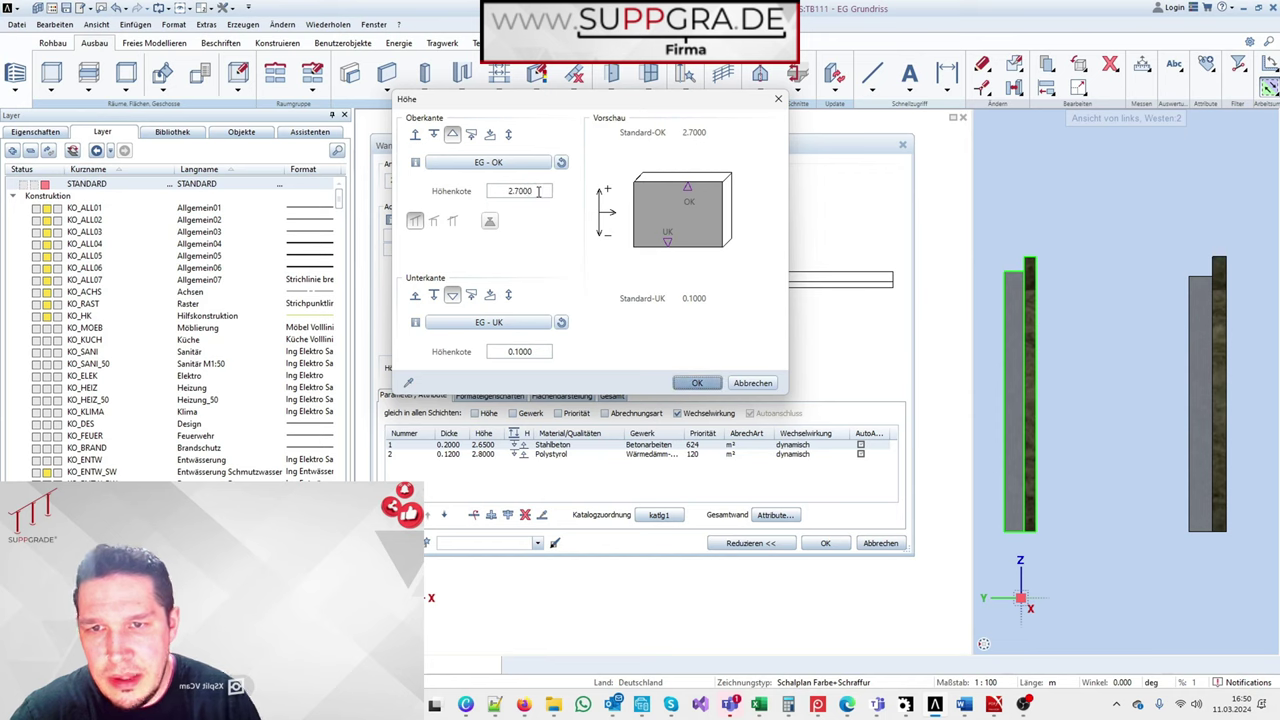
click(697, 382)
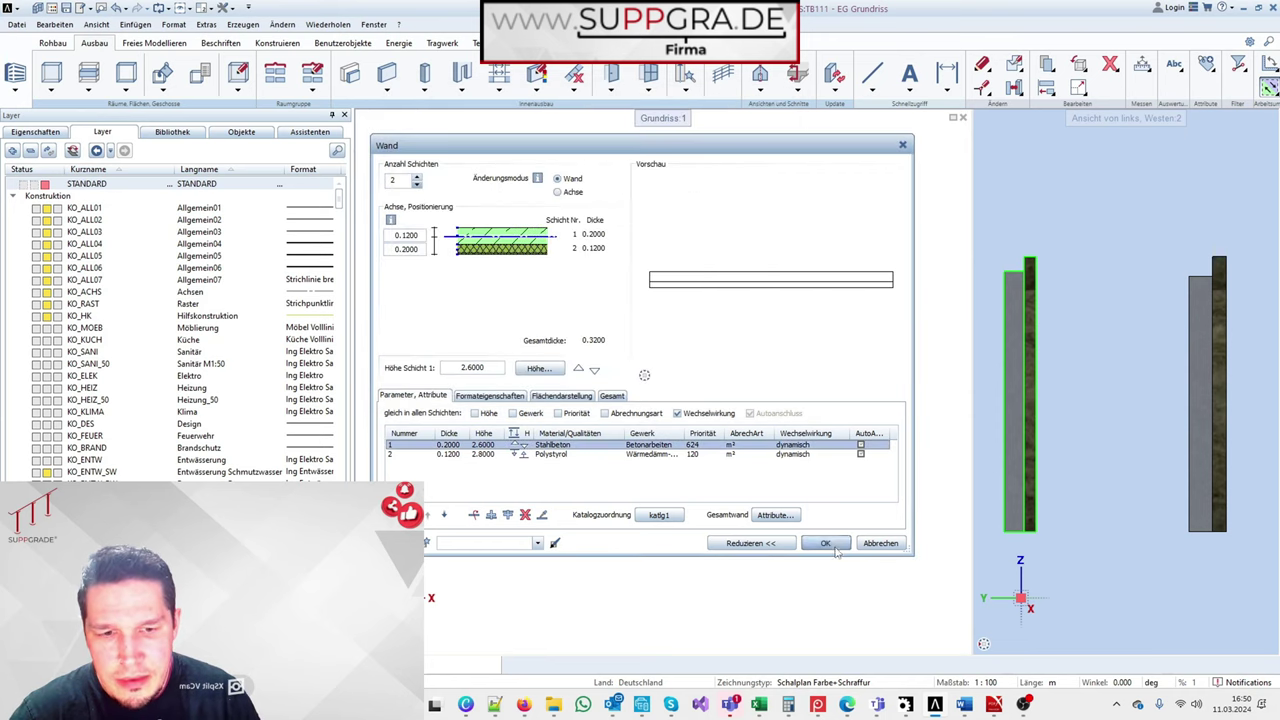
click(825, 543)
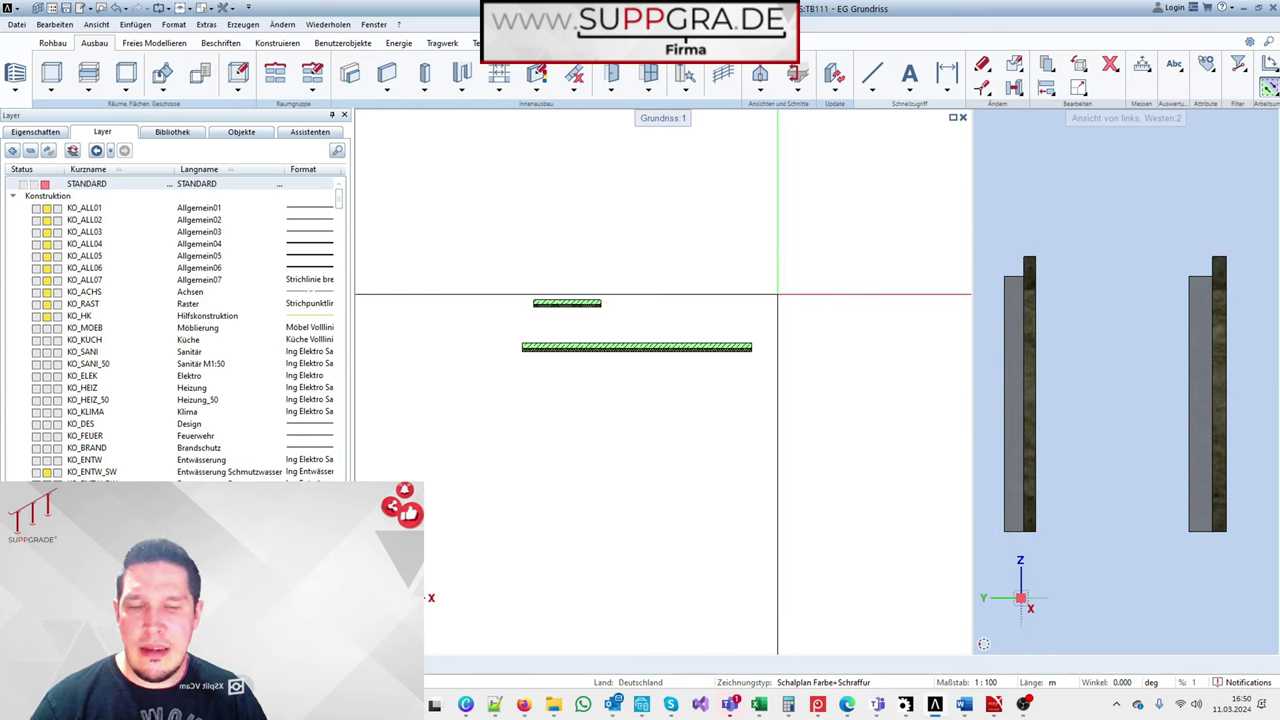
Step: Set the Erdgeschoss storey height of GEBÄUDE 1 to 2.75 in the plane manager, shifting the planes above upward
double_click(575, 224)
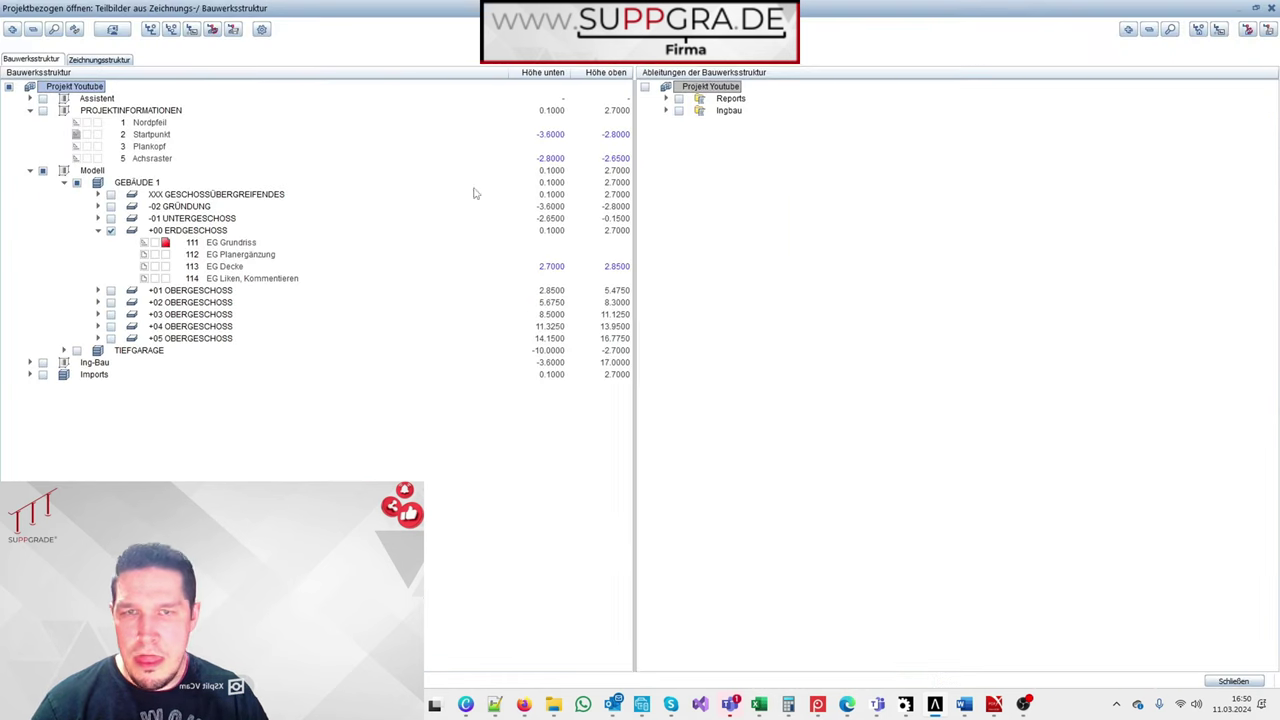
click(112, 29)
scroll(563, 397, down, 5)
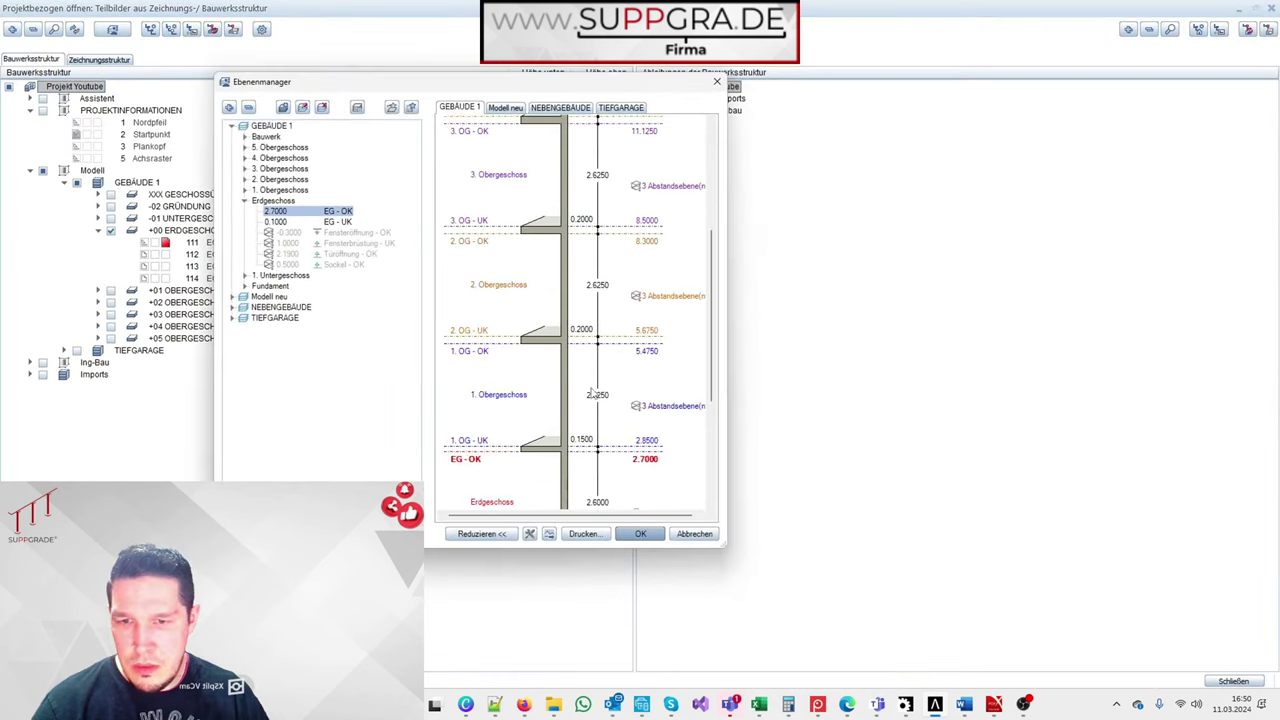
double_click(601, 281)
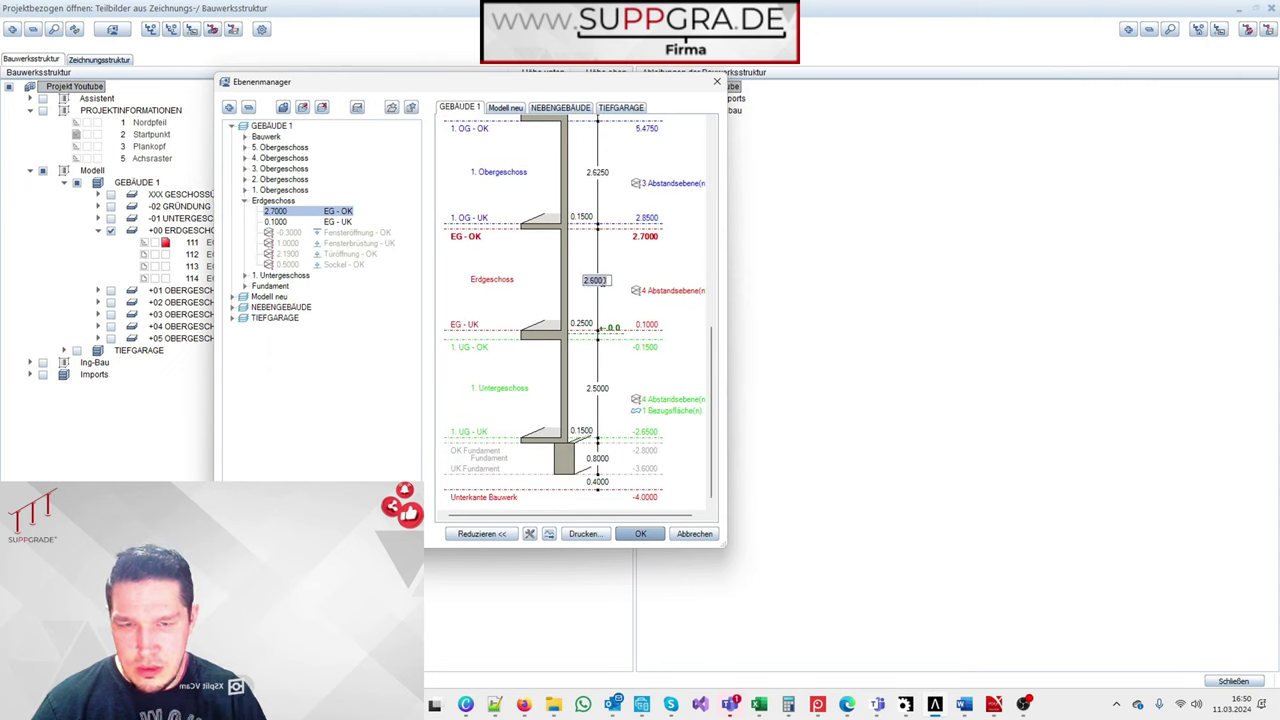
text(2.7)
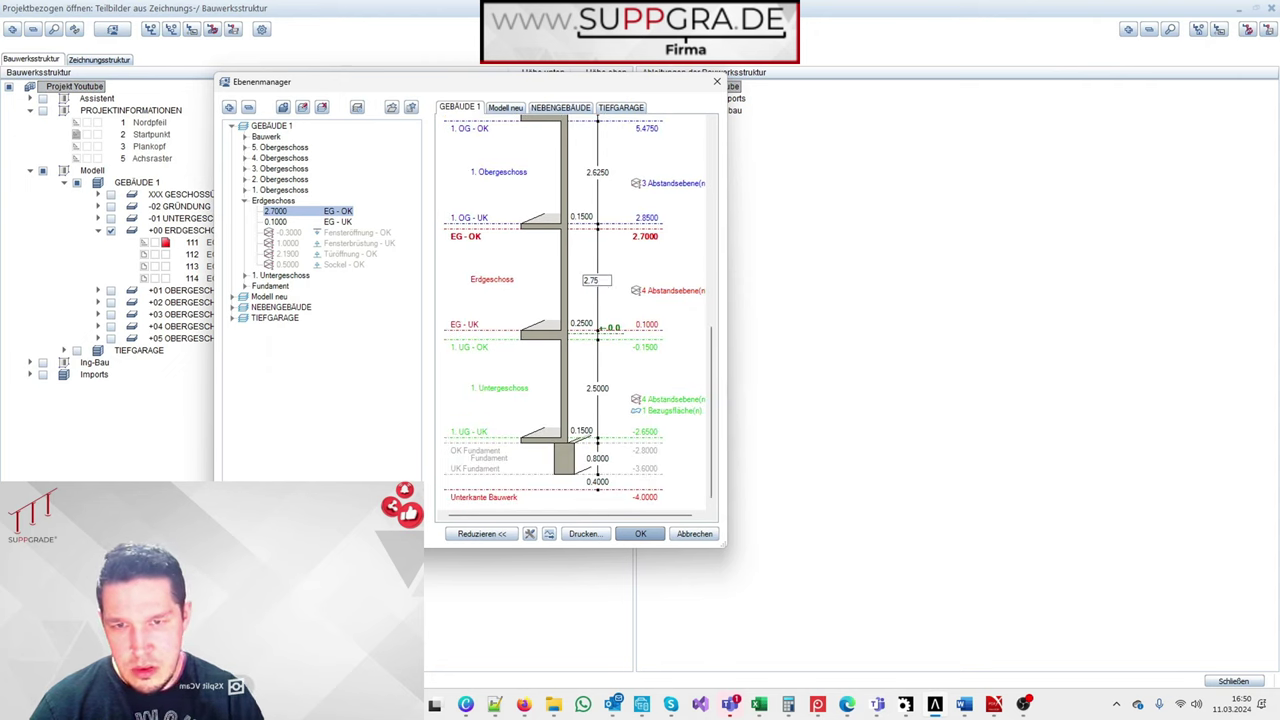
text(5)
key(Return)
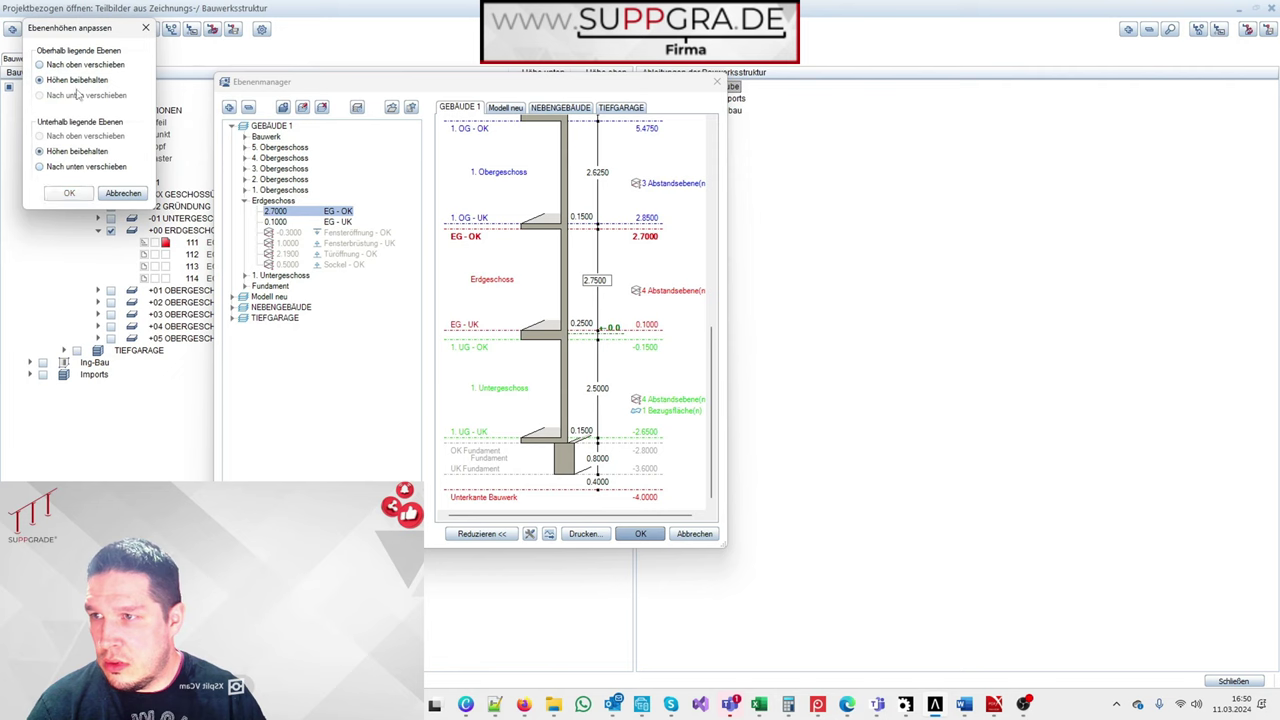
click(78, 64)
click(86, 190)
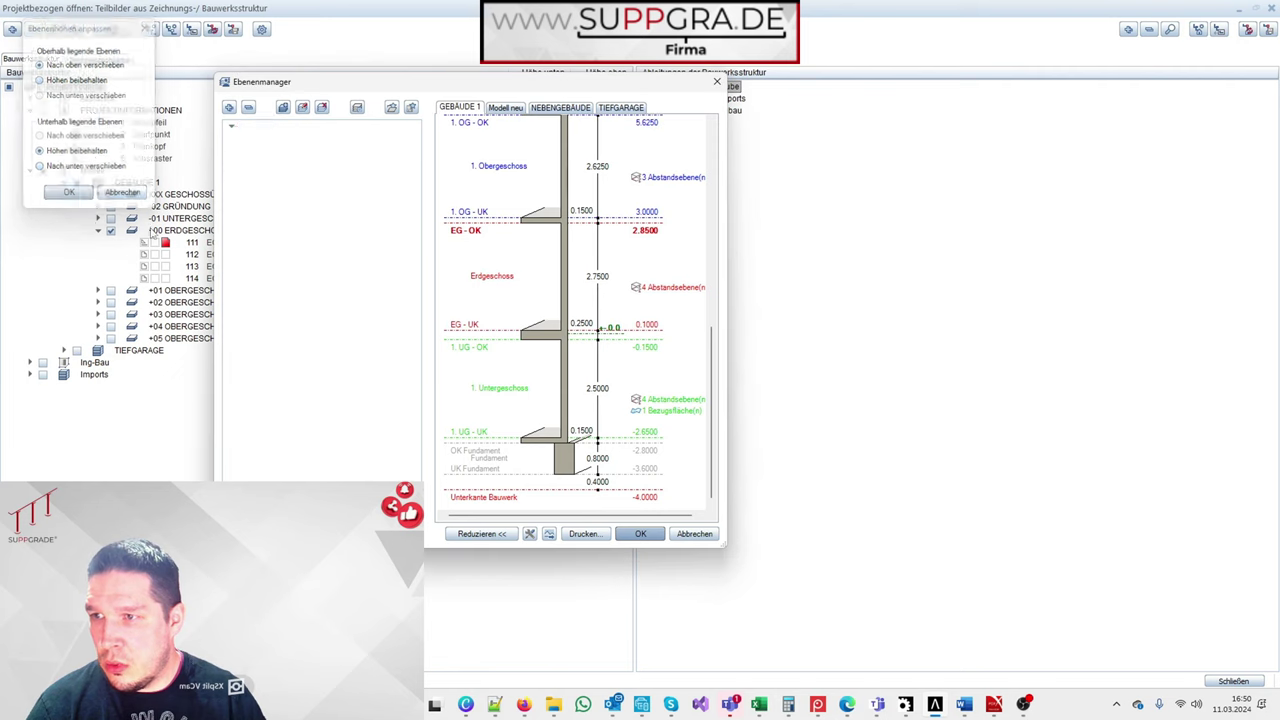
Step: Apply the changed plane model with fixed-height elements set to shift in z, and return to drawing file 111 EG Grundriss
click(640, 533)
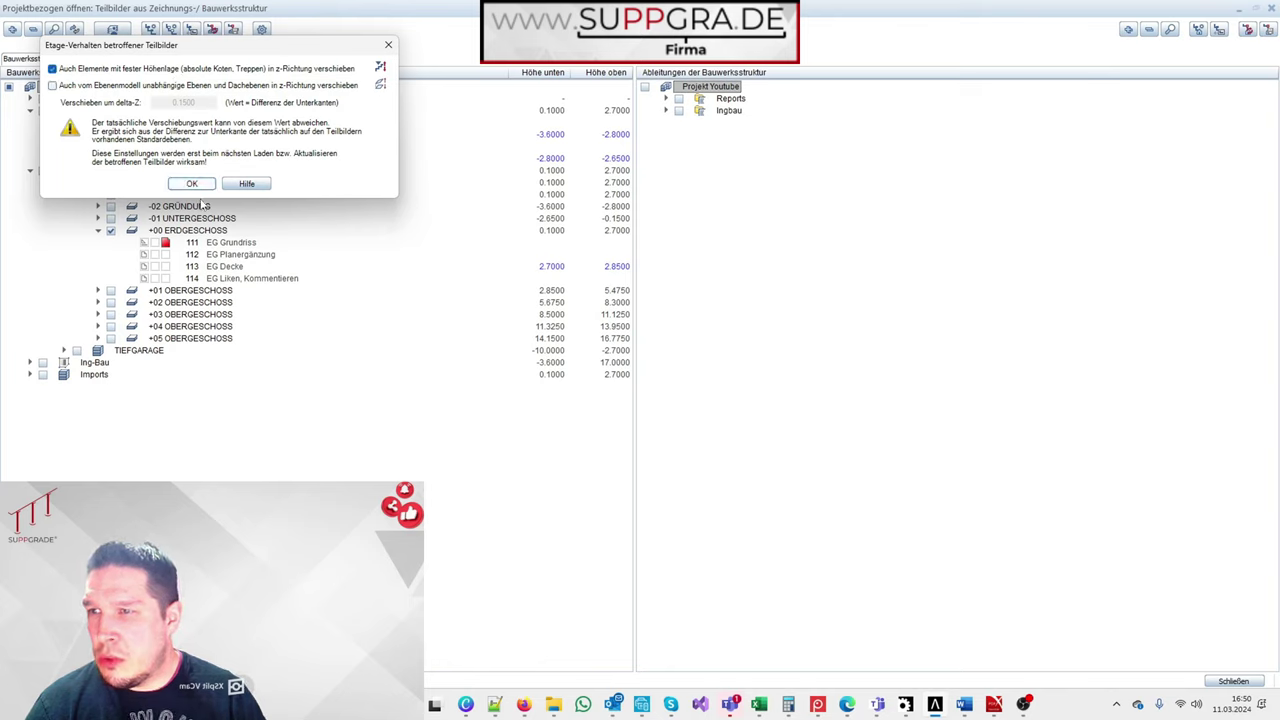
click(192, 183)
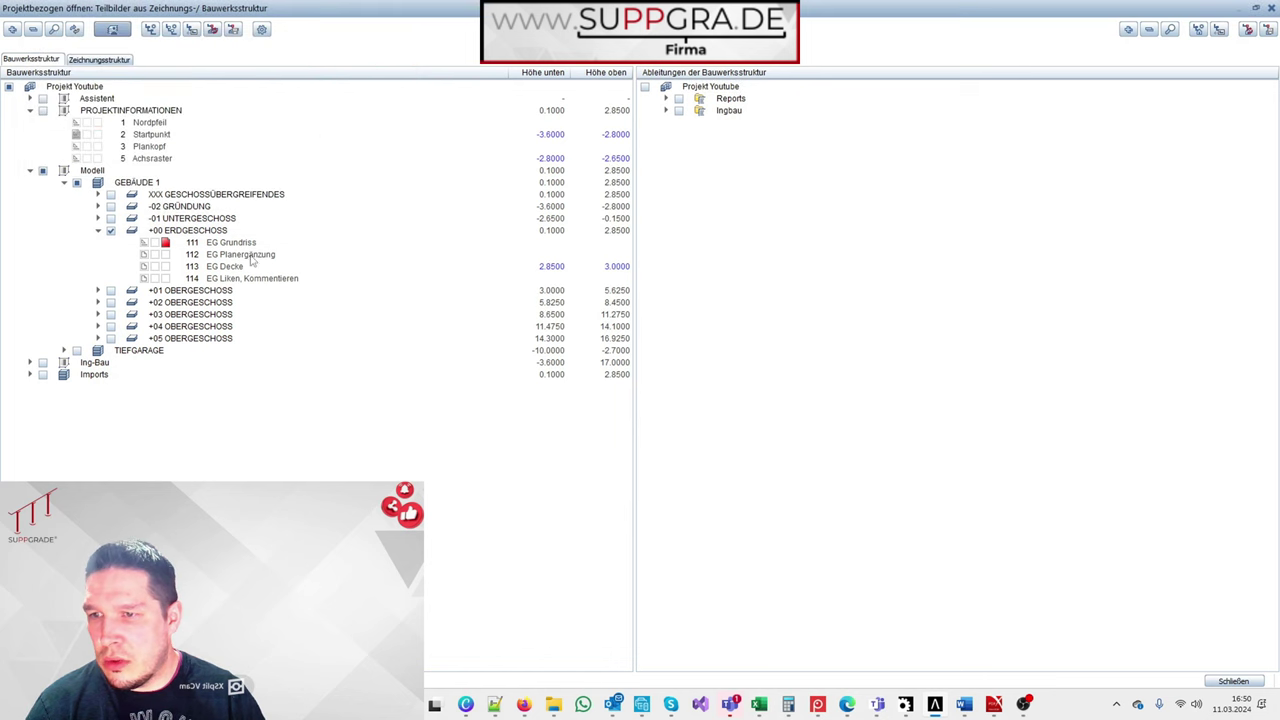
double_click(242, 244)
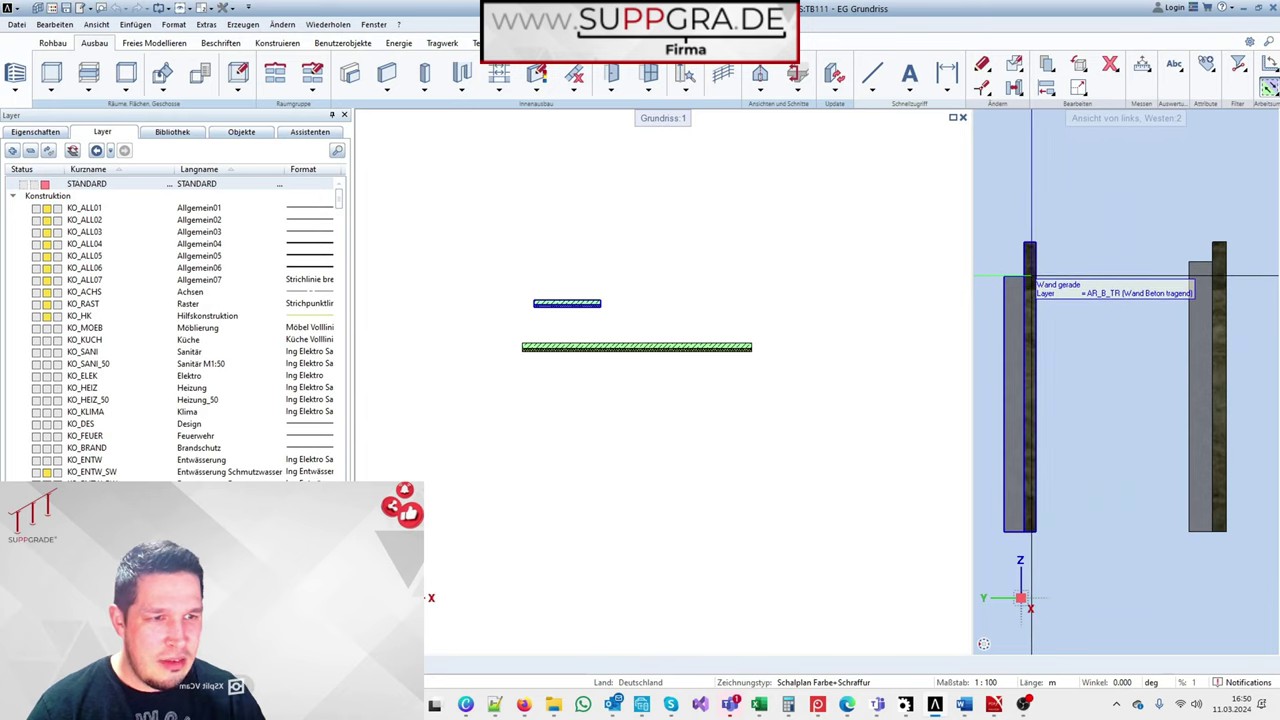
Step: Measure the short wall's Stahlbeton layer height in the west view with the raised storey planes
key(m)
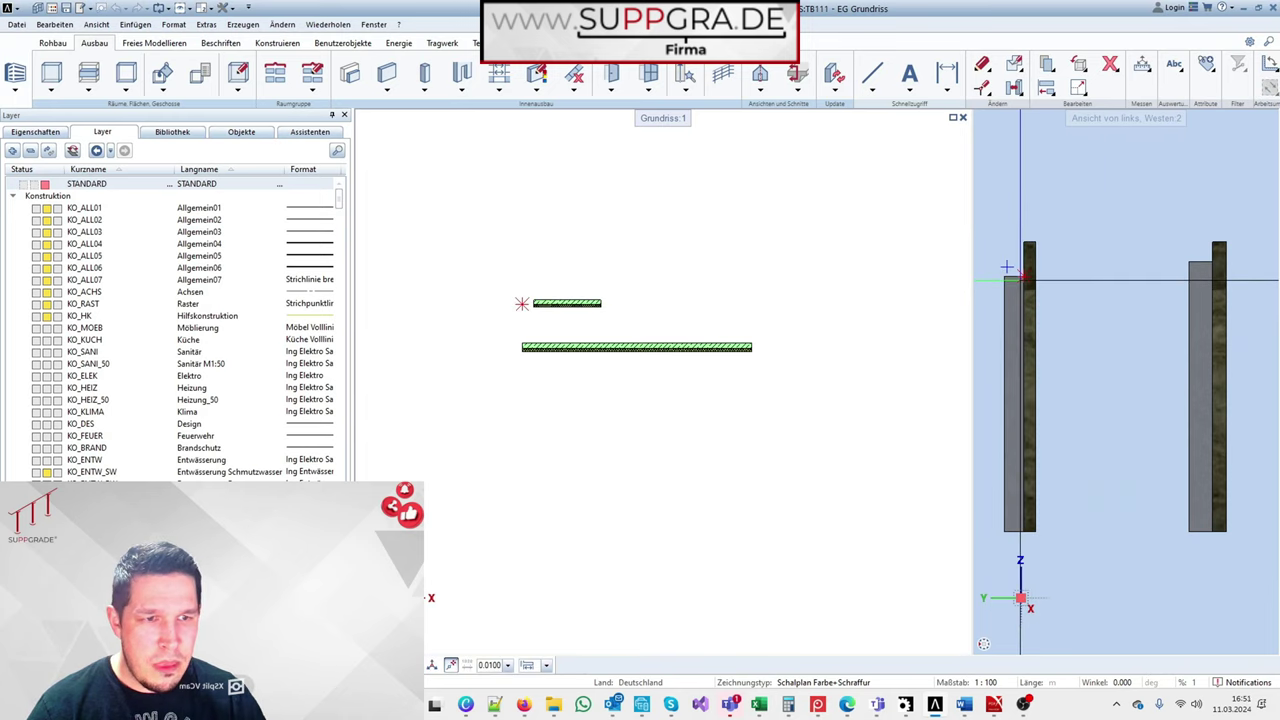
click(1006, 278)
click(521, 305)
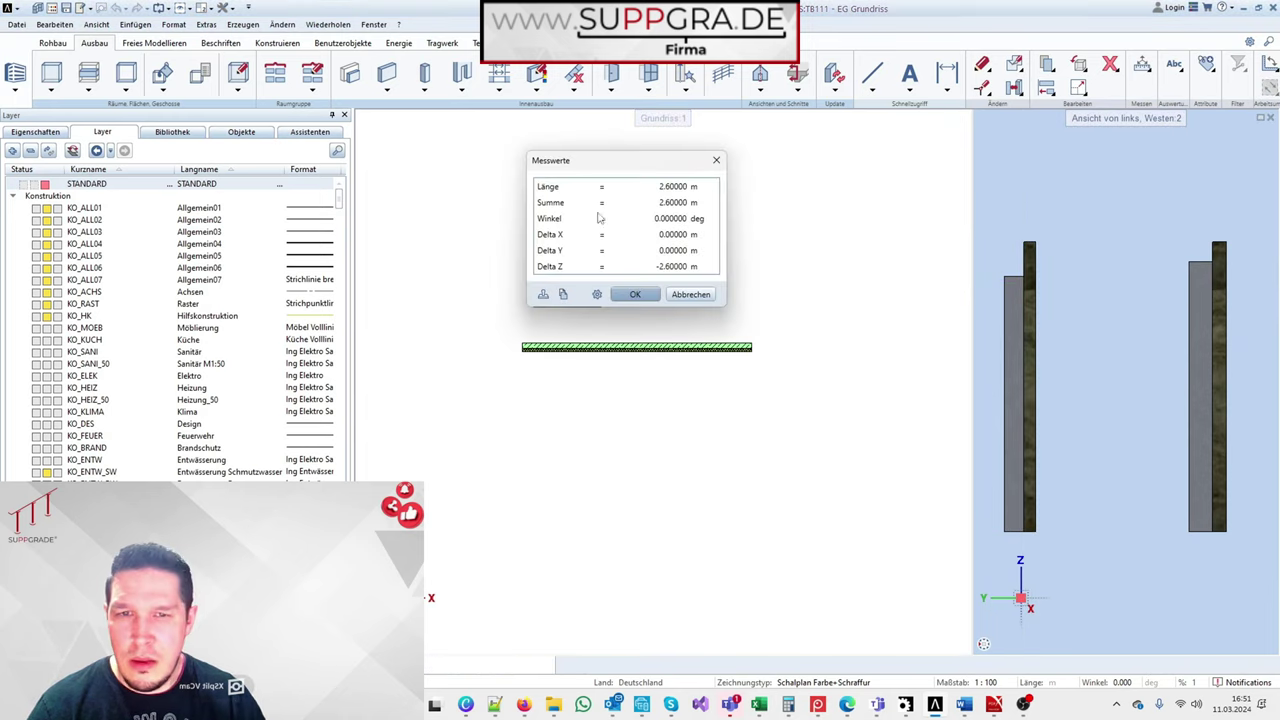
click(699, 300)
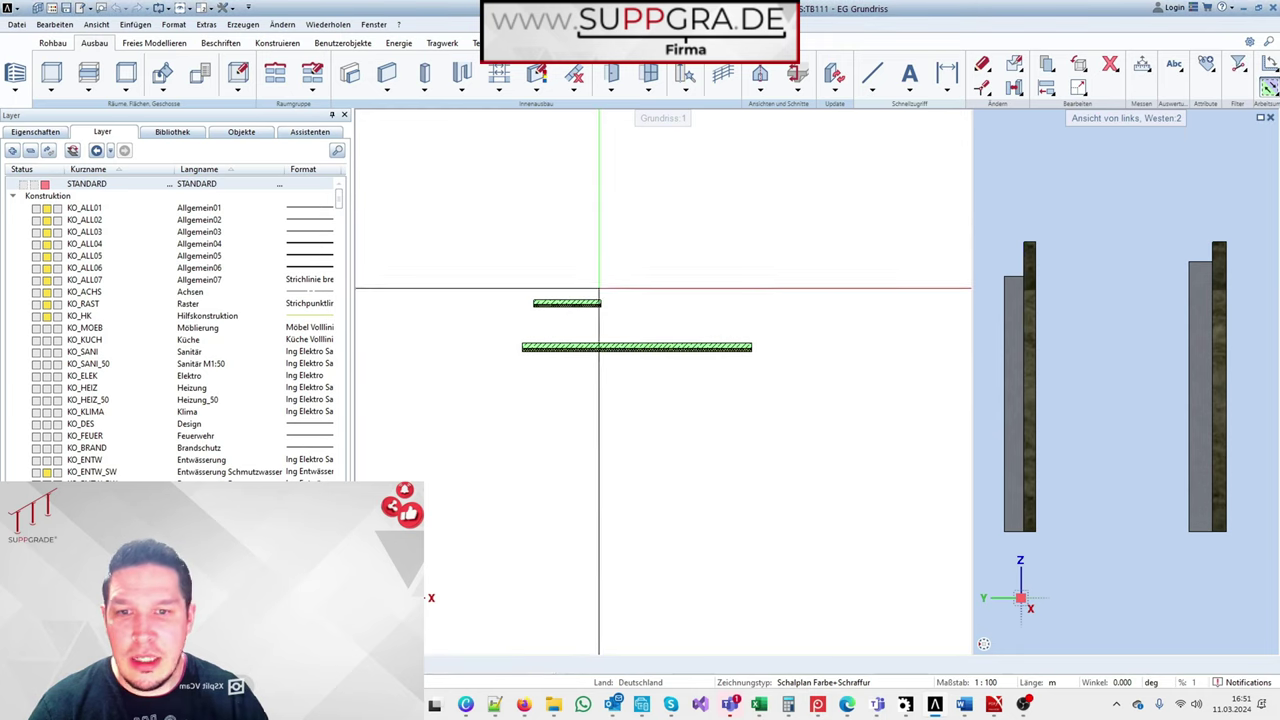
Step: Check the layer heights in the short wall's properties without changing them
double_click(585, 301)
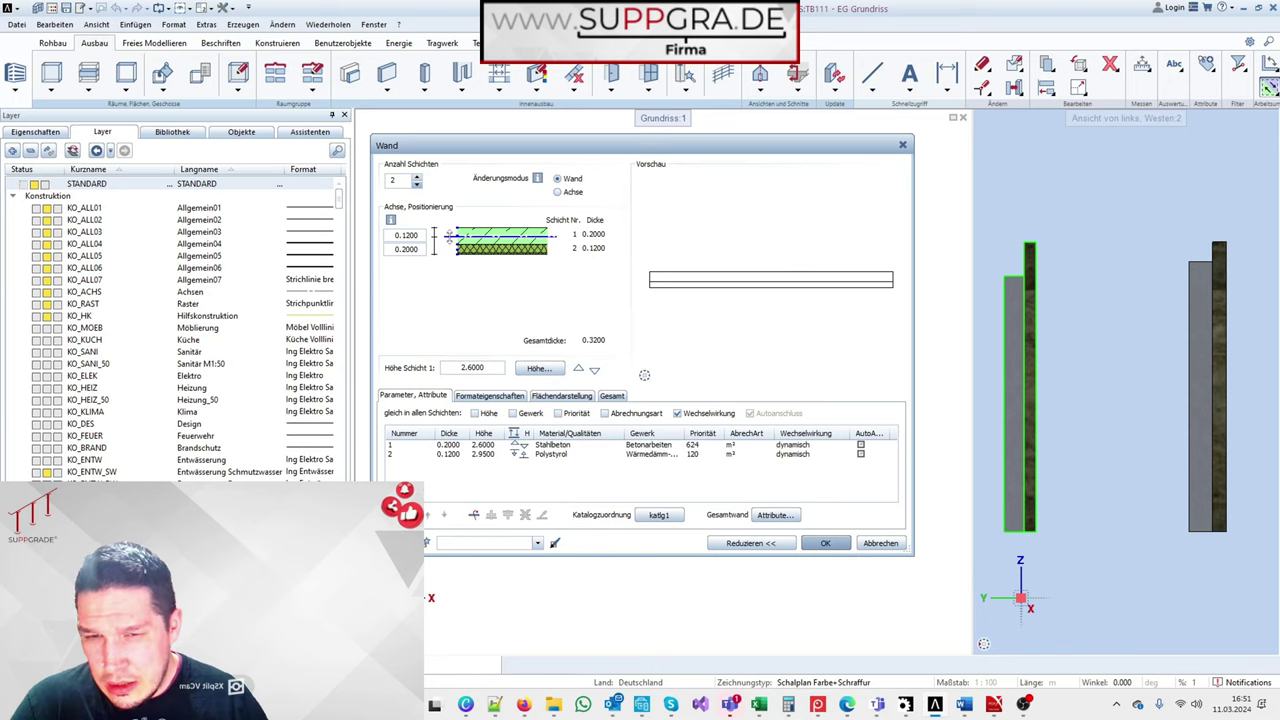
click(880, 545)
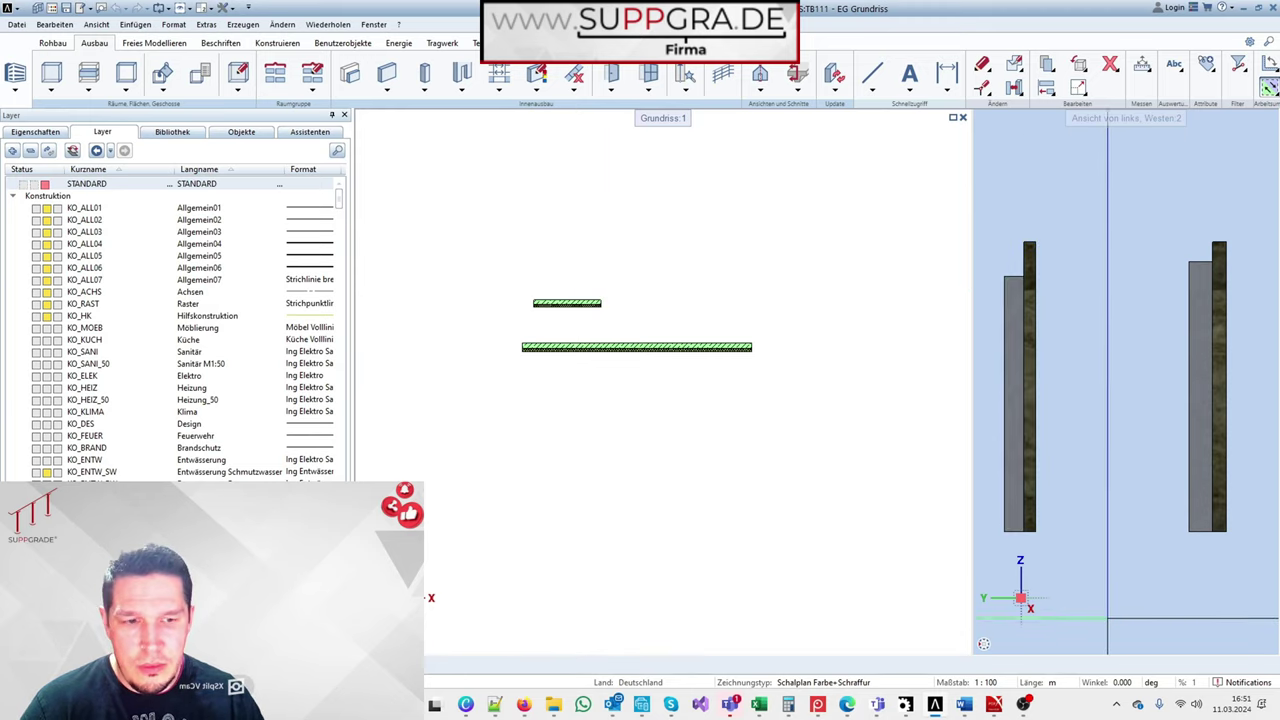
Step: Display the west view as wireframe (Draht) and widen its viewport
click(1250, 644)
click(1222, 598)
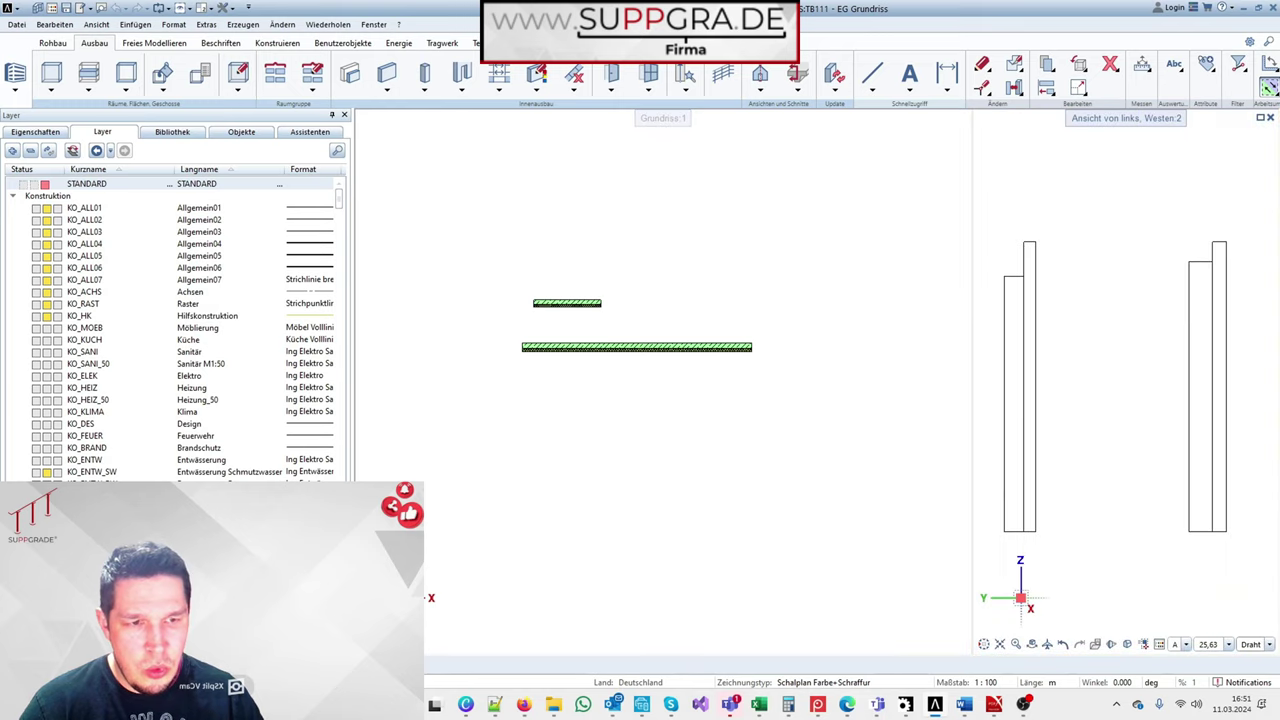
drag(971, 367, 840, 364)
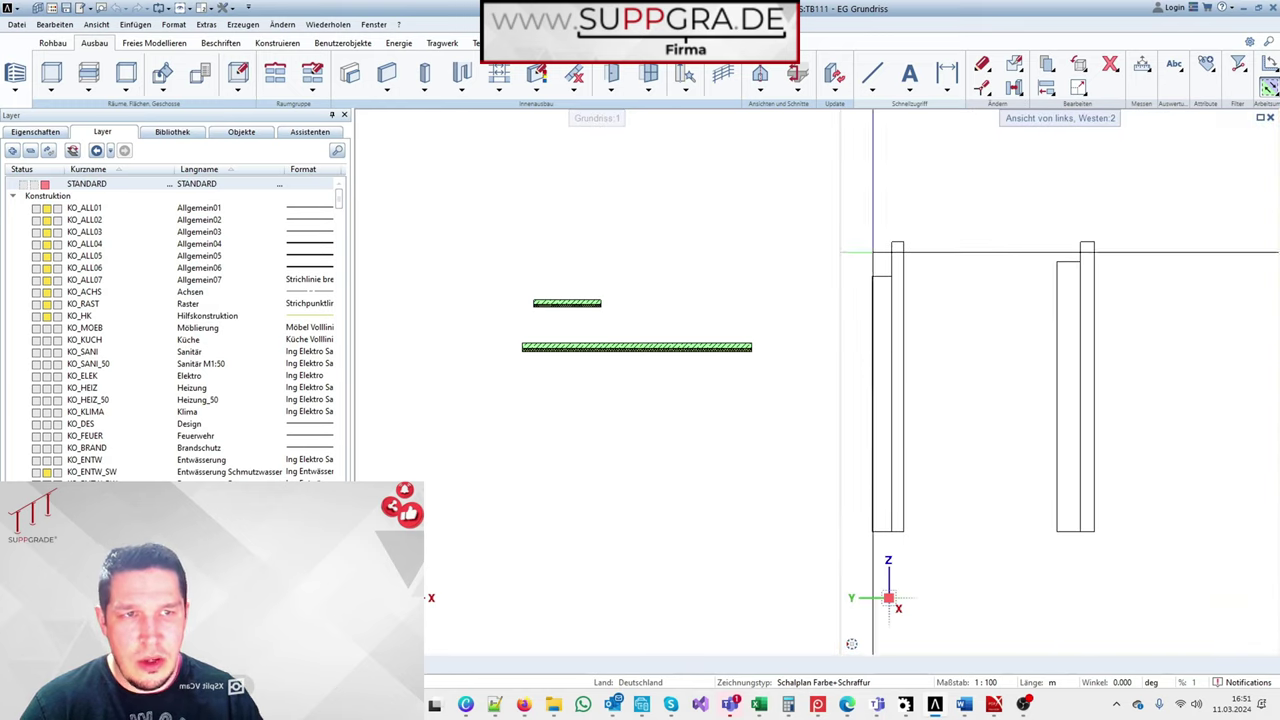
Step: Stretch the top points of both walls upward in the west view, raising the short wall's Stahlbeton layer to about 3.46 m high
click(986, 93)
click(990, 110)
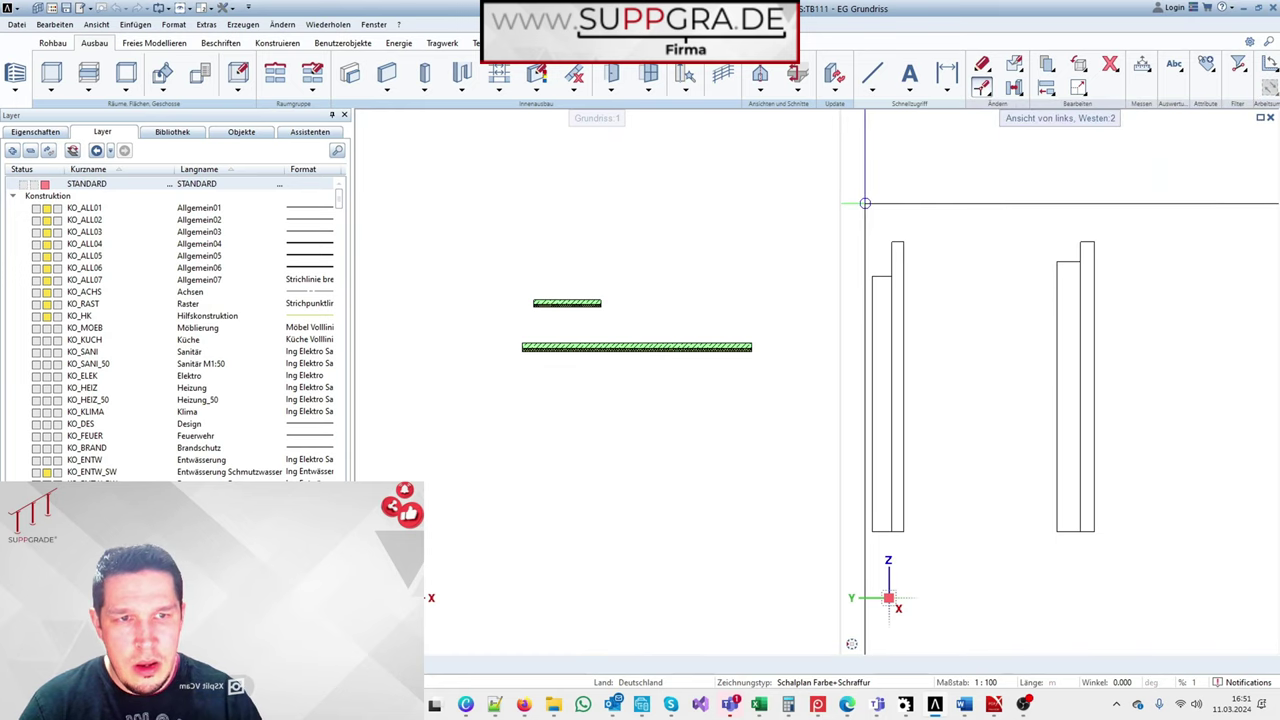
drag(865, 203, 1278, 377)
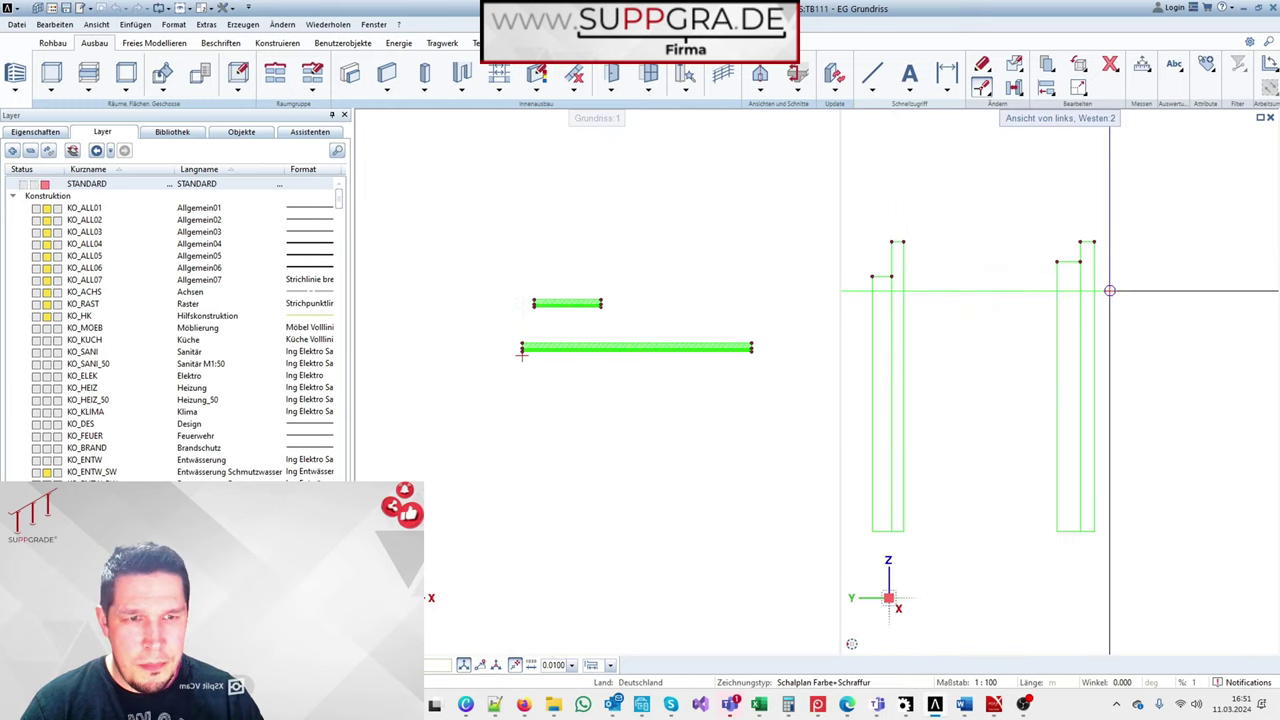
click(891, 276)
click(888, 191)
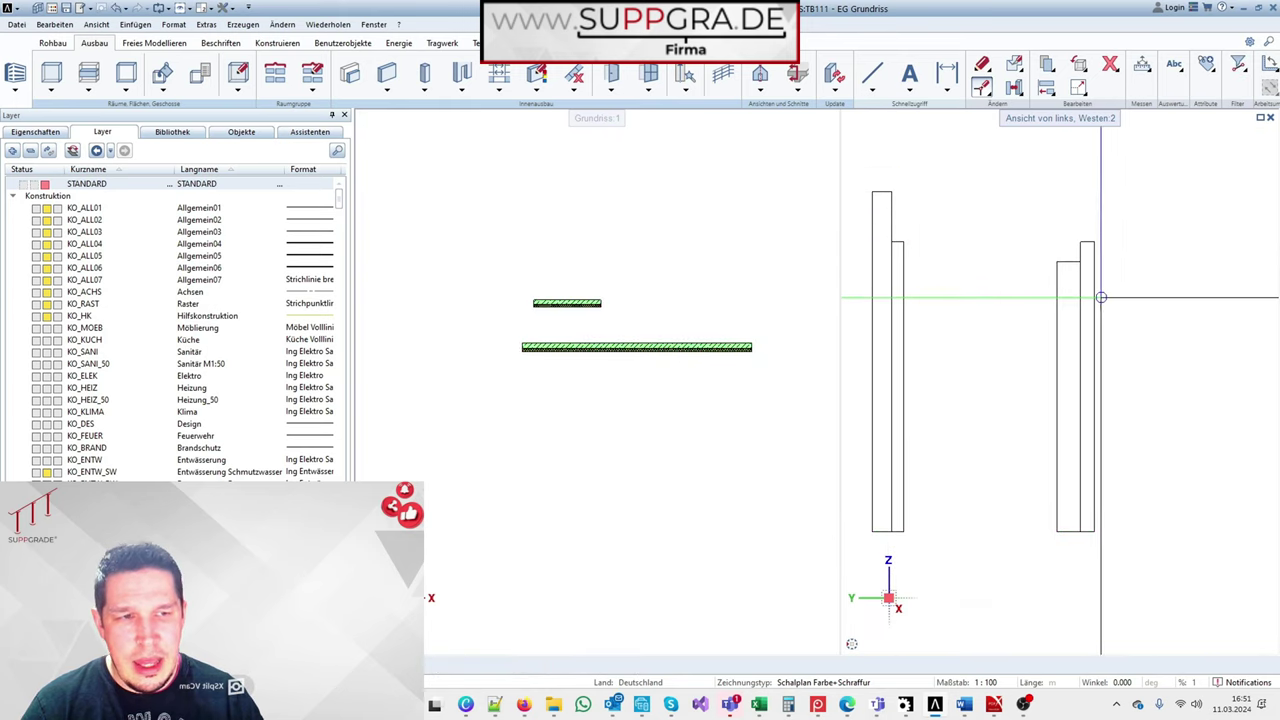
Step: Try to stretch the top points of the short wall's plane-bound Polystyrol layer upward in the west view
drag(890, 228, 911, 252)
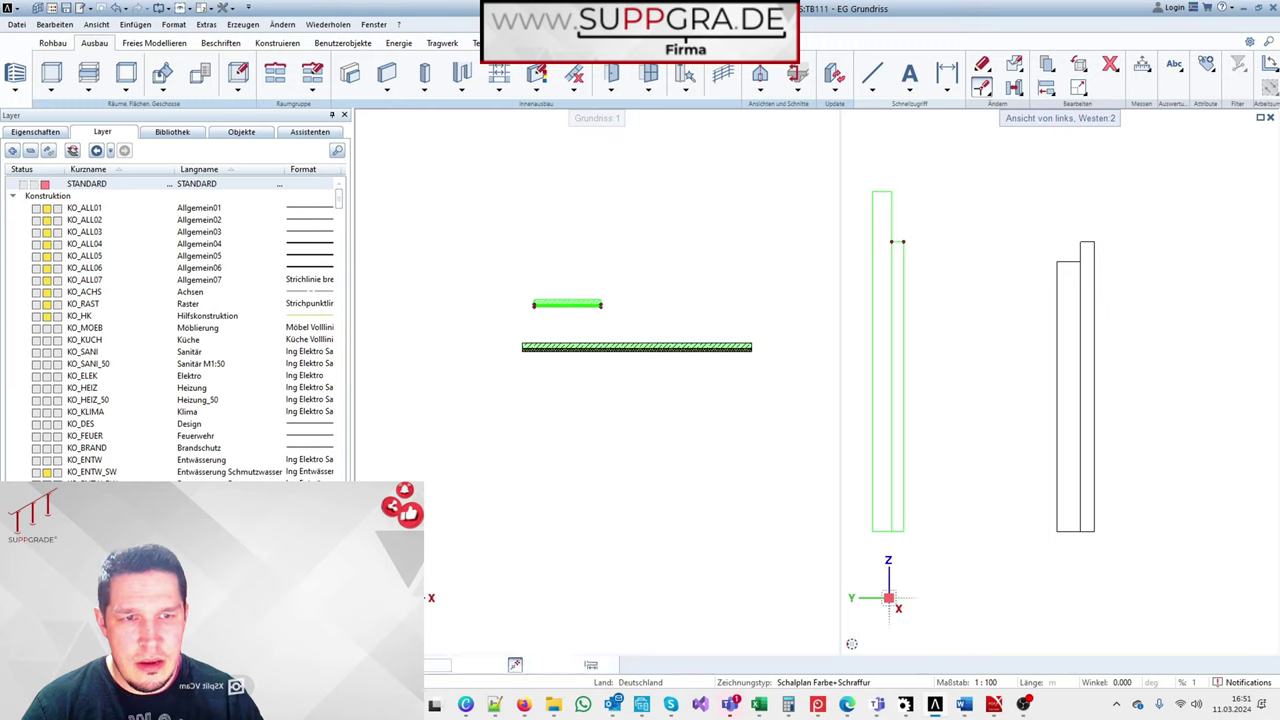
click(923, 274)
click(923, 190)
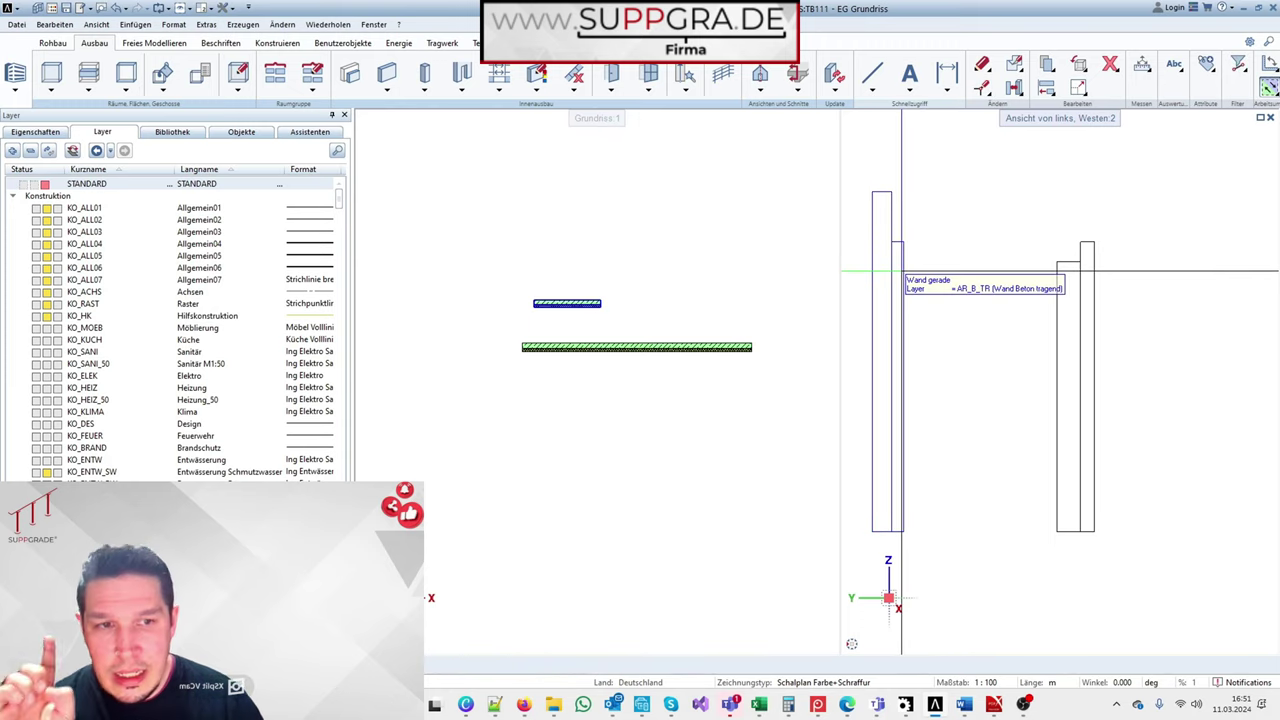
Step: Give the short wall's Polystyrol layer absolute elevations of 0.5 for the top edge and 0.0000 for the bottom edge
click(903, 271)
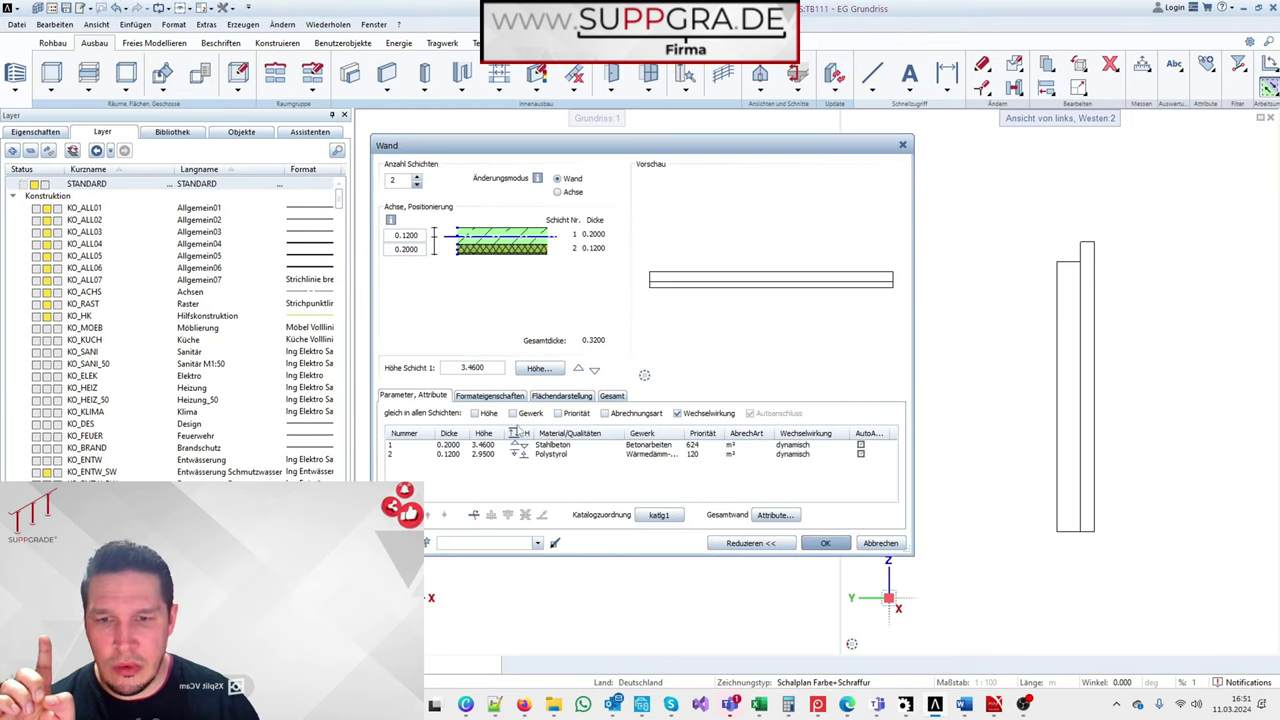
click(521, 451)
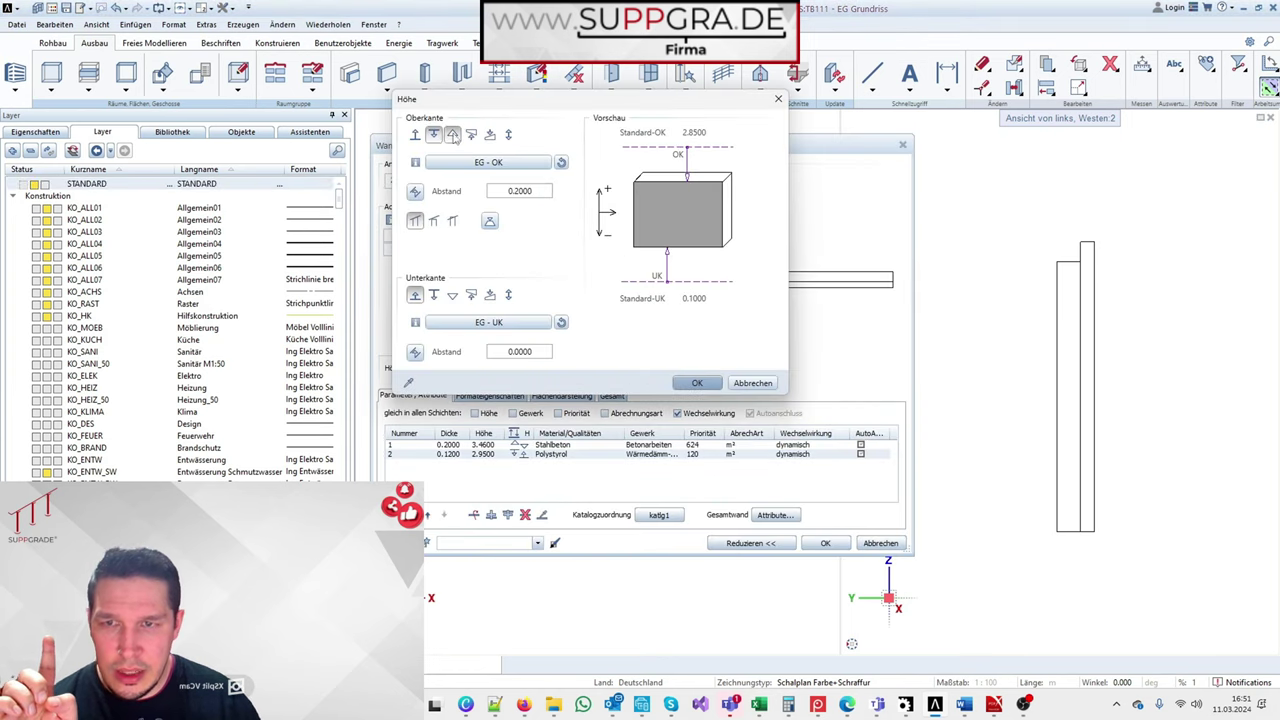
click(452, 133)
click(452, 294)
click(531, 197)
text(0)
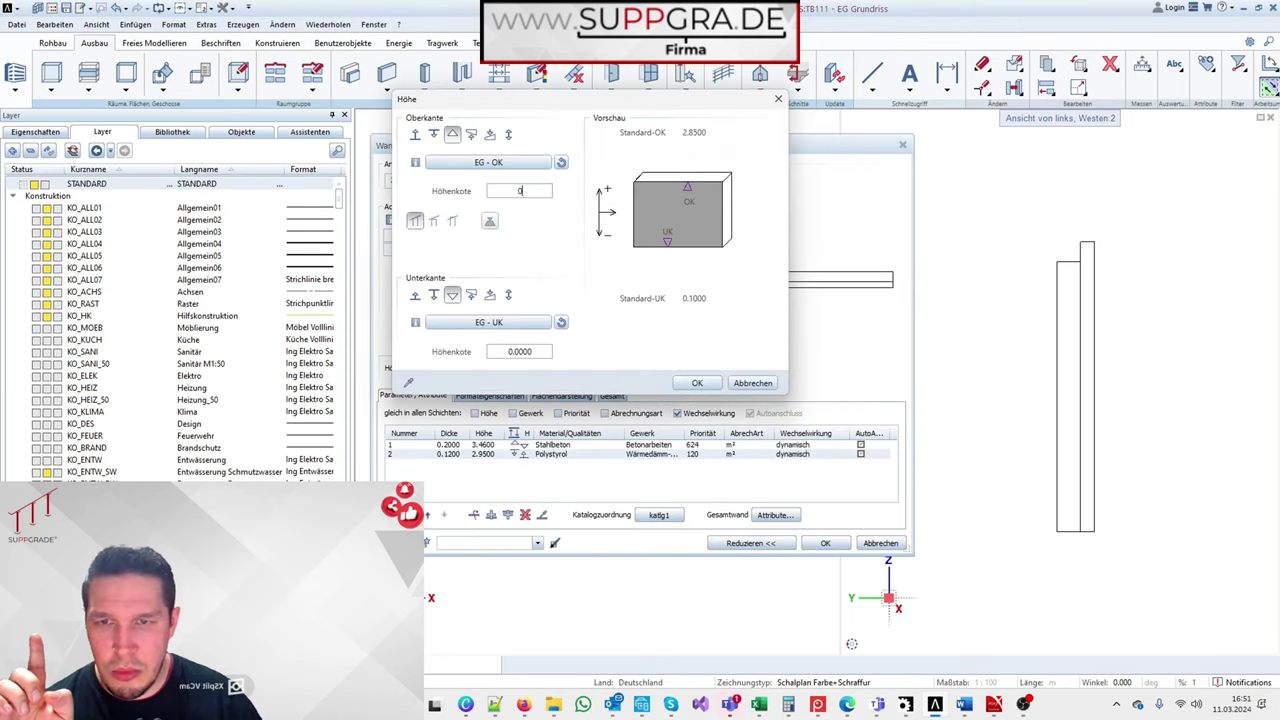
text(.5)
key(Tab)
click(697, 383)
click(825, 543)
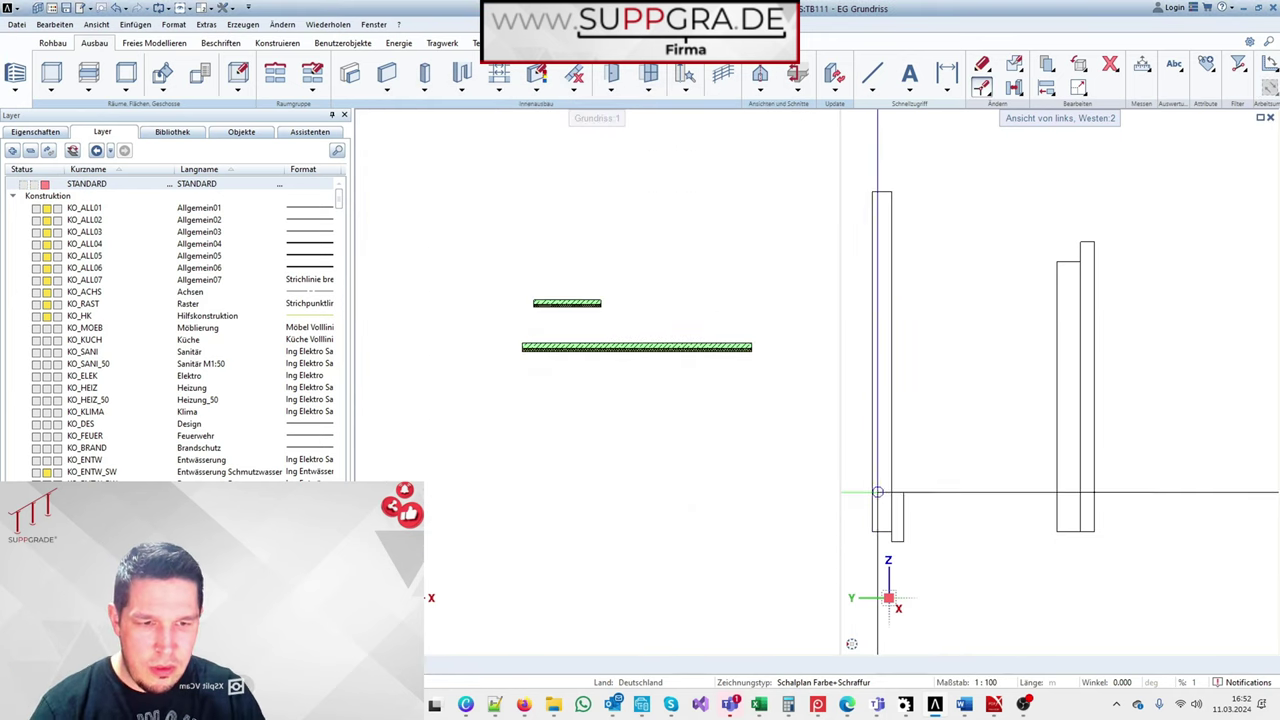
Step: Stretch the Polystyrol layer's top points and its bottom points upward in the west view, making the layer about 1.45 m high
click(888, 494)
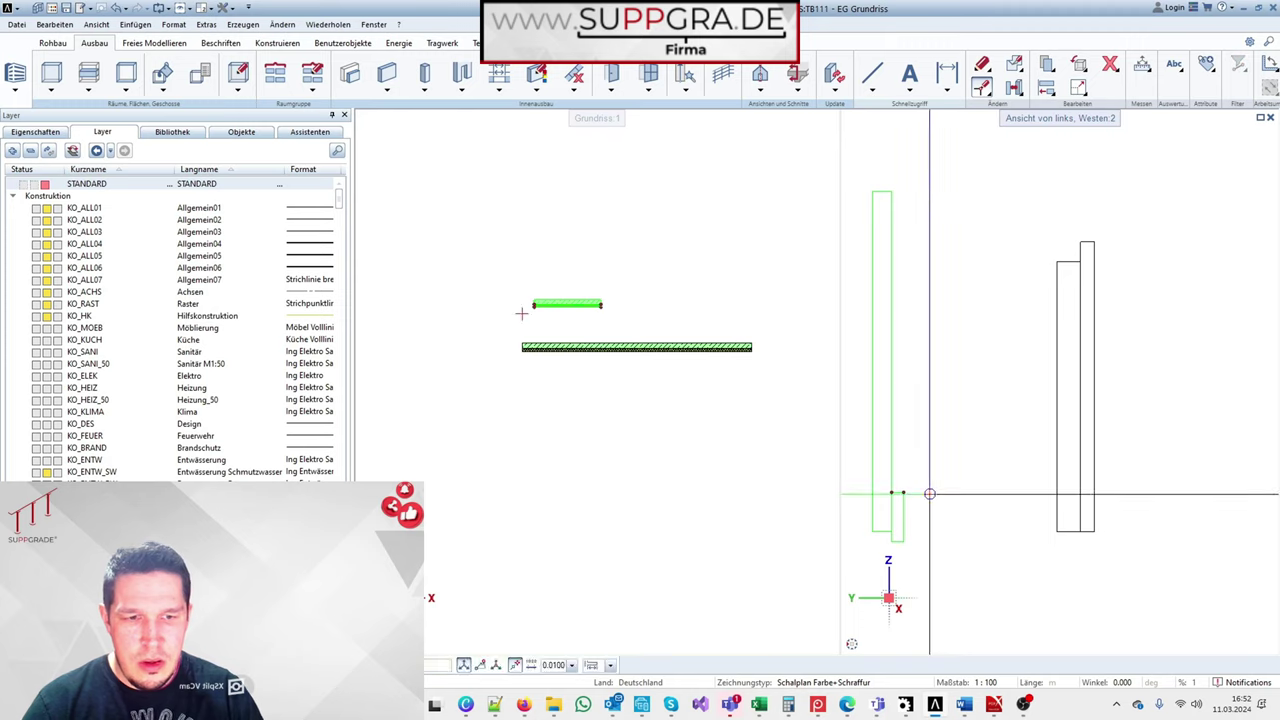
click(961, 305)
scroll(940, 306, down, 3)
scroll(912, 460, up, 4)
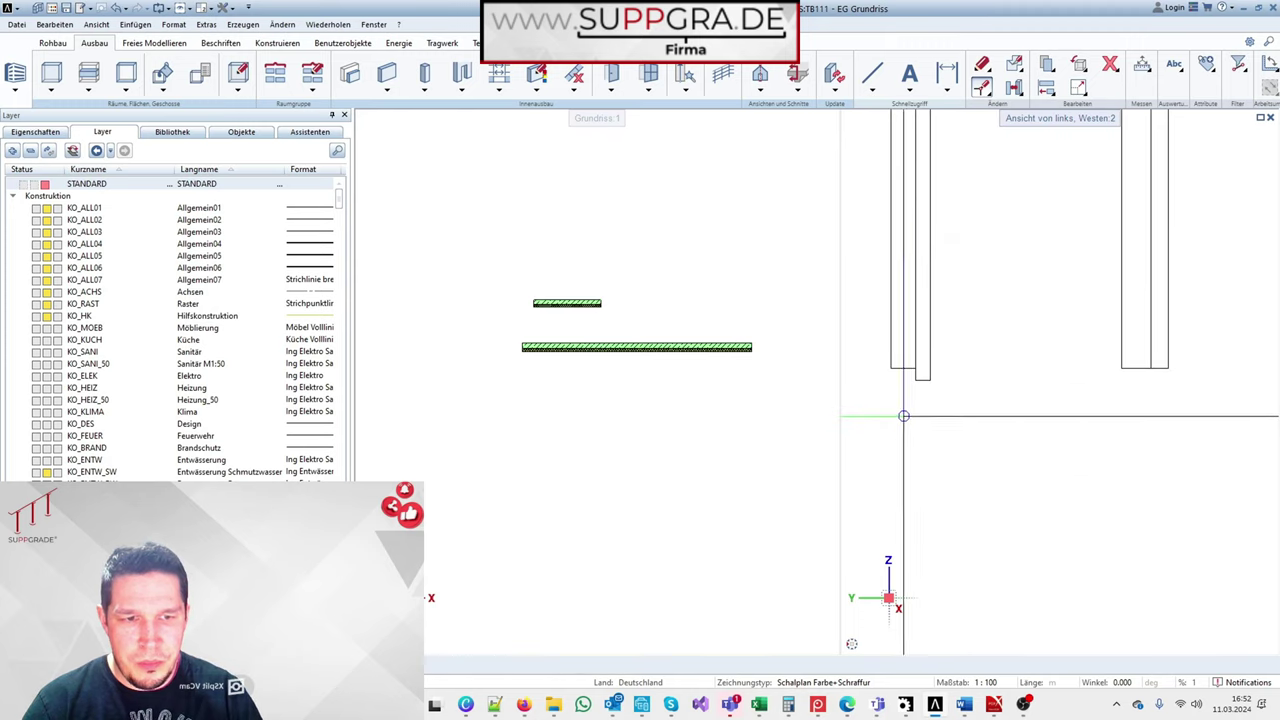
drag(903, 415, 955, 375)
click(957, 394)
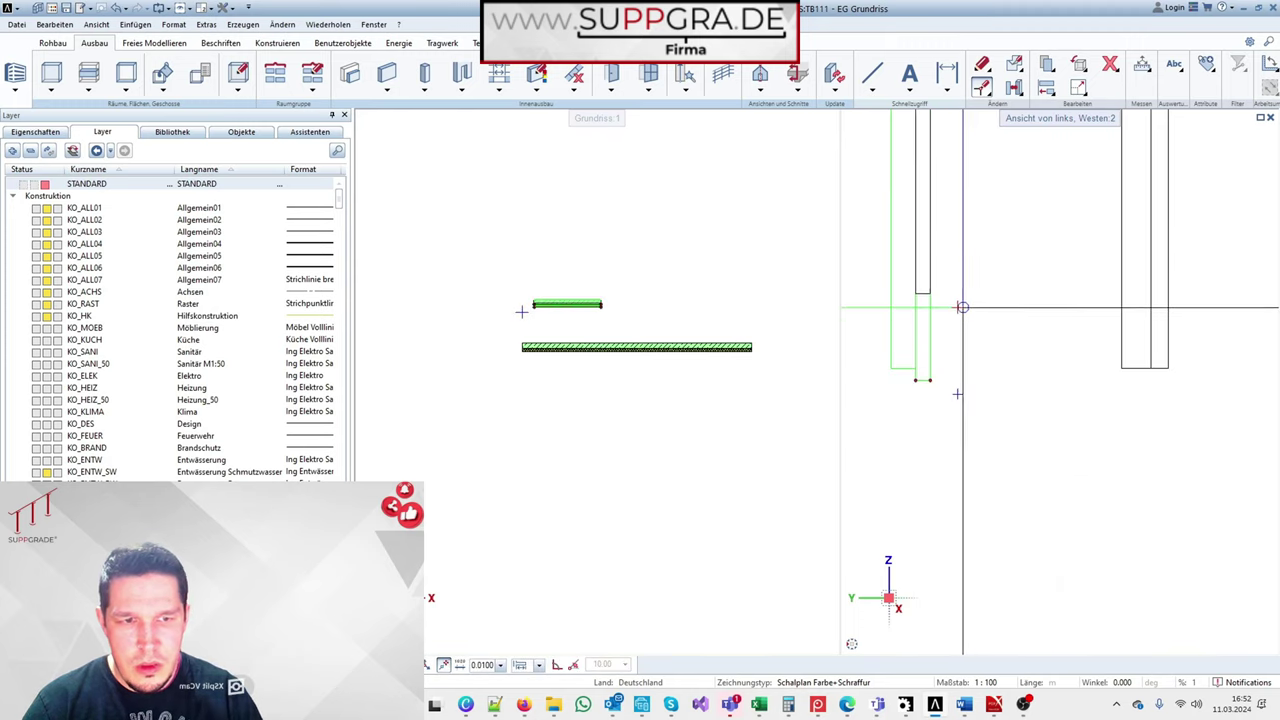
click(966, 275)
key(Escape)
scroll(745, 401, down, 5)
scroll(898, 407, down, 5)
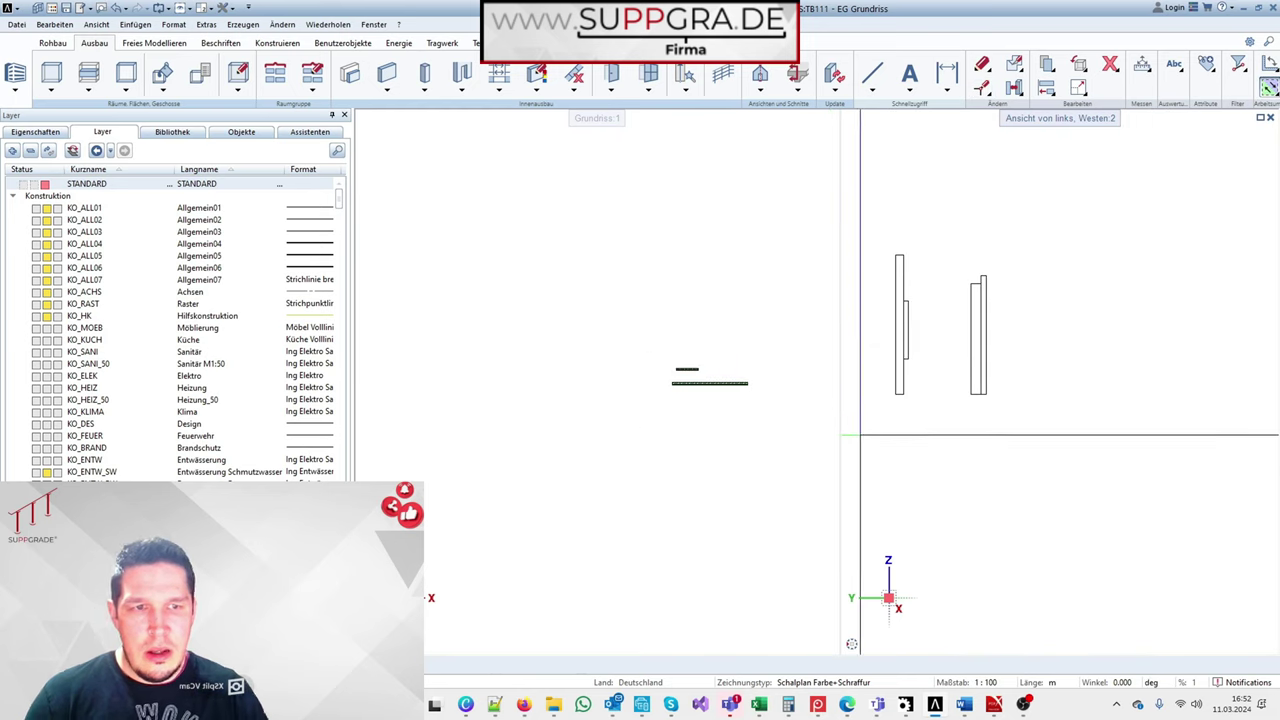
Step: Tie the bottom edge of the short wall's Stahlbeton layer to the lower plane with an offset of 0.0000
scroll(730, 375, up, 5)
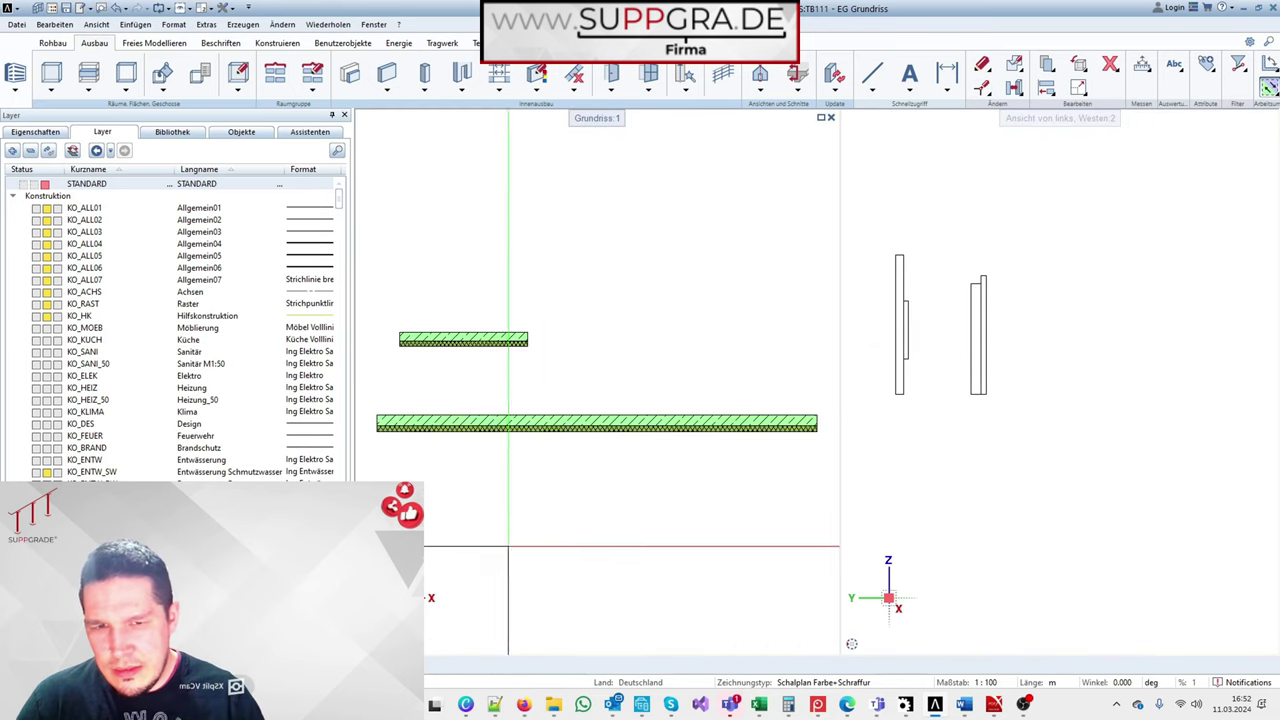
double_click(481, 338)
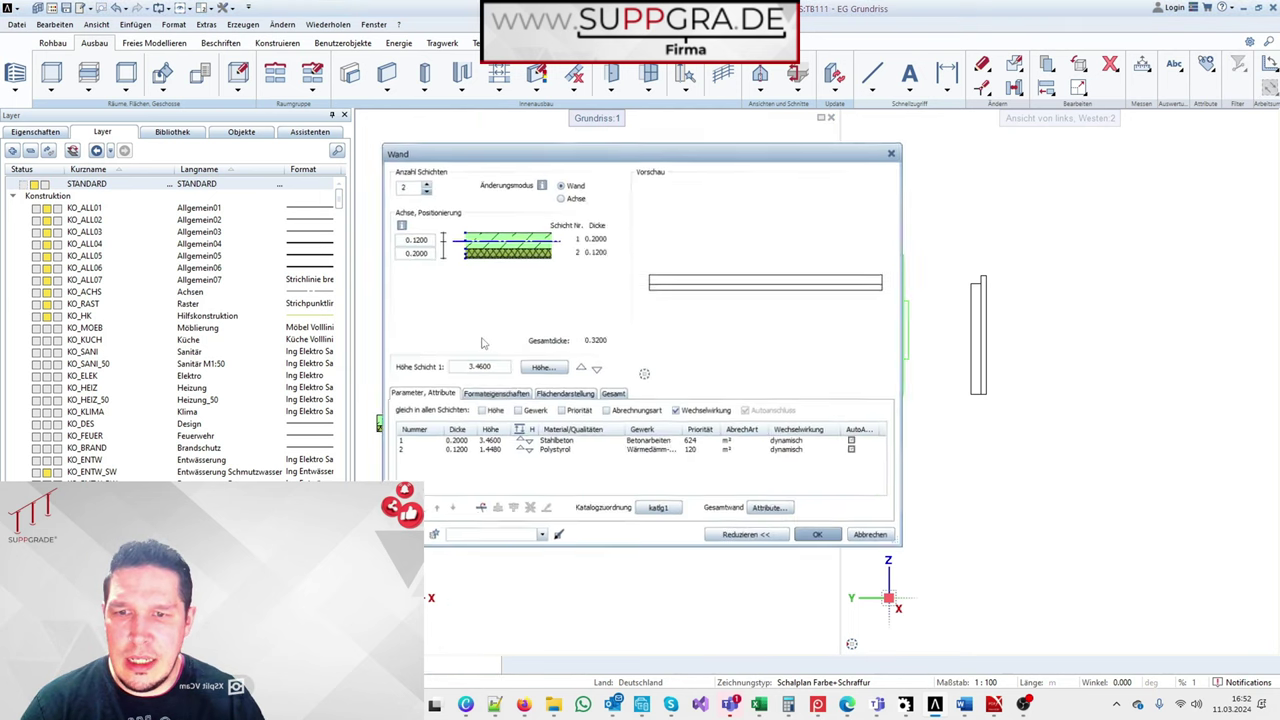
click(539, 368)
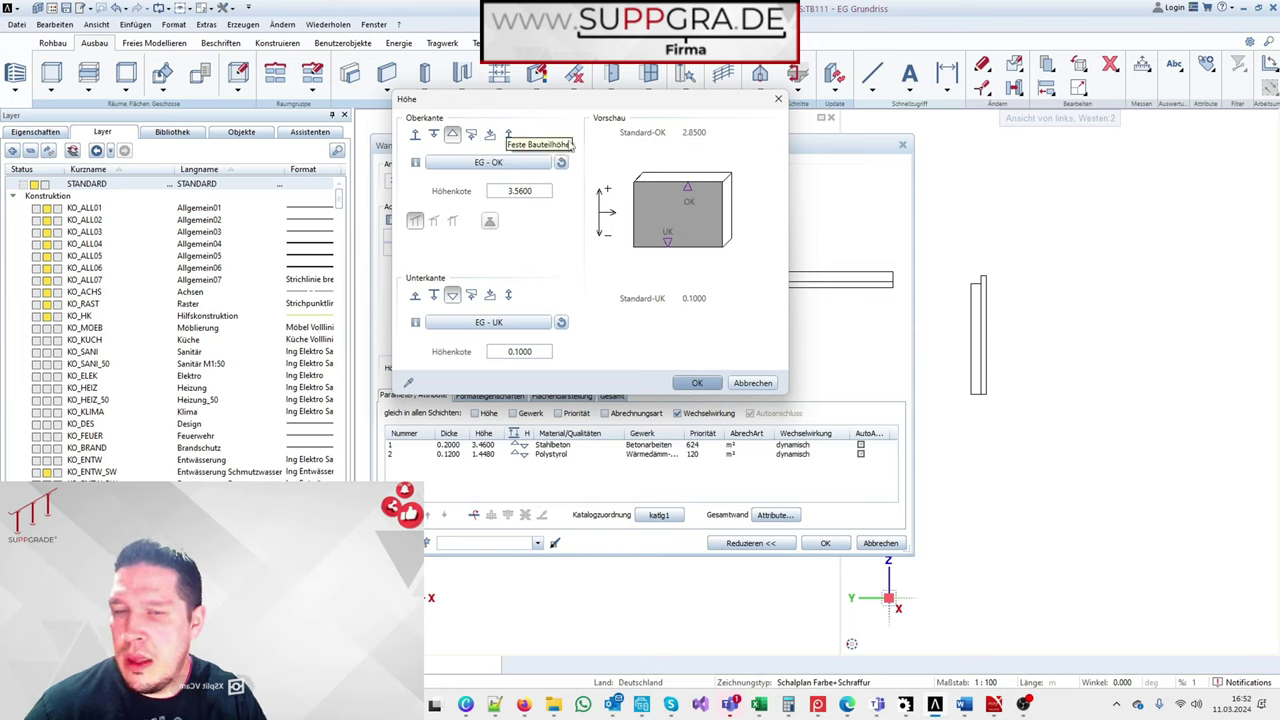
click(415, 296)
double_click(550, 353)
text(0)
key(Return)
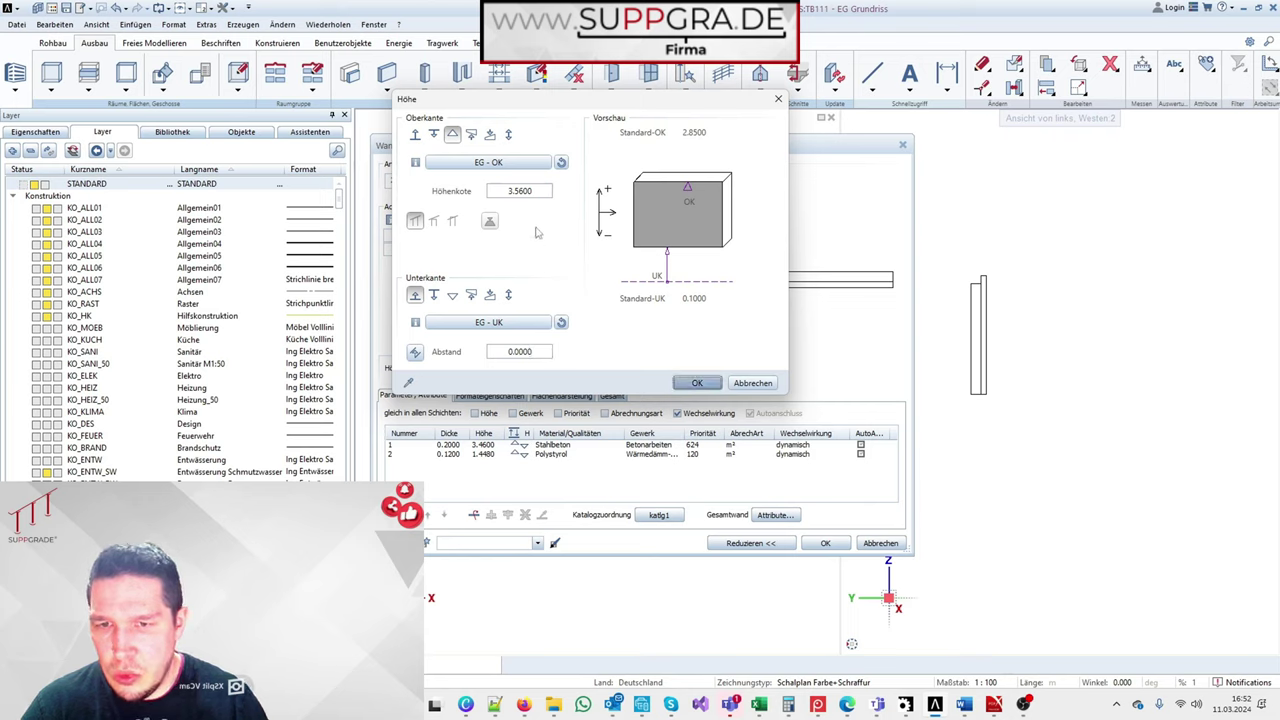
Step: Give the Stahlbeton layer's top edge a fixed component height (Feste Bauteilhöhe) of 2.0000 and apply the wall settings
click(508, 134)
text(2)
key(Tab)
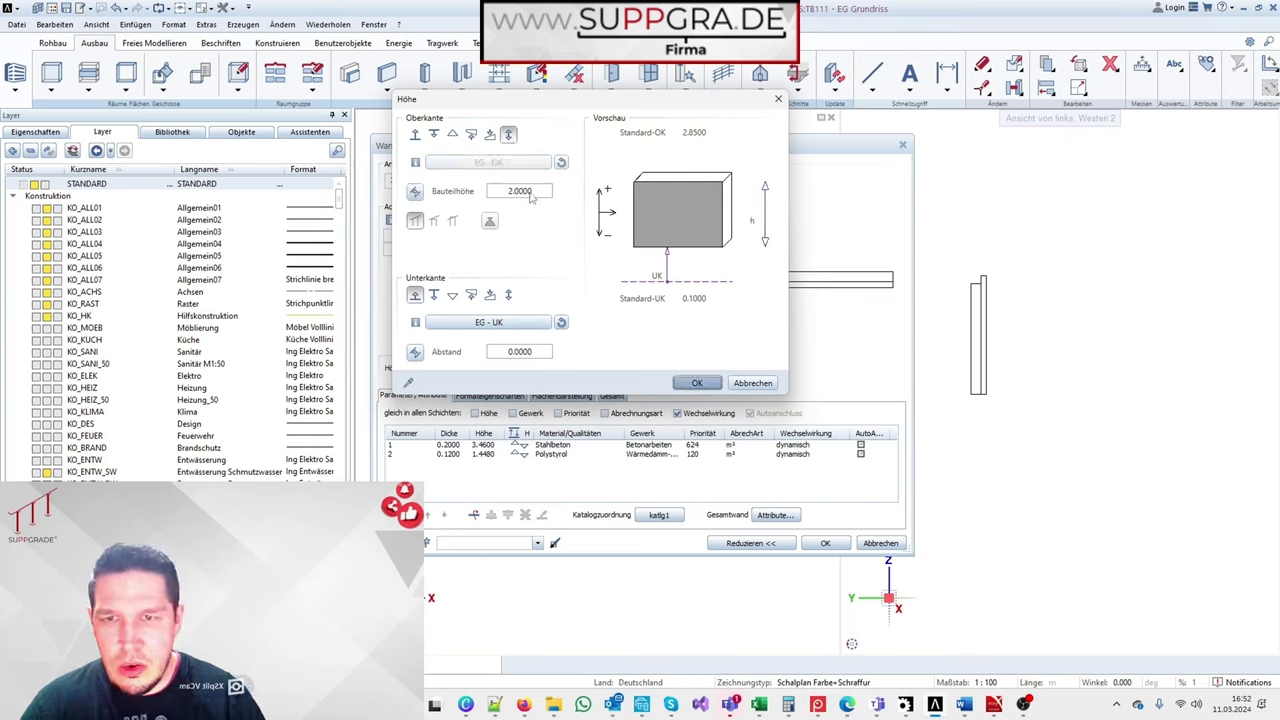
click(697, 383)
click(825, 543)
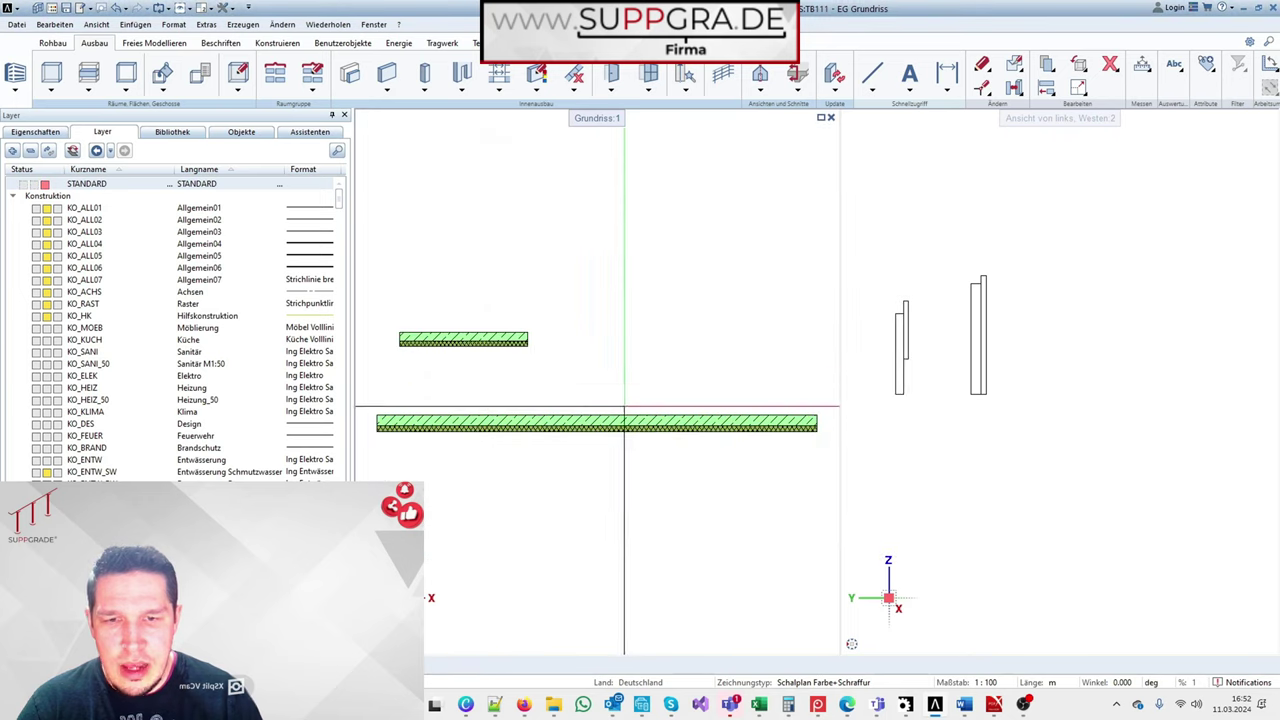
Step: Measure the short wall's Stahlbeton layer from its bottom edge to its top edge in the west view
scroll(898, 393, up, 3)
key(m)
click(893, 396)
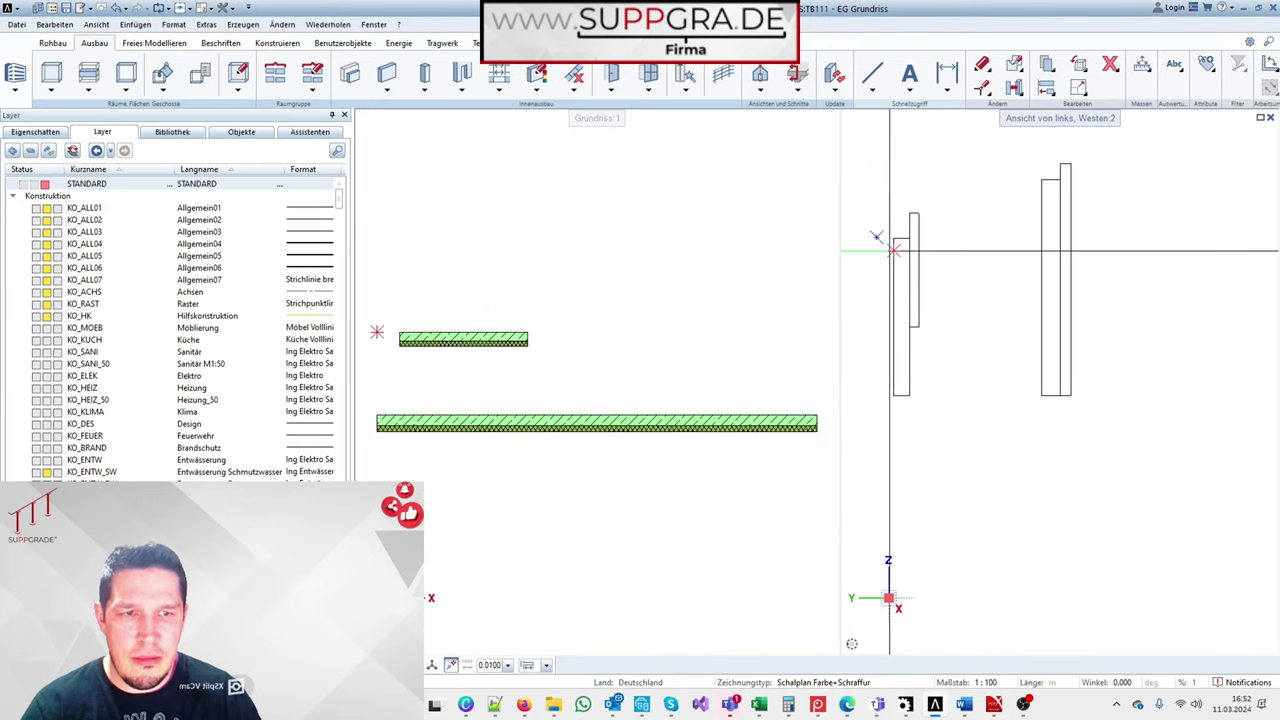
click(891, 243)
key(Escape)
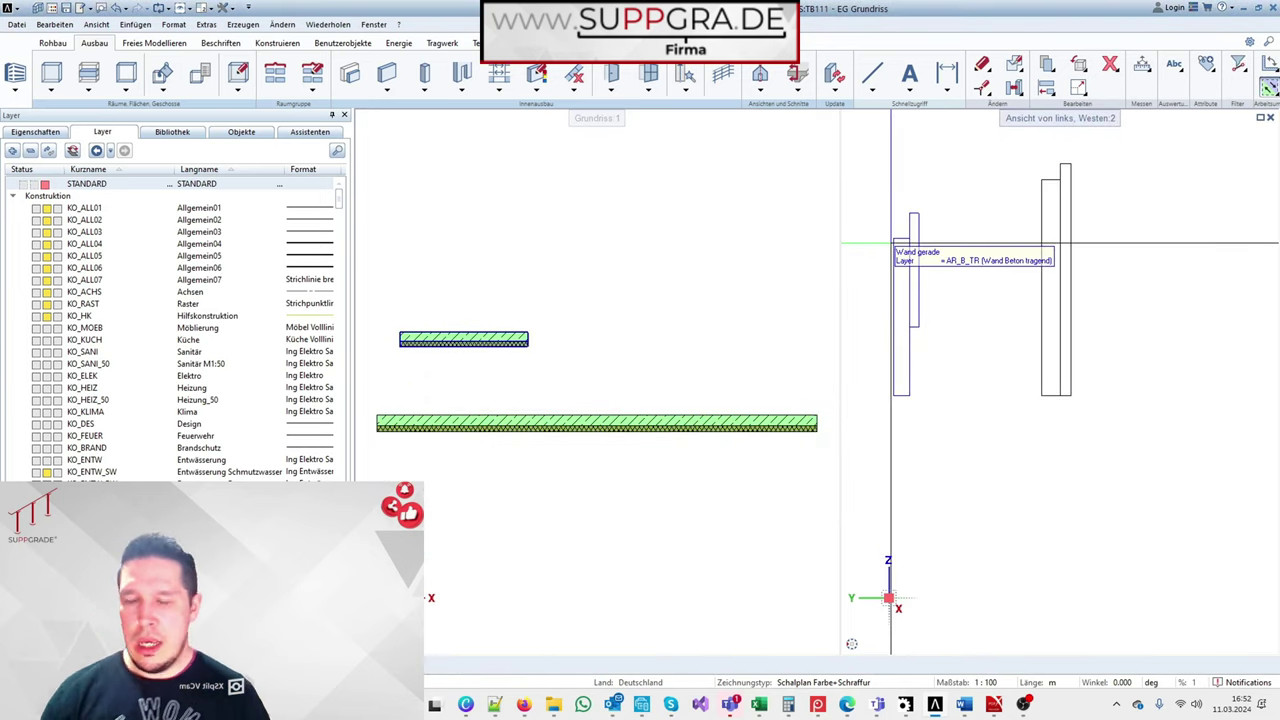
Step: Delete the short wall and show the remaining wall in a southwest isometric view with Animation display
drag(654, 374, 447, 271)
key(Delete)
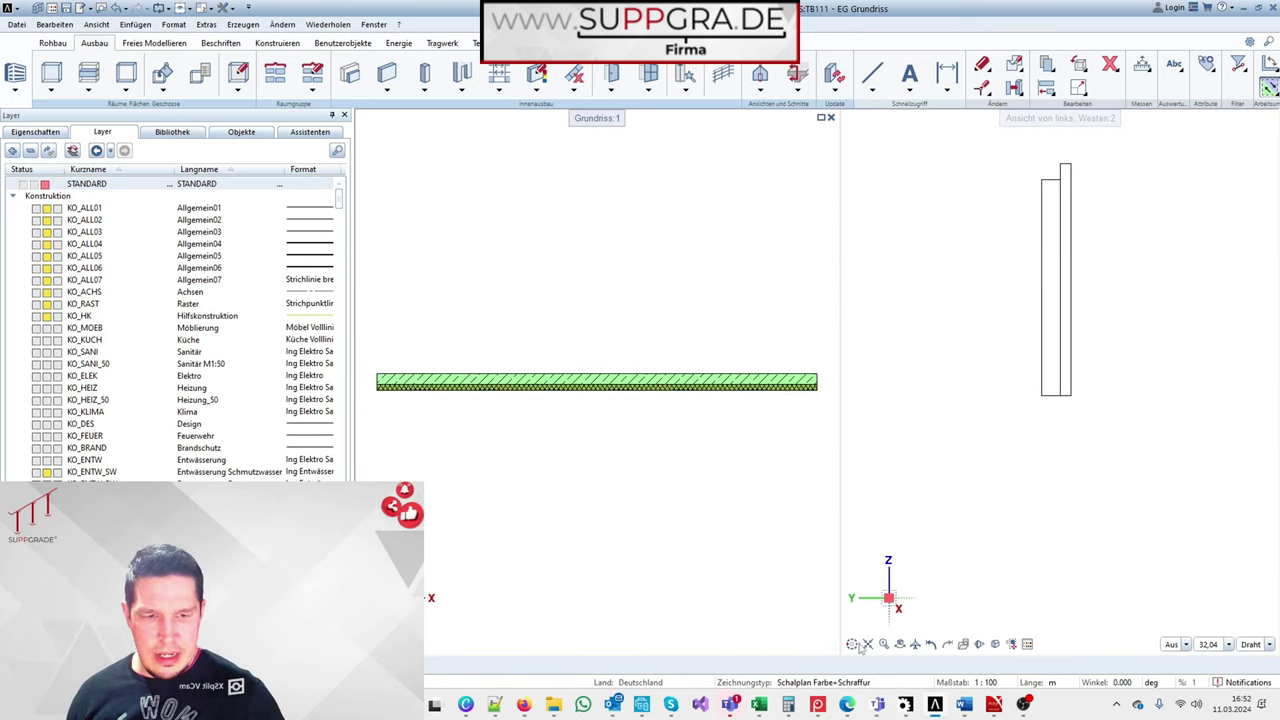
click(867, 644)
click(1252, 644)
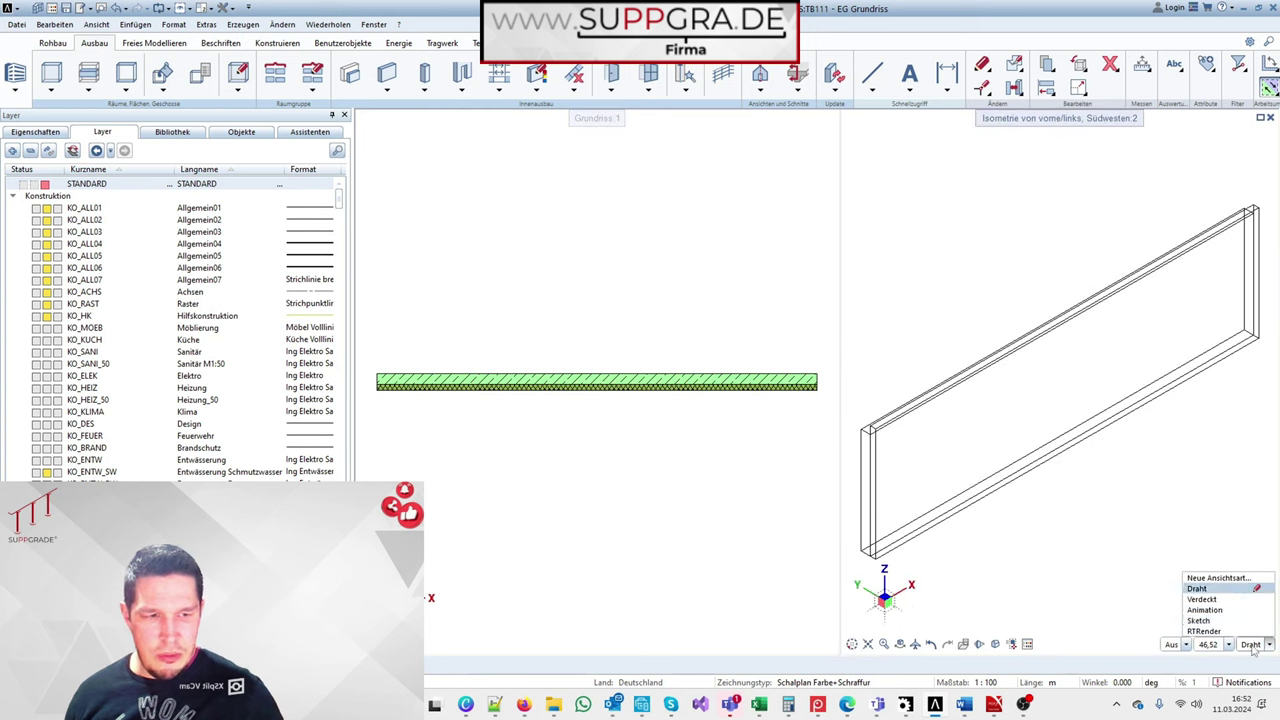
click(1217, 609)
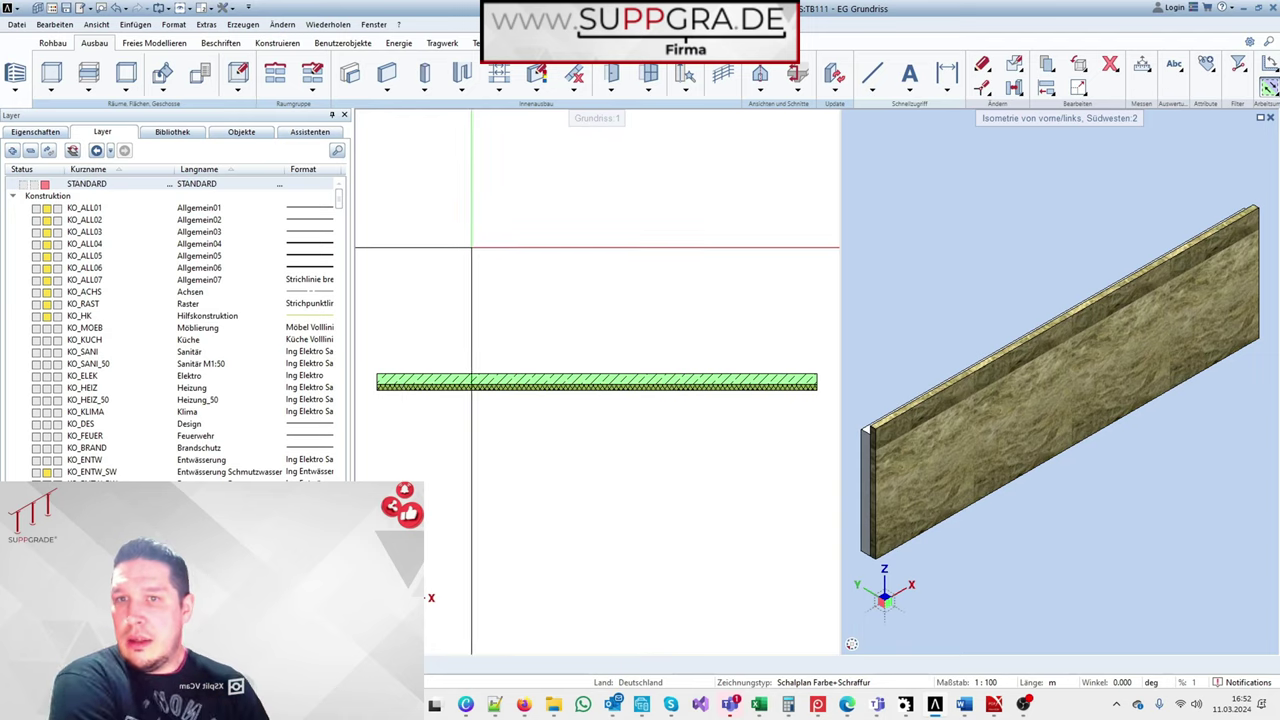
Step: Make drawing file 854 Detailschnitte under Ing-Bau, Wände/Stützen current, keeping 111 EG Grundriss open in the background
double_click(472, 248)
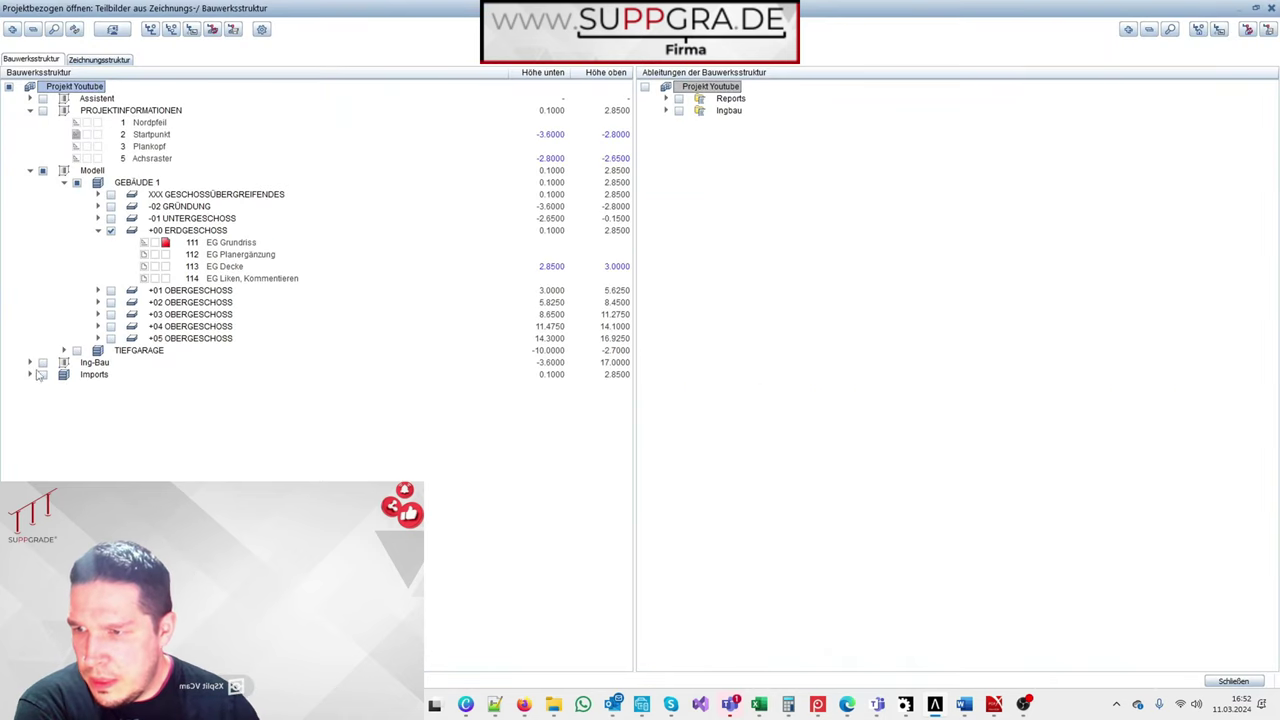
click(31, 363)
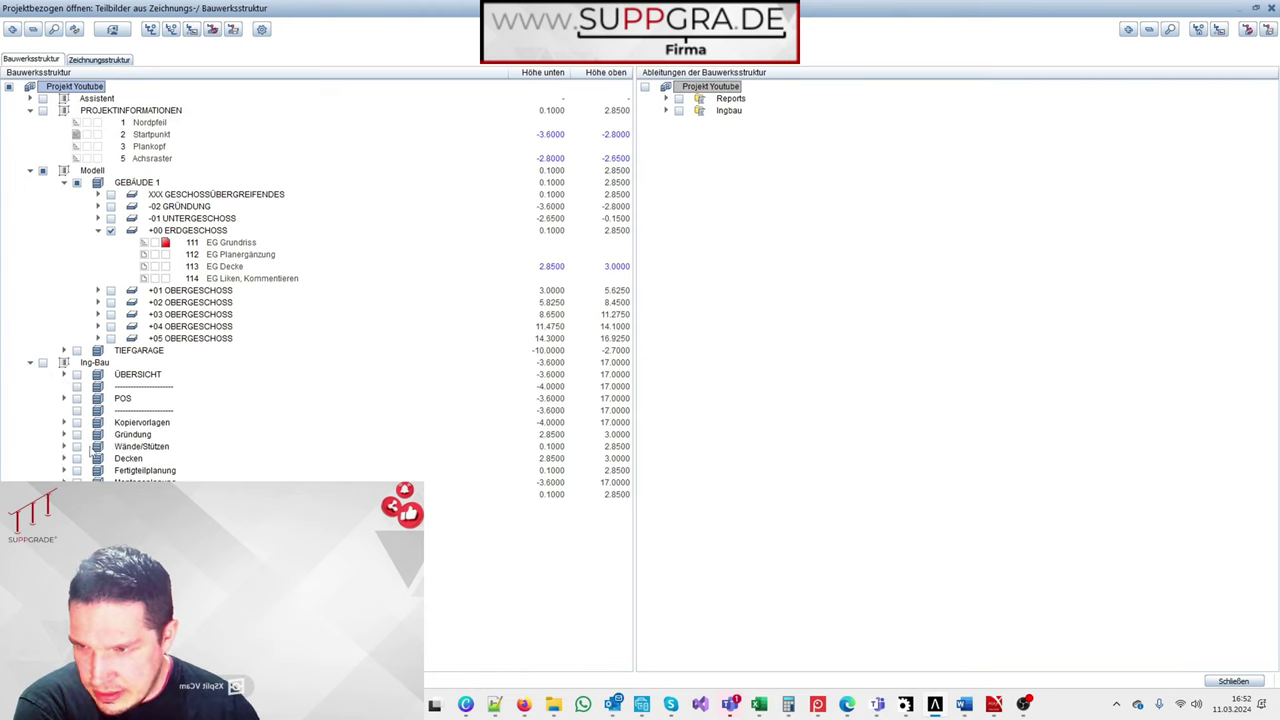
click(64, 446)
click(98, 483)
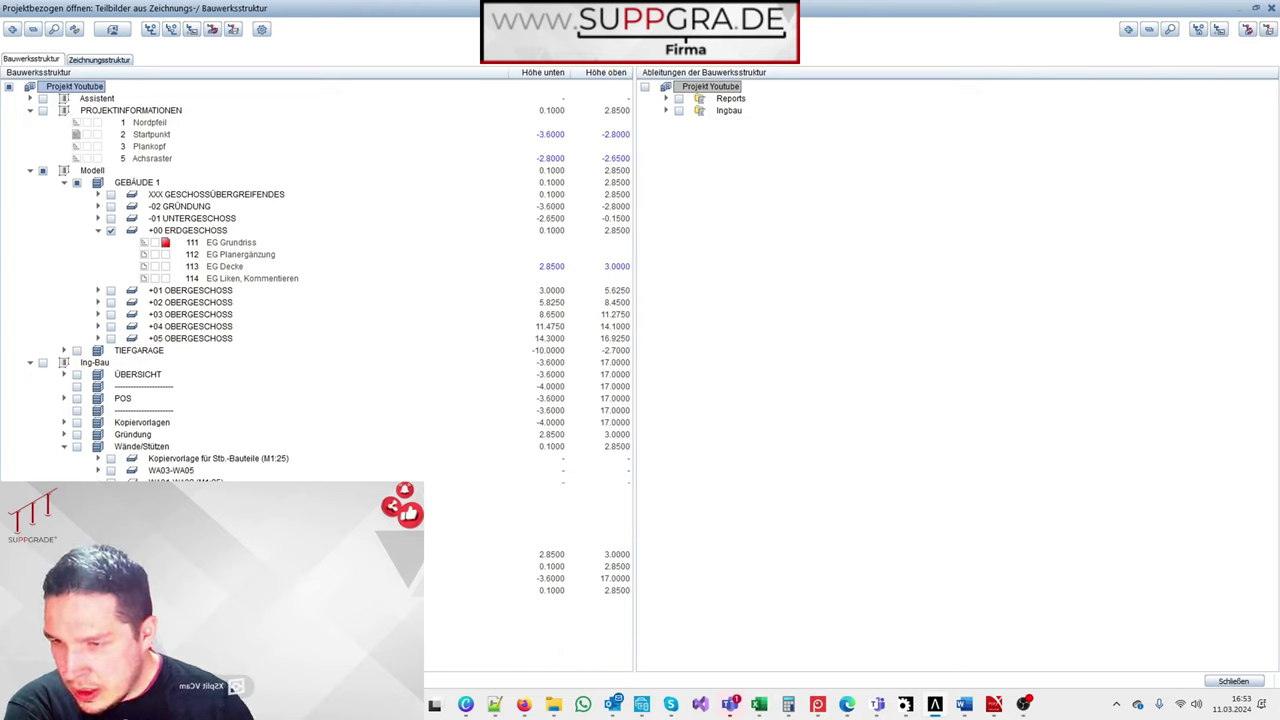
click(166, 495)
key(Escape)
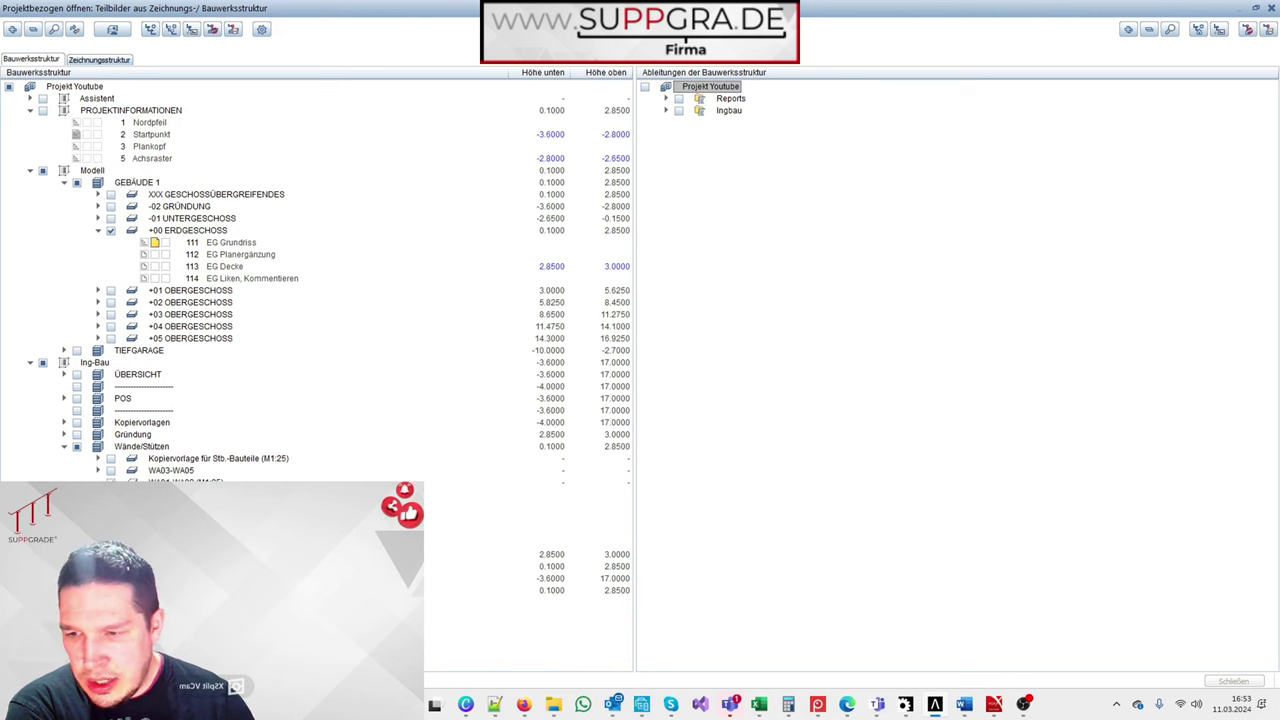
click(1200, 681)
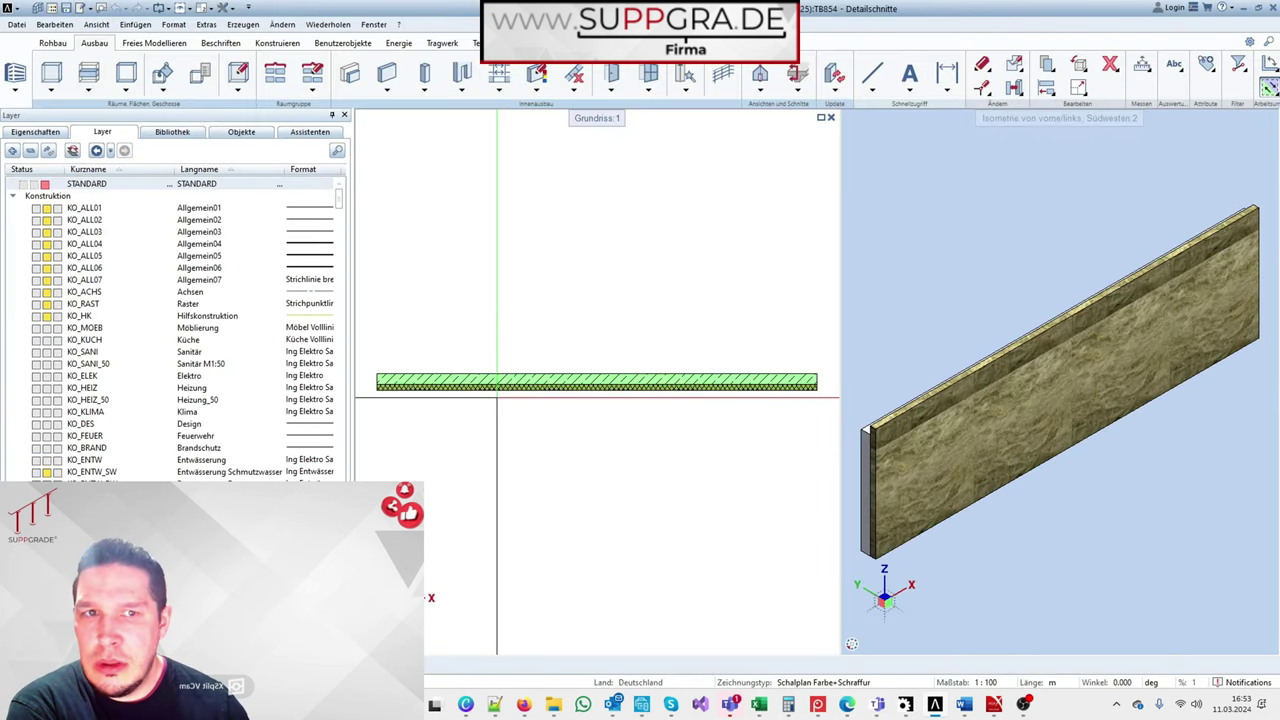
Step: Start generating a section (Schnitt generieren) and choose the cutting plane in the Einfache input mode
click(761, 78)
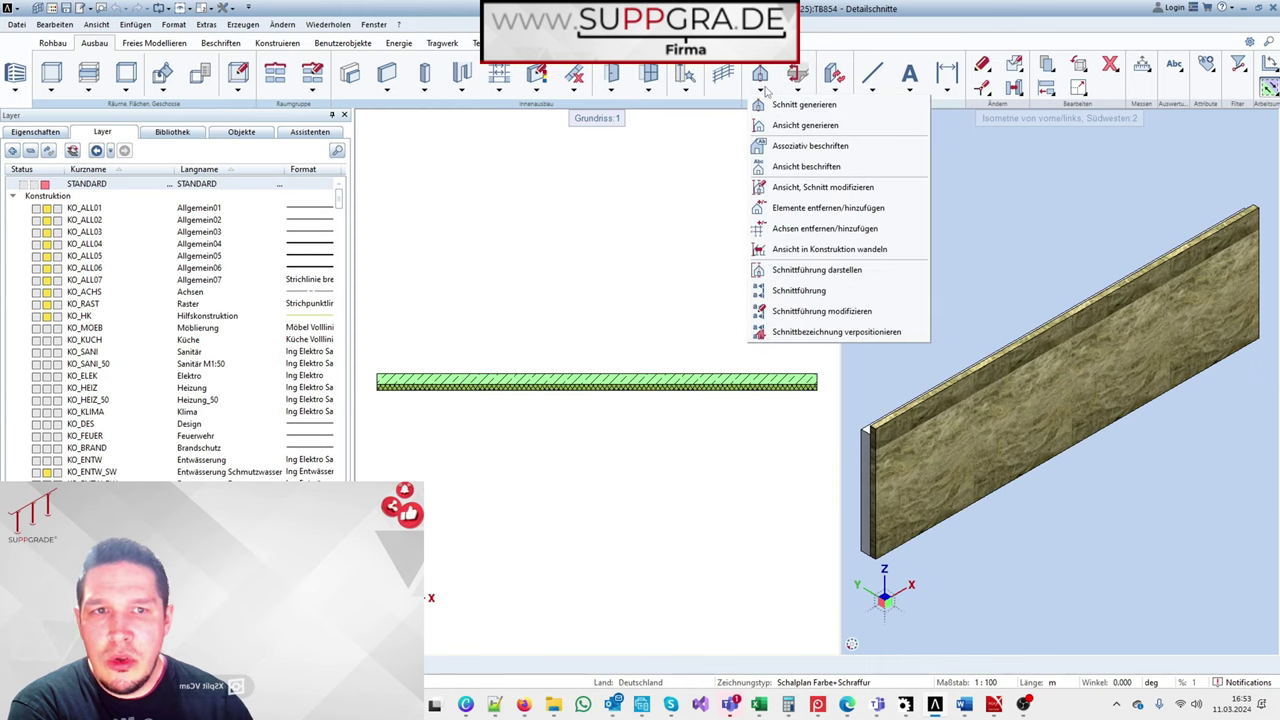
click(789, 106)
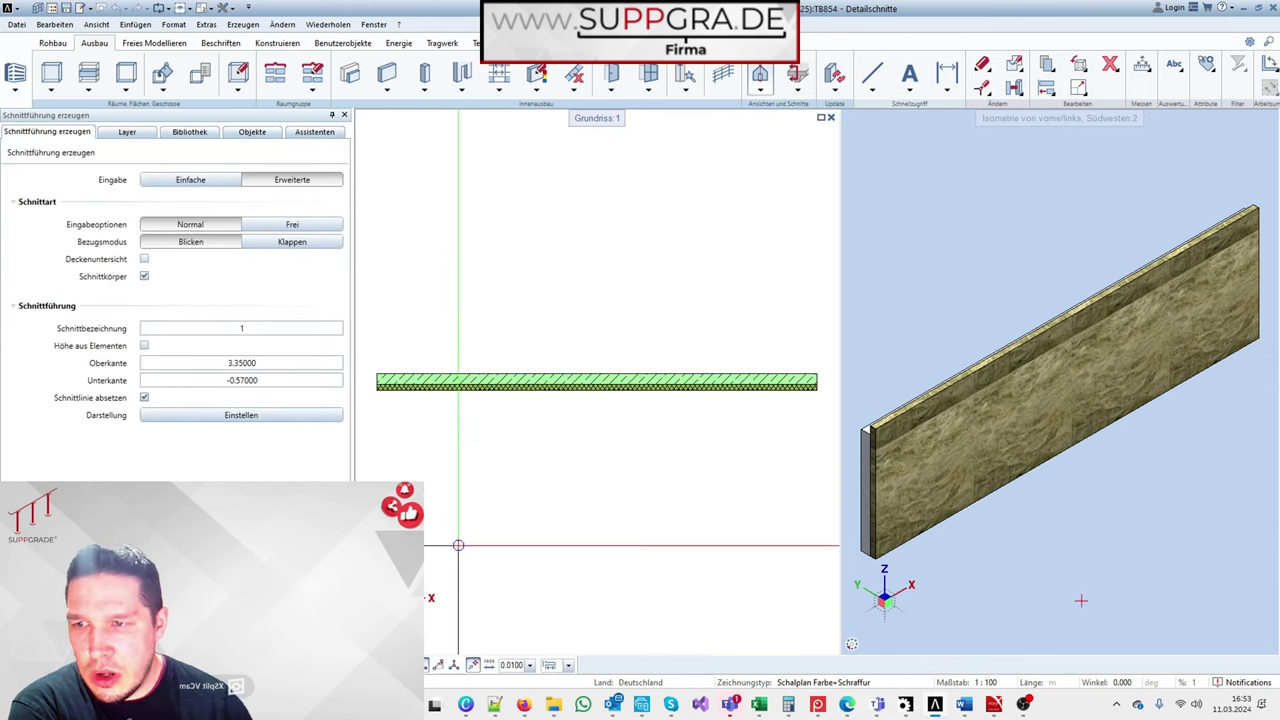
click(179, 184)
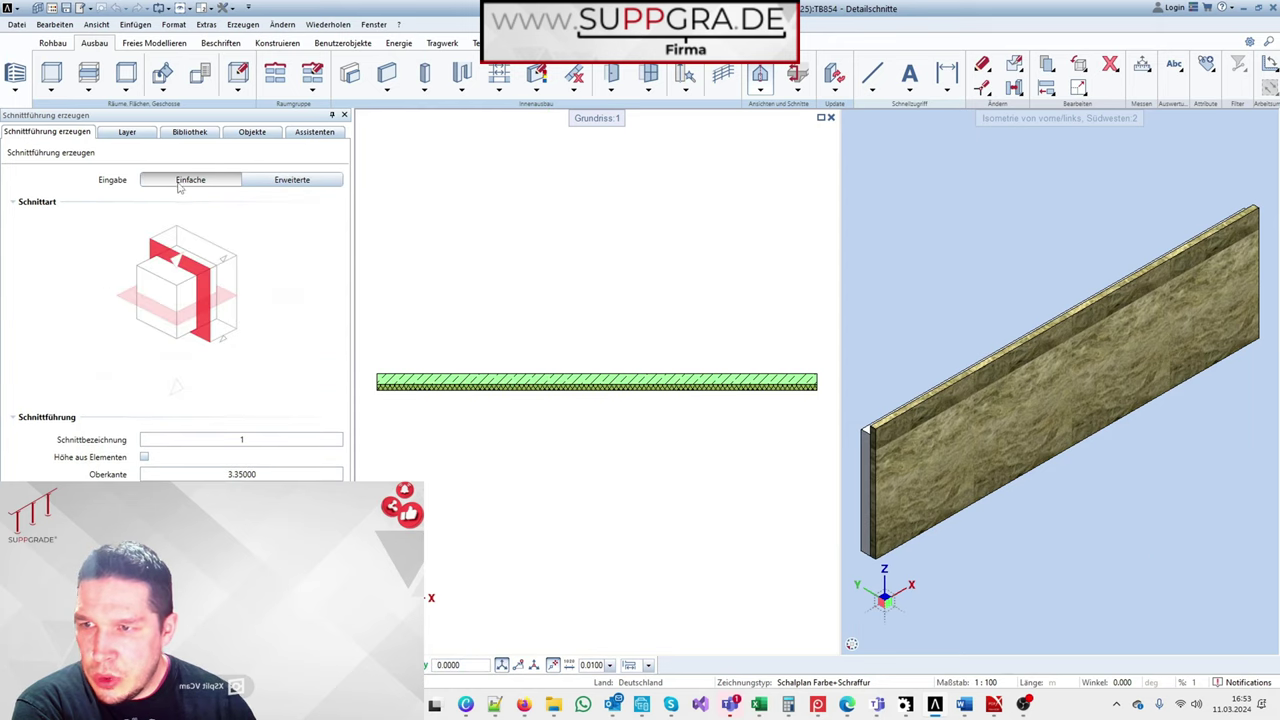
click(222, 305)
click(210, 291)
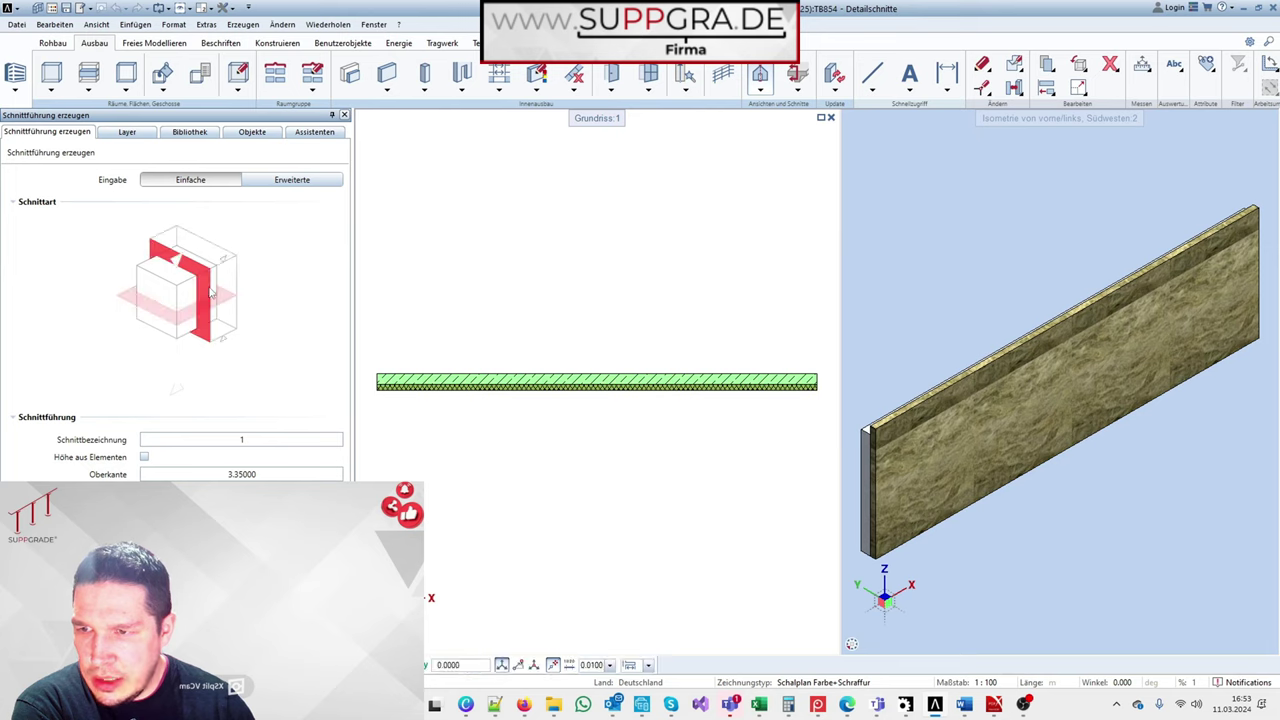
click(178, 261)
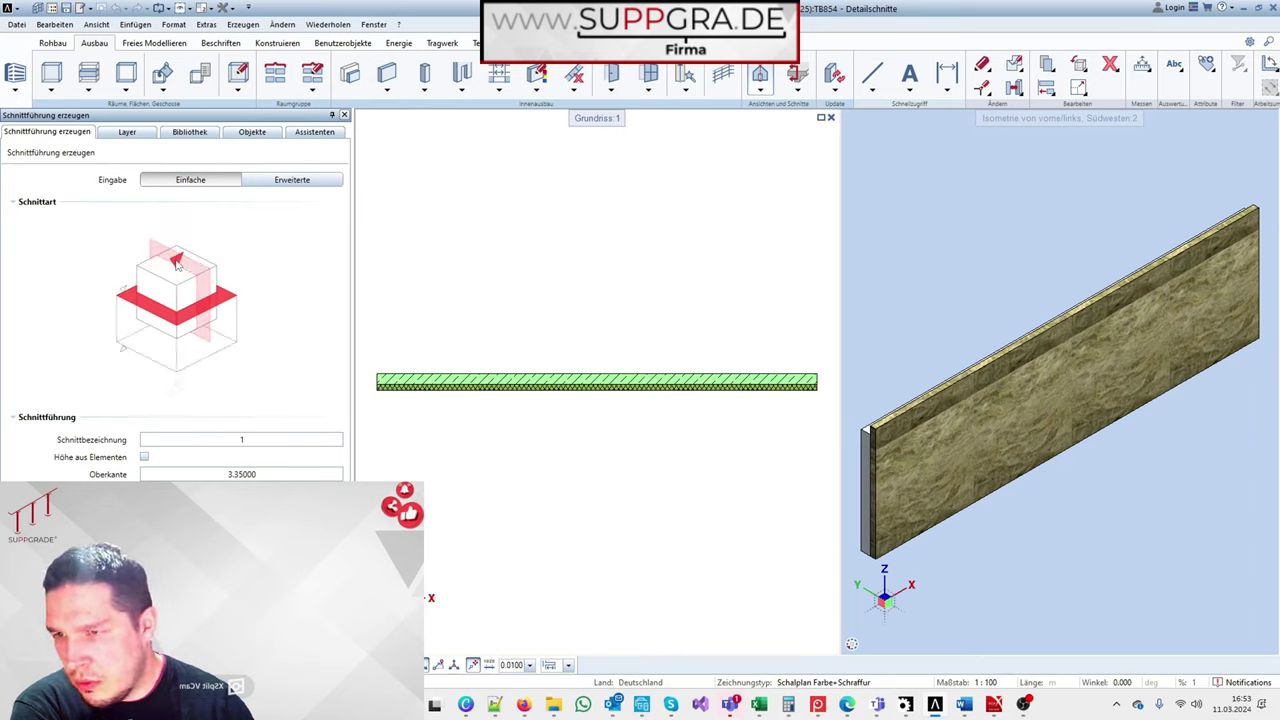
Step: In Erweiterte input mode, name the section Youtube Liken, take its height from the elements, and outline the whole wall with the section line
click(294, 184)
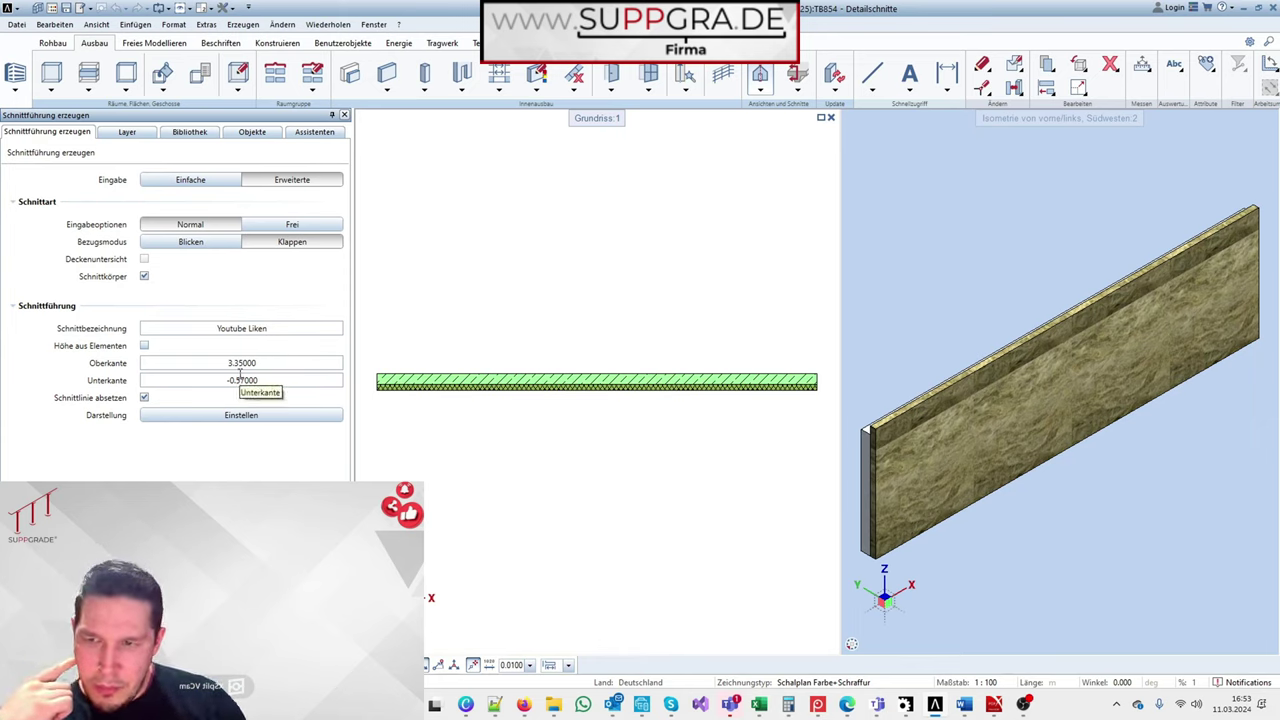
click(144, 346)
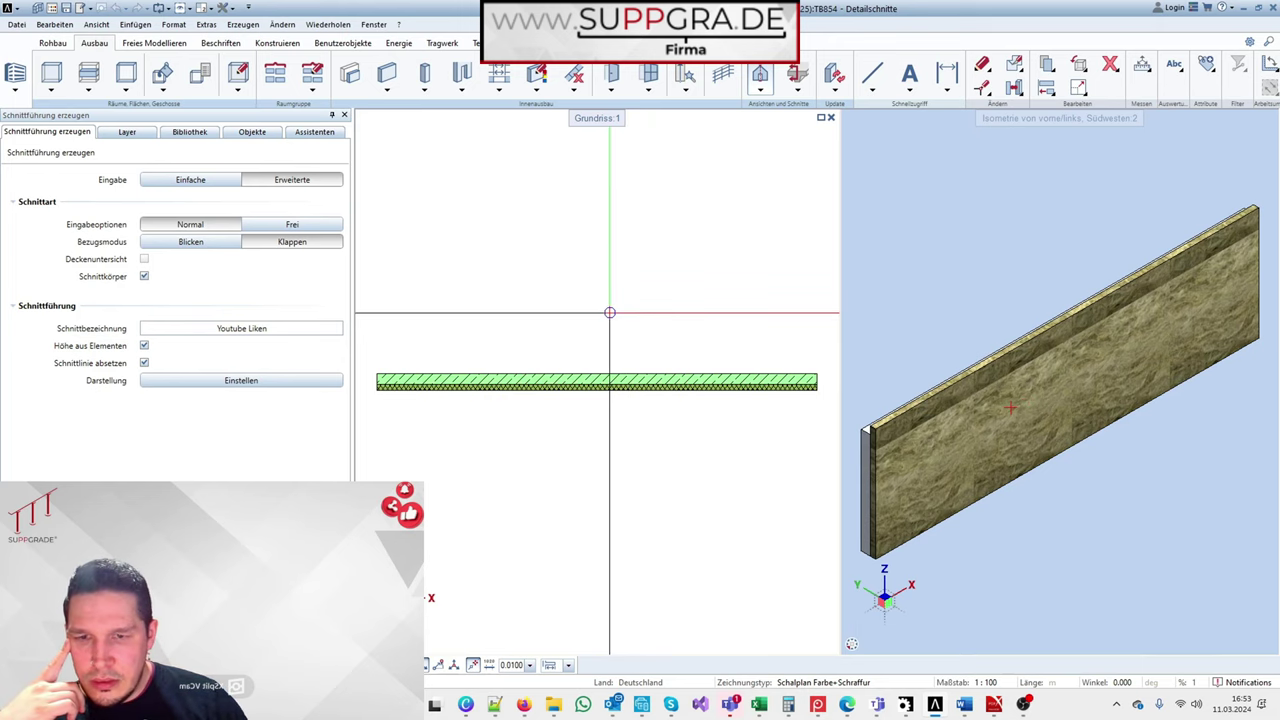
scroll(546, 309, down, 2)
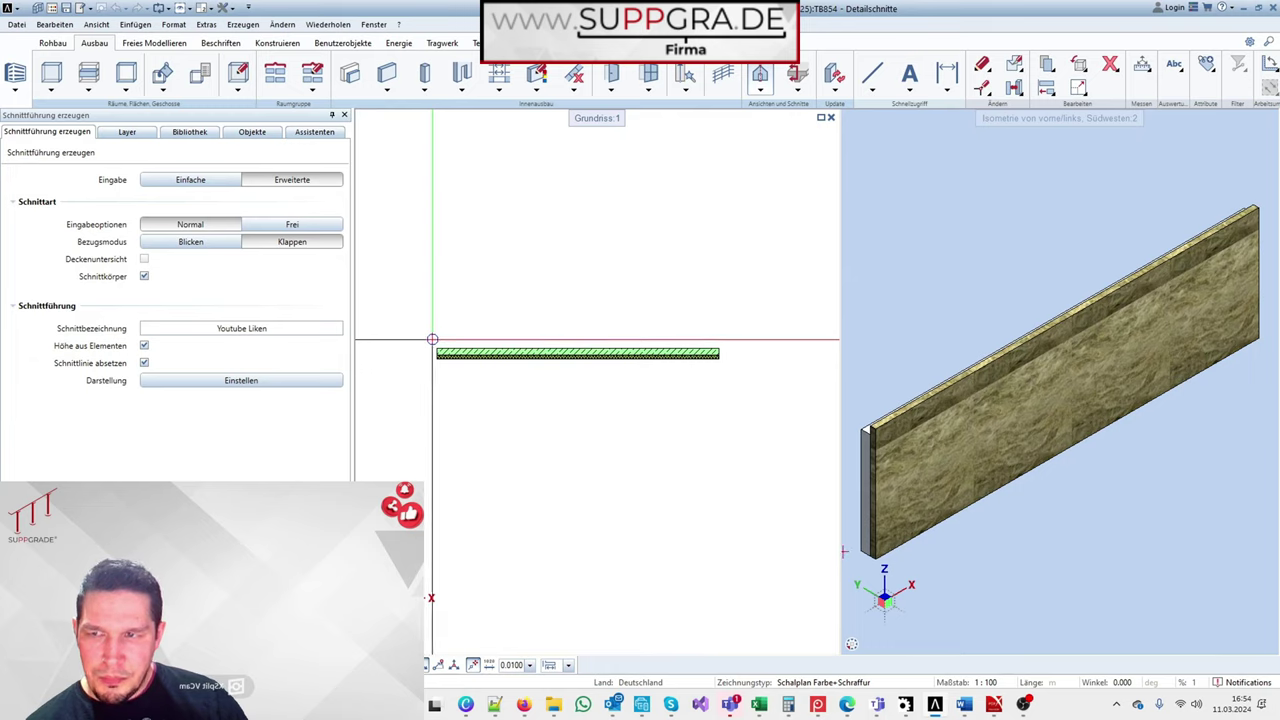
click(425, 342)
click(736, 371)
click(736, 370)
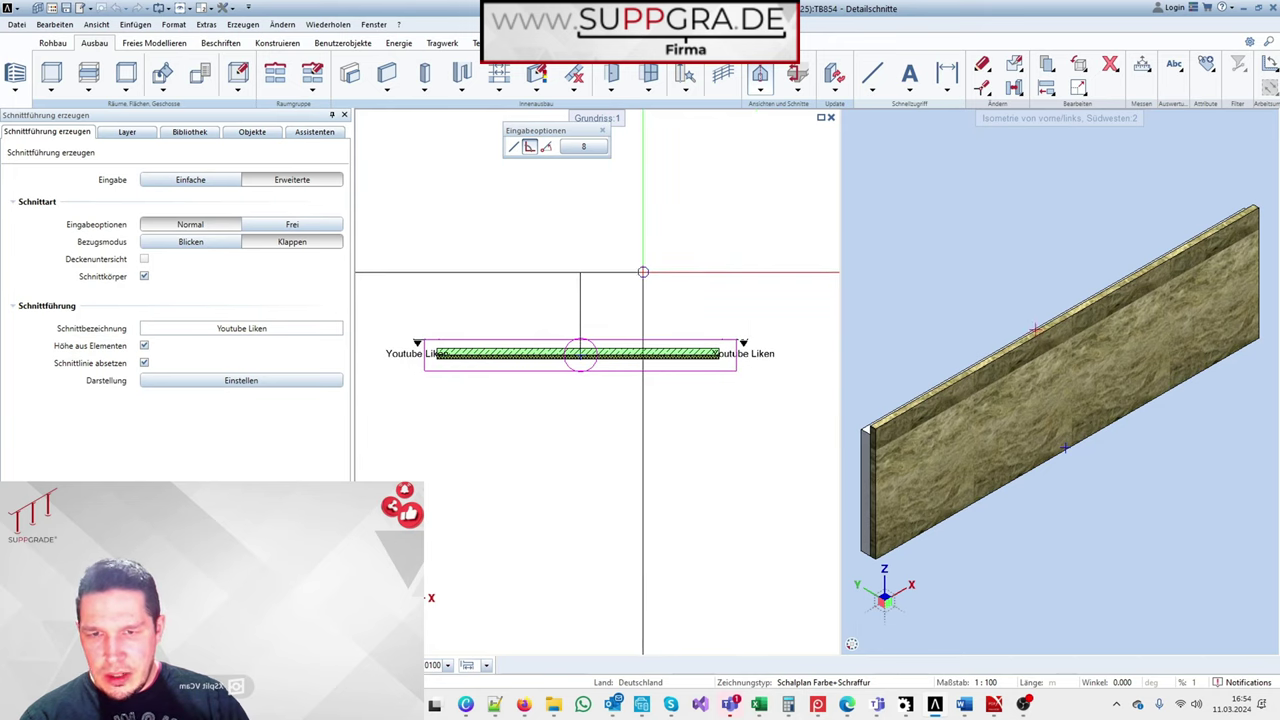
Step: Try Schnittlinie absetzen and Höhe aus Elementen for the section line by switching each off and on again
scroll(577, 356, up, 2)
scroll(581, 392, down, 2)
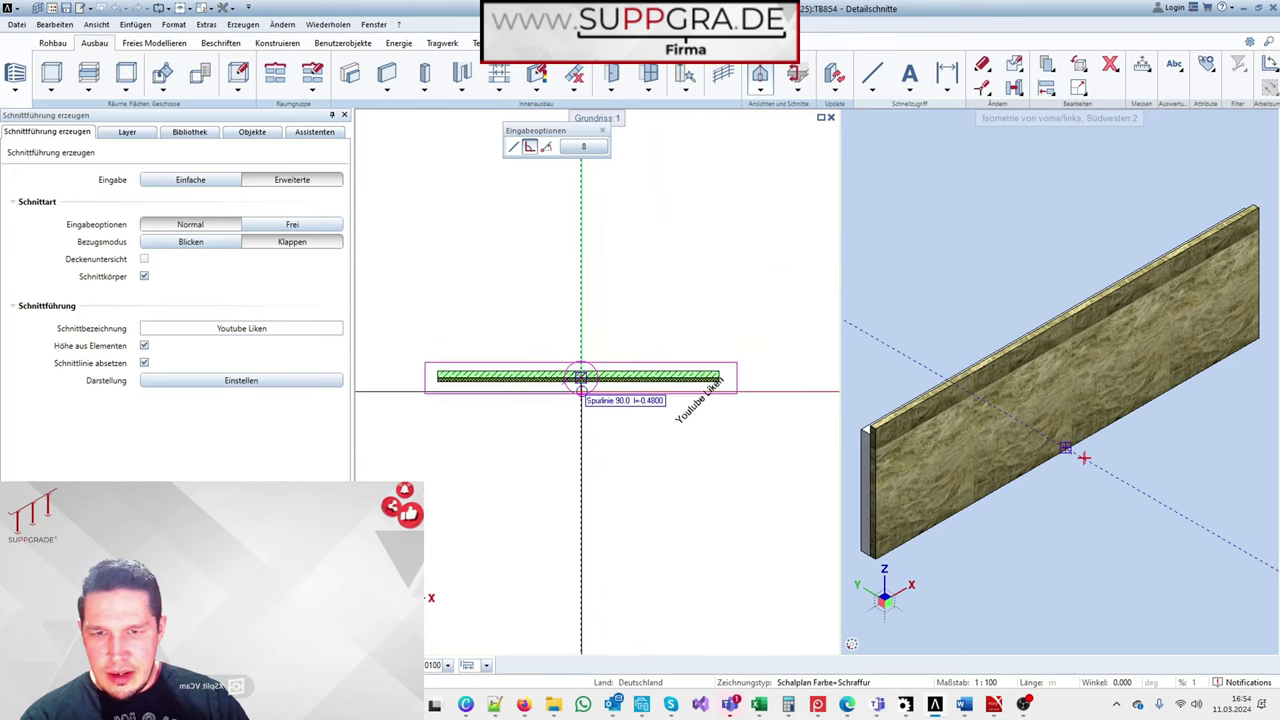
click(144, 363)
scroll(578, 464, up, 3)
scroll(575, 380, down, 2)
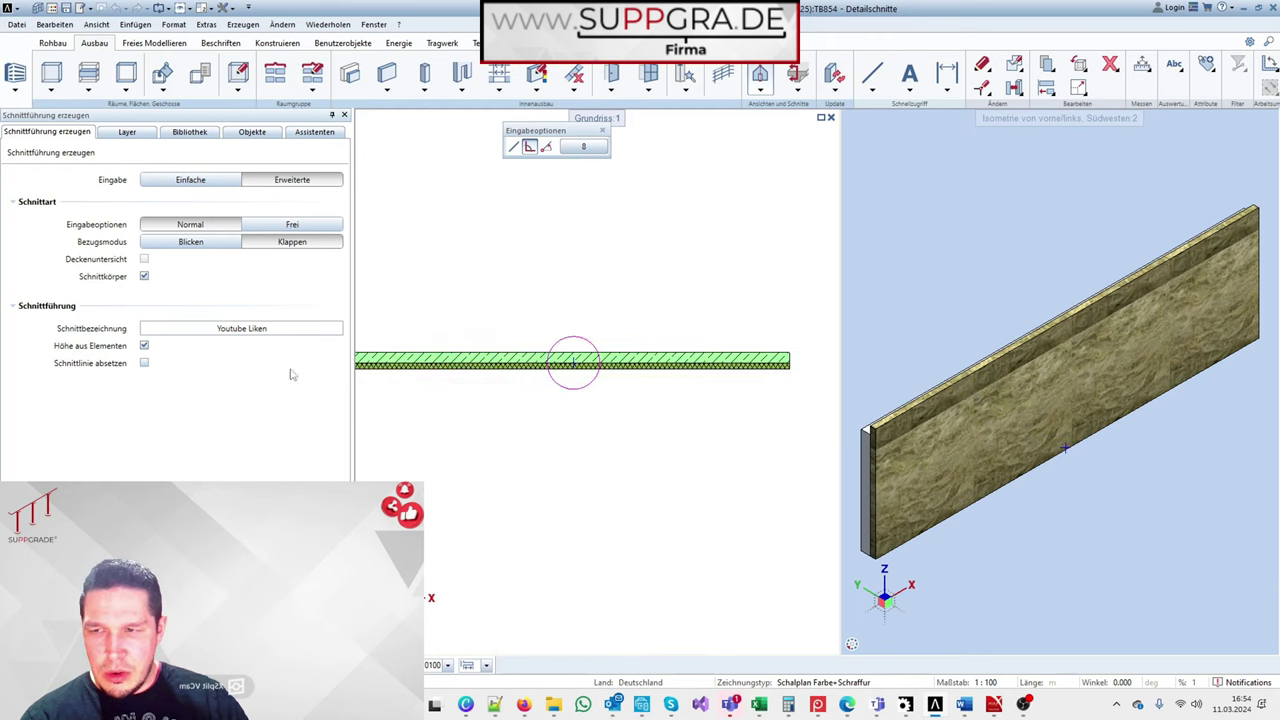
click(144, 346)
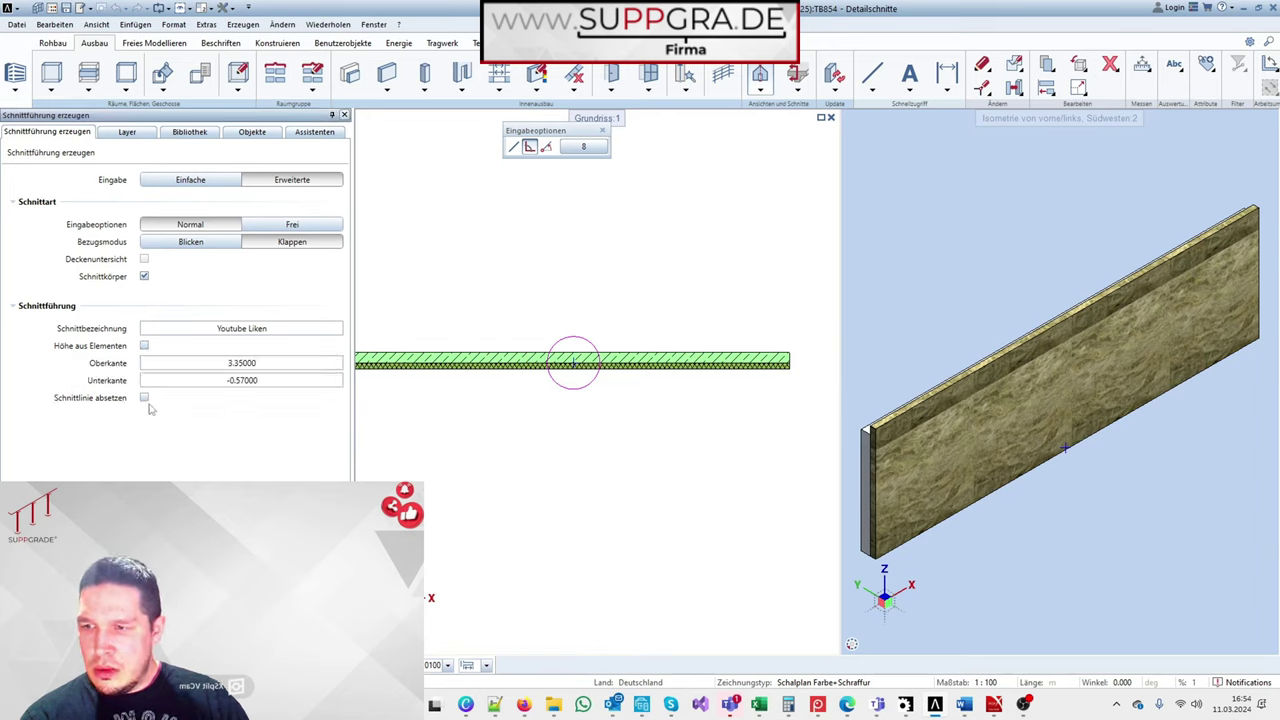
click(144, 346)
click(144, 363)
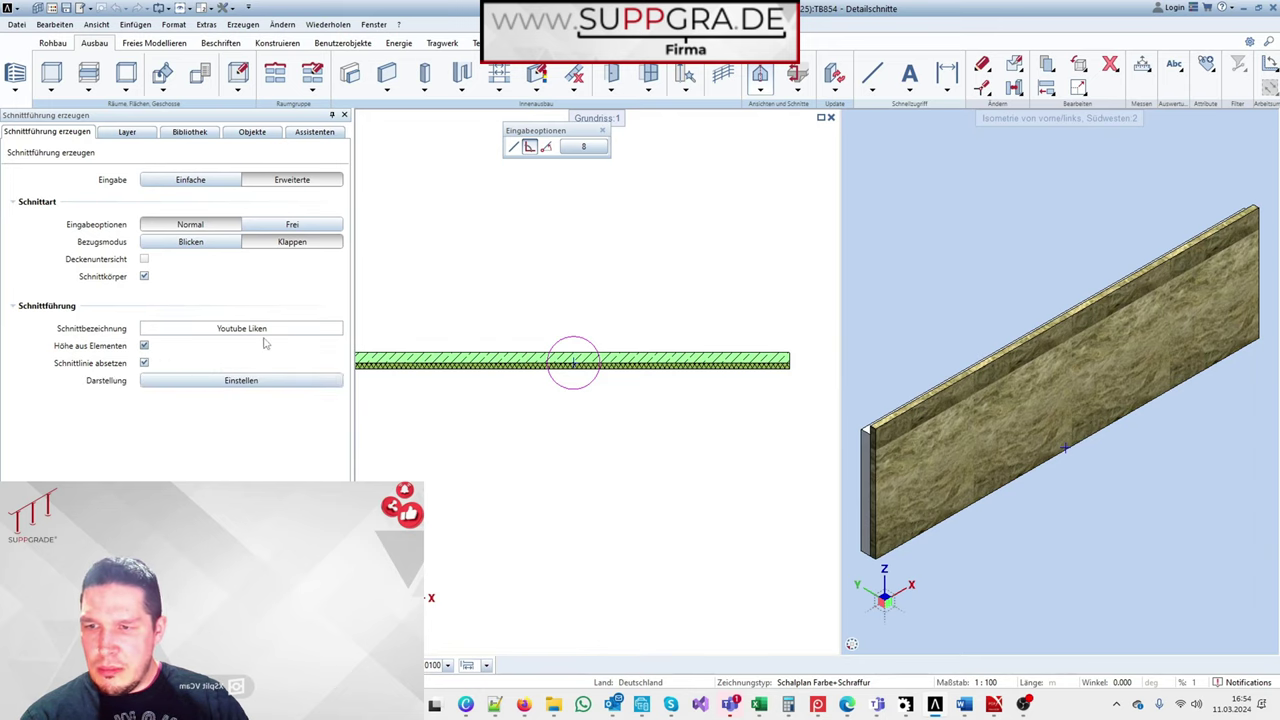
Step: Designate the section line 1, fix its viewing direction, and place the generated section below the wall's floor plan
scroll(611, 306, down, 2)
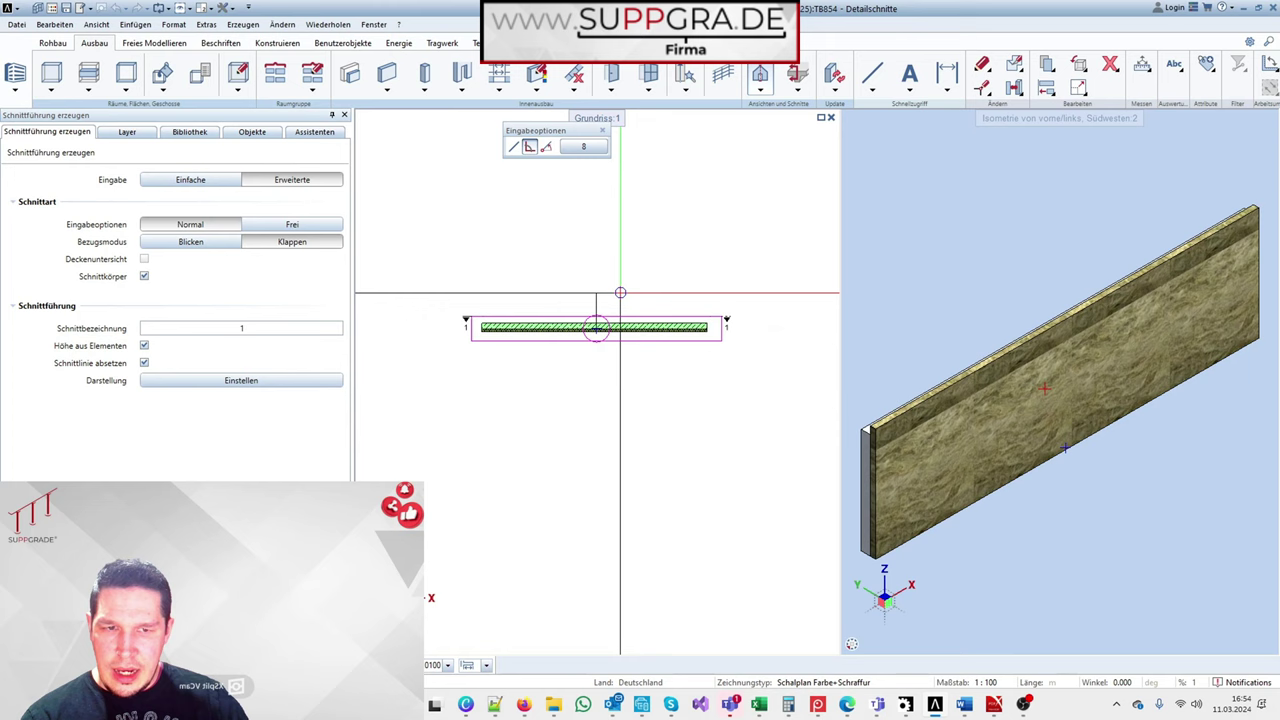
click(585, 252)
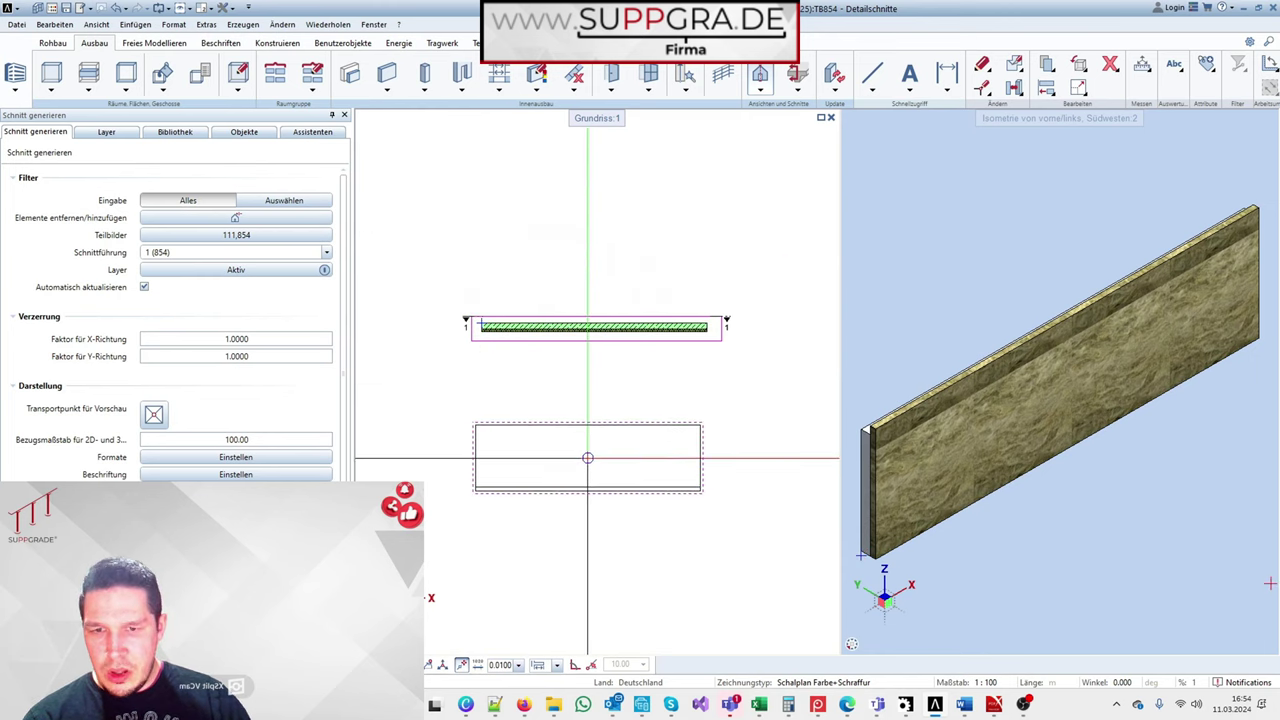
scroll(563, 400, down, 3)
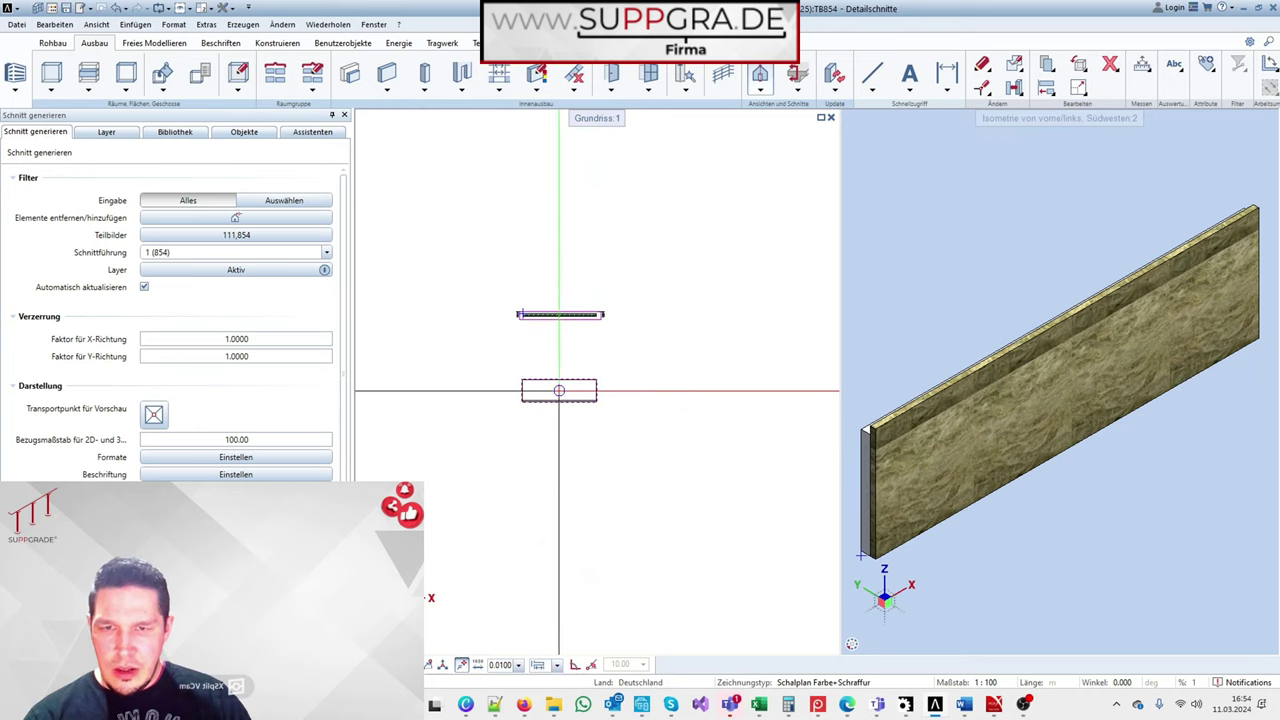
click(558, 375)
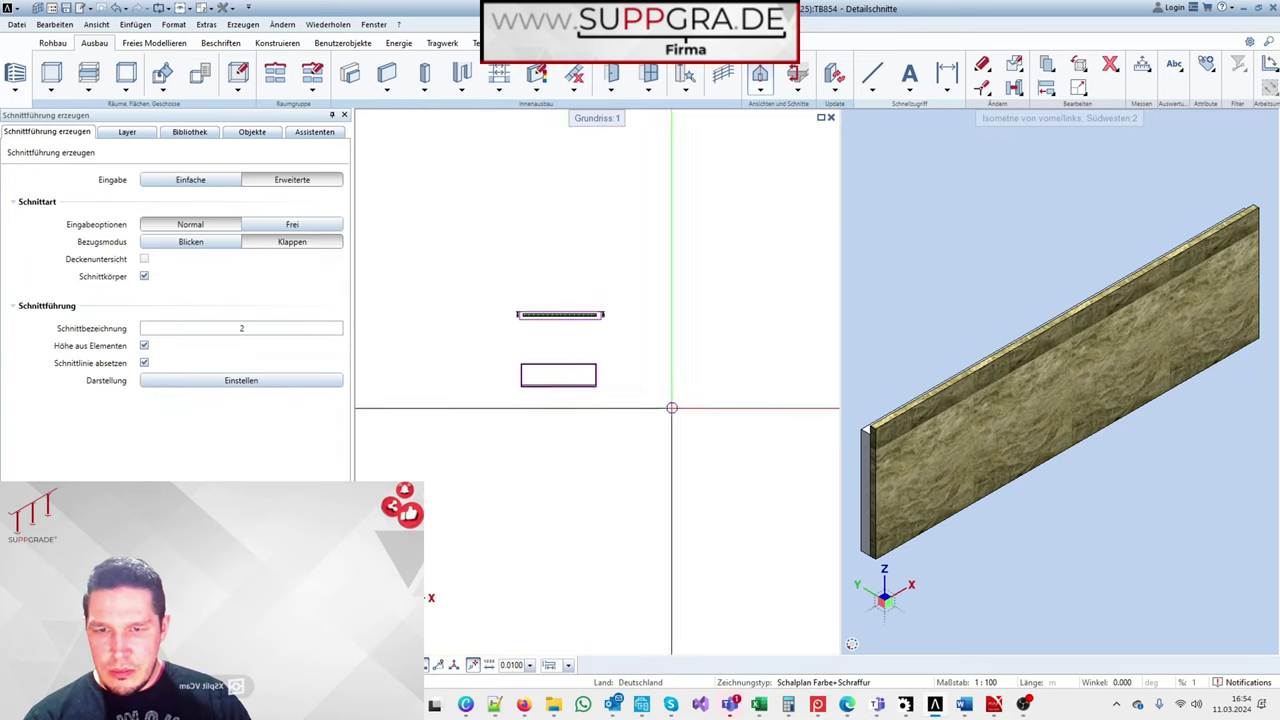
key(Escape)
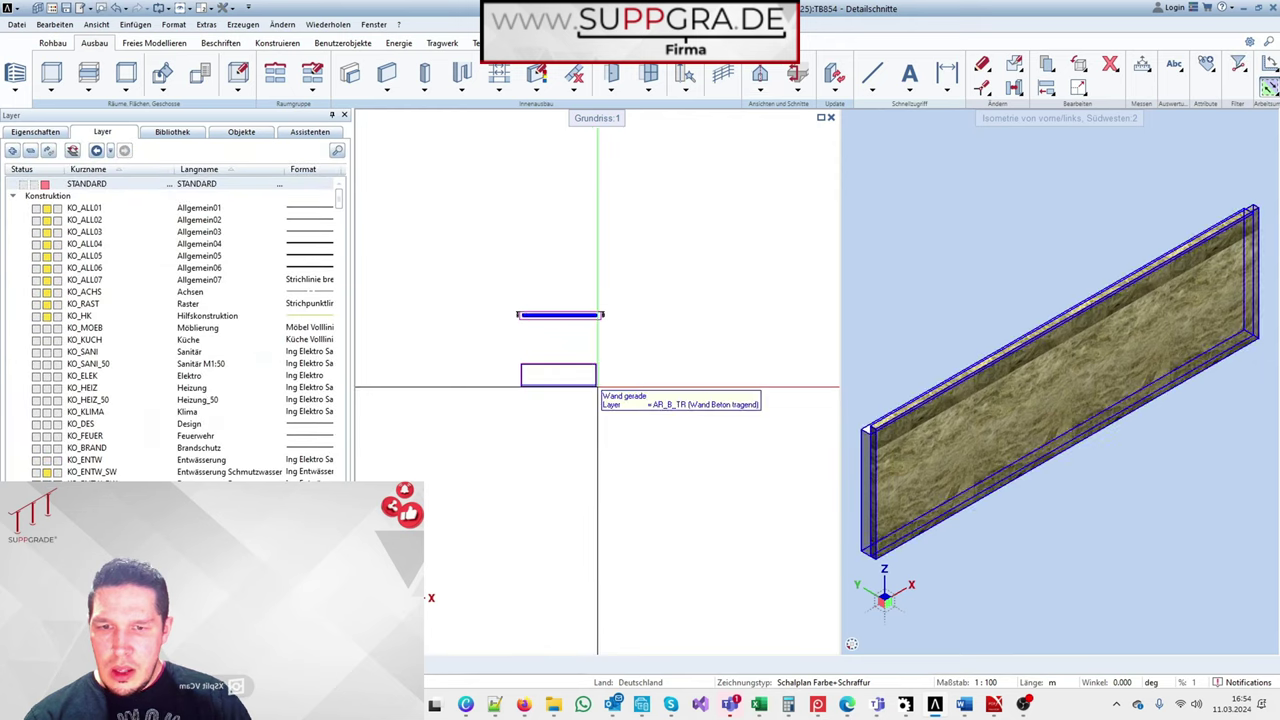
Step: Move the generated section by its upper-left corner farther below the floor plan, aligned with the wall's left end
scroll(600, 387, up, 3)
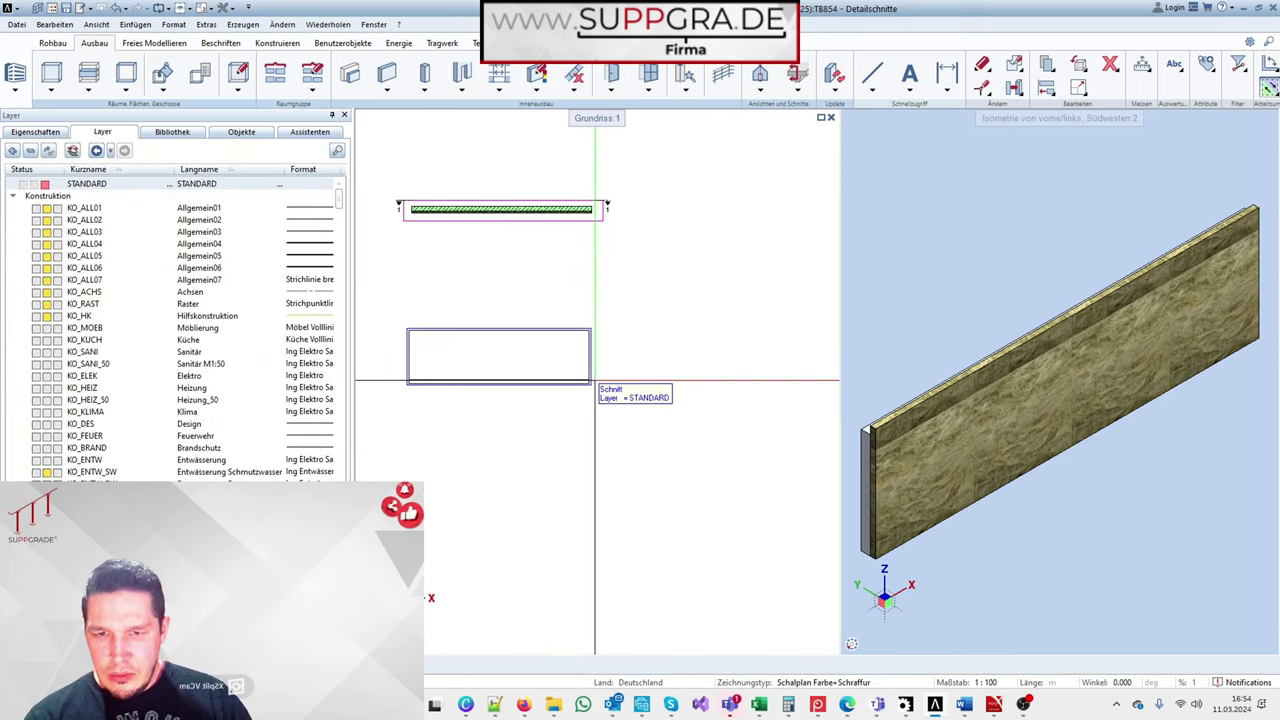
click(595, 380)
click(409, 330)
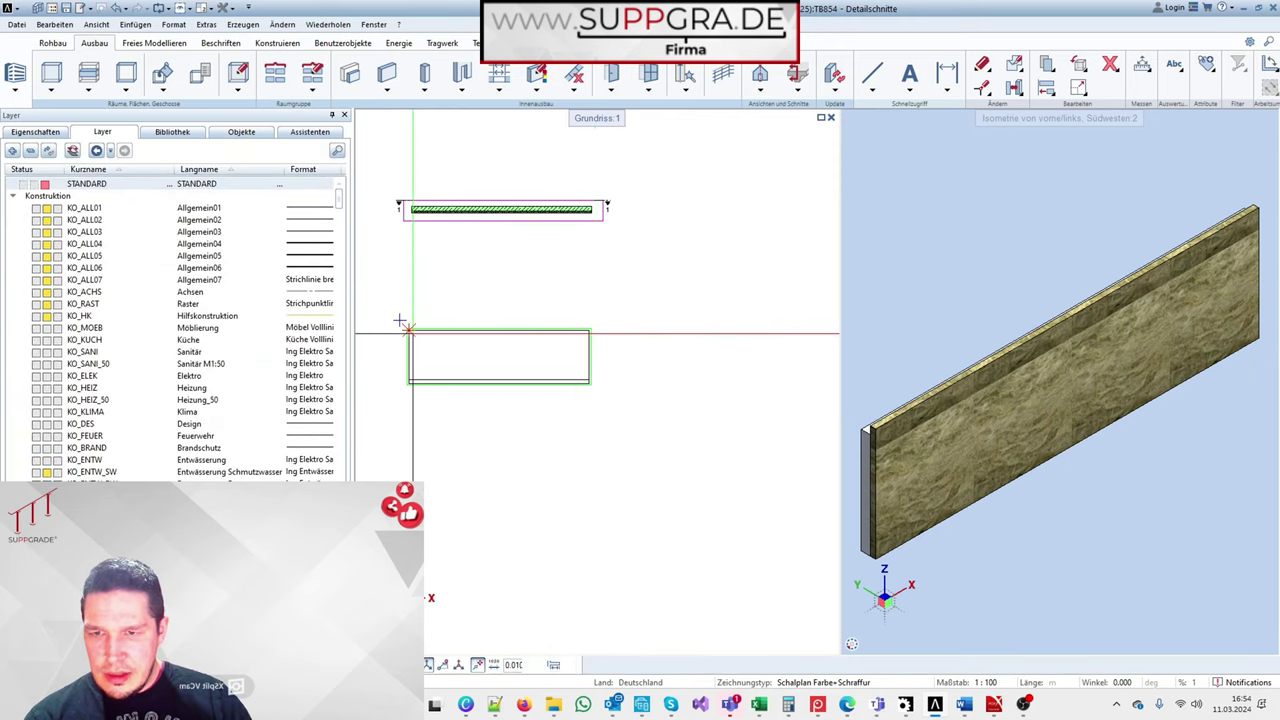
right_click(409, 210)
click(451, 268)
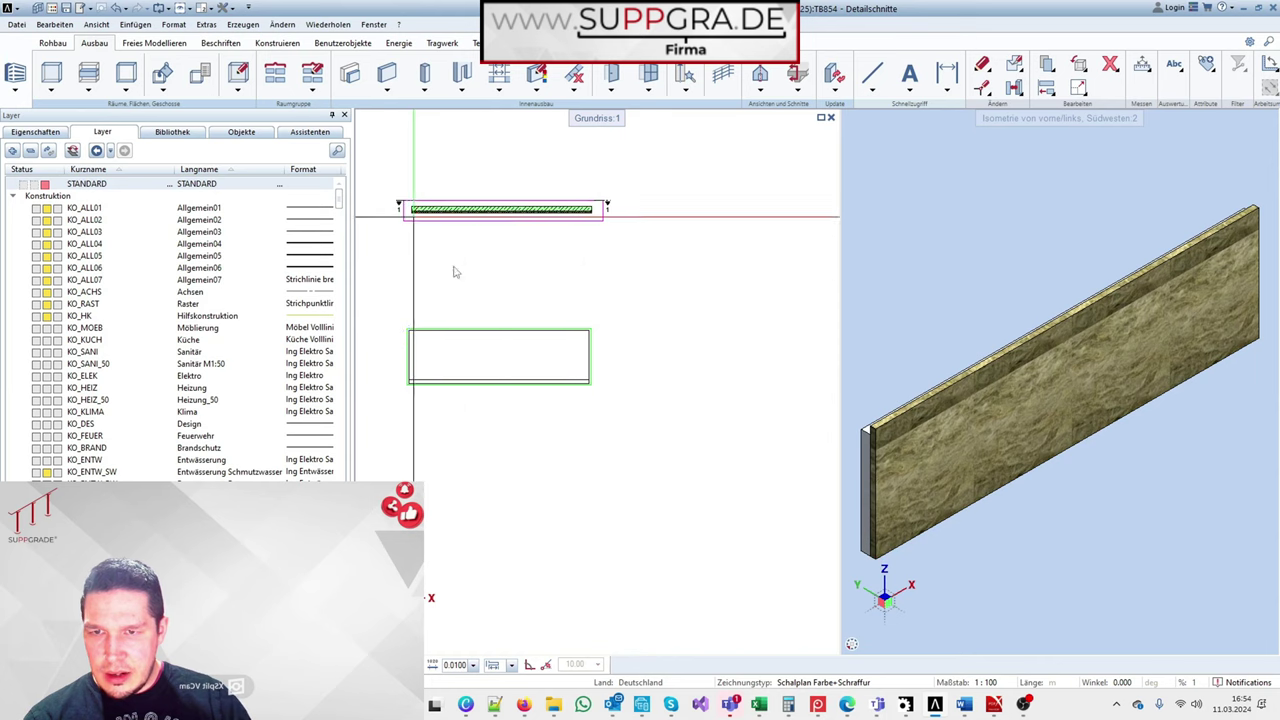
click(446, 410)
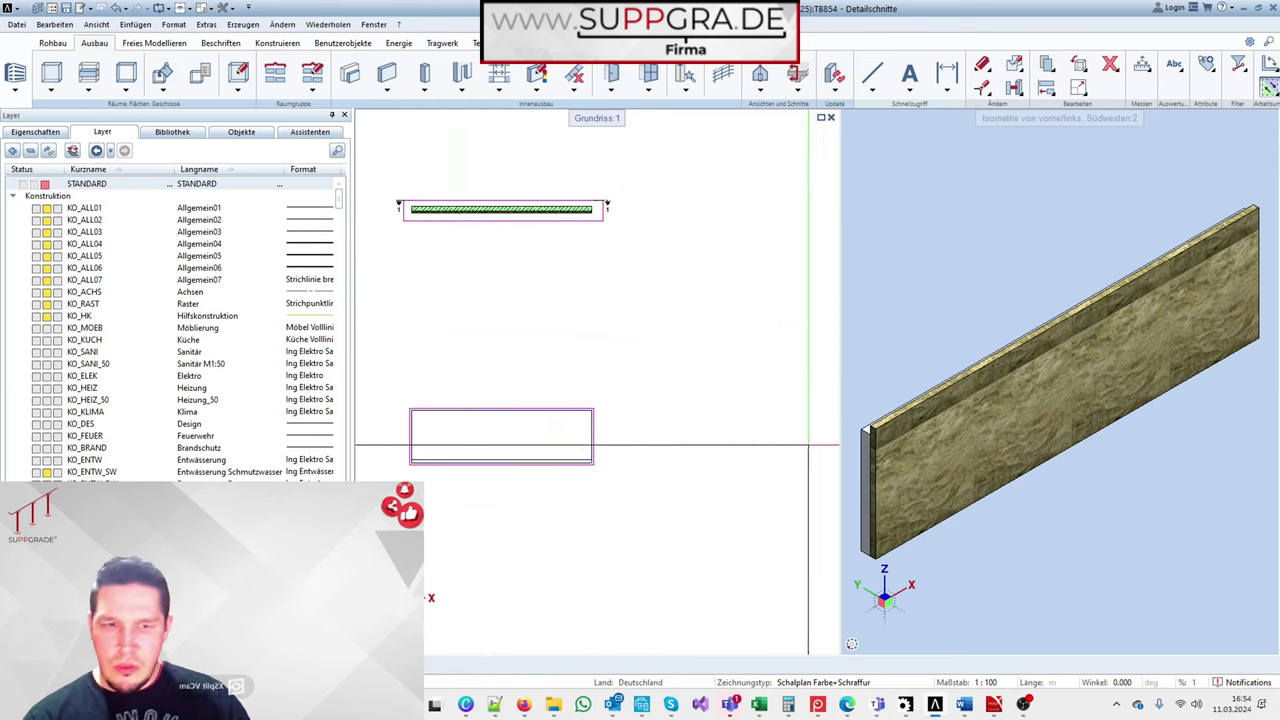
Step: Open the generated section's Schnitt modifizieren settings to review its filter and display options
scroll(937, 432, down, 3)
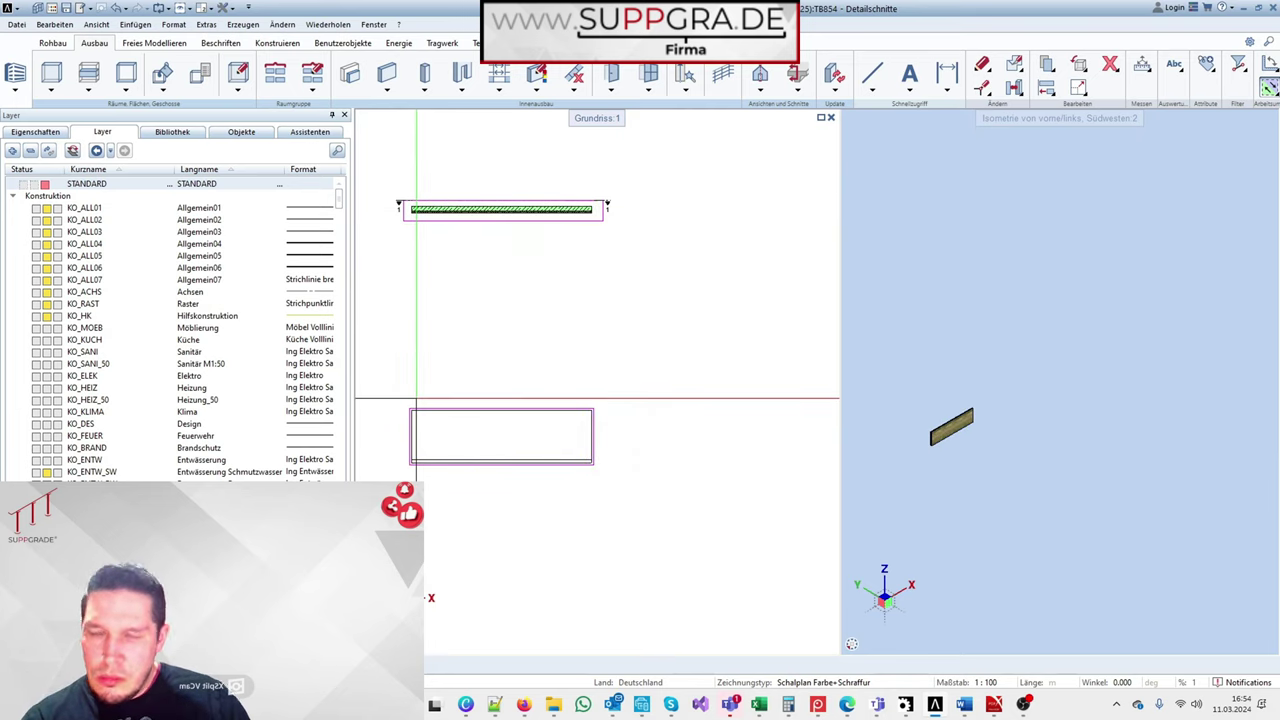
double_click(595, 429)
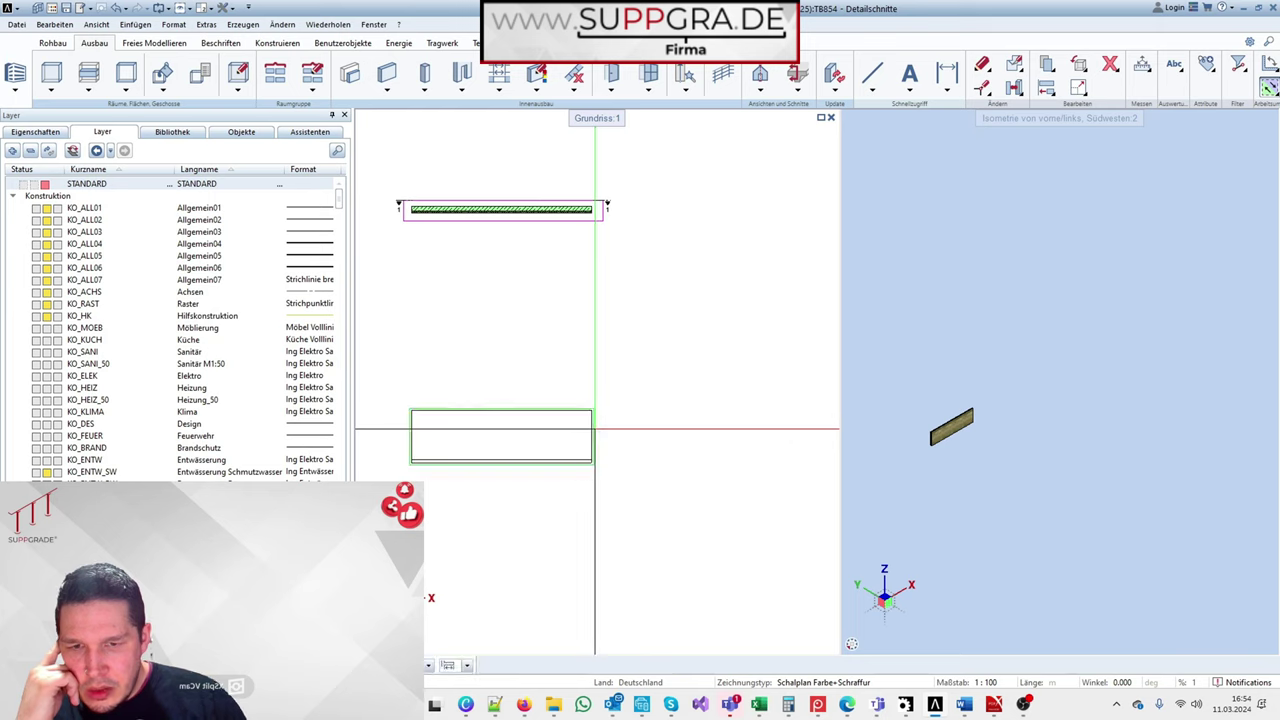
click(594, 429)
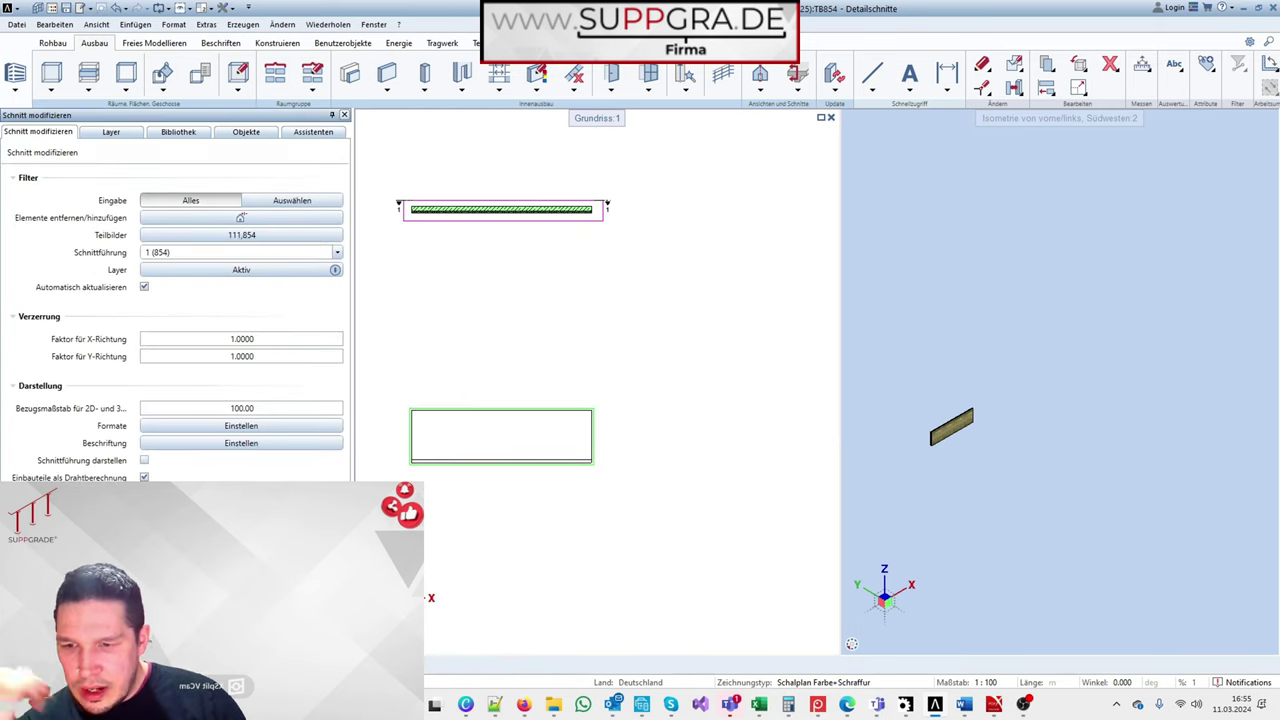
key(Escape)
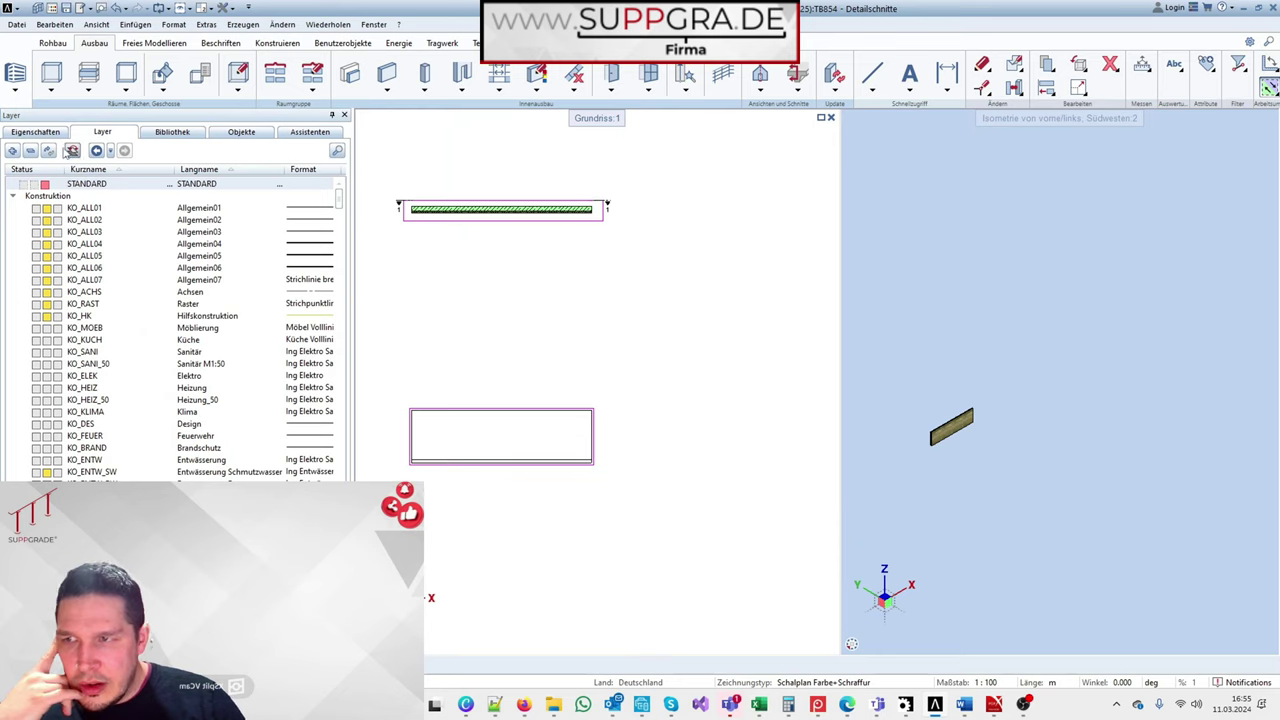
Step: Show the Wanddurchbrüche templates in the SUPPGRADE assistant
click(44, 135)
click(164, 137)
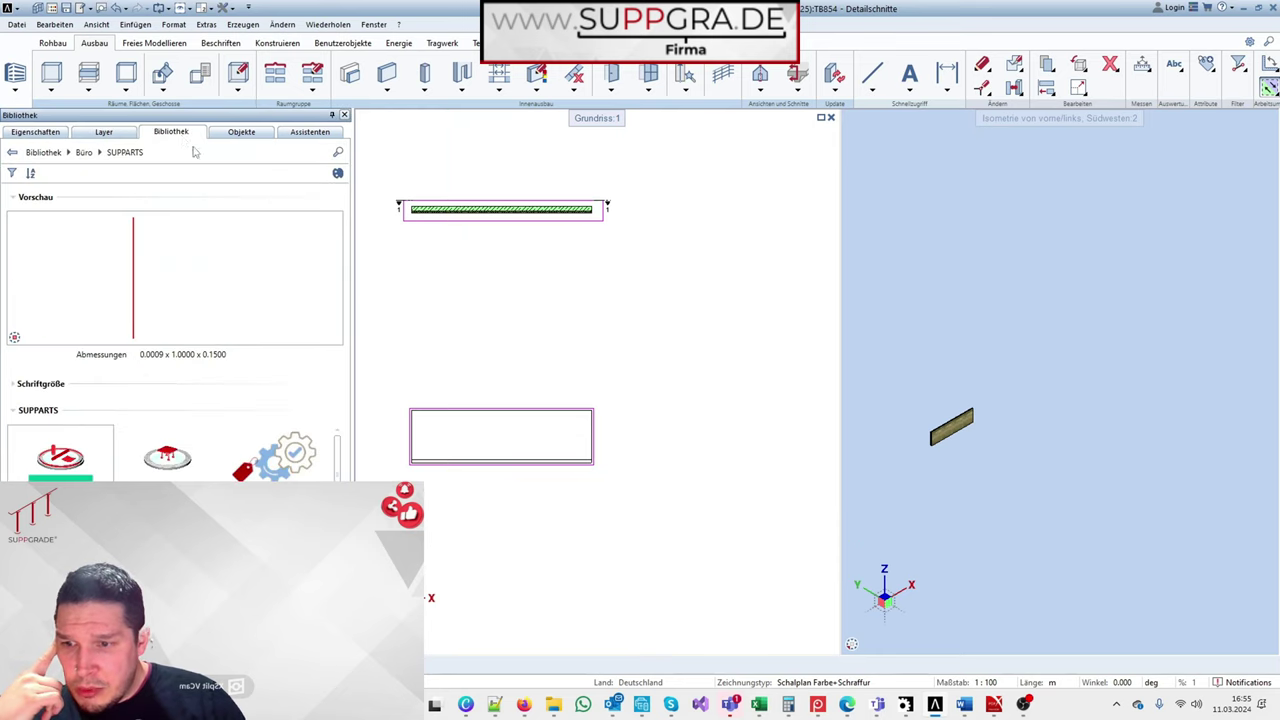
click(308, 132)
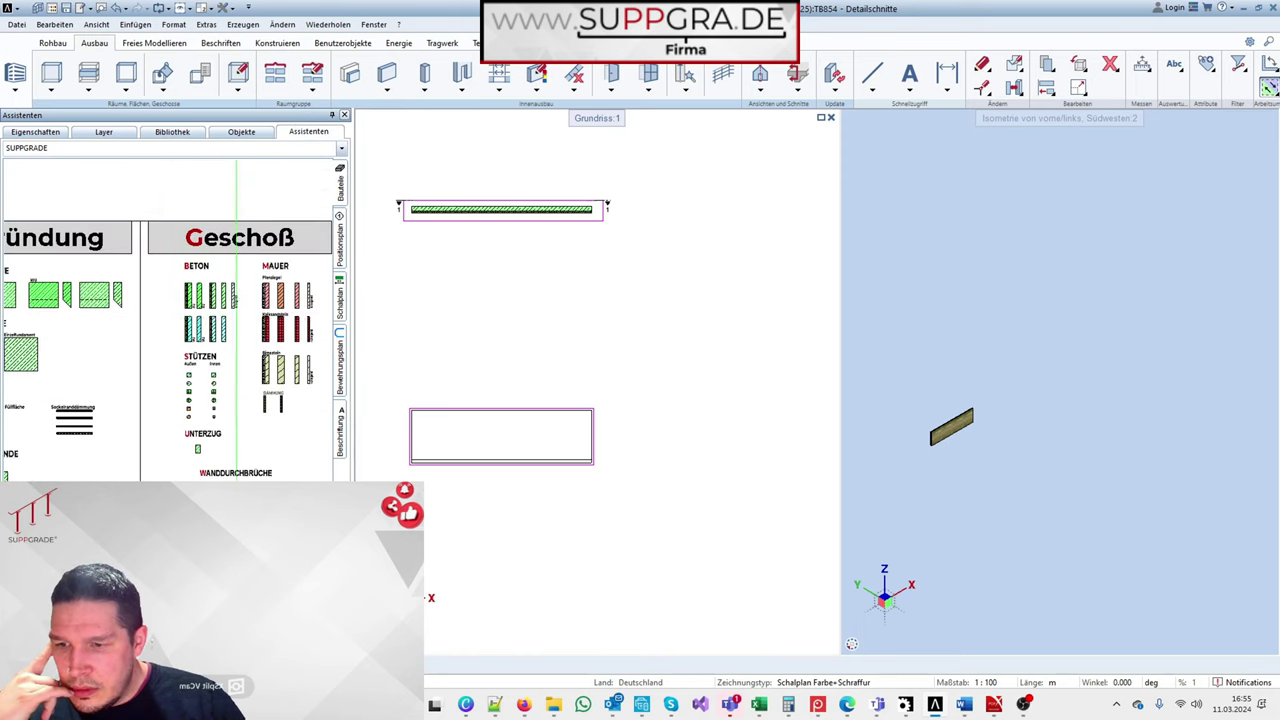
scroll(237, 552, up, 3)
scroll(214, 552, down, 1)
scroll(225, 558, up, 1)
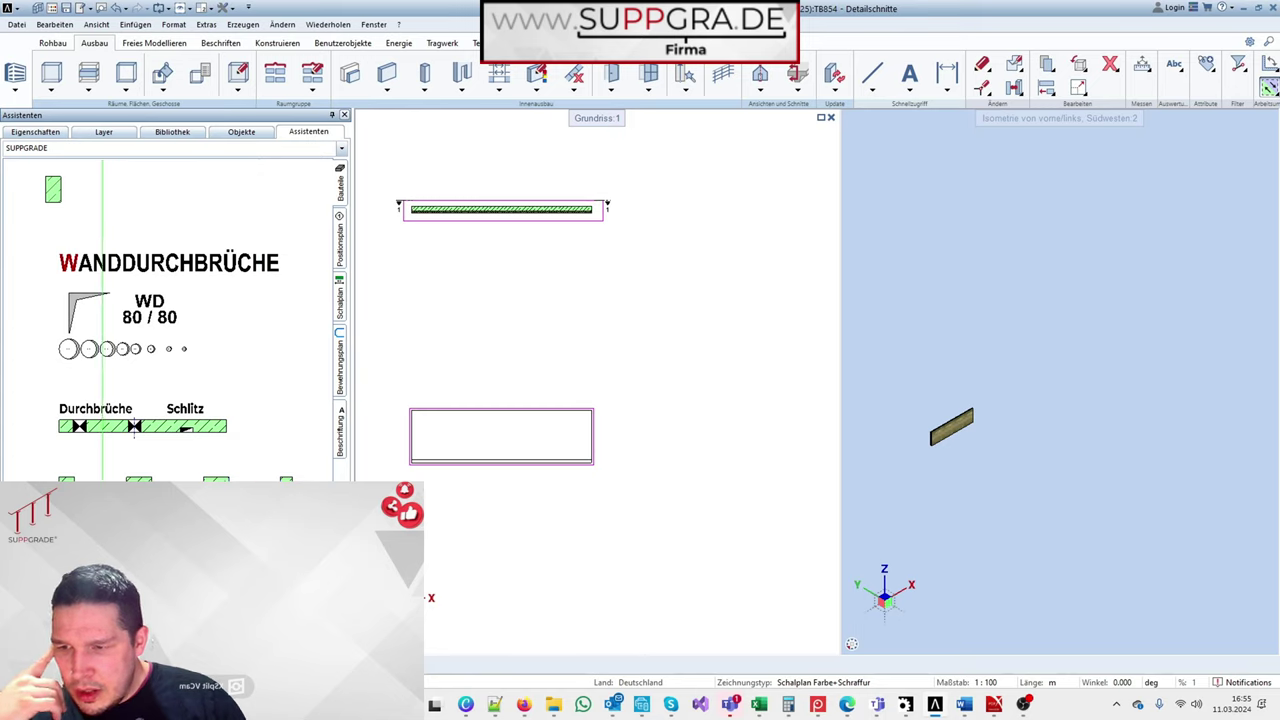
Step: Insert a door opening (Tür) through both wall layers in the floor plan, using the assistant's Durchbrüche template
double_click(134, 428)
scroll(500, 449, down, 2)
scroll(476, 327, up, 4)
scroll(476, 327, up, 3)
click(472, 330)
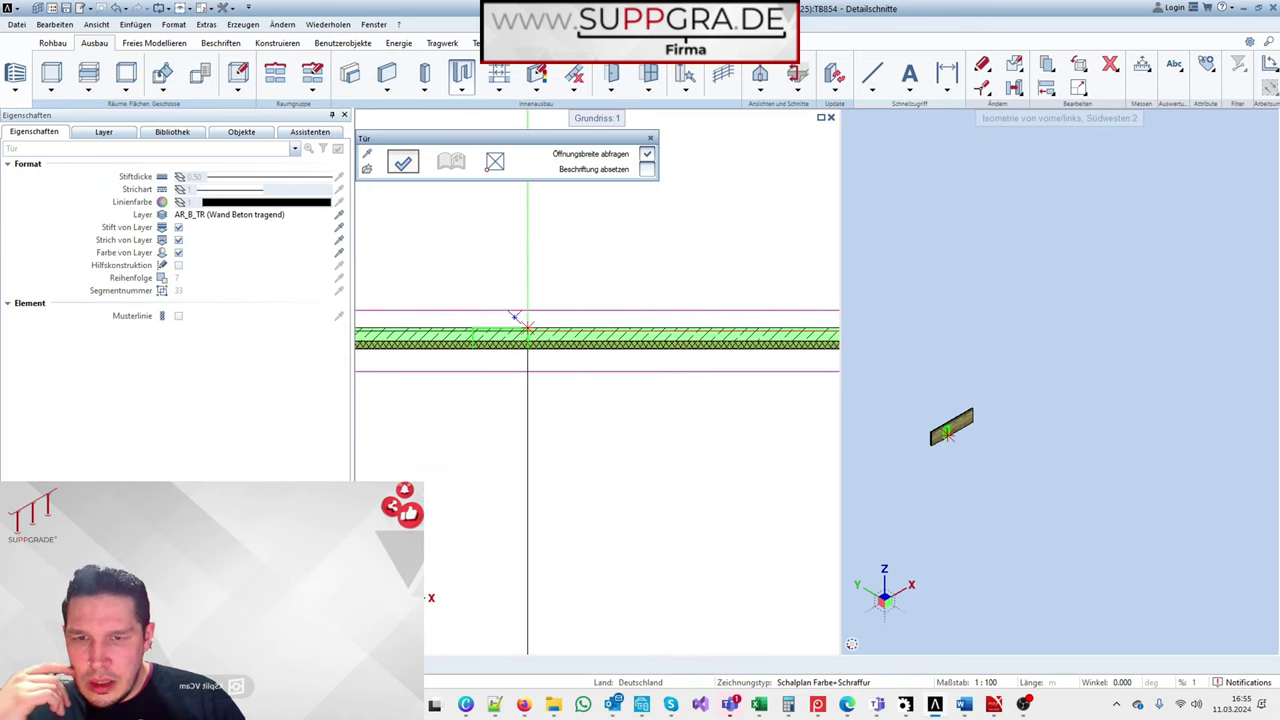
click(527, 330)
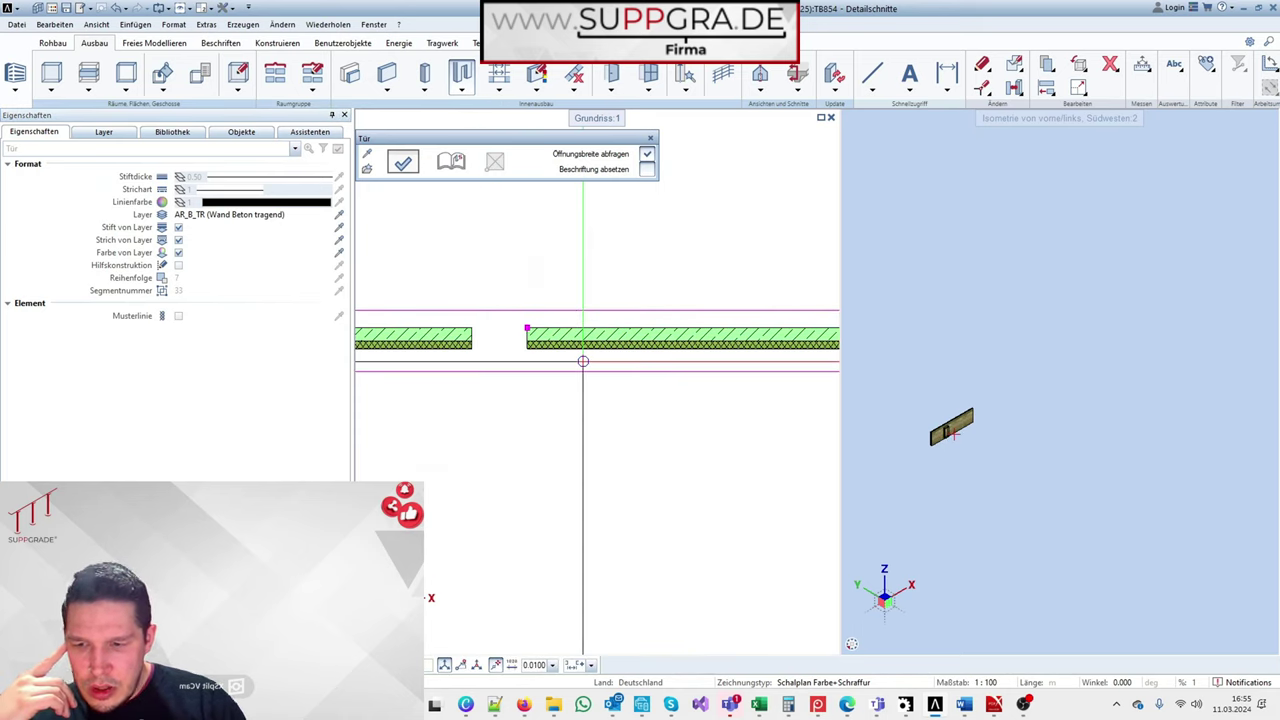
scroll(505, 355, down, 2)
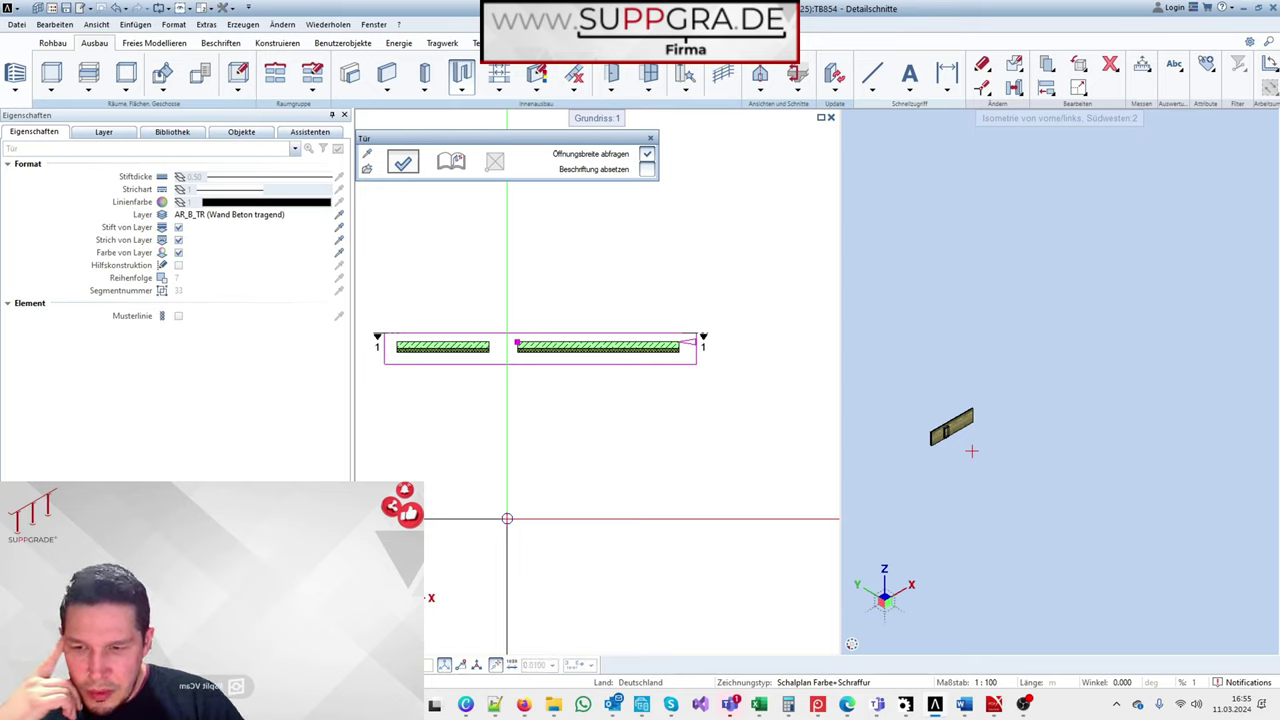
click(507, 518)
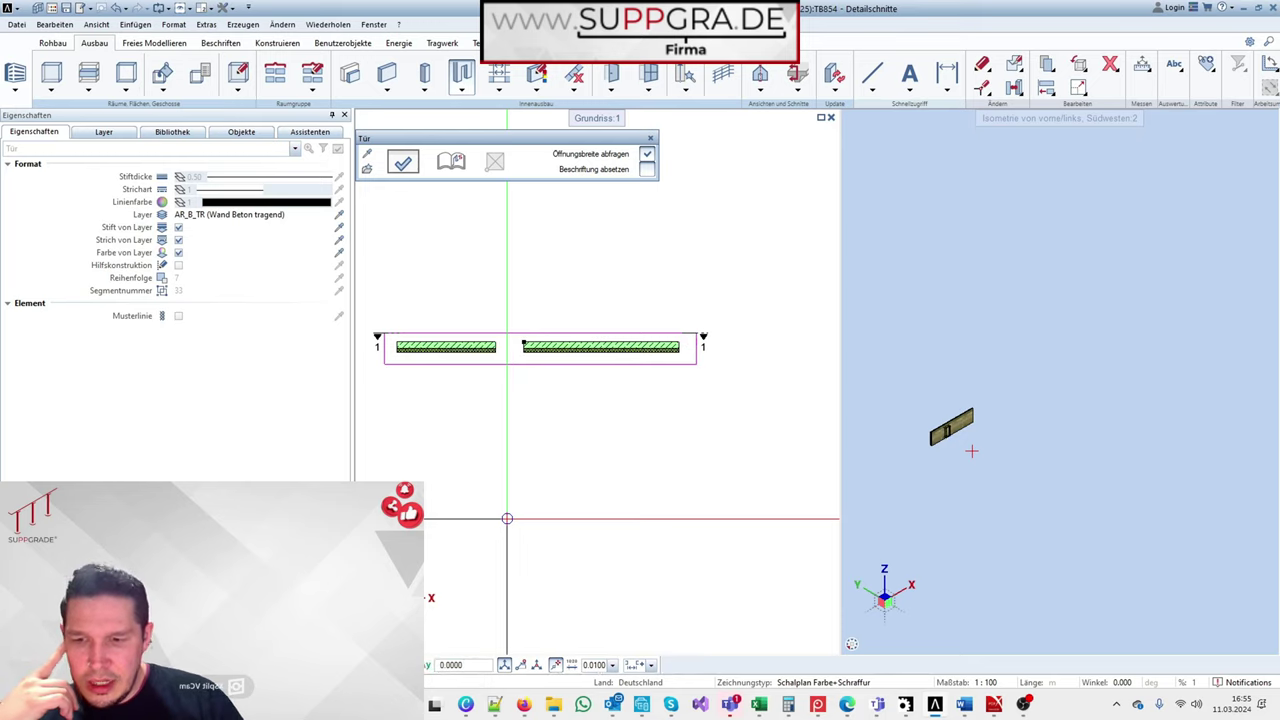
key(Return)
scroll(948, 430, up, 4)
key(Escape)
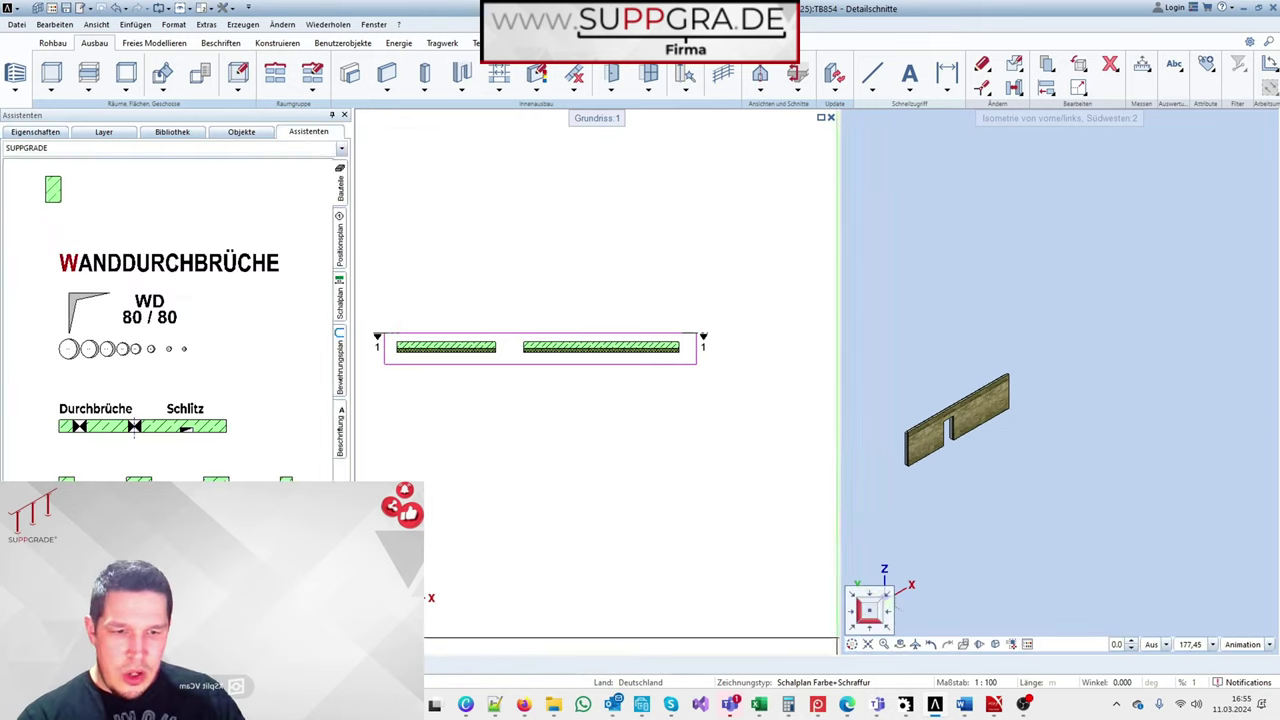
Step: Orbit and zoom the 3D view to the wall's opposite face and inspect the door opening there and in the section
click(908, 647)
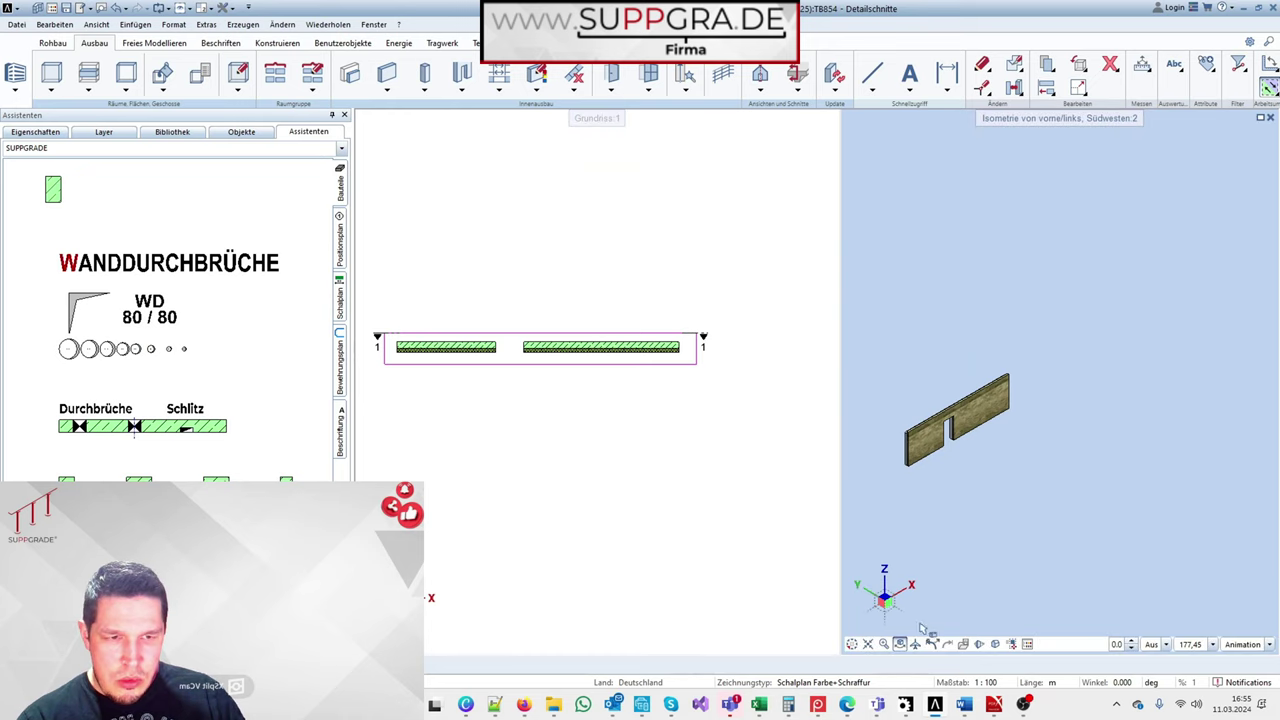
drag(870, 510, 1142, 485)
scroll(1148, 488, up, 5)
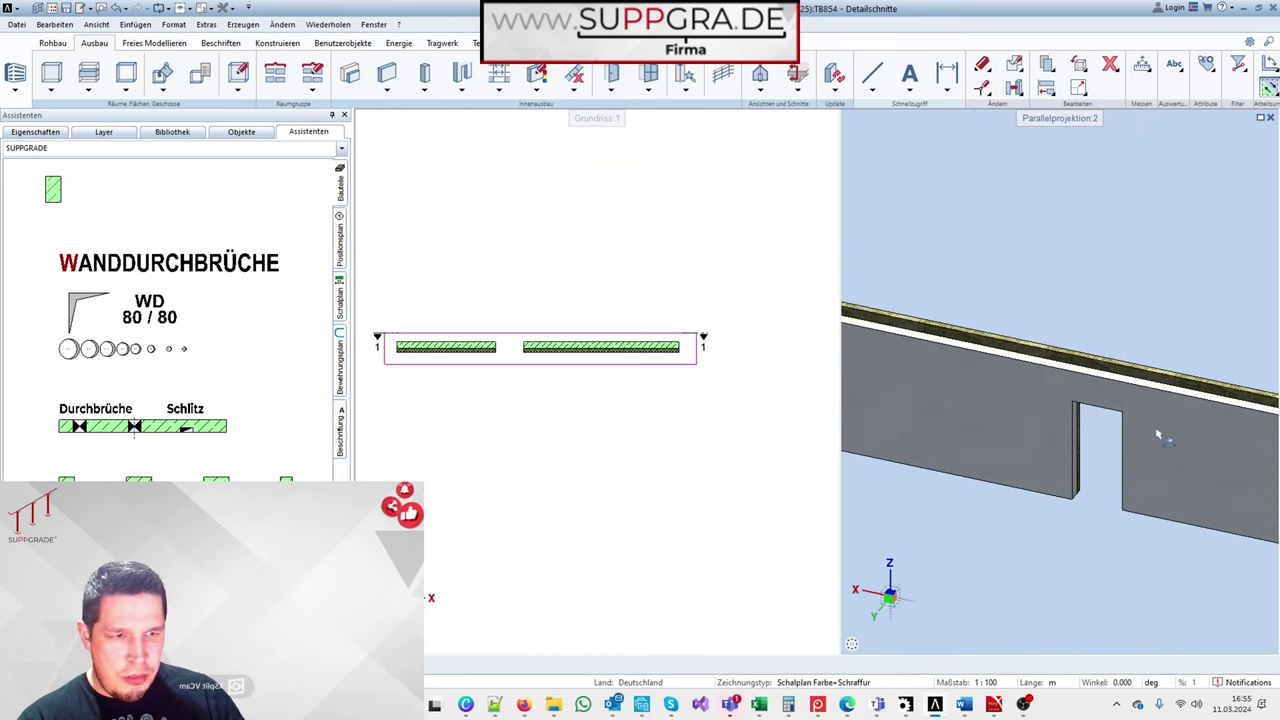
scroll(584, 355, down, 3)
scroll(584, 355, up, 3)
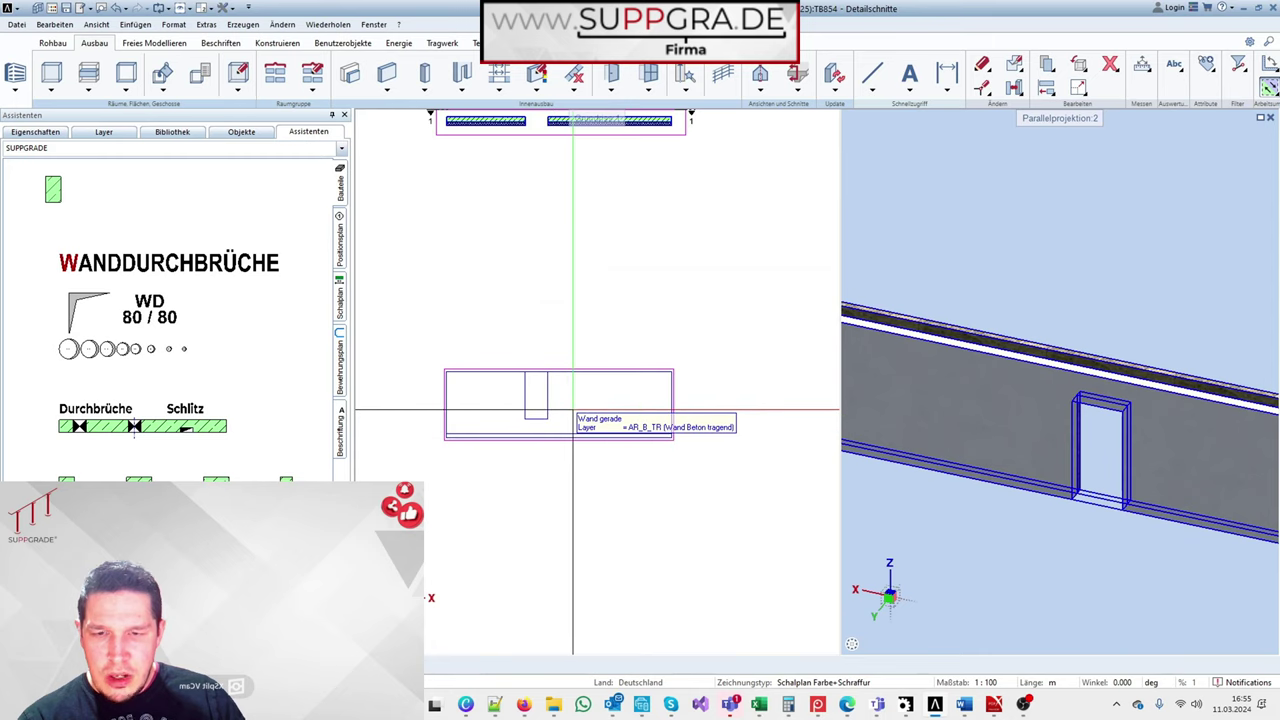
scroll(586, 410, down, 2)
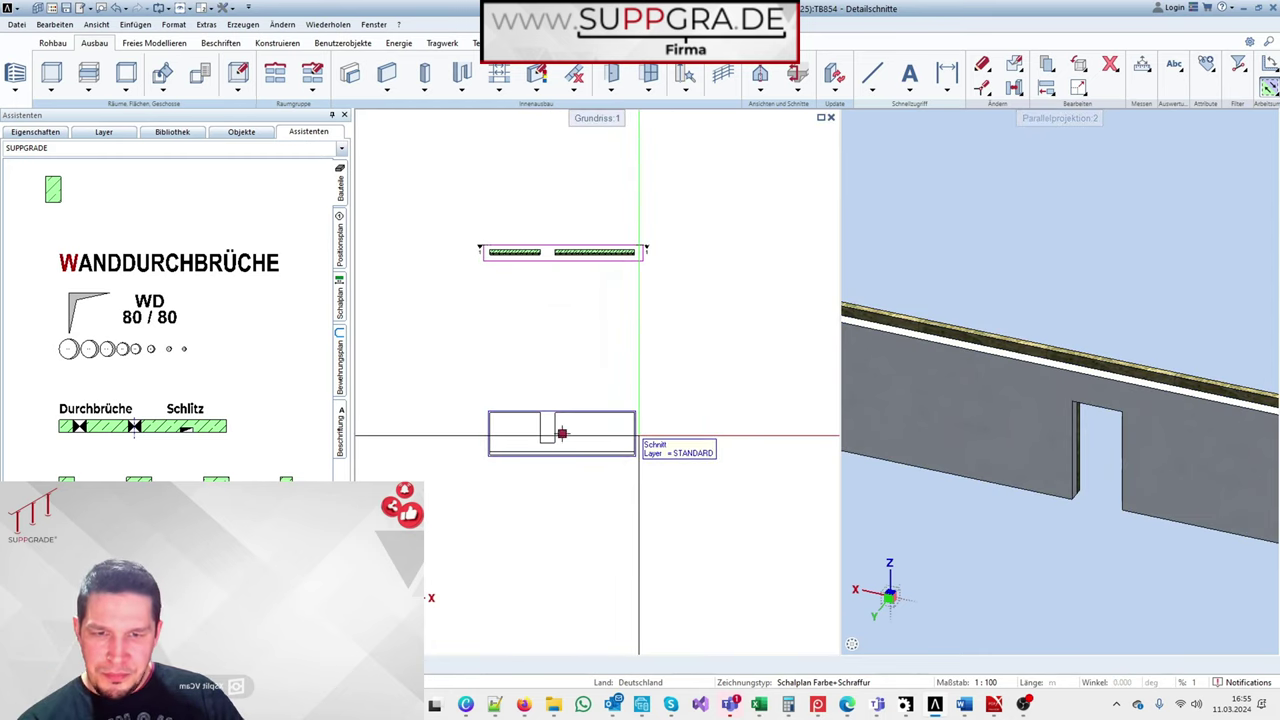
Step: Delete the existing section line around the wall together with its generated section
double_click(562, 433)
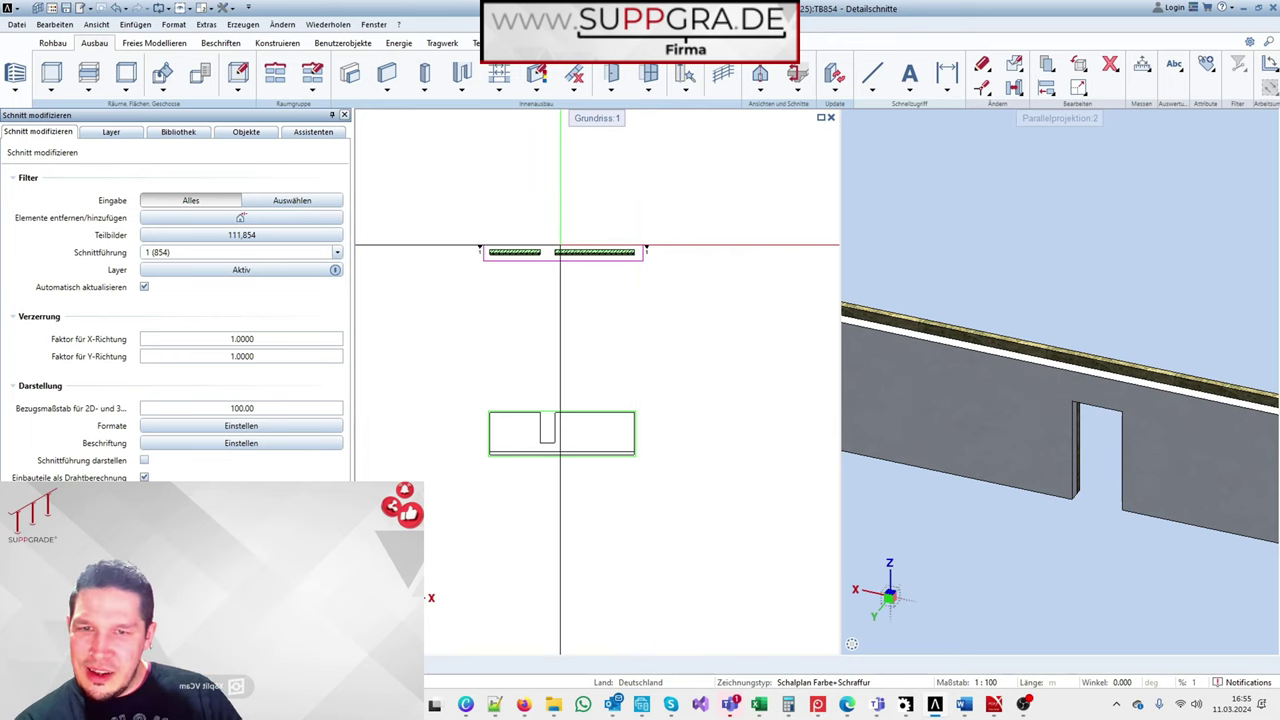
key(Escape)
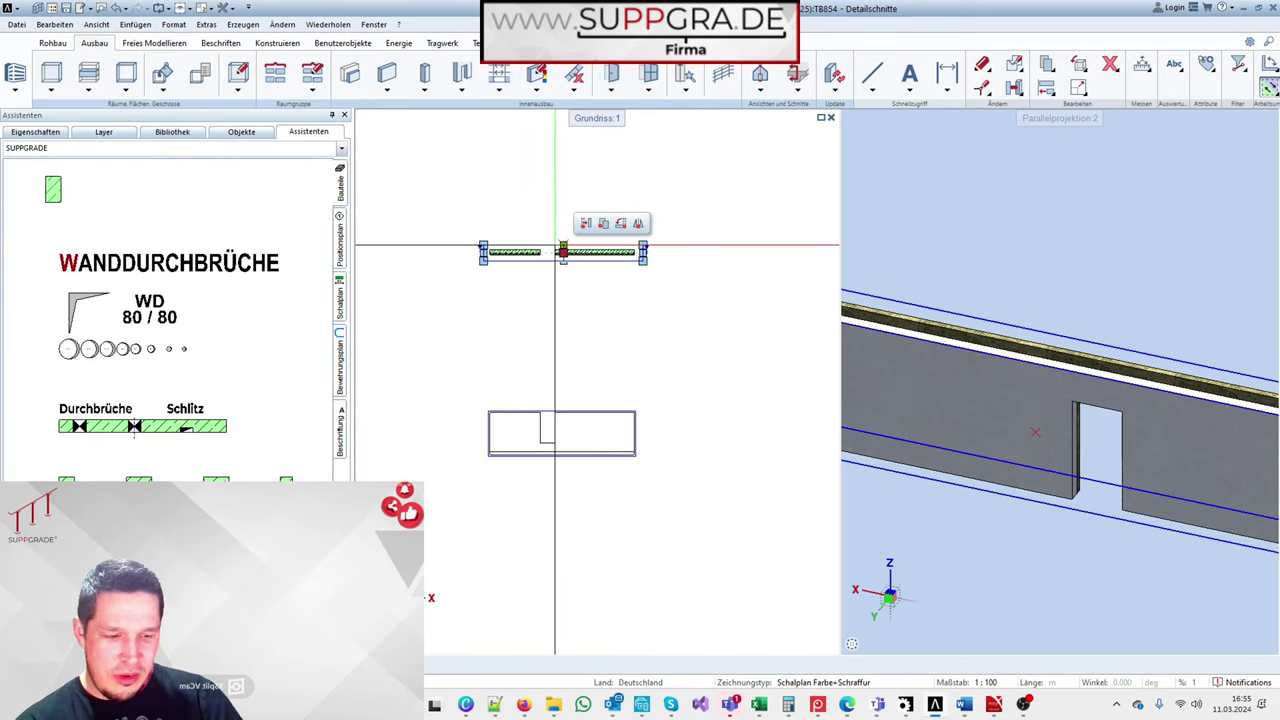
key(Delete)
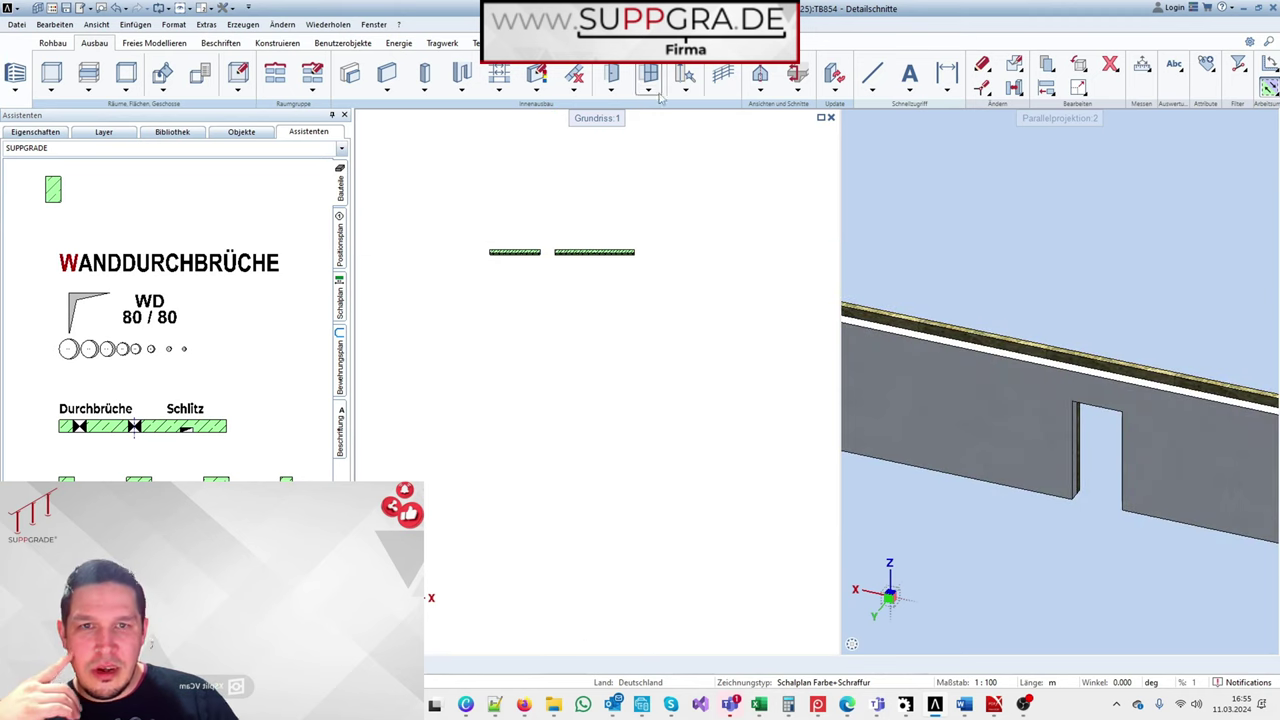
Step: Create section line 1 around the whole wall using Erweiterte input, Normal input option, Blicken reference mode and a section body
click(759, 90)
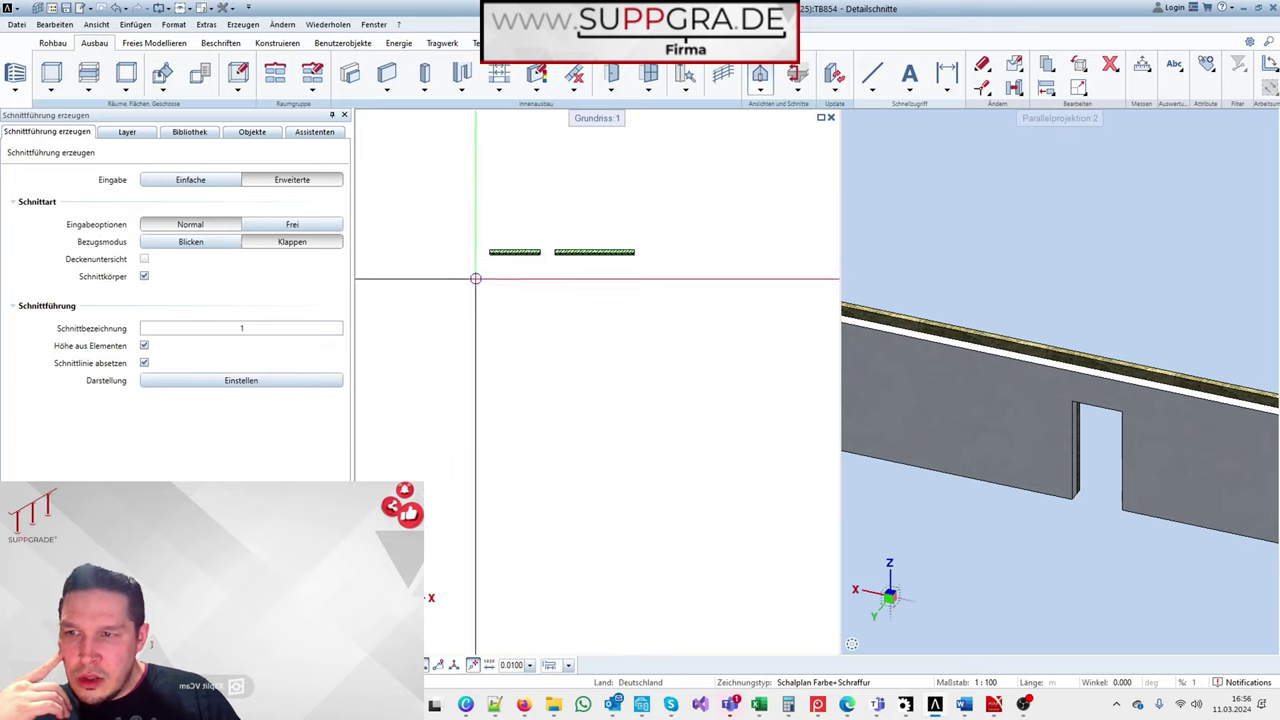
click(213, 182)
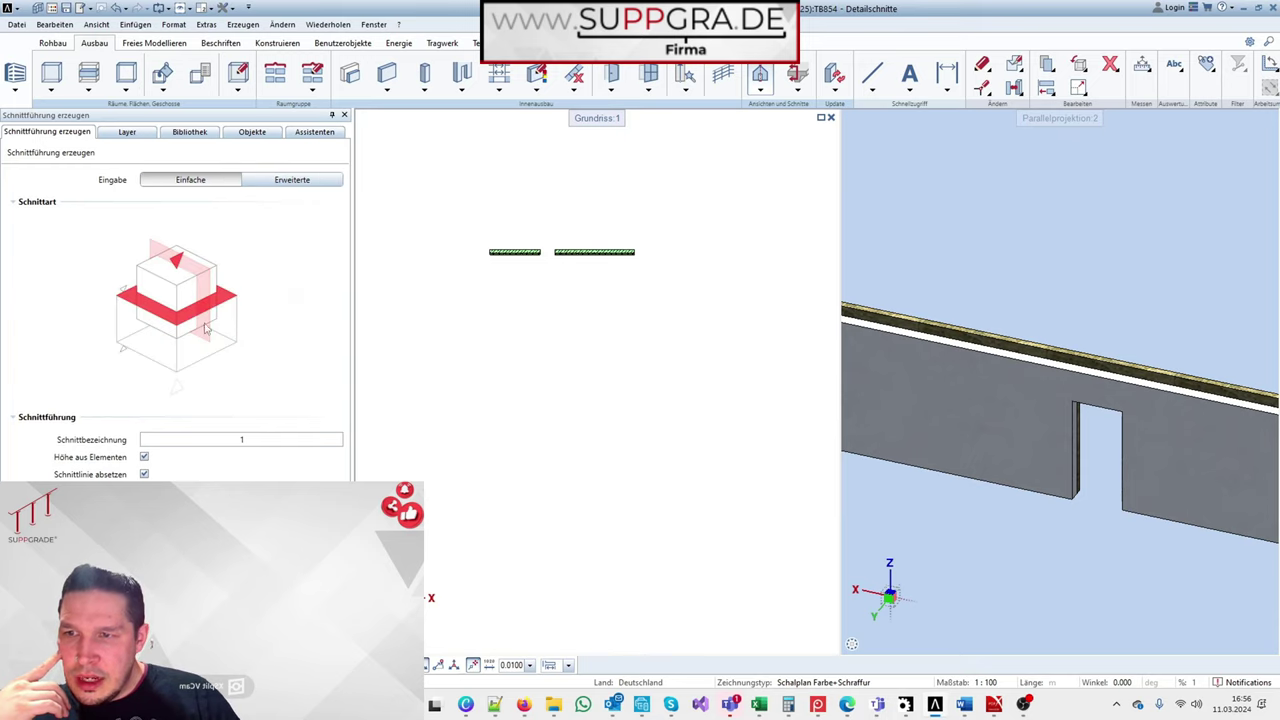
click(300, 182)
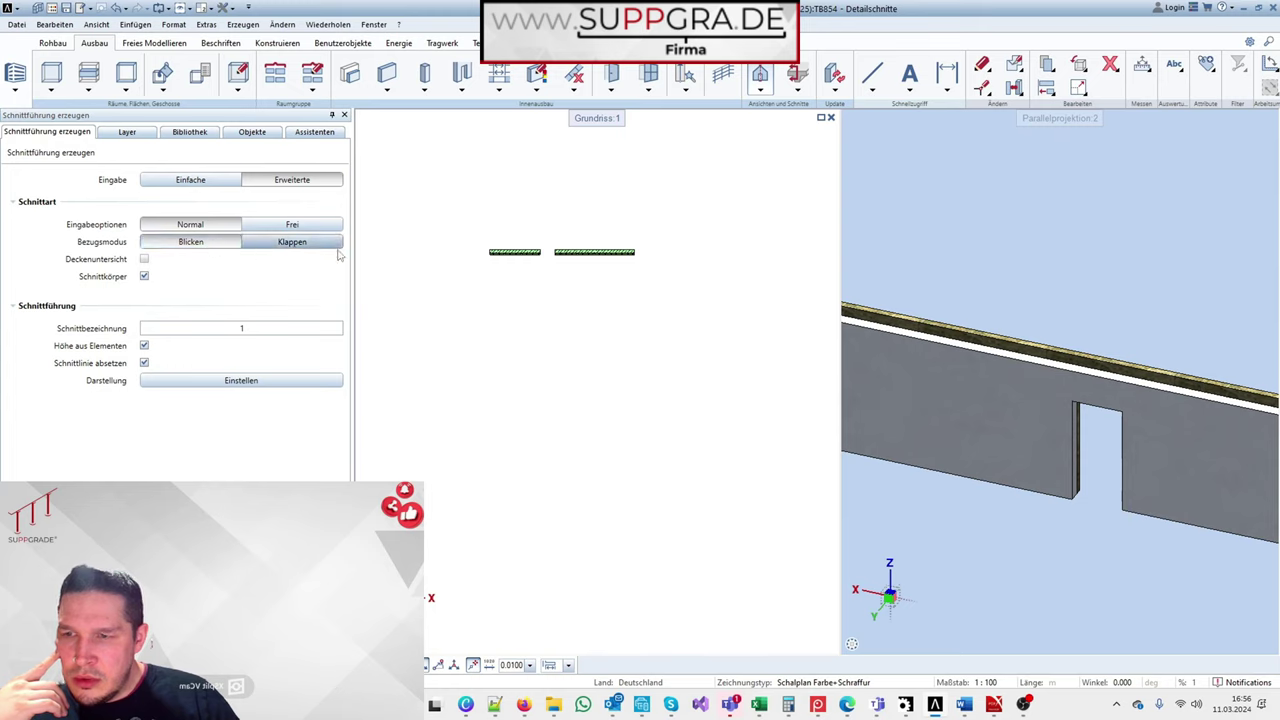
scroll(471, 251, up, 2)
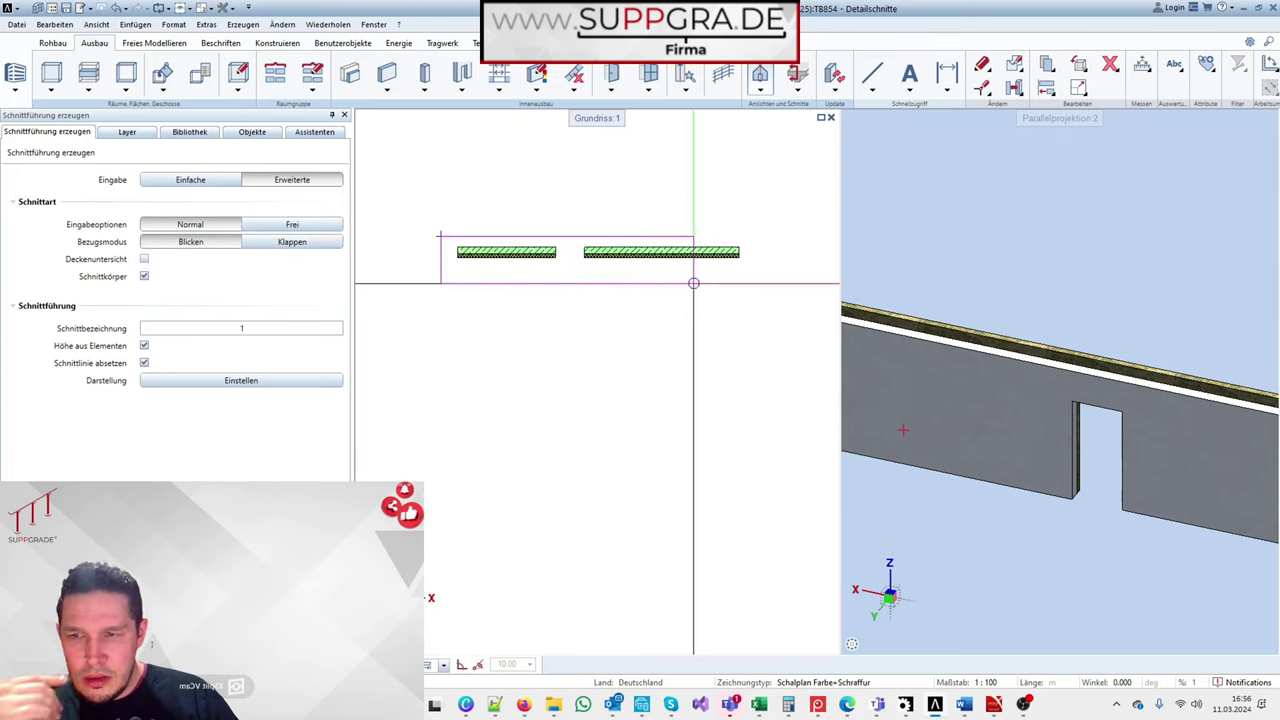
click(757, 284)
key(Escape)
click(631, 186)
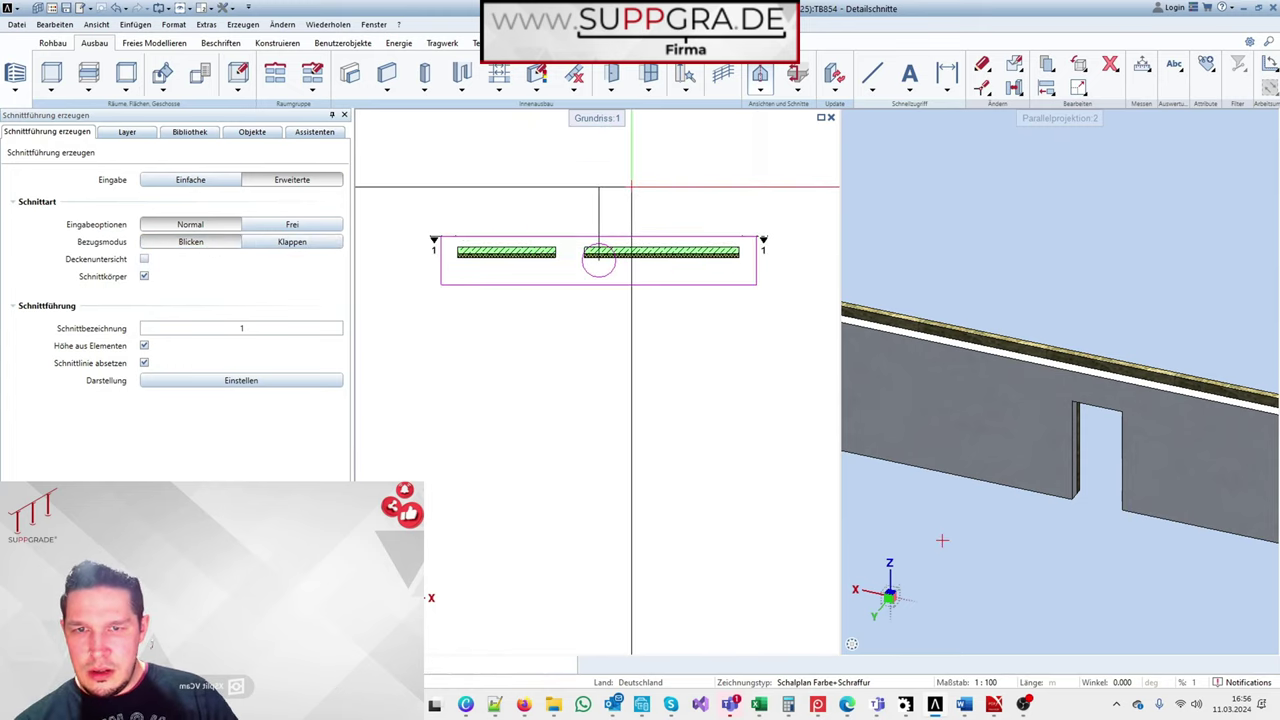
Step: Place the generated section below the floor plan and move it by its upper-right corner into alignment with the wall's right end
scroll(592, 405, down, 2)
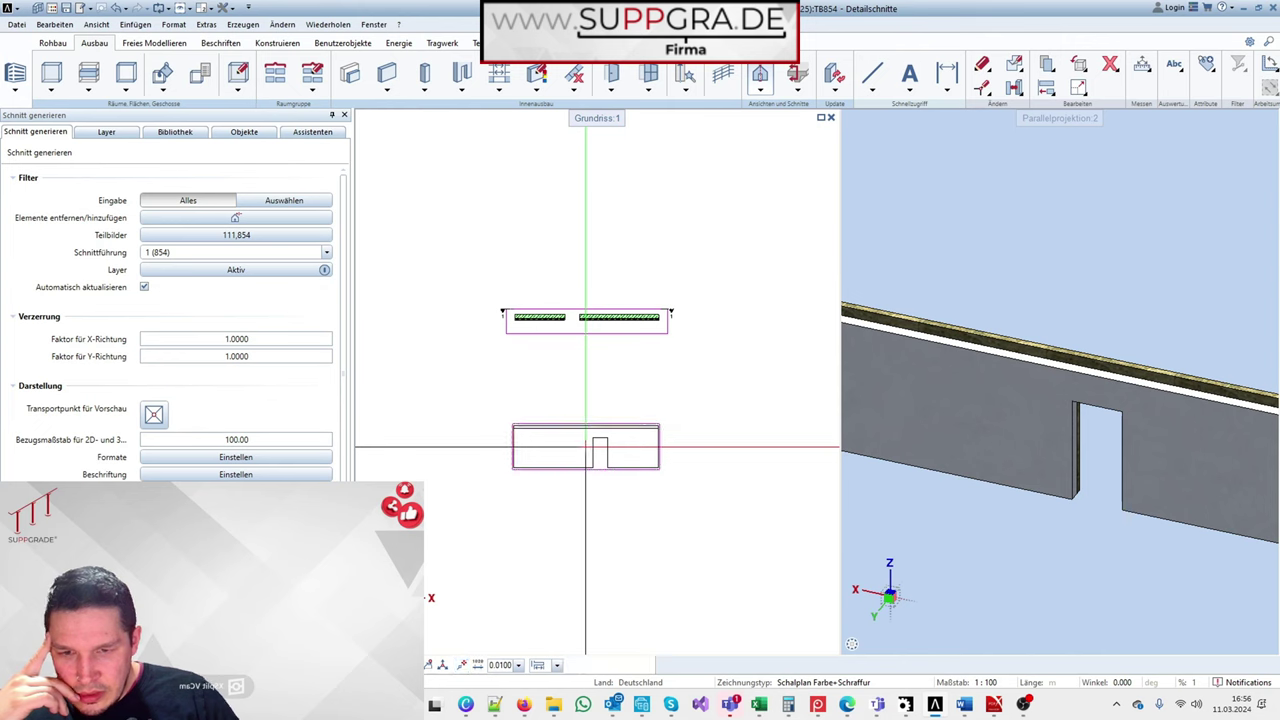
click(586, 447)
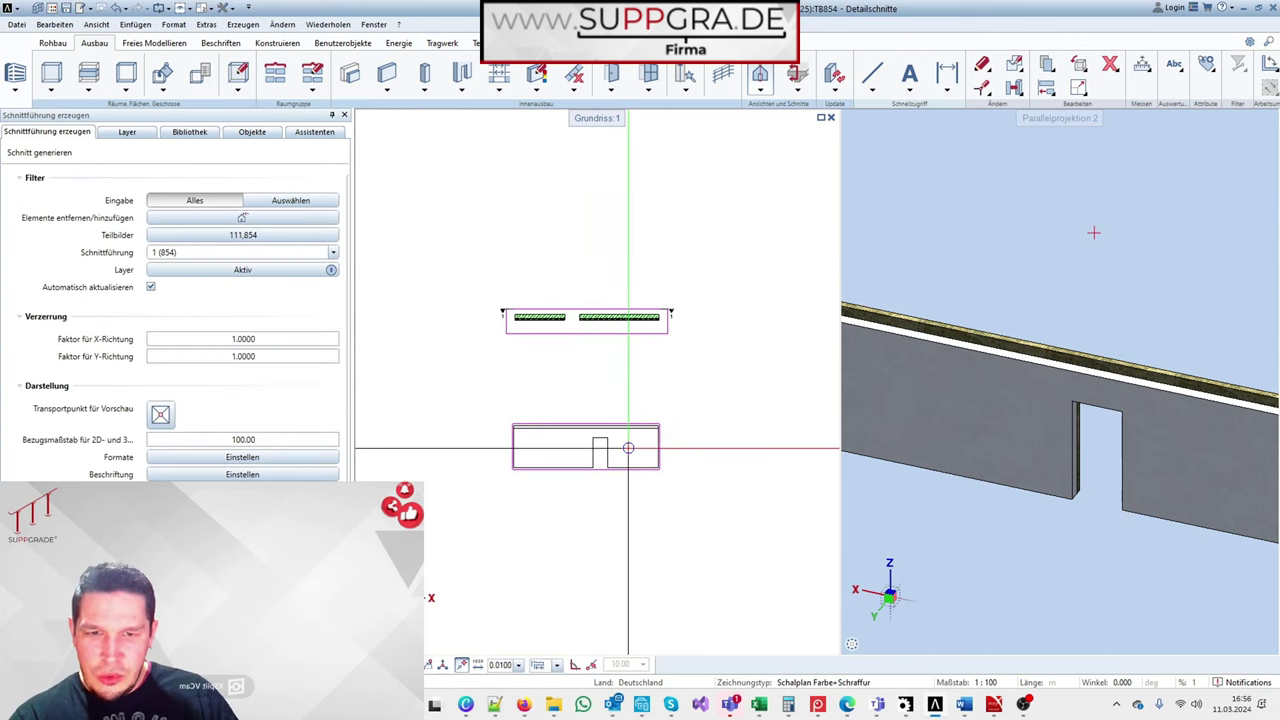
scroll(650, 430, up, 3)
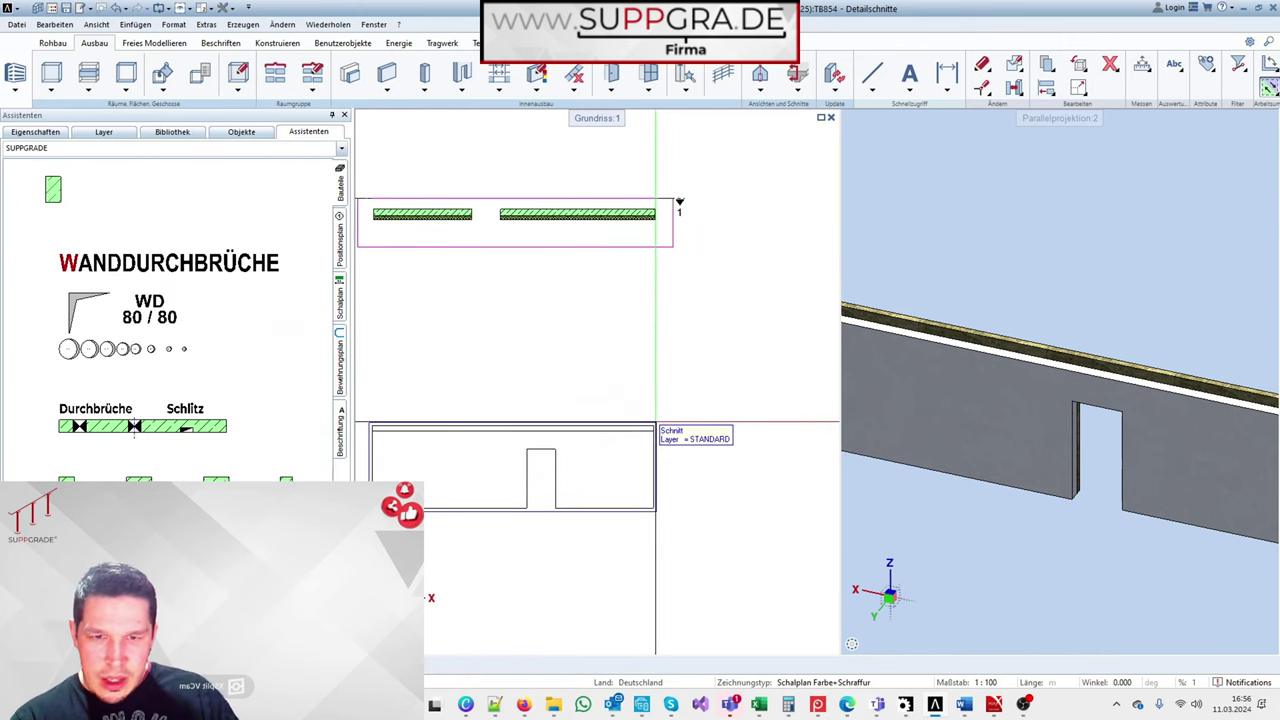
click(656, 422)
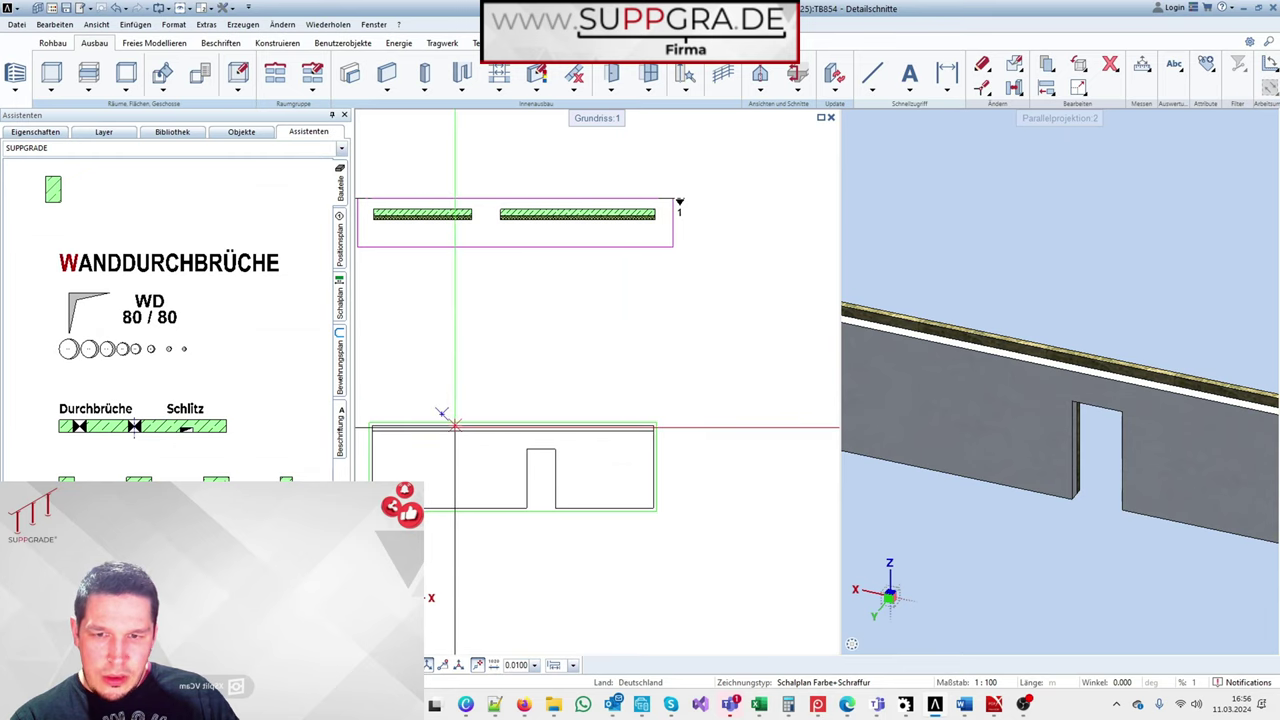
click(653, 425)
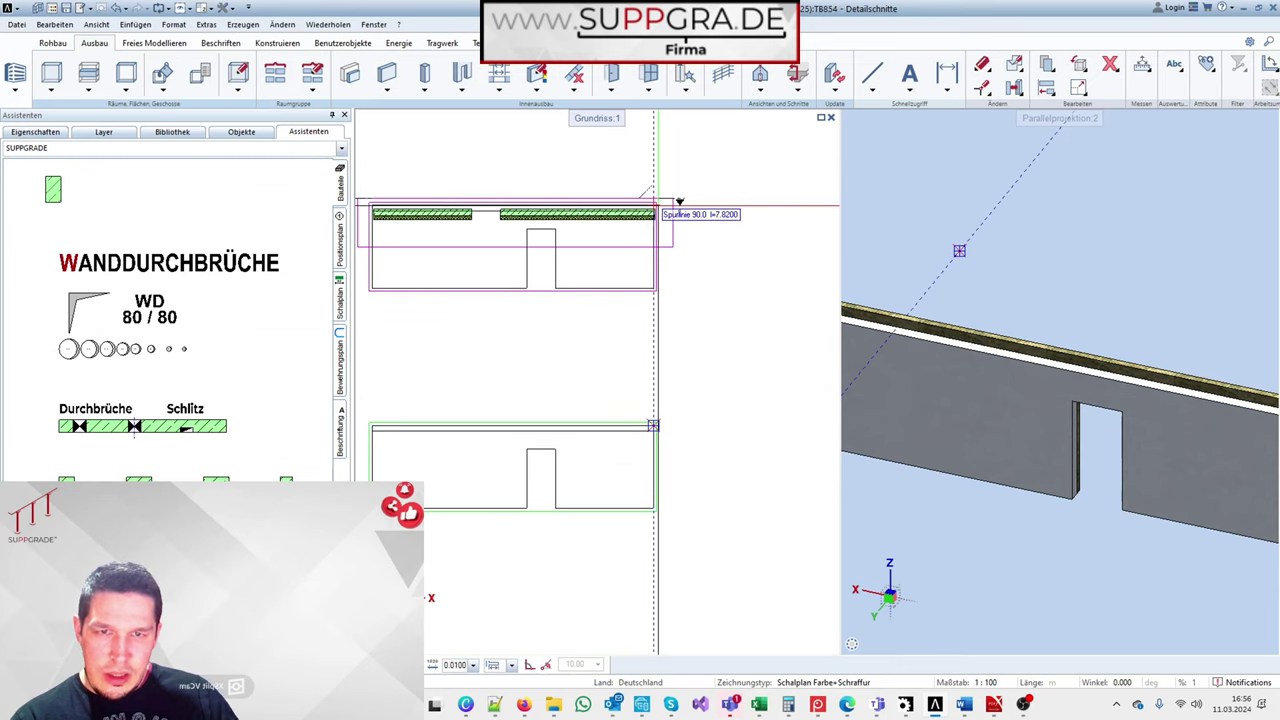
right_click(658, 206)
click(685, 258)
scroll(685, 277, down, 3)
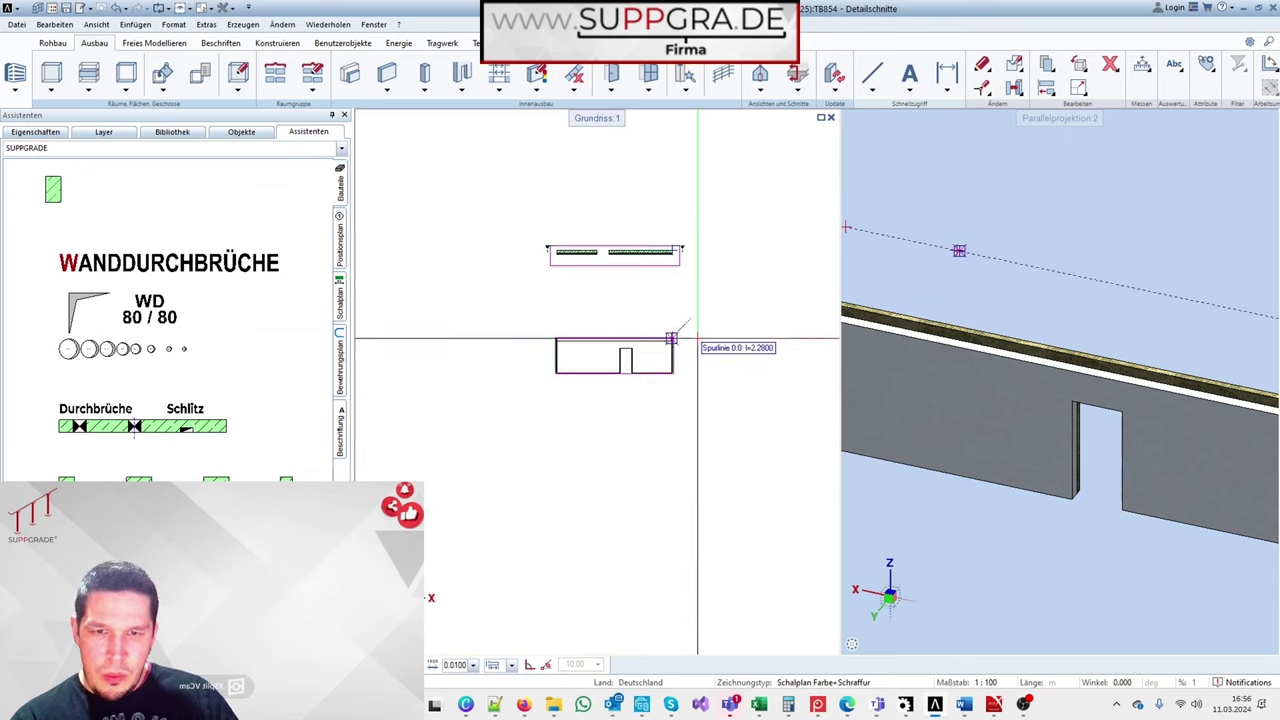
click(696, 340)
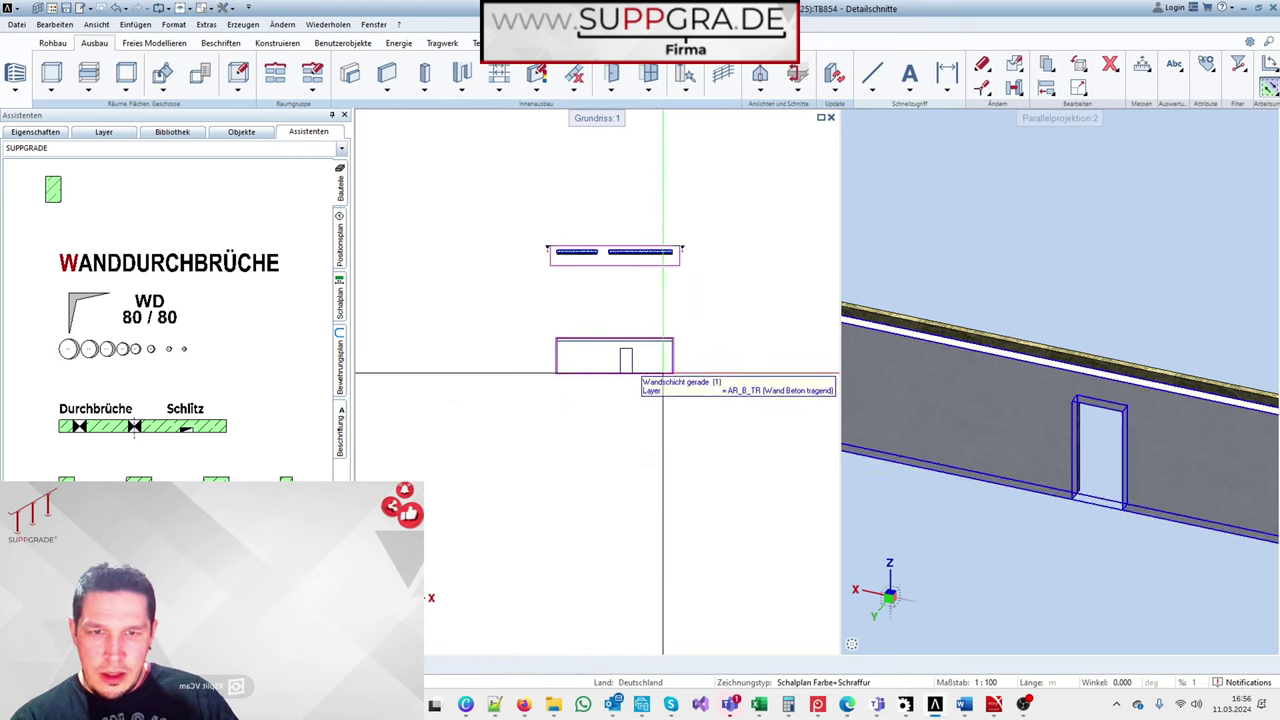
right_click(658, 267)
right_click(658, 267)
scroll(592, 371, up, 5)
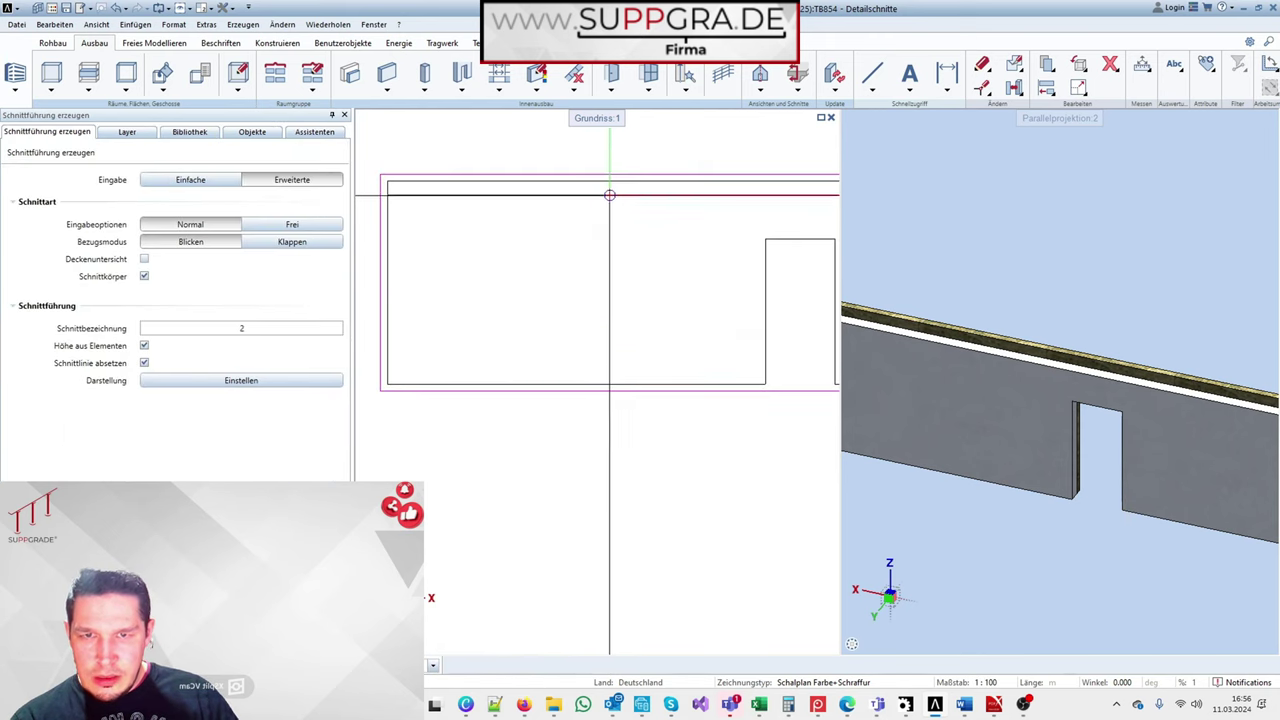
key(Escape)
scroll(630, 180, down, 5)
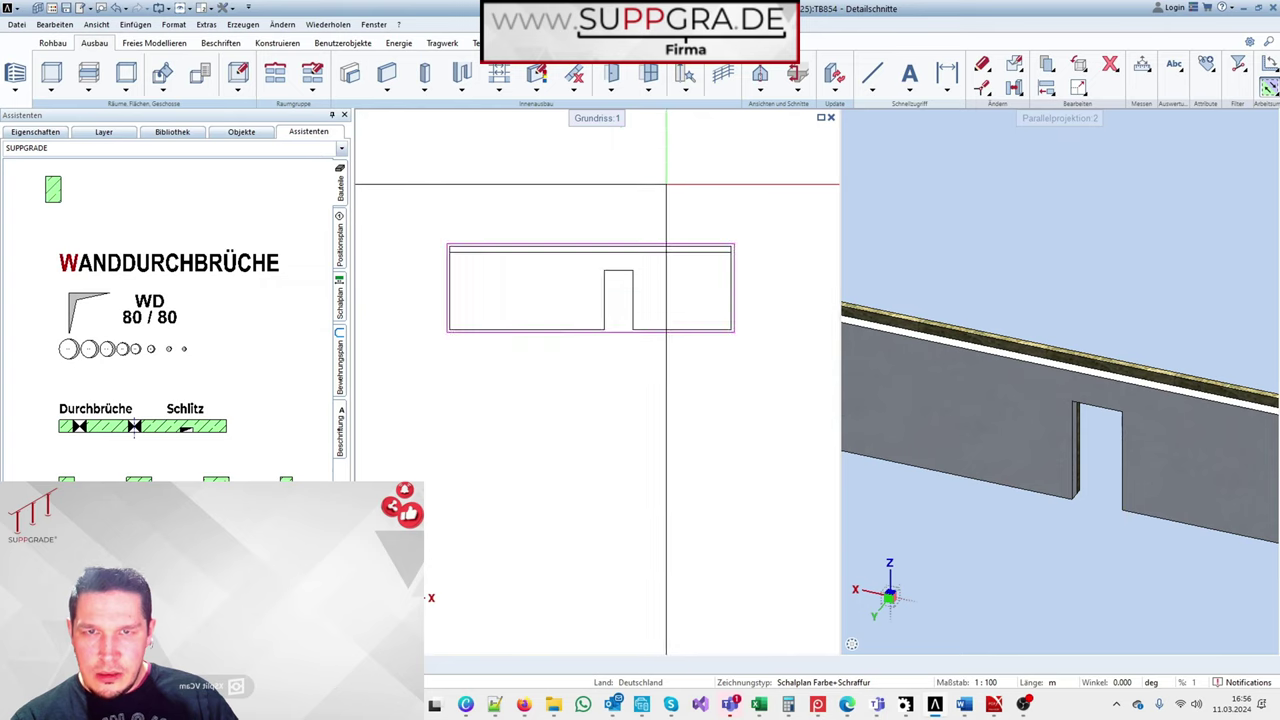
right_click(669, 145)
right_click(669, 145)
scroll(698, 239, up, 5)
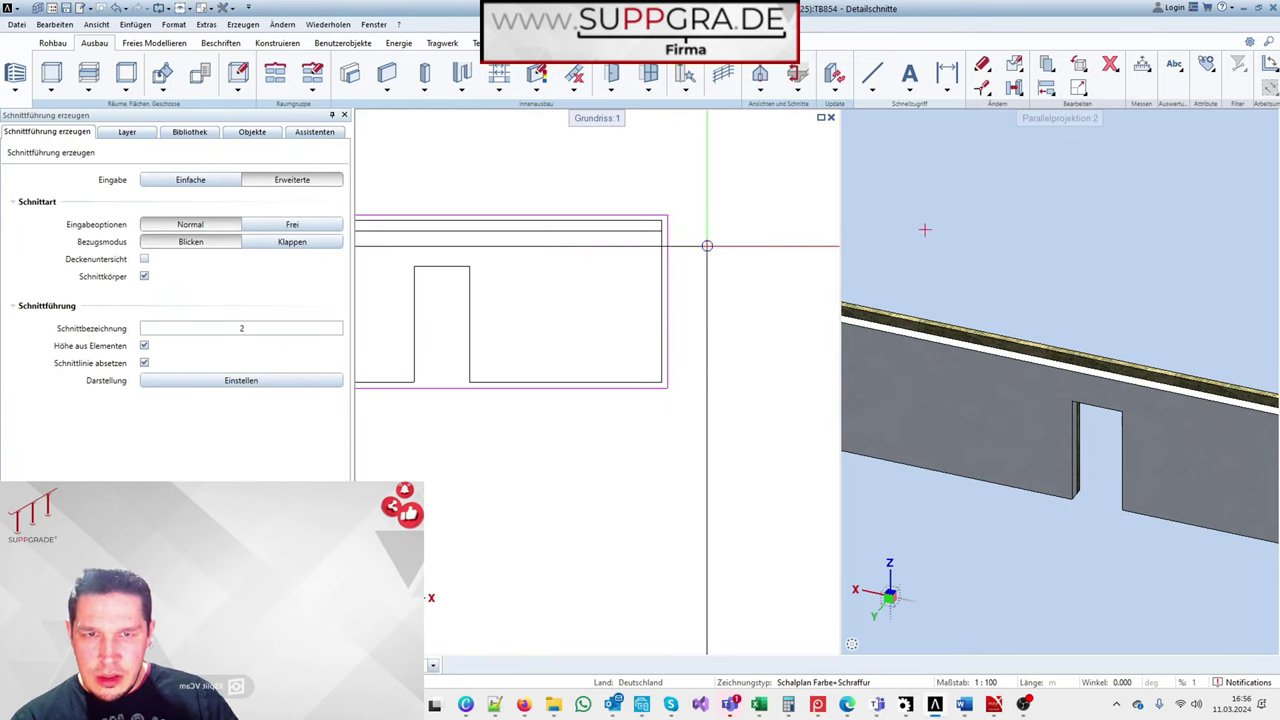
key(Escape)
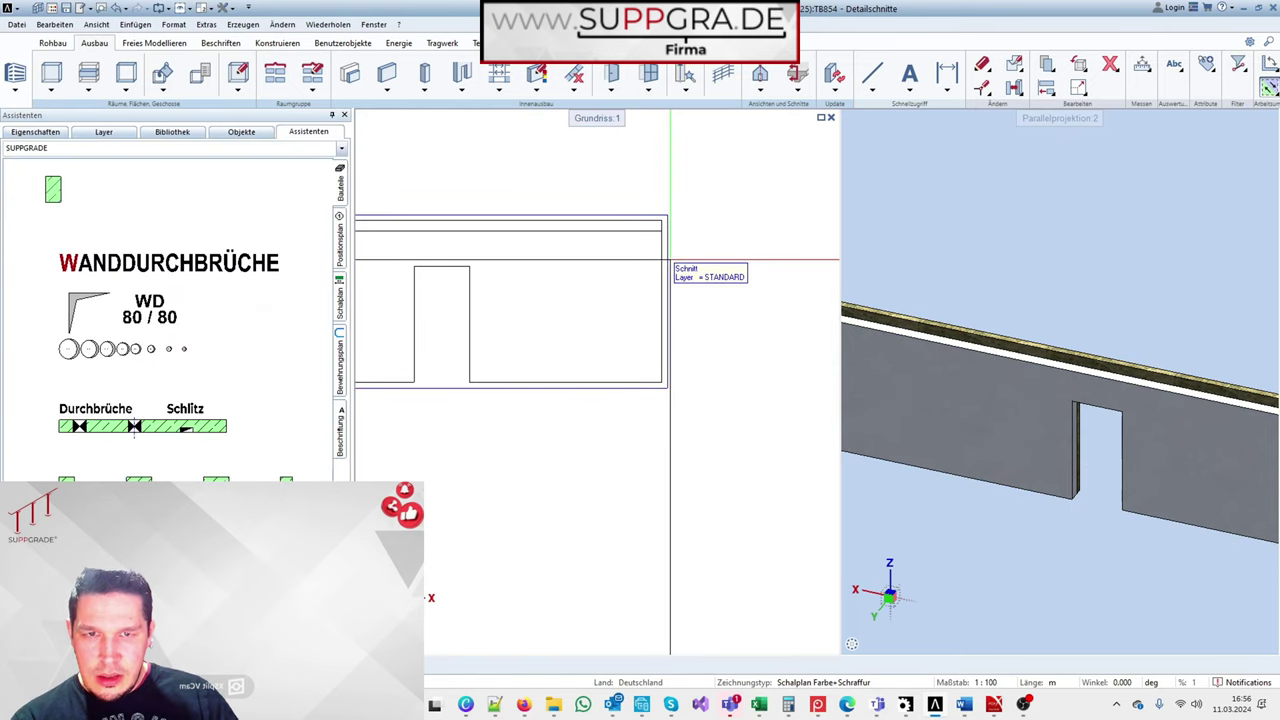
Step: Open the generated section's Schnitt modifizieren settings and check its filter, section line and display options
double_click(387, 301)
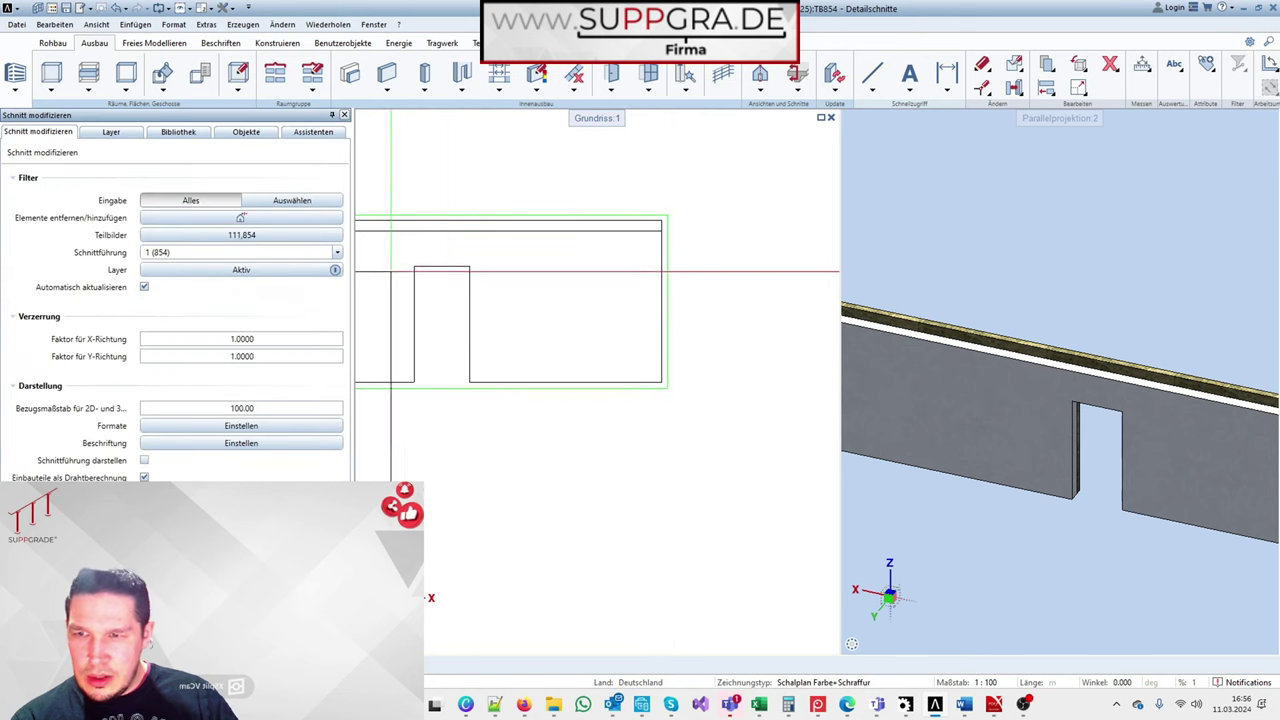
key(Escape)
click(448, 373)
key(Escape)
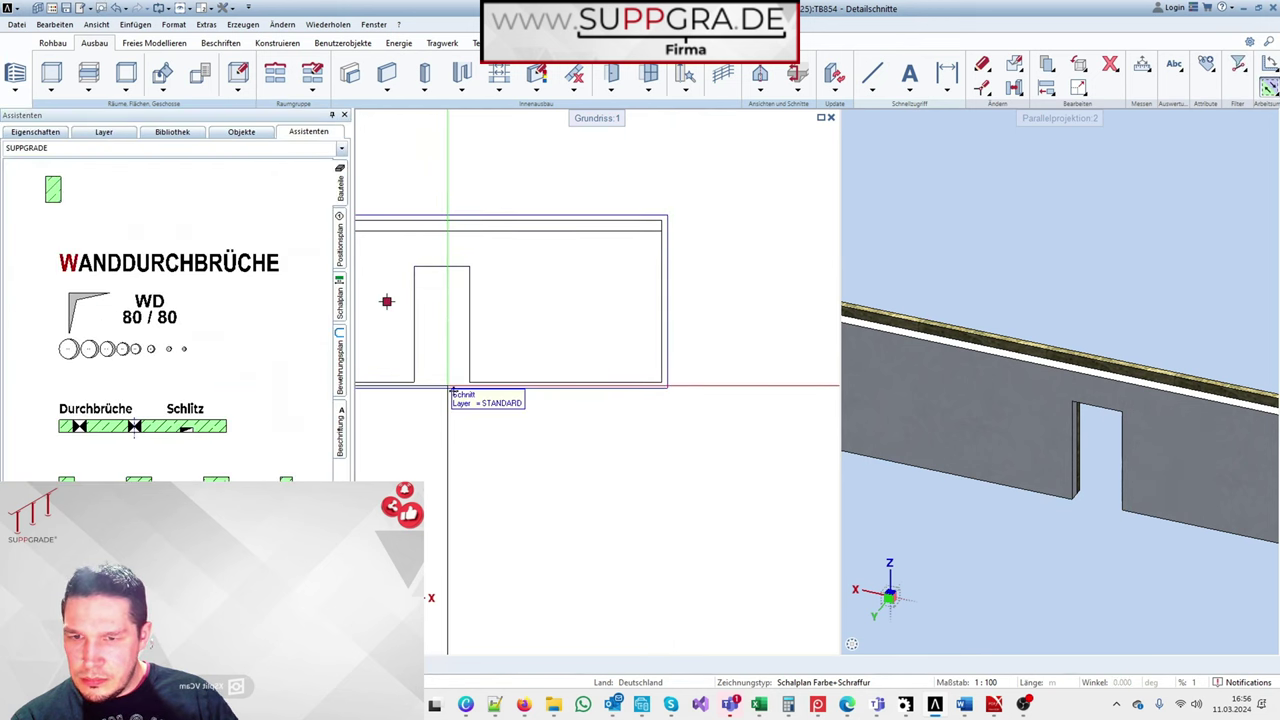
double_click(452, 390)
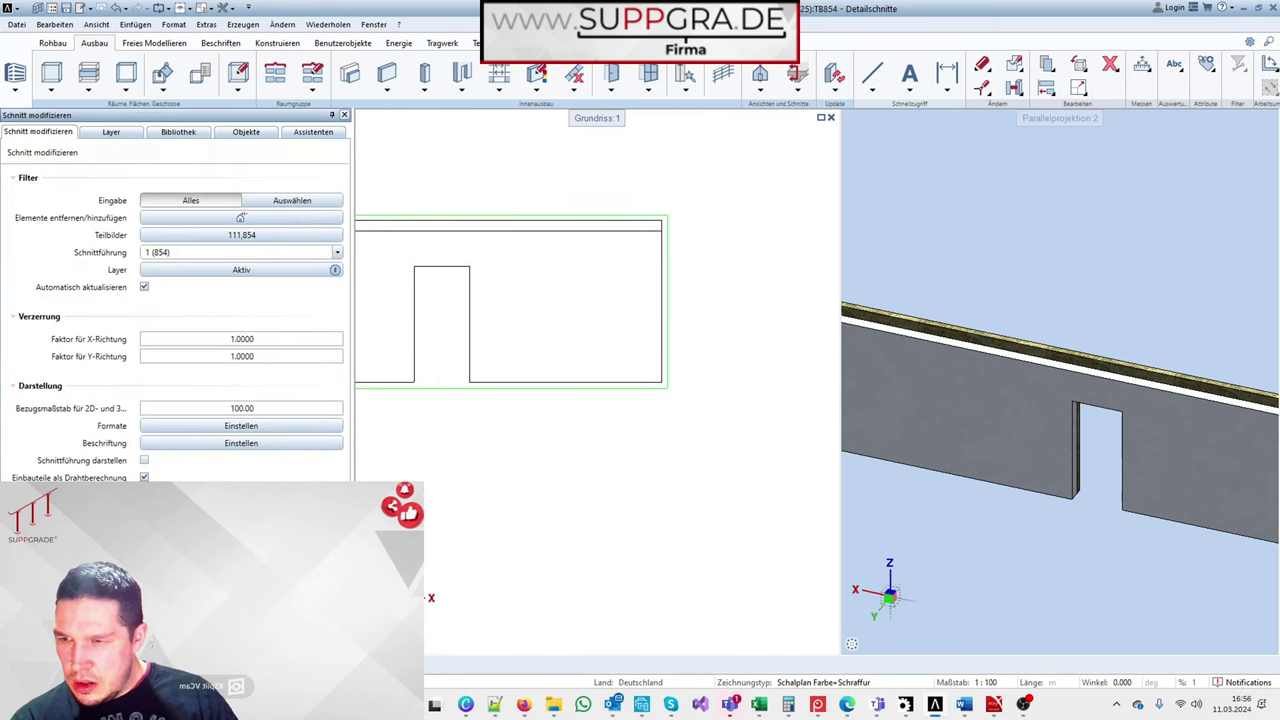
scroll(740, 379, down, 4)
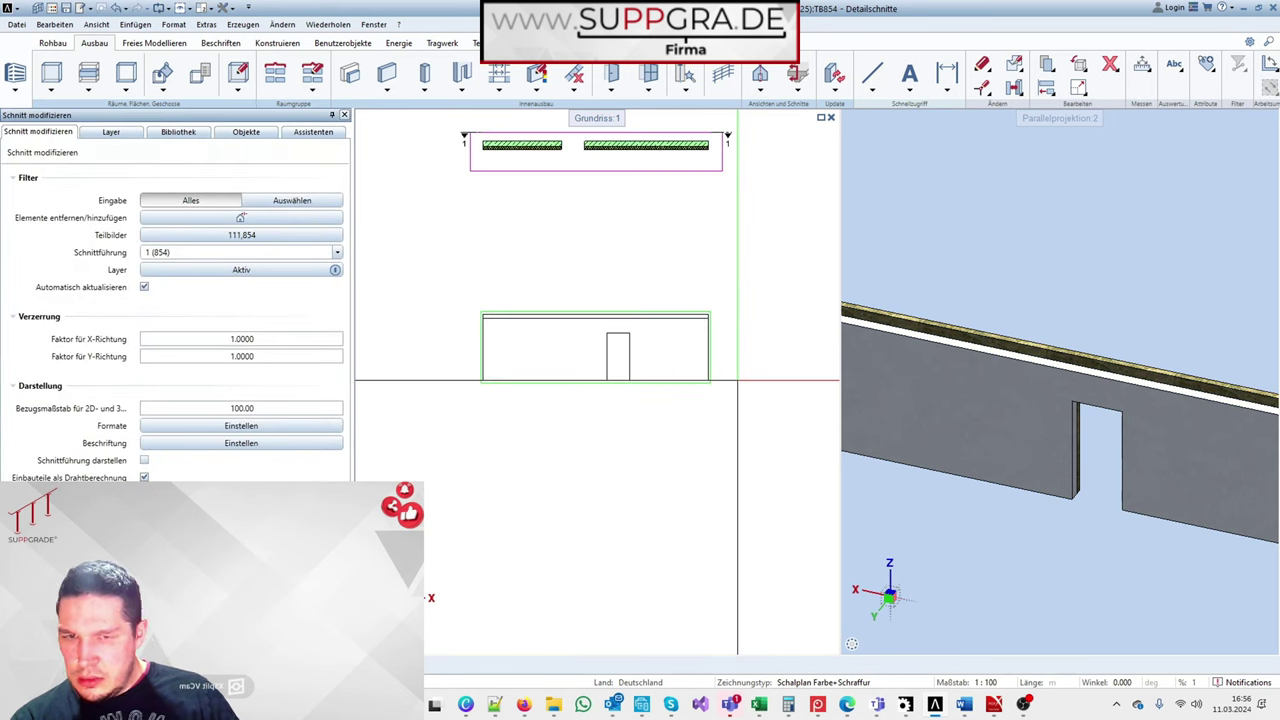
key(Escape)
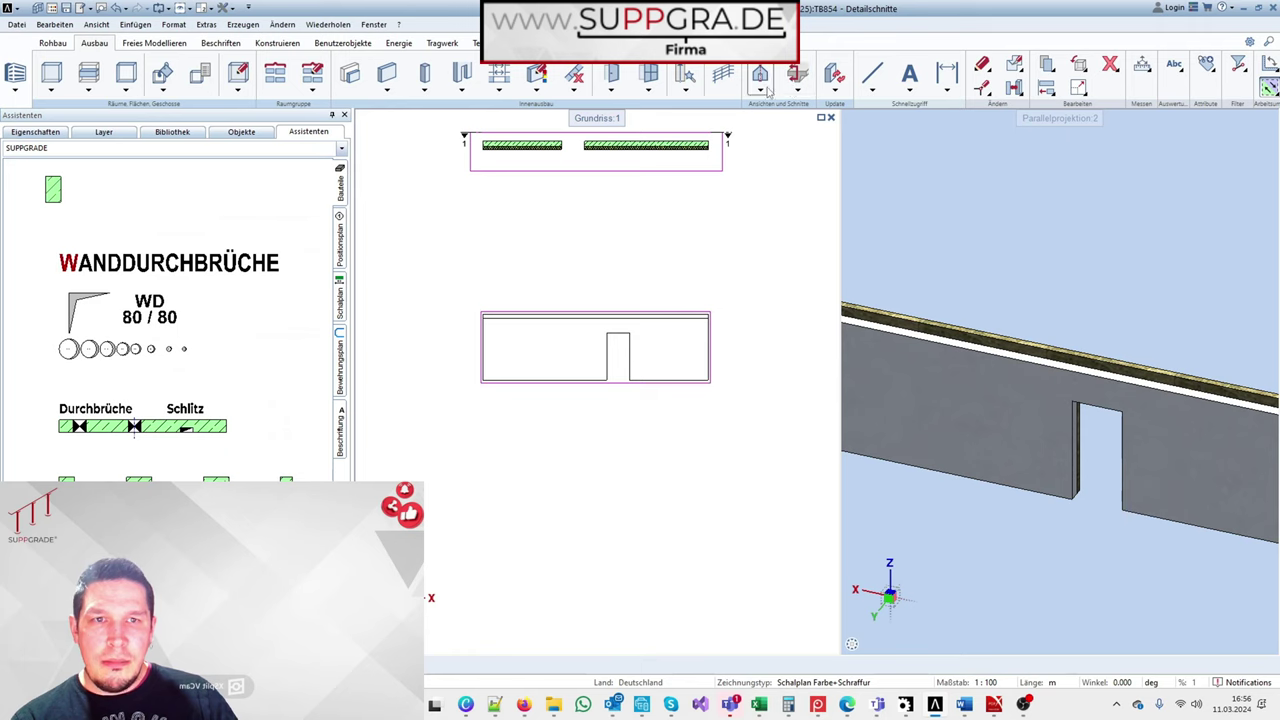
Step: Modify the generated section with Ansicht, Schnitt modifizieren so that Schnittführung darstellen is enabled
click(767, 90)
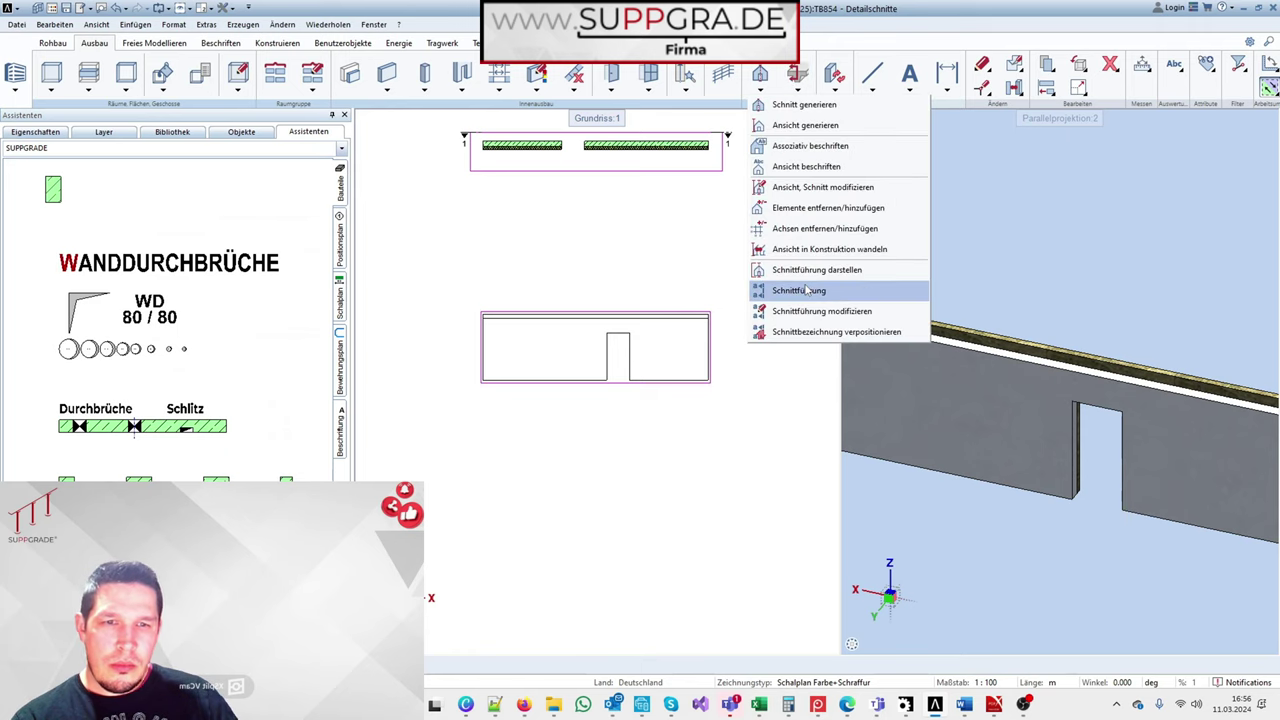
click(826, 188)
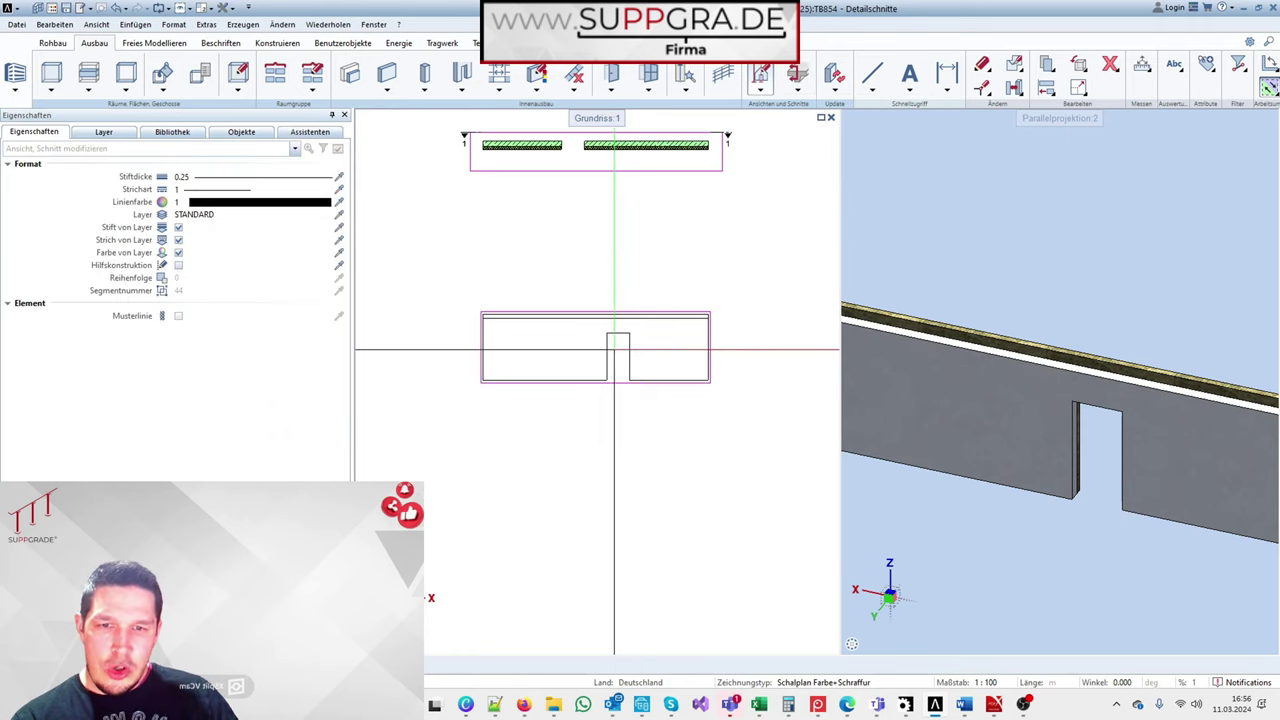
click(449, 383)
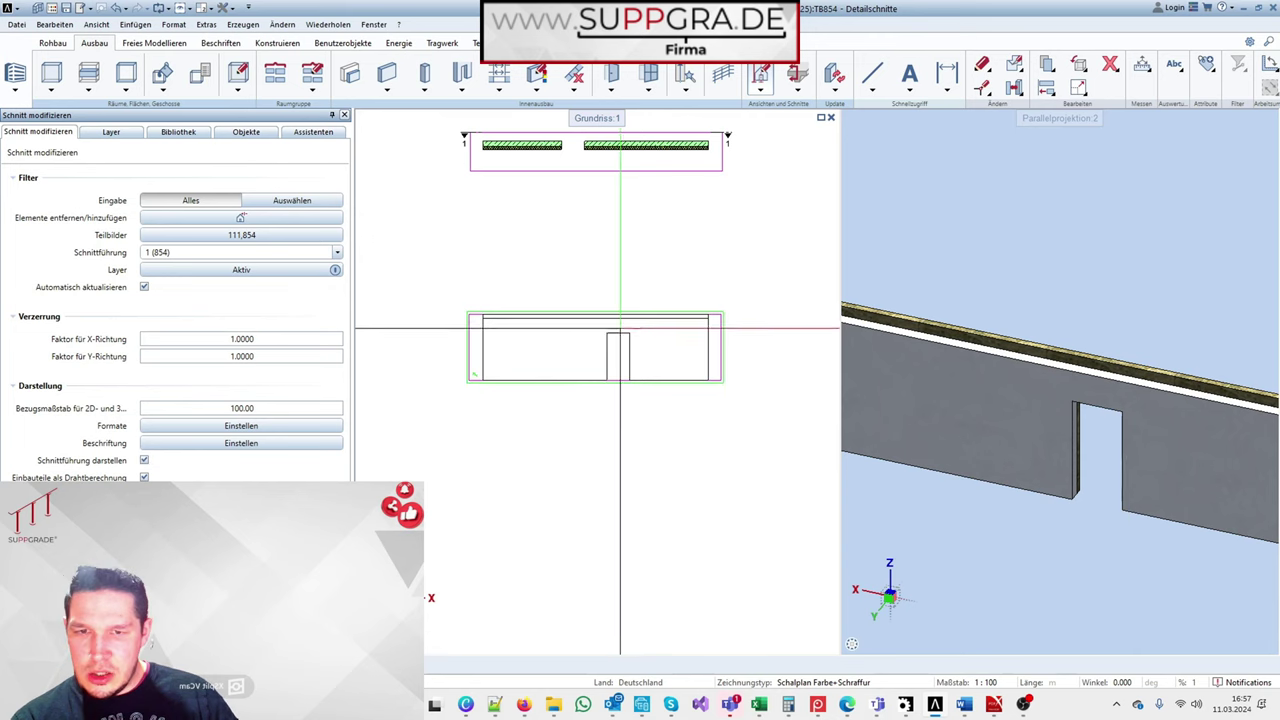
key(Escape)
key(Escape)
Step: Extend the section line's upper boundary above the top of the wall, using its outline inside the generated section
double_click(475, 342)
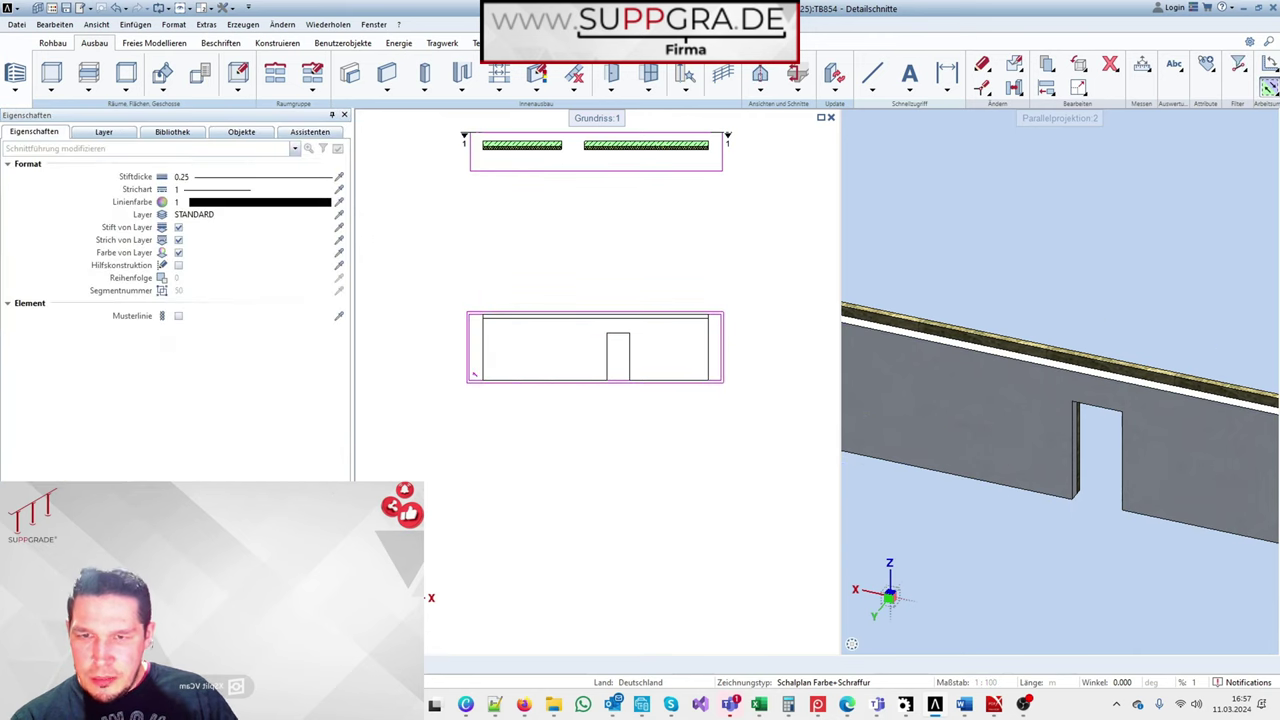
double_click(474, 342)
key(Escape)
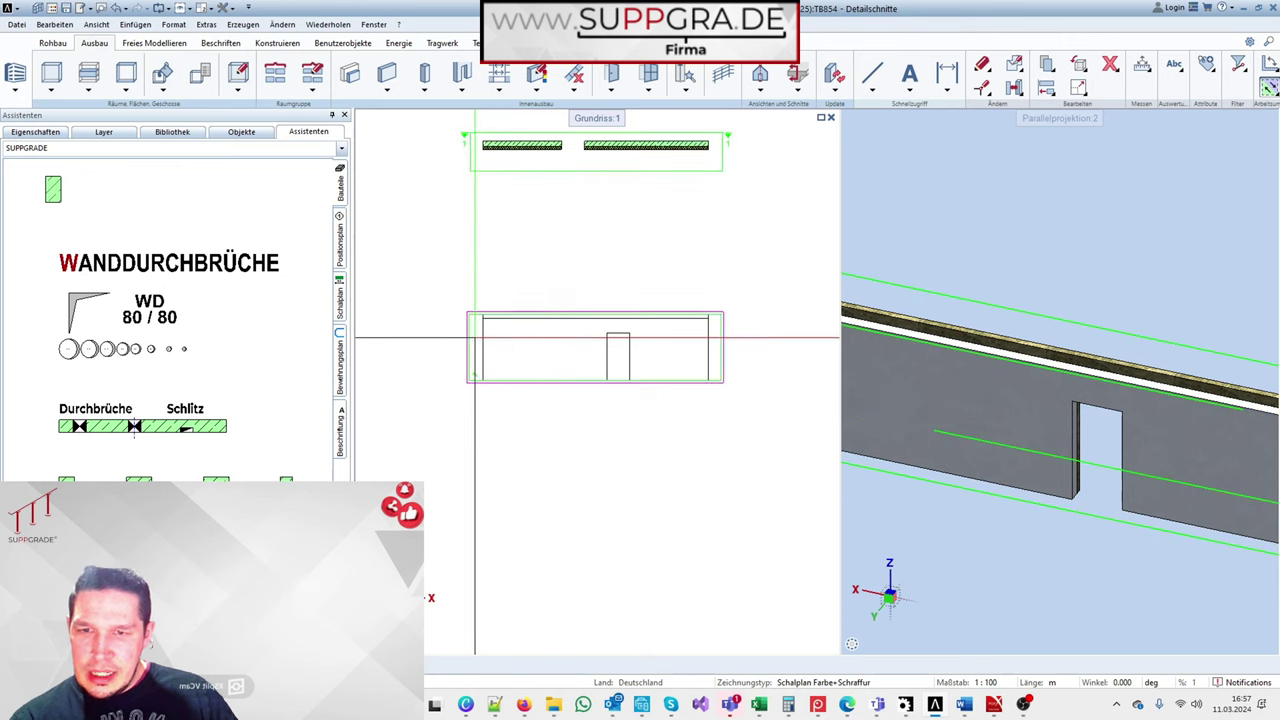
click(590, 318)
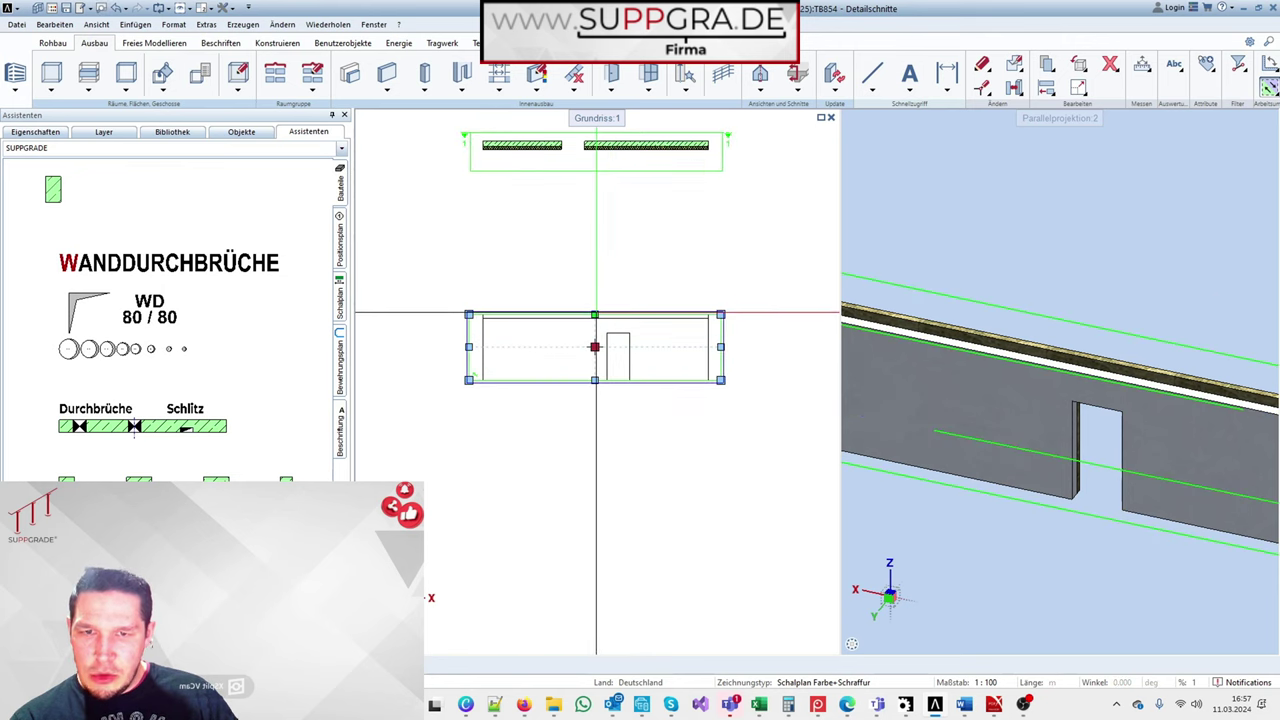
click(596, 312)
click(596, 281)
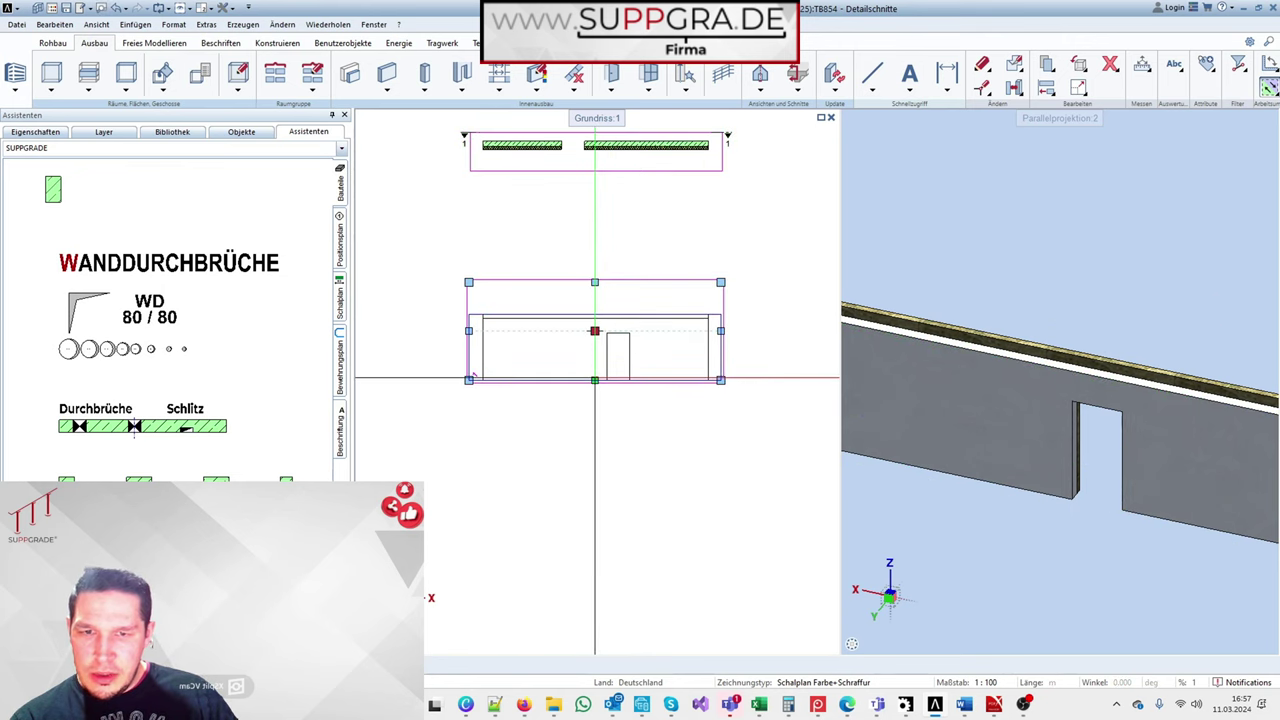
Step: Extend the section line's lower boundary below the bottom of the wall in the generated section
click(606, 429)
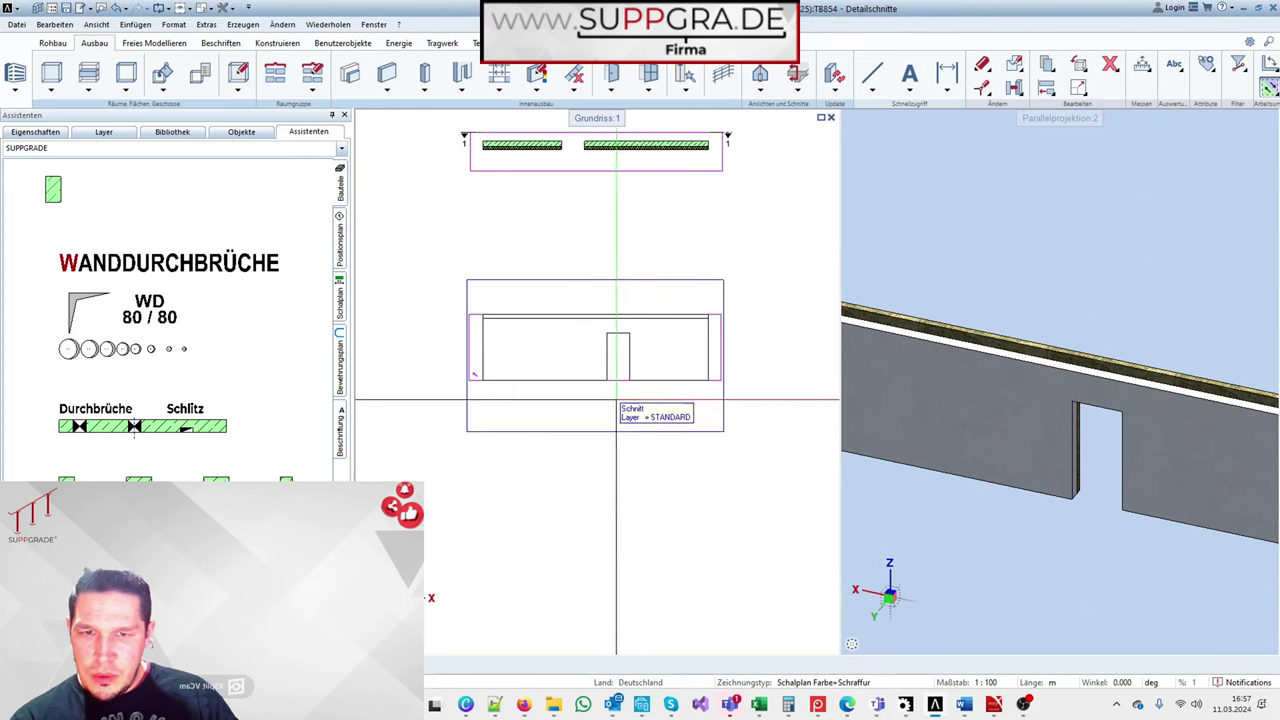
Step: Draw vertical section line 2 through the door opening inside section 1, with its viewing depth ending just left of the opening
right_click(656, 430)
right_click(656, 430)
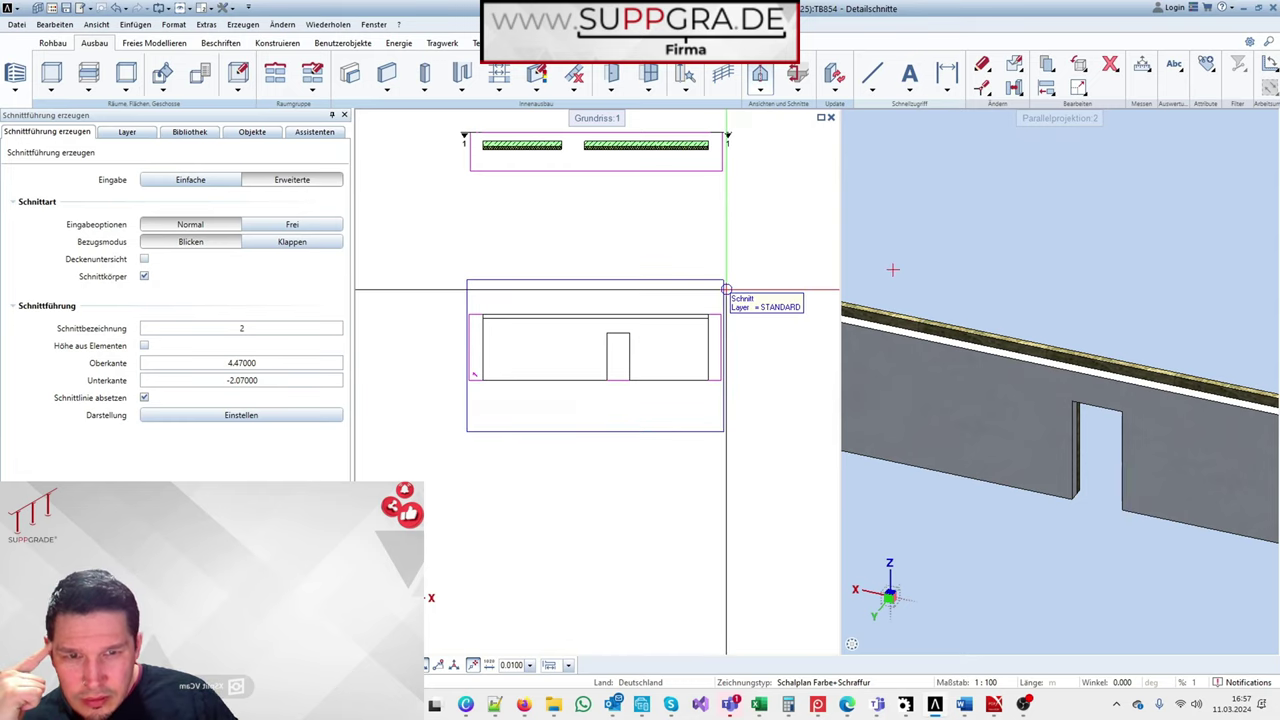
click(726, 289)
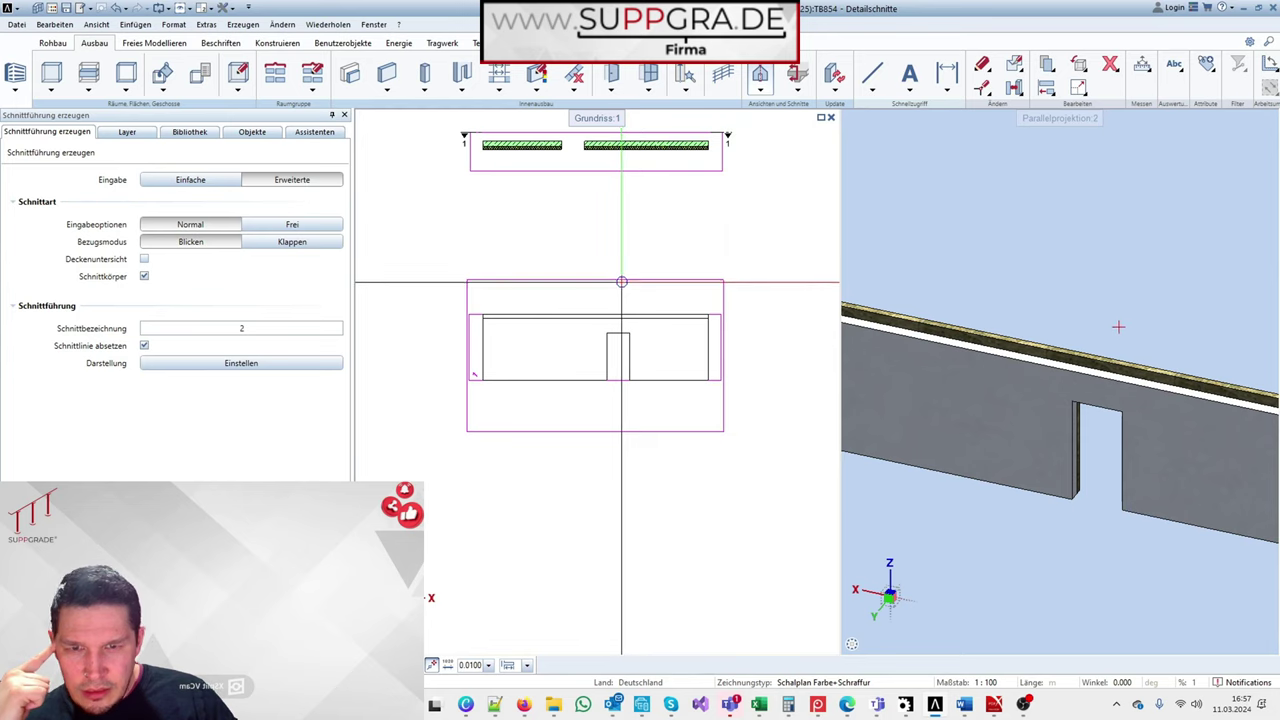
click(620, 298)
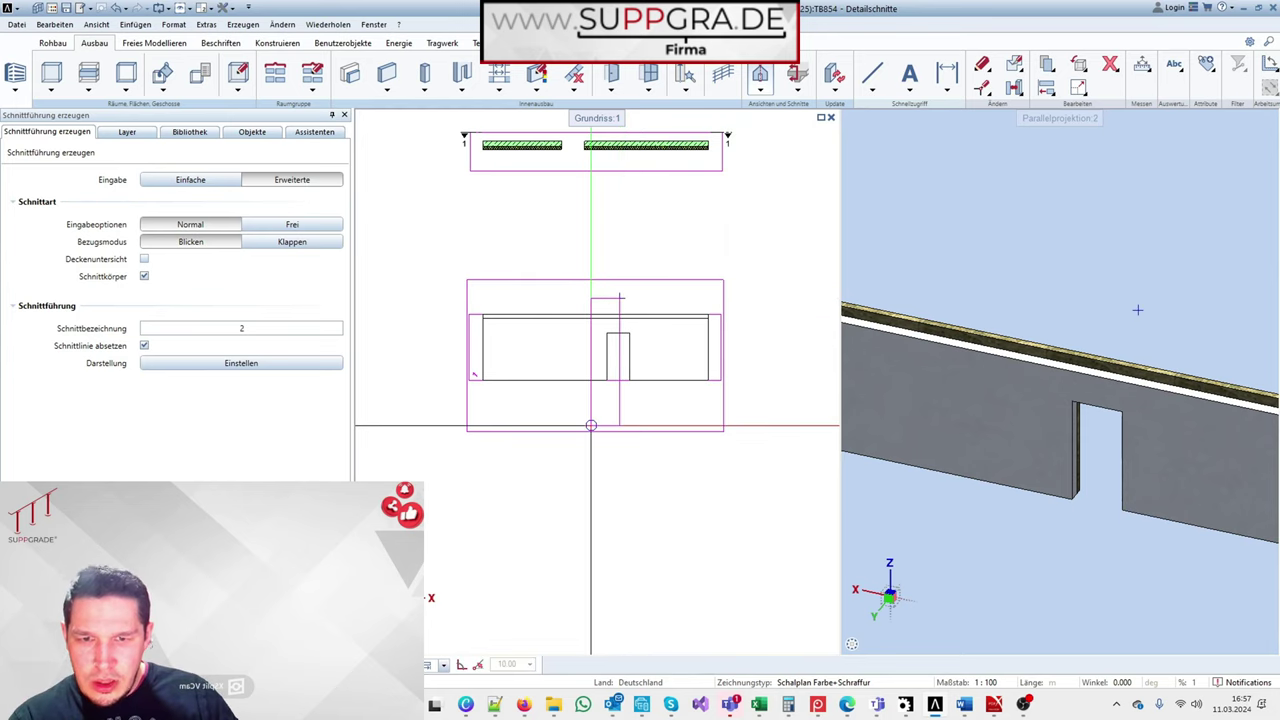
click(591, 426)
key(Escape)
Step: Generate the section from section line 2 and place it to the right of section 1
click(640, 414)
click(786, 348)
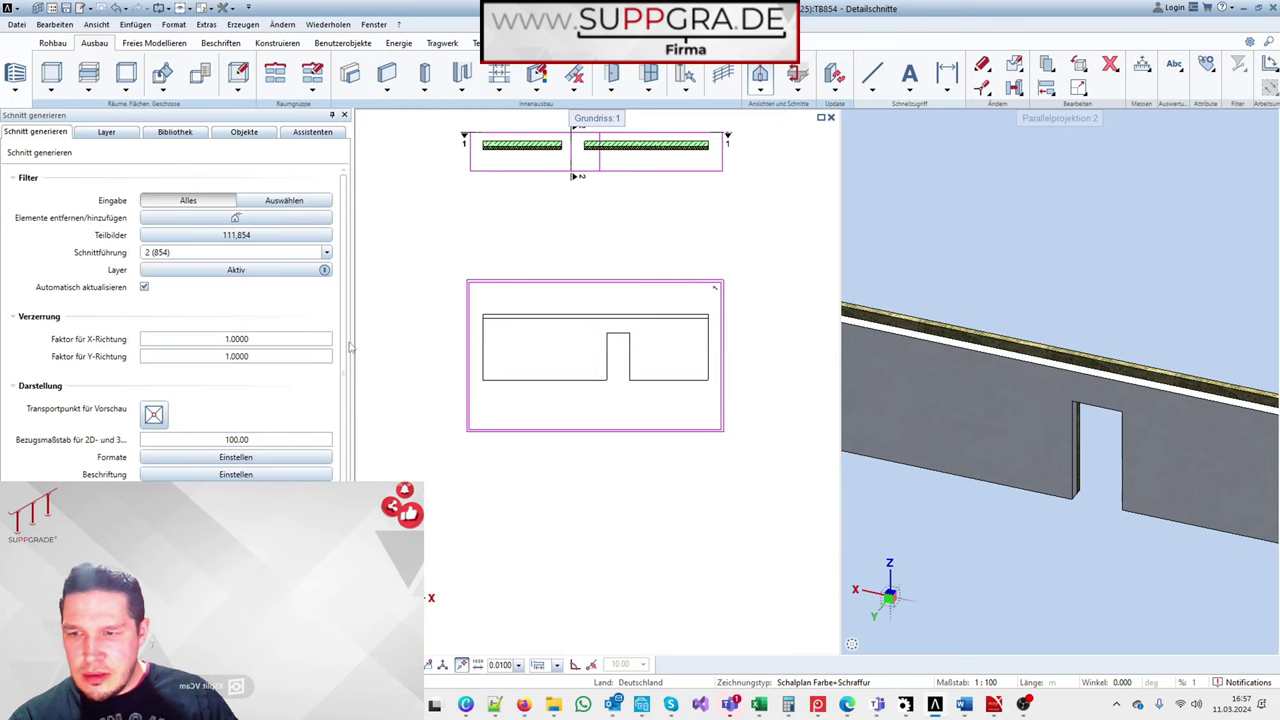
scroll(700, 357, up, 2)
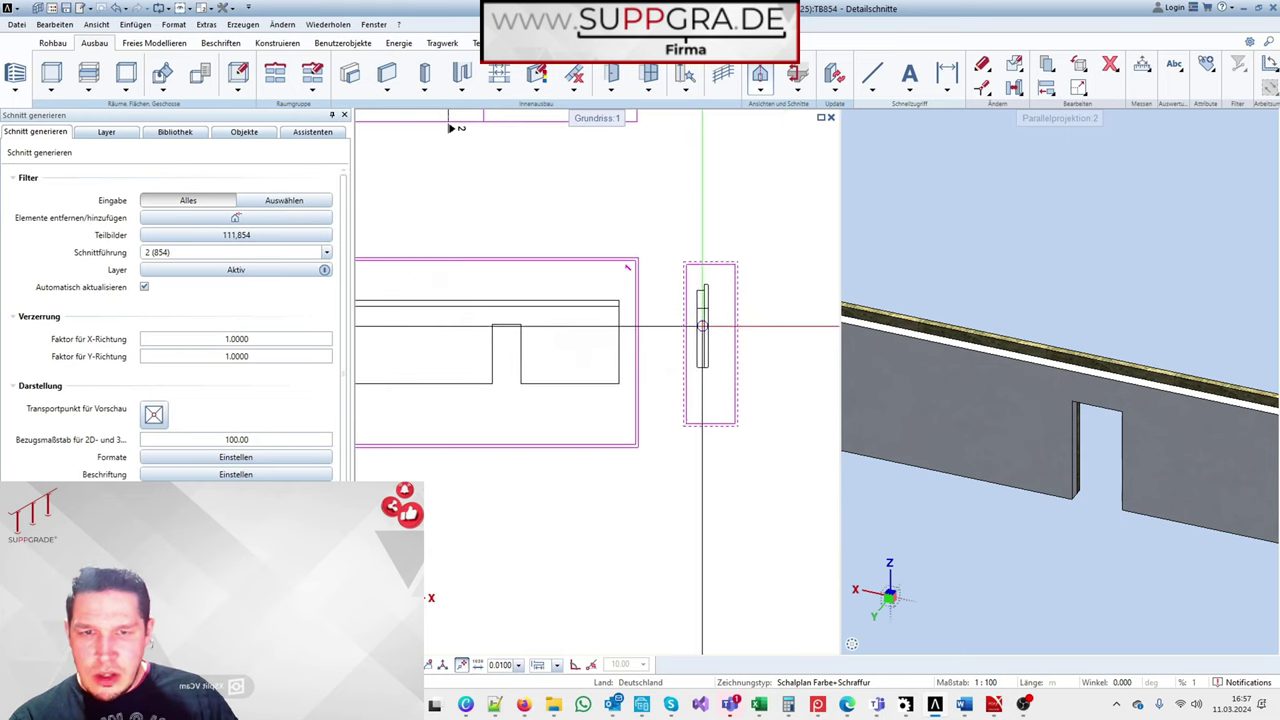
click(741, 341)
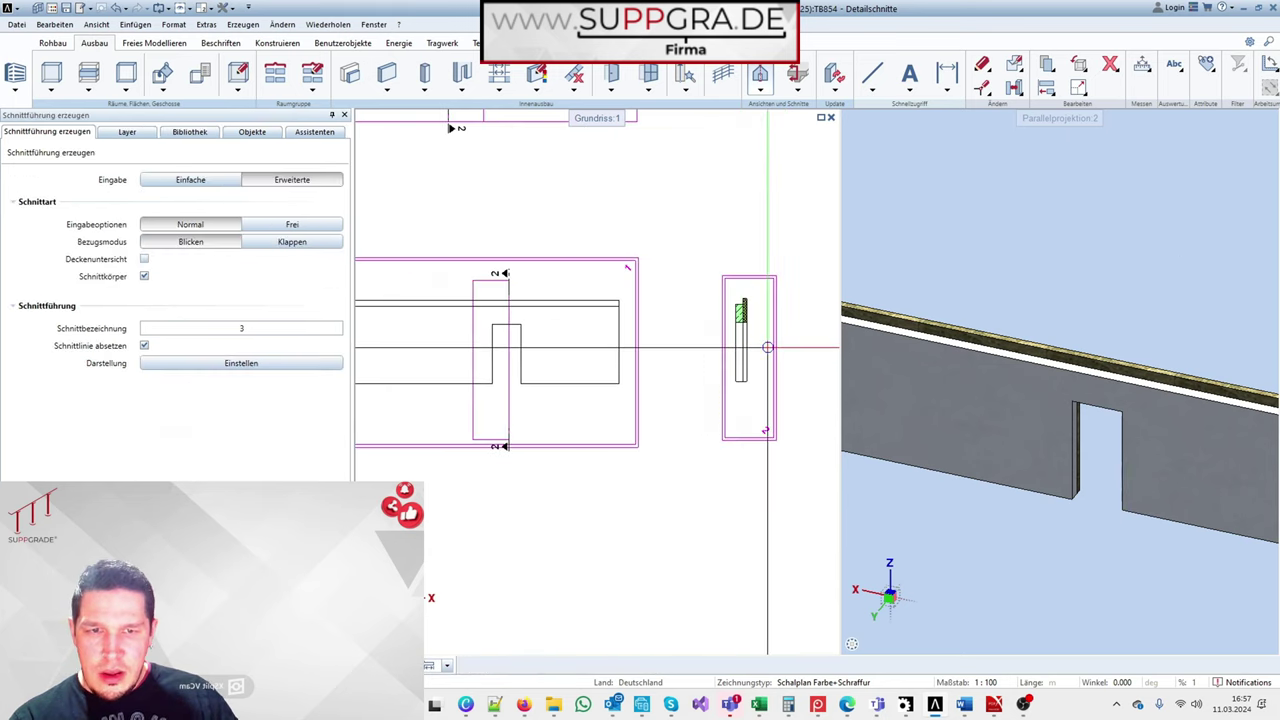
key(Escape)
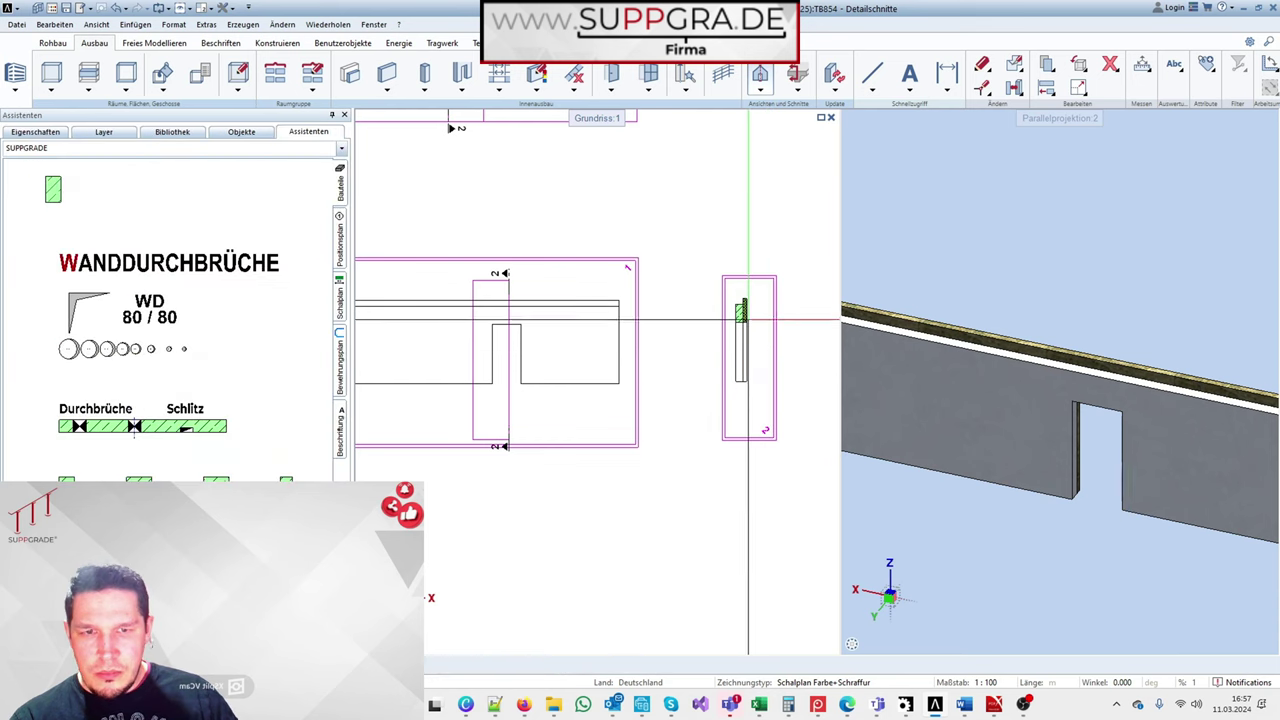
Step: Move generated section 2 level with section 1, using the top corners of the concrete wall layer as reference points
click(723, 293)
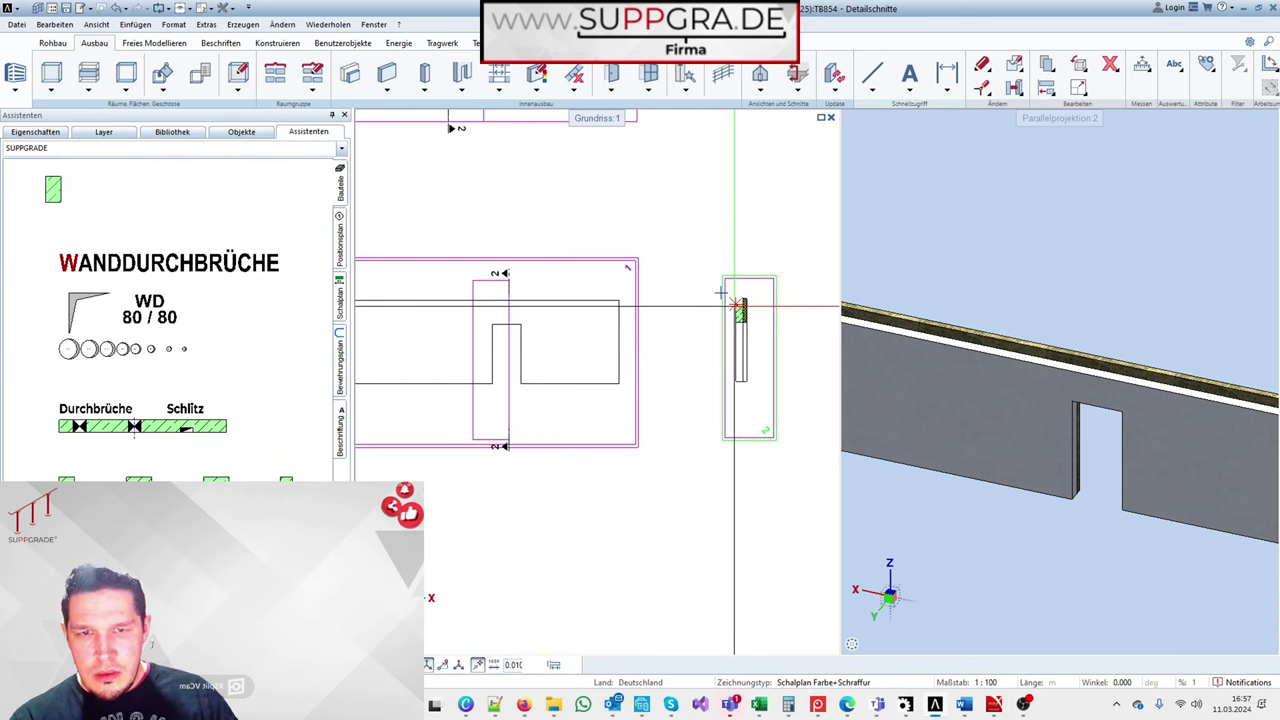
drag(720, 292, 605, 287)
right_click(618, 307)
click(652, 368)
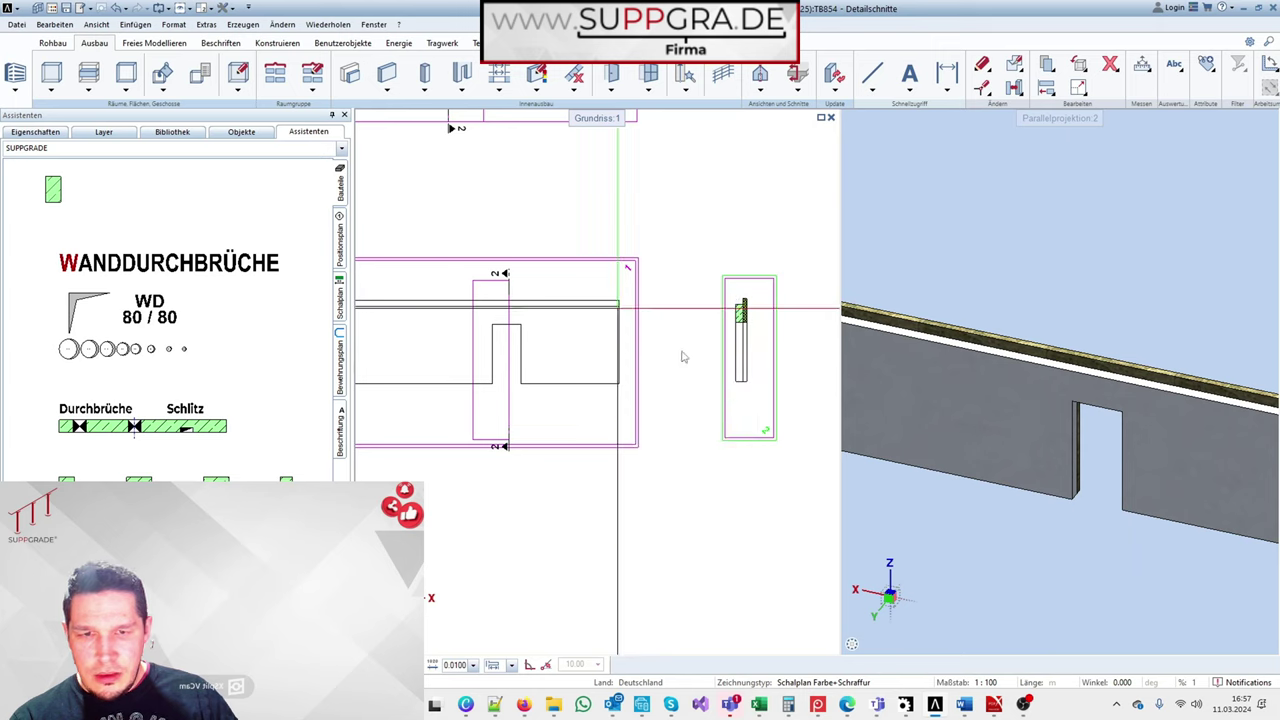
click(717, 349)
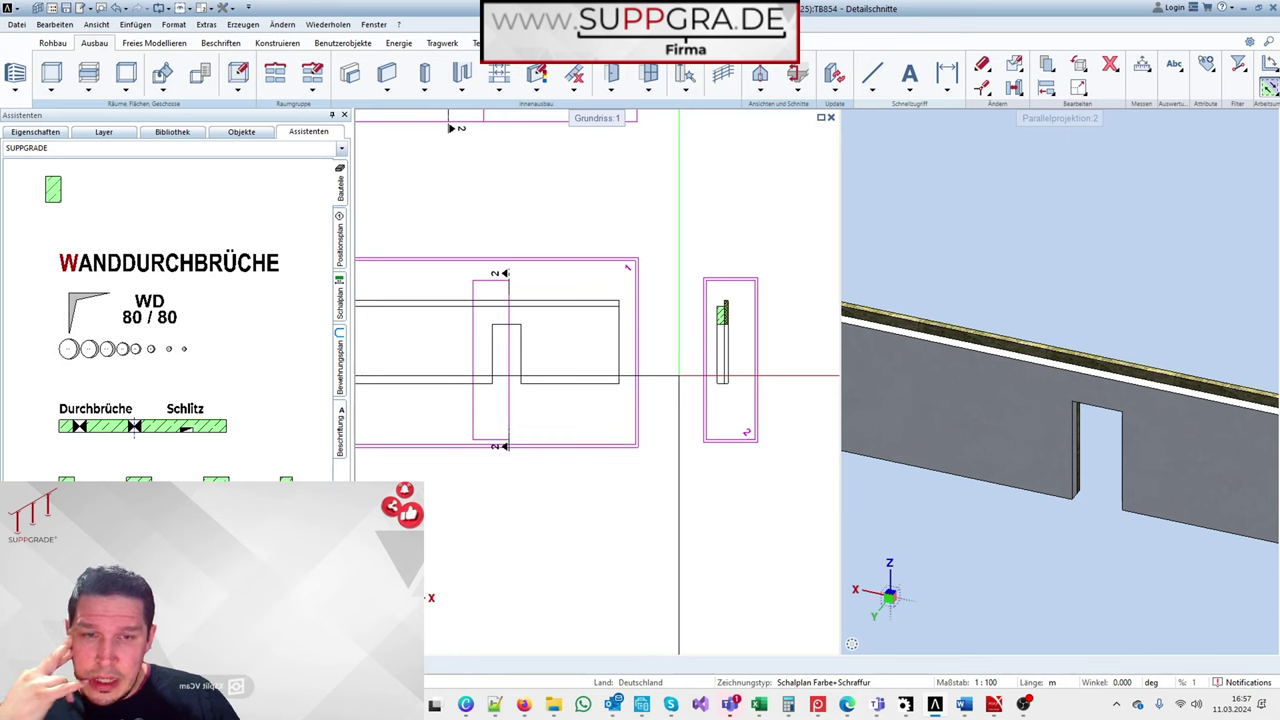
Step: Try to shorten section line 2's viewing depth to the left edge of the door opening by its outline handles
click(479, 350)
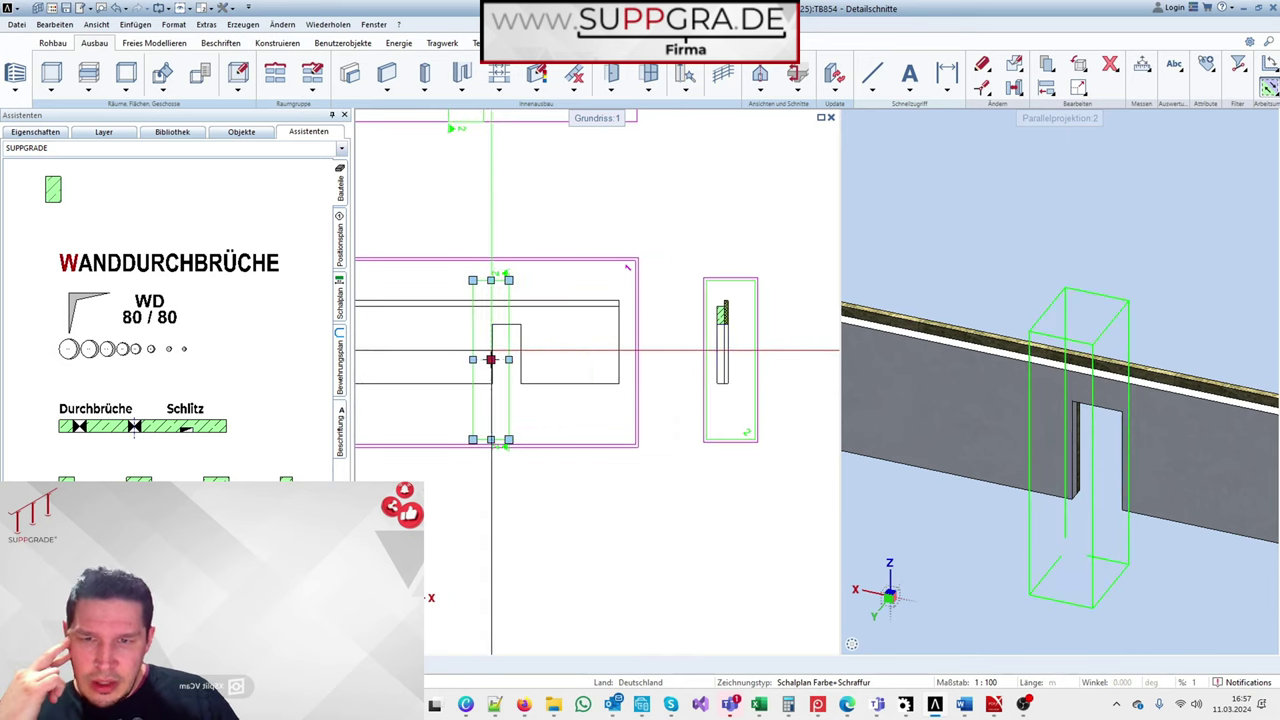
click(490, 359)
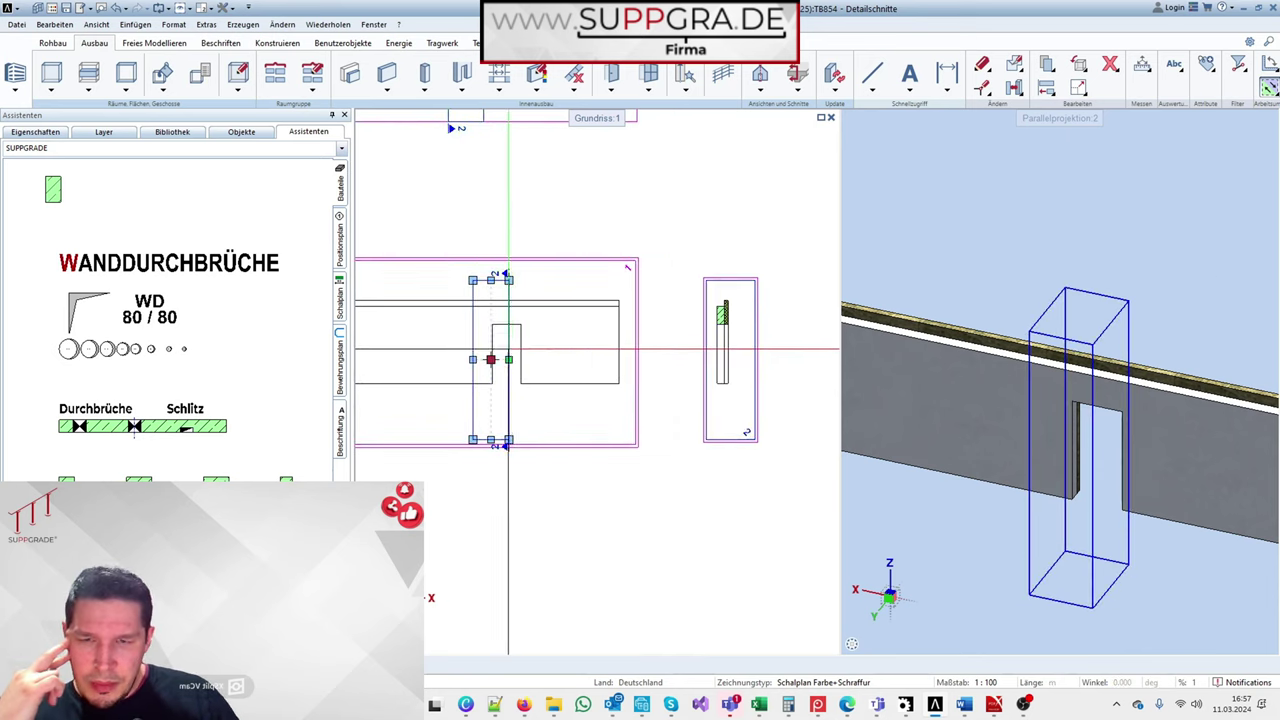
scroll(488, 348, up, 3)
click(453, 380)
scroll(493, 380, up, 6)
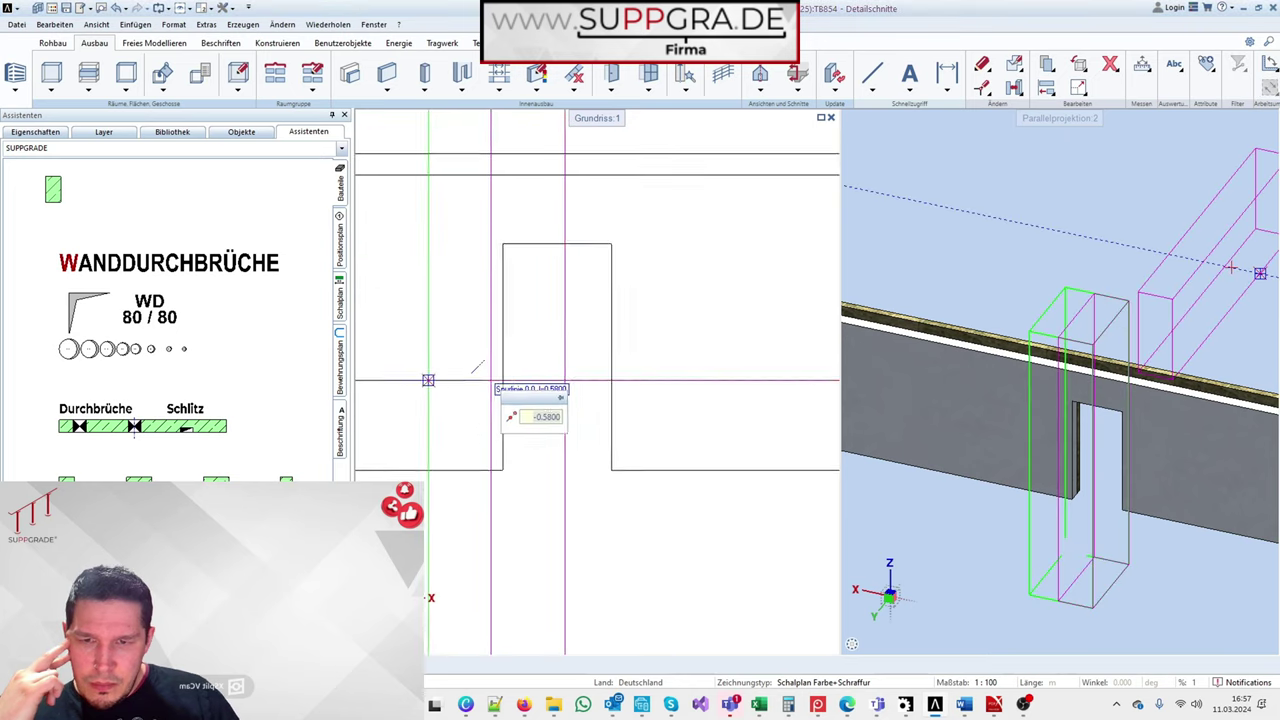
click(532, 378)
scroll(536, 382, down, 5)
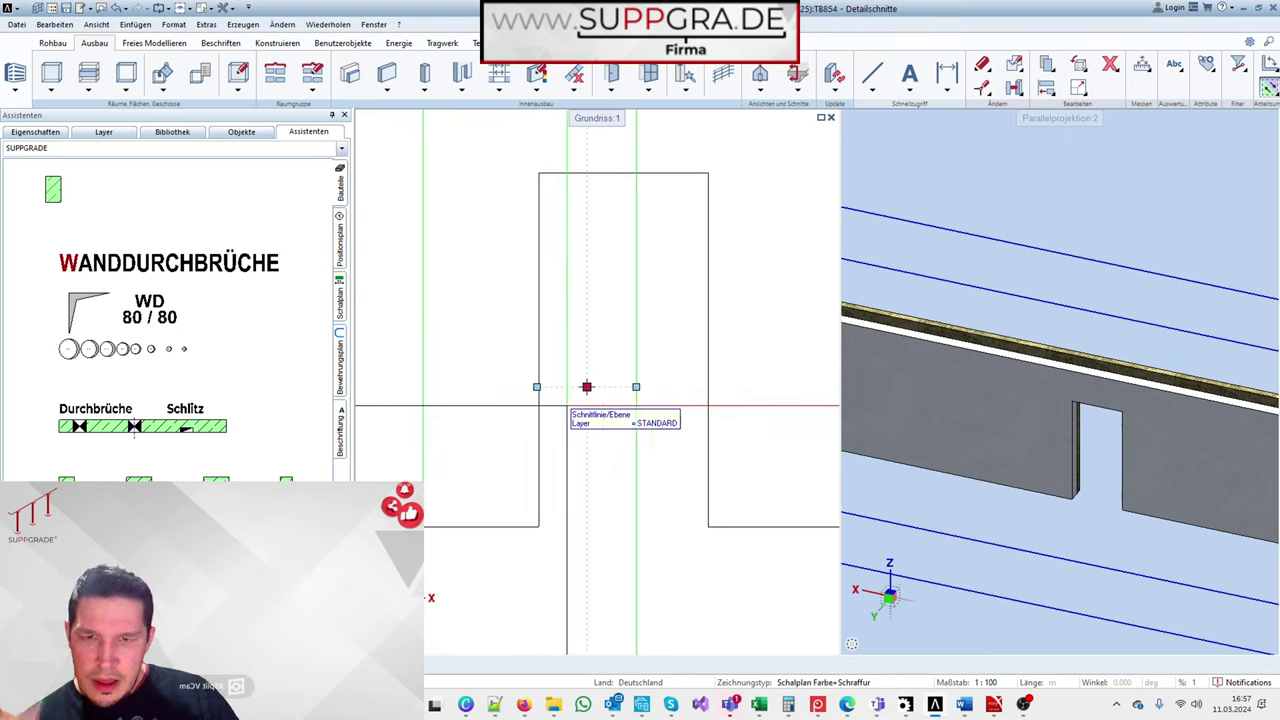
key(Escape)
Step: Stretch section line 2's left depth boundary horizontally, with Y-Fest, to the lower-left corner of the door opening
key(p)
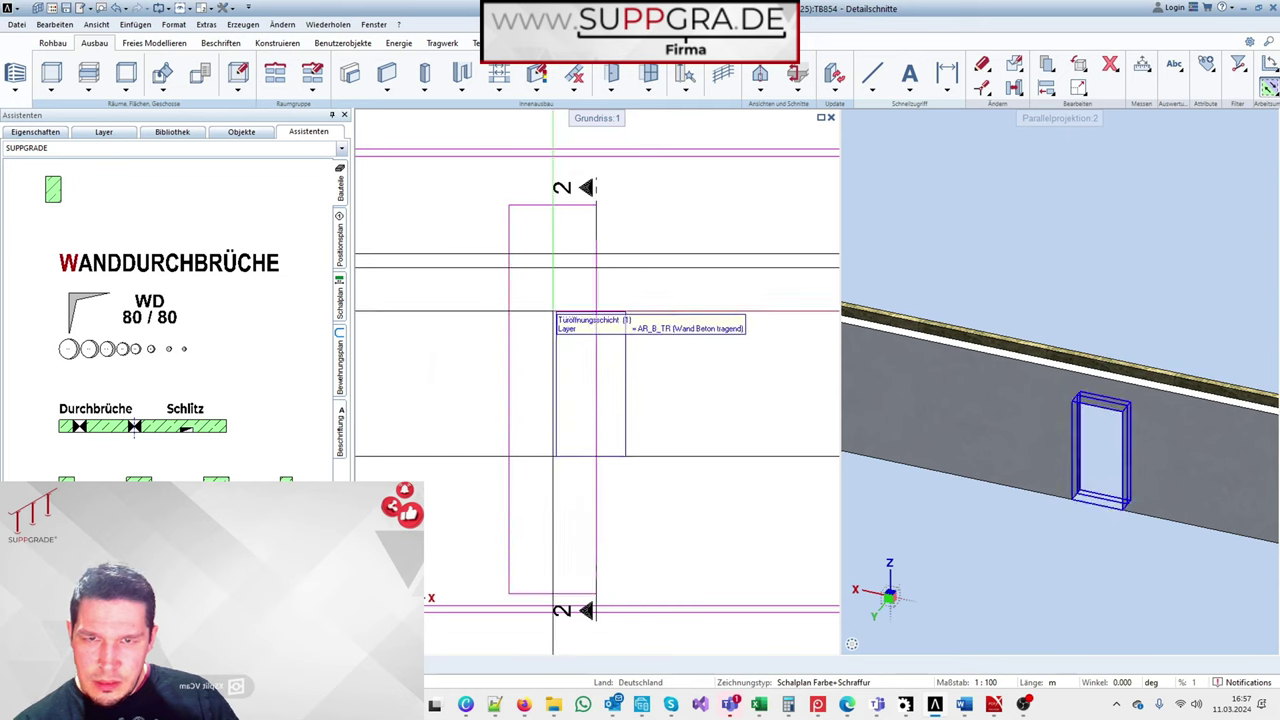
drag(503, 192, 523, 218)
scroll(523, 218, down, 1)
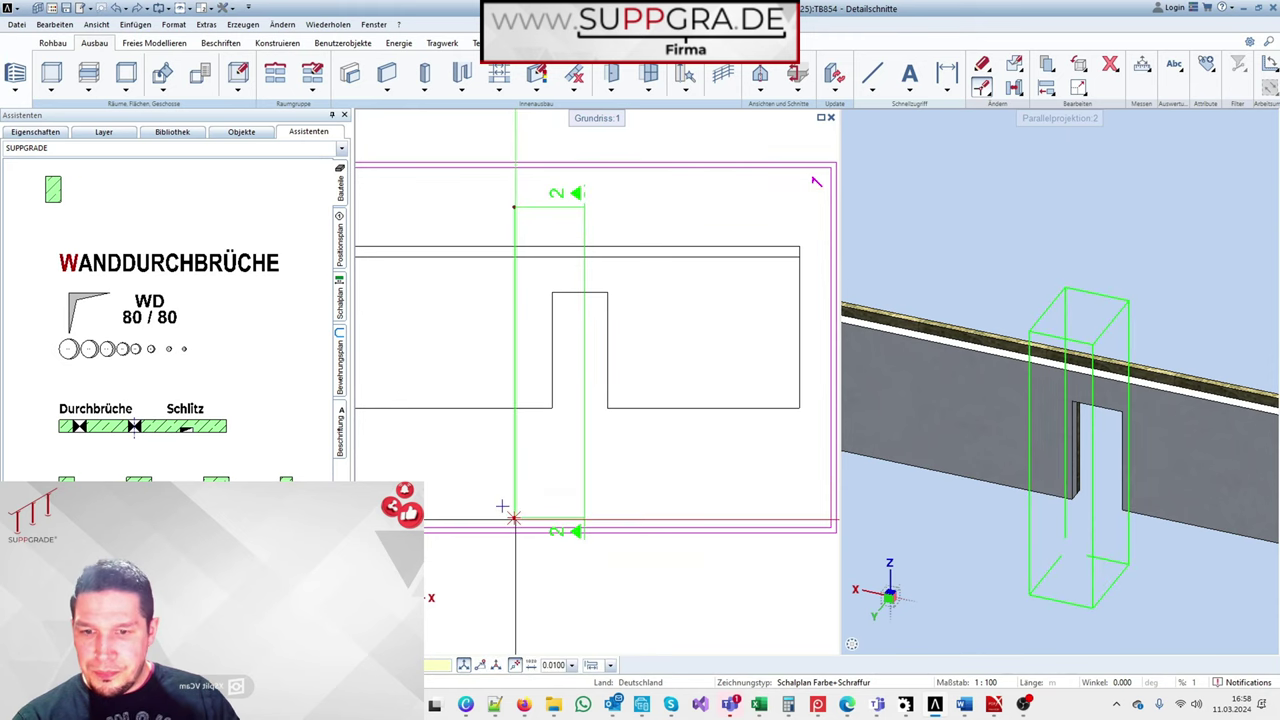
right_click(514, 519)
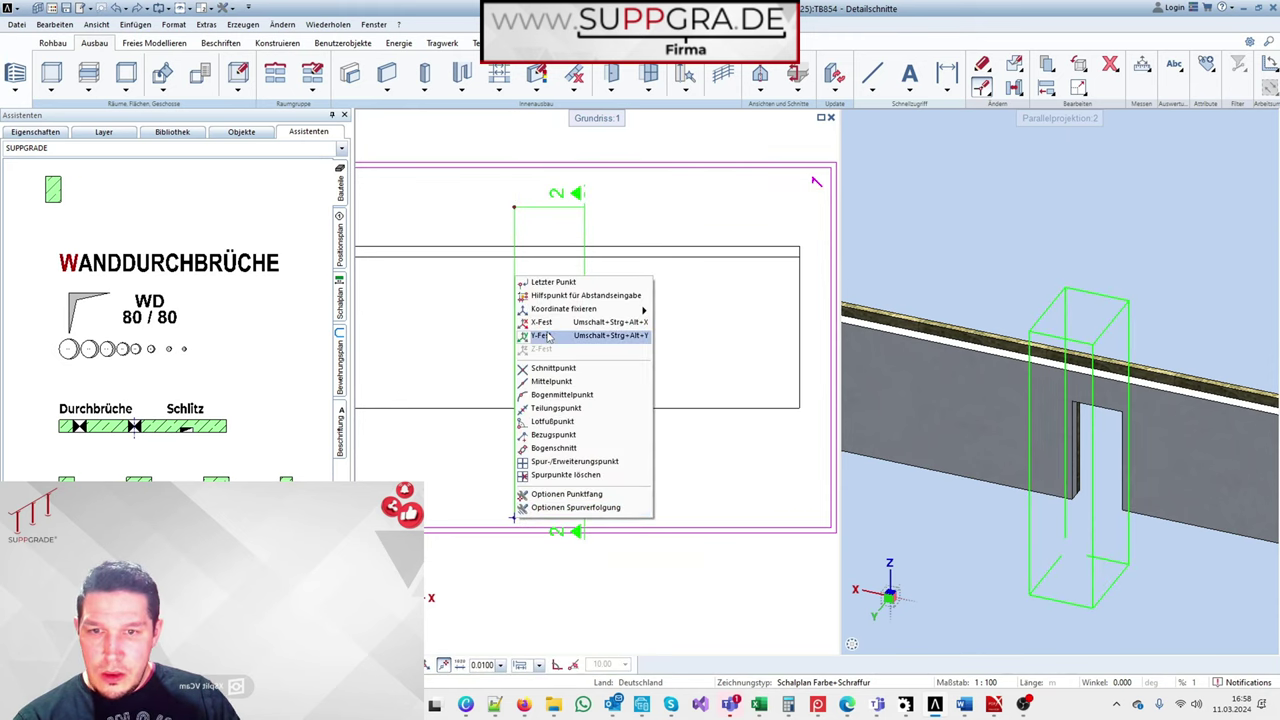
click(548, 337)
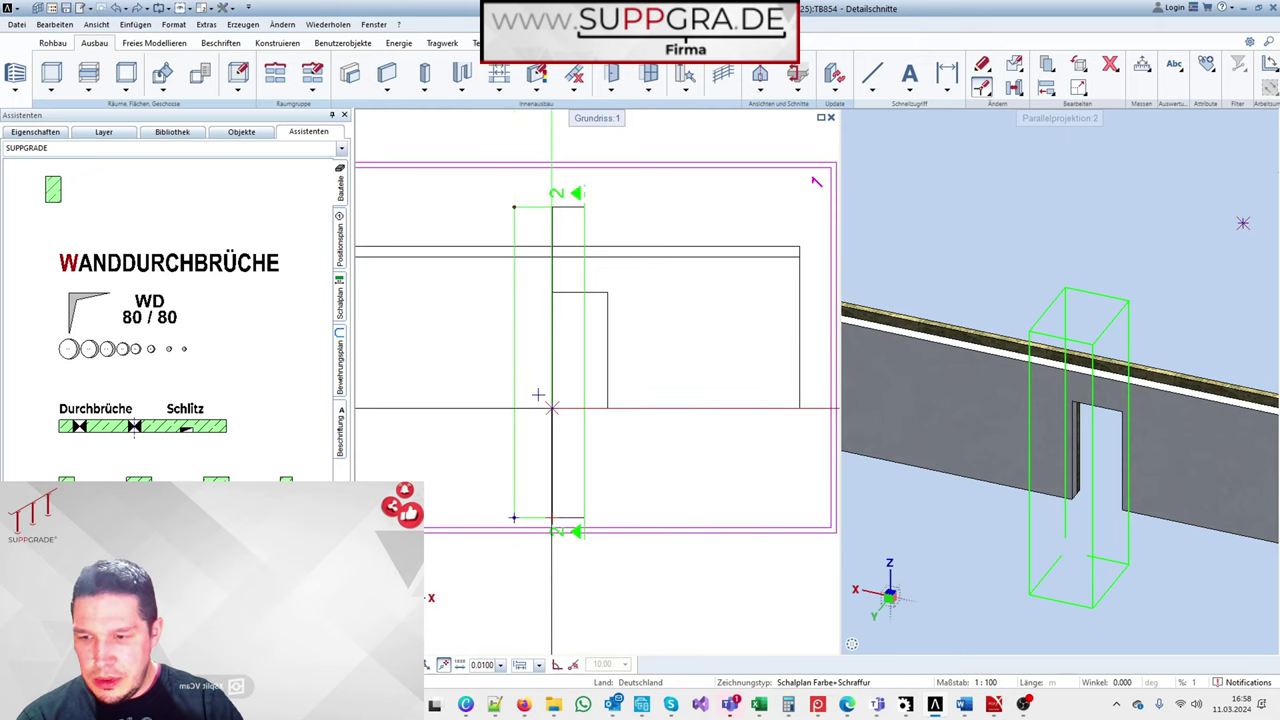
click(551, 408)
key(Escape)
Step: Sketch a column of freehand horizontal strokes left of the door opening and join them with a long vertical stroke
scroll(542, 300, up, 4)
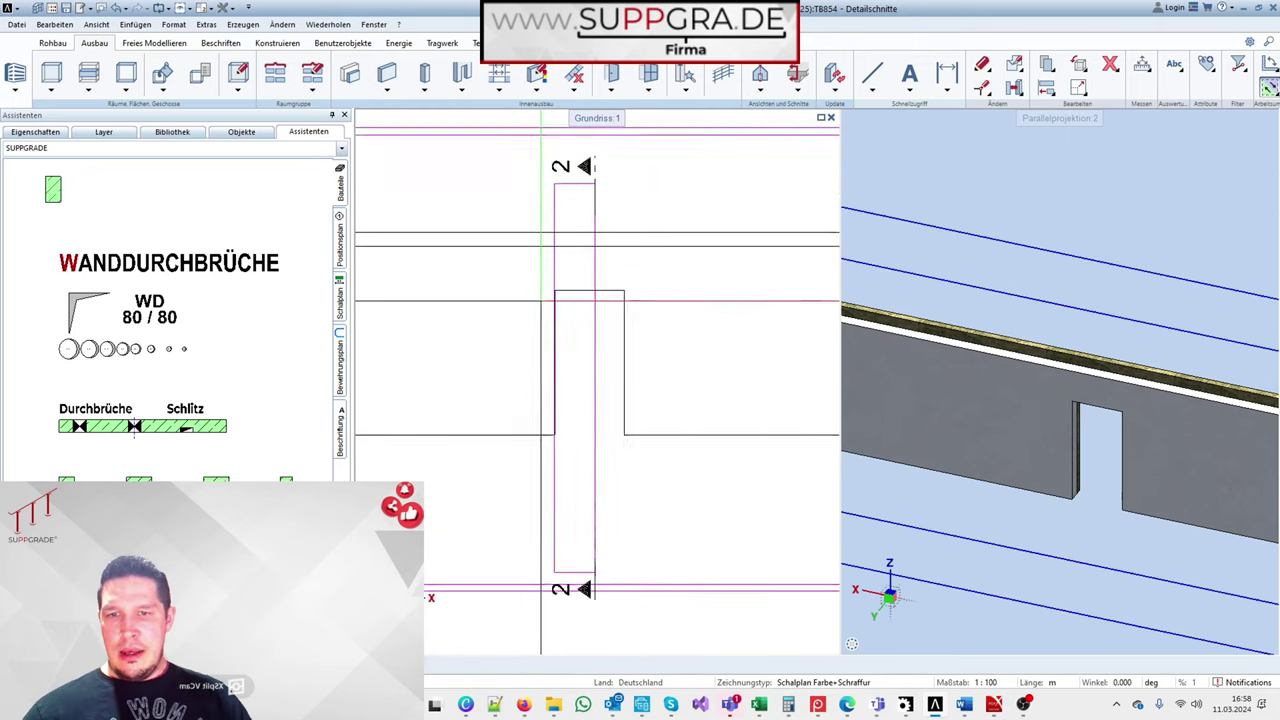
drag(460, 287, 540, 298)
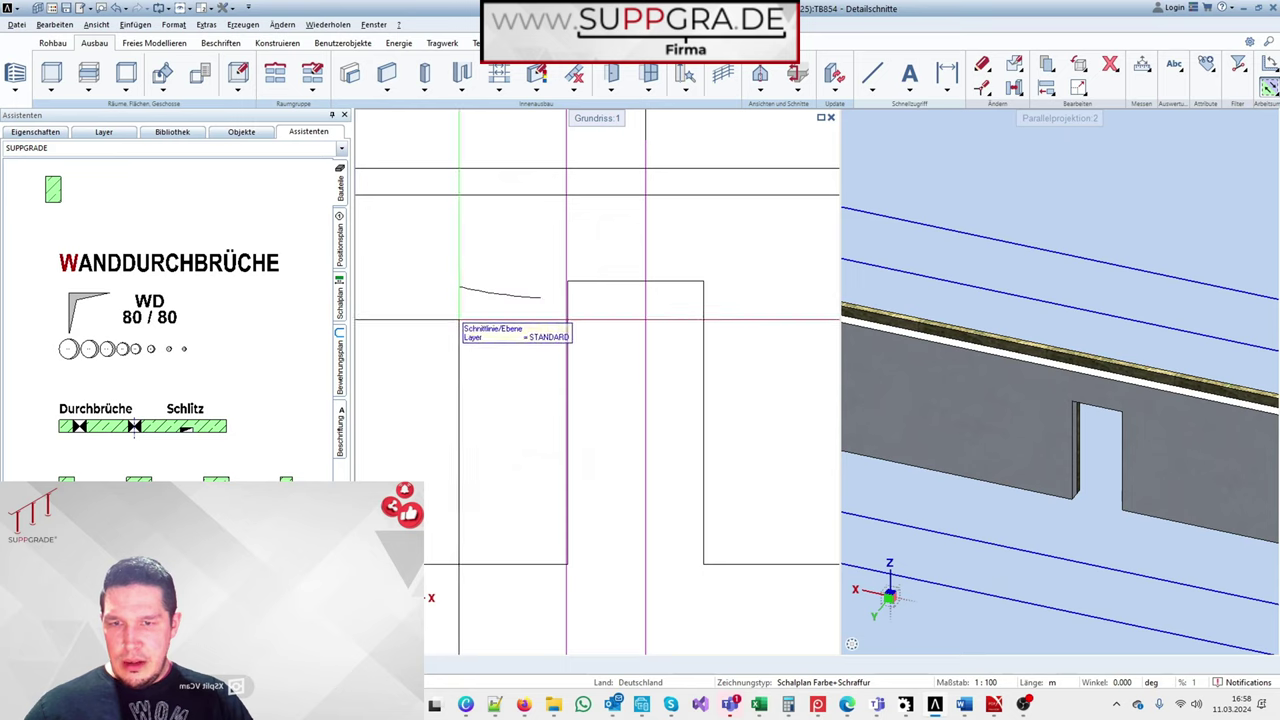
drag(460, 320, 535, 322)
drag(466, 357, 546, 361)
drag(467, 389, 551, 398)
drag(480, 430, 556, 435)
drag(466, 463, 558, 473)
drag(479, 503, 546, 516)
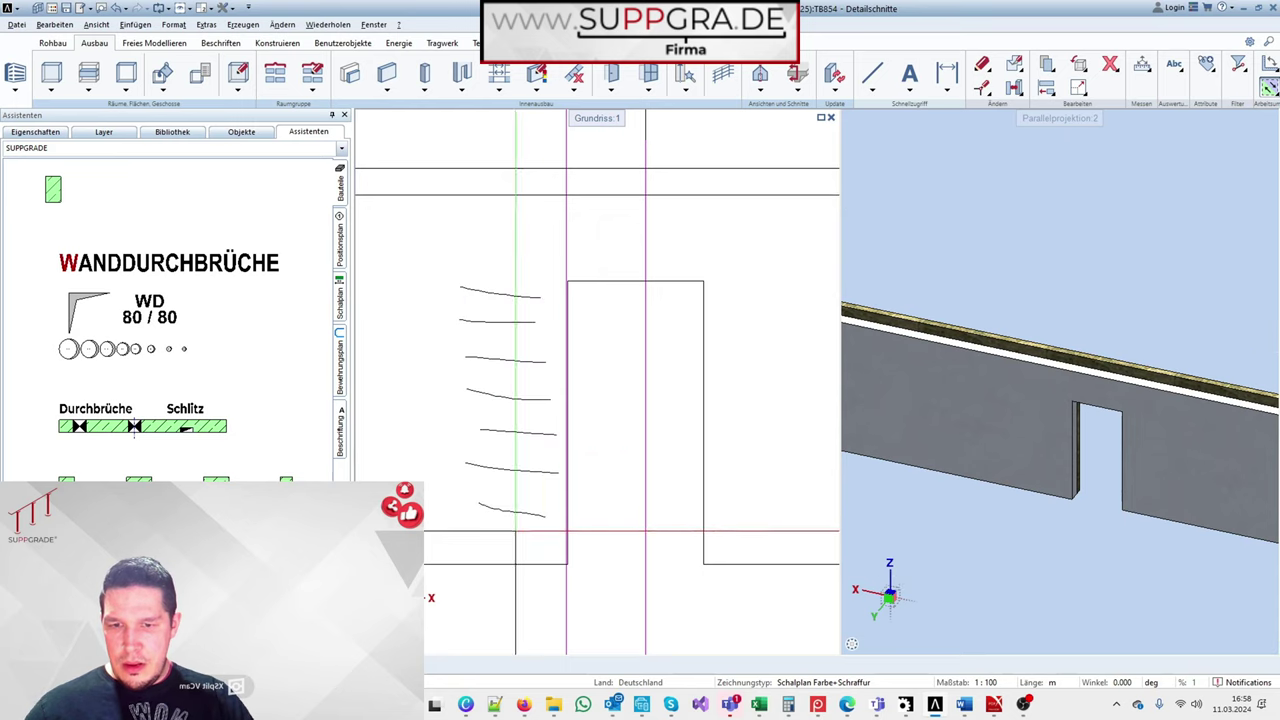
drag(531, 199, 543, 309)
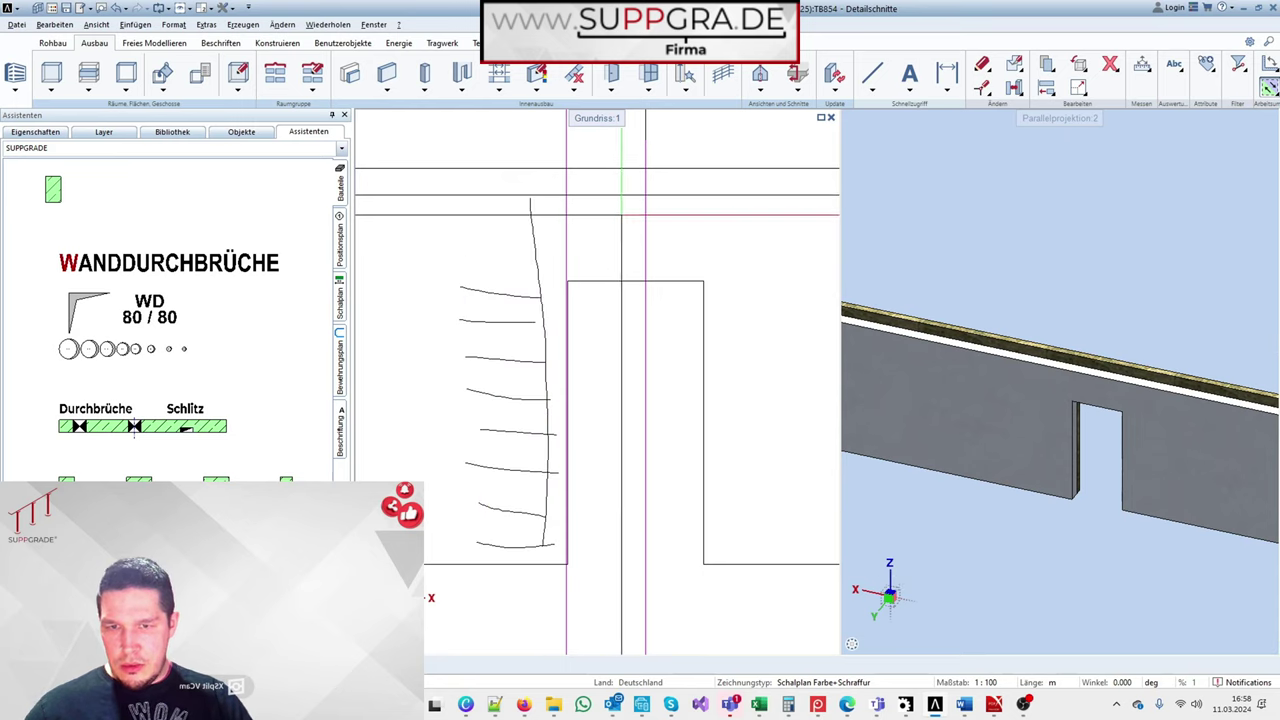
Step: Sketch freehand strokes right of the door opening: a diagonal from the lintel, a long vertical and short horizontal marks
drag(670, 195, 789, 353)
drag(718, 219, 728, 531)
drag(797, 495, 812, 491)
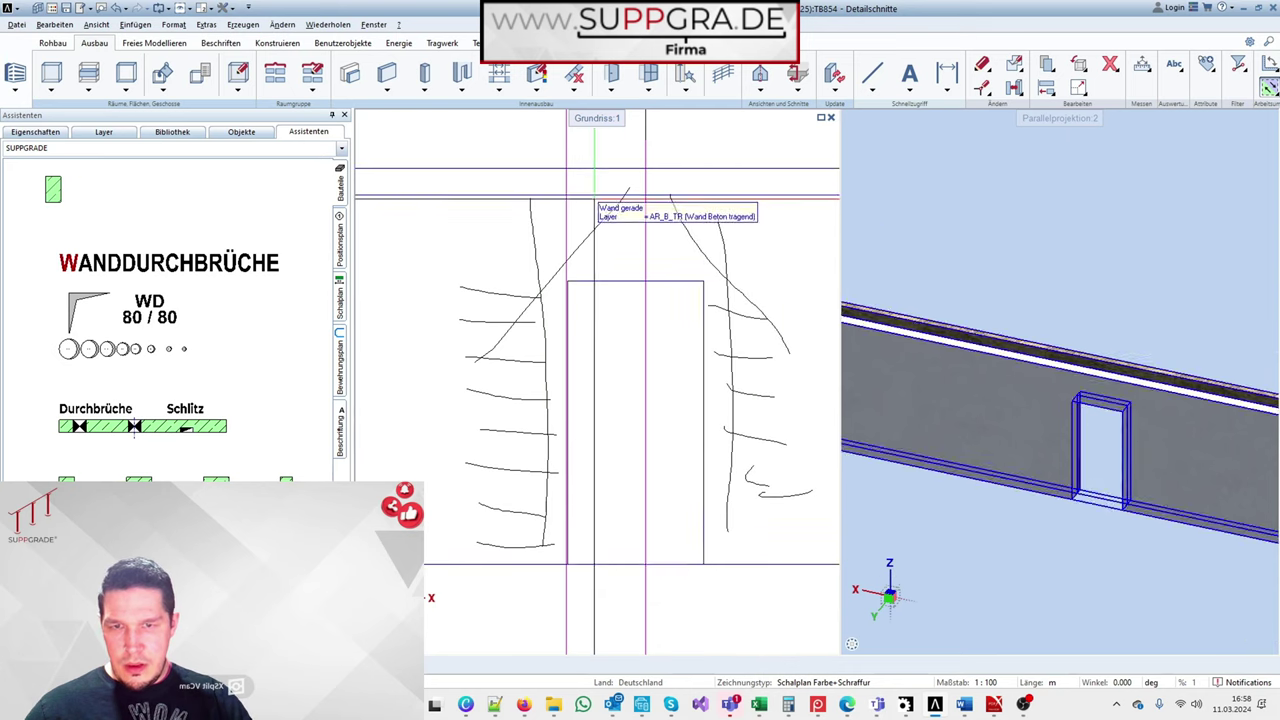
Step: Sketch freehand vertical strokes across the lintel above the door opening, with long horizontal strokes along its upper and lower edges
drag(582, 196, 593, 269)
mouse_move(601, 188)
mouse_down()
mouse_move(608, 260)
mouse_move(636, 265)
mouse_up()
drag(649, 177, 658, 260)
drag(701, 203, 701, 258)
drag(533, 179, 823, 177)
drag(558, 257, 828, 254)
mouse_move(585, 170)
mouse_down()
mouse_move(593, 211)
mouse_move(627, 206)
mouse_up()
mouse_move(649, 178)
mouse_down()
mouse_move(677, 197)
mouse_move(718, 196)
mouse_up()
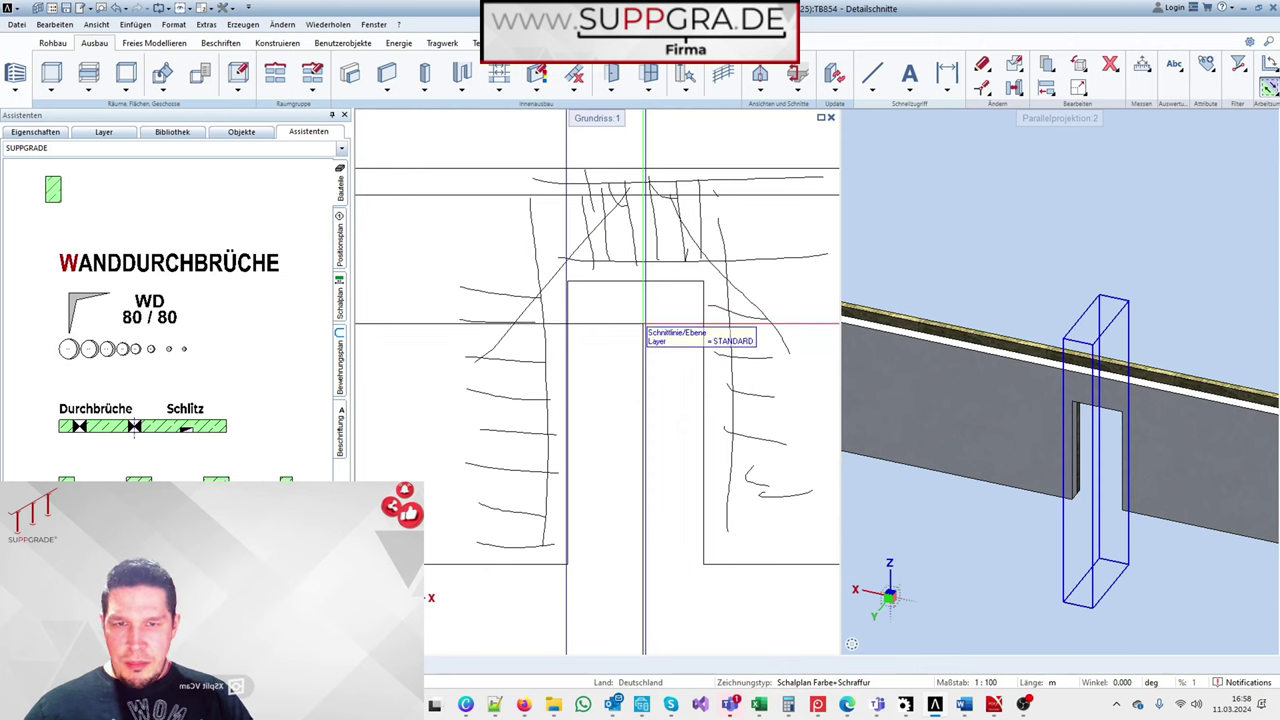
Step: Examine the sketched lintel in section 1 and compare it with the cut wall layers in generated section 2
scroll(650, 200, up, 3)
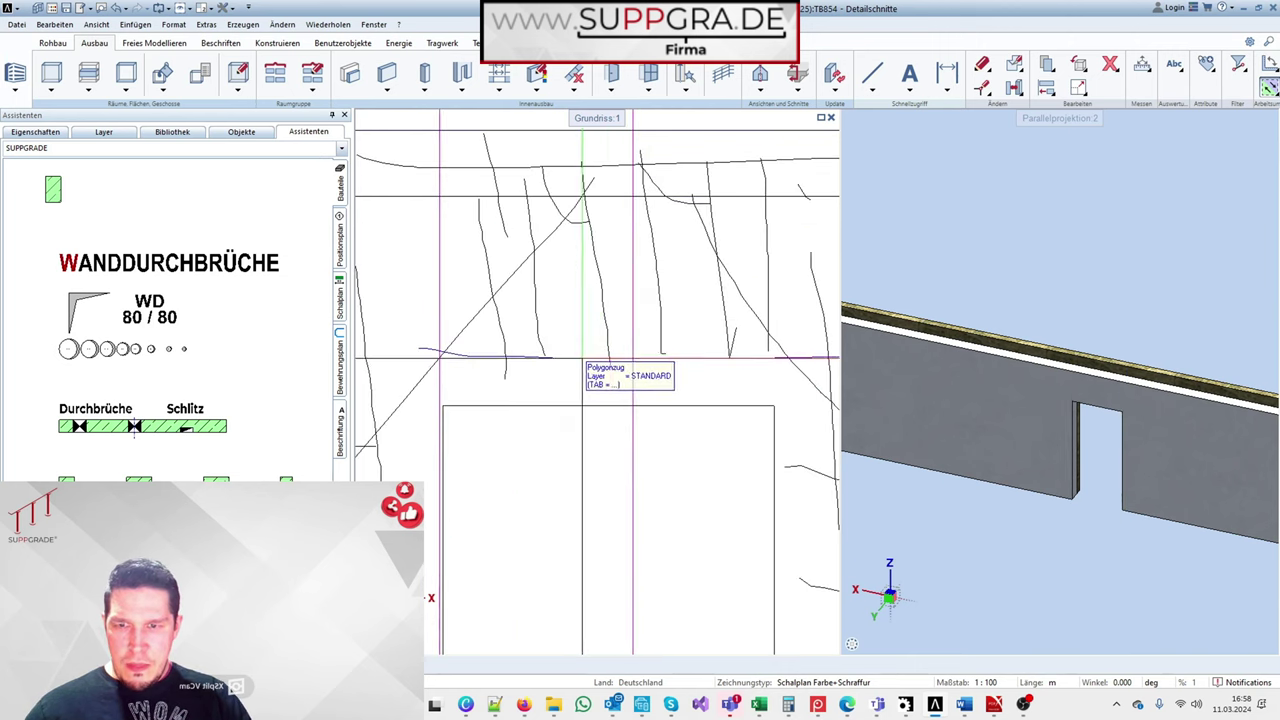
scroll(582, 360, down, 3)
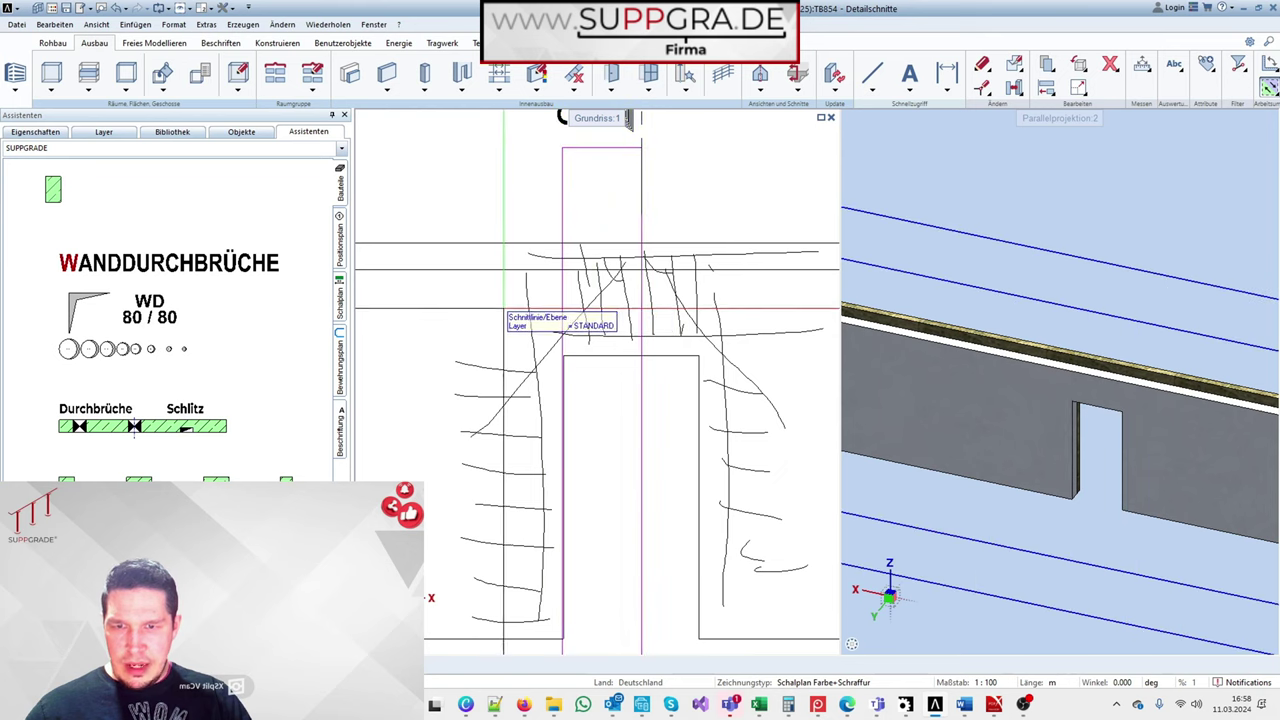
scroll(512, 520, down, 5)
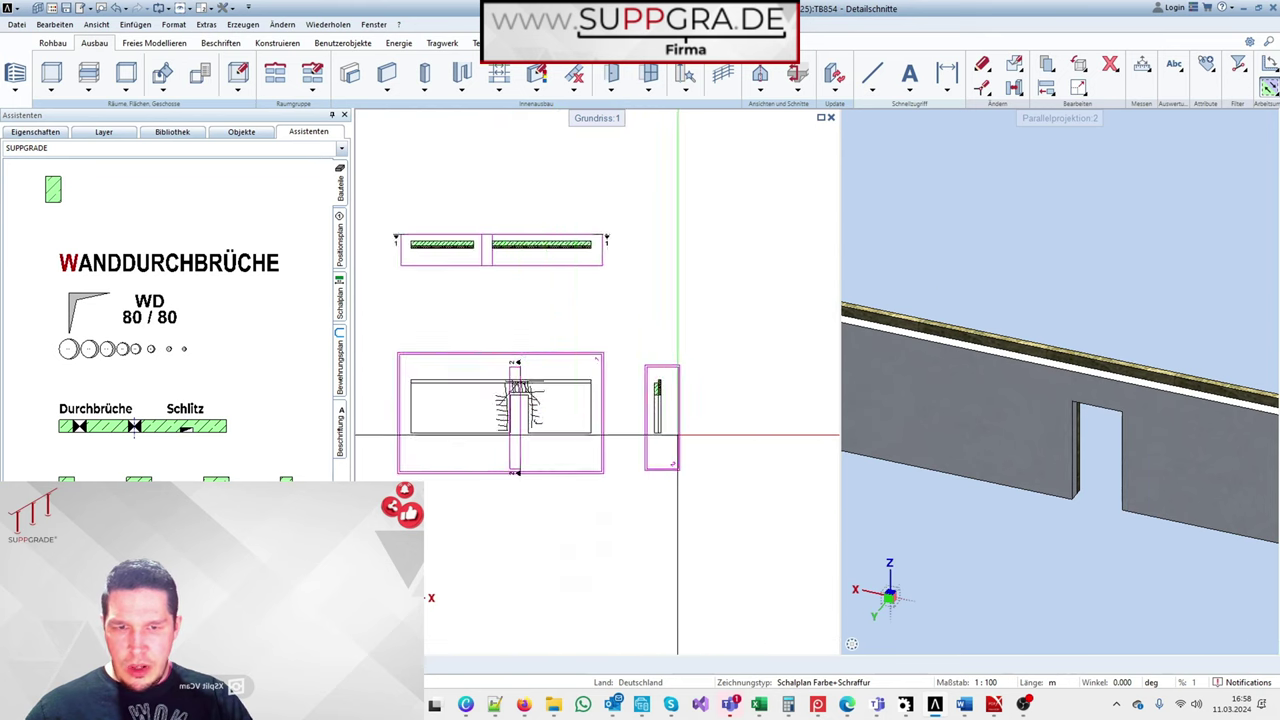
scroll(662, 436, up, 5)
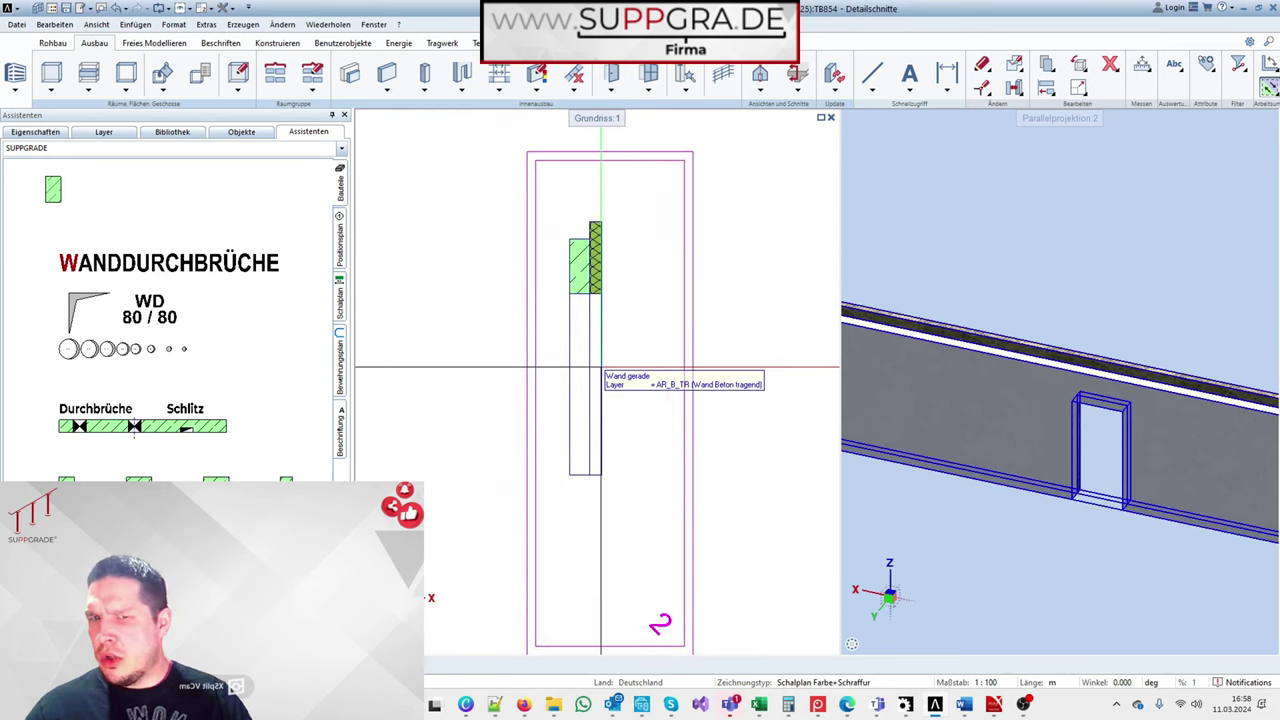
scroll(600, 368, down, 4)
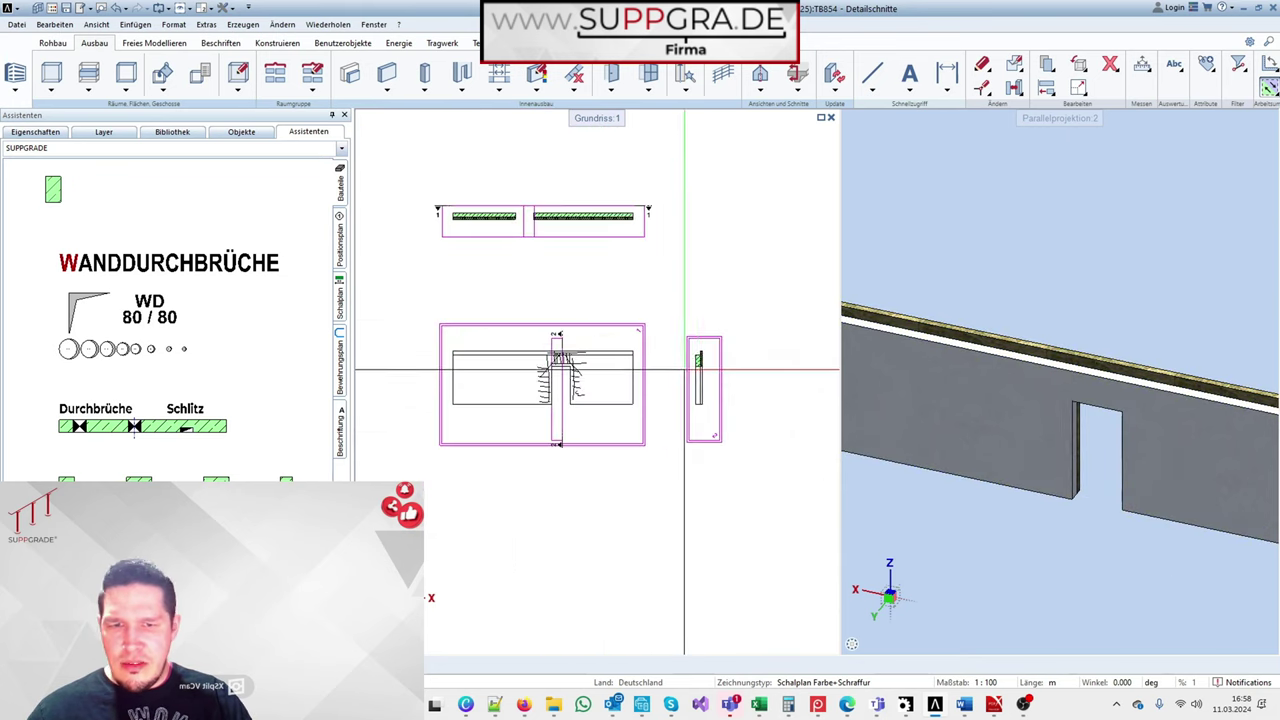
scroll(678, 376, up, 3)
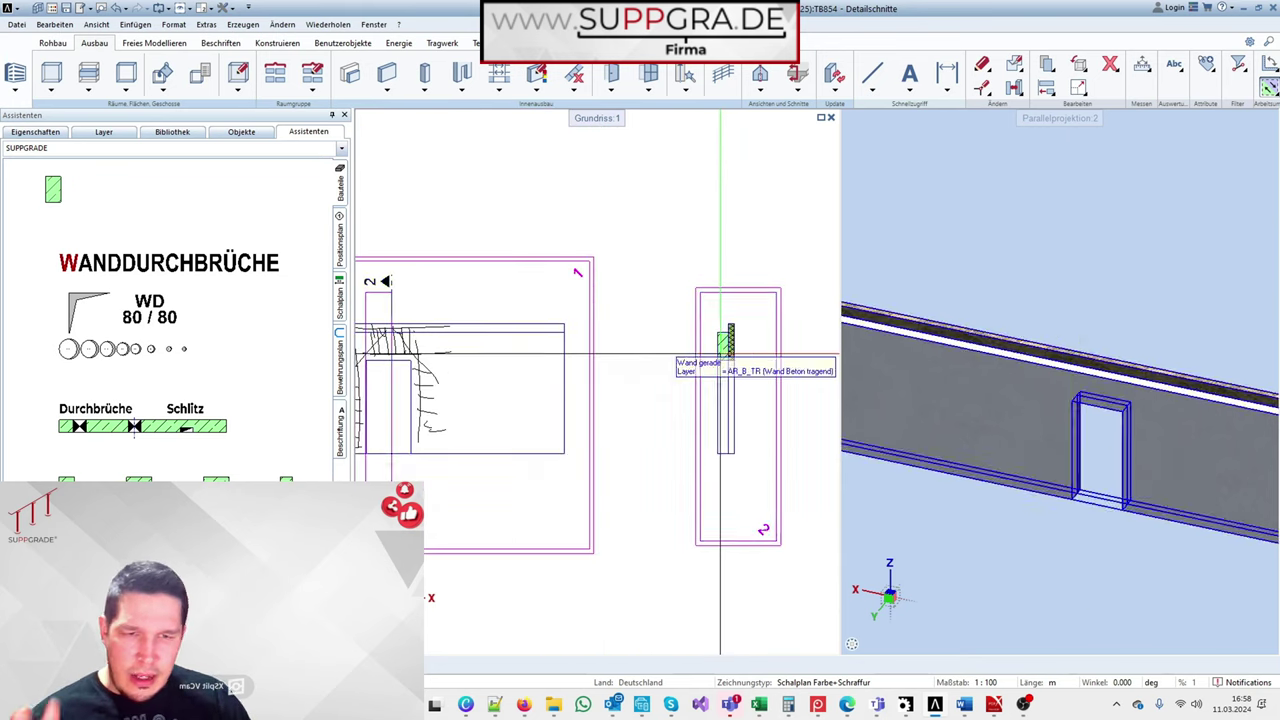
scroll(687, 388, down, 2)
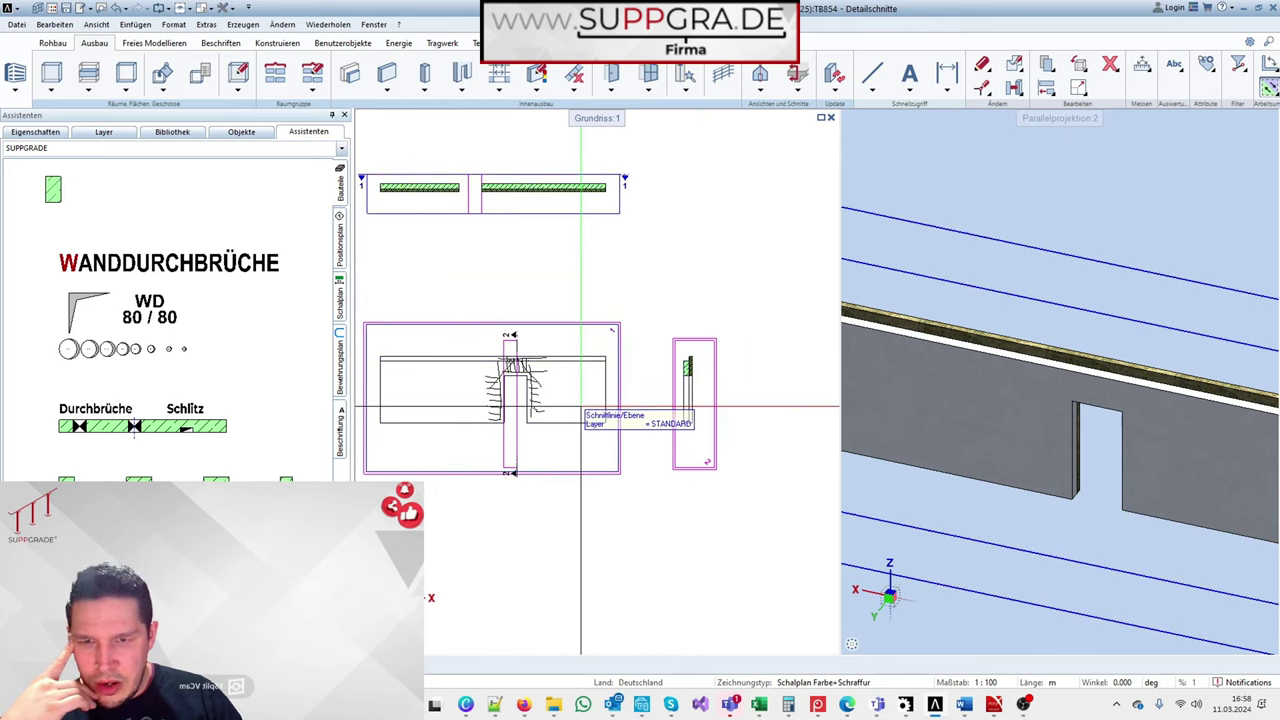
Step: Draw vertical section line 3 through the wall left of the door opening in section 1, looking left and level with section line 2
right_click(517, 410)
right_click(517, 410)
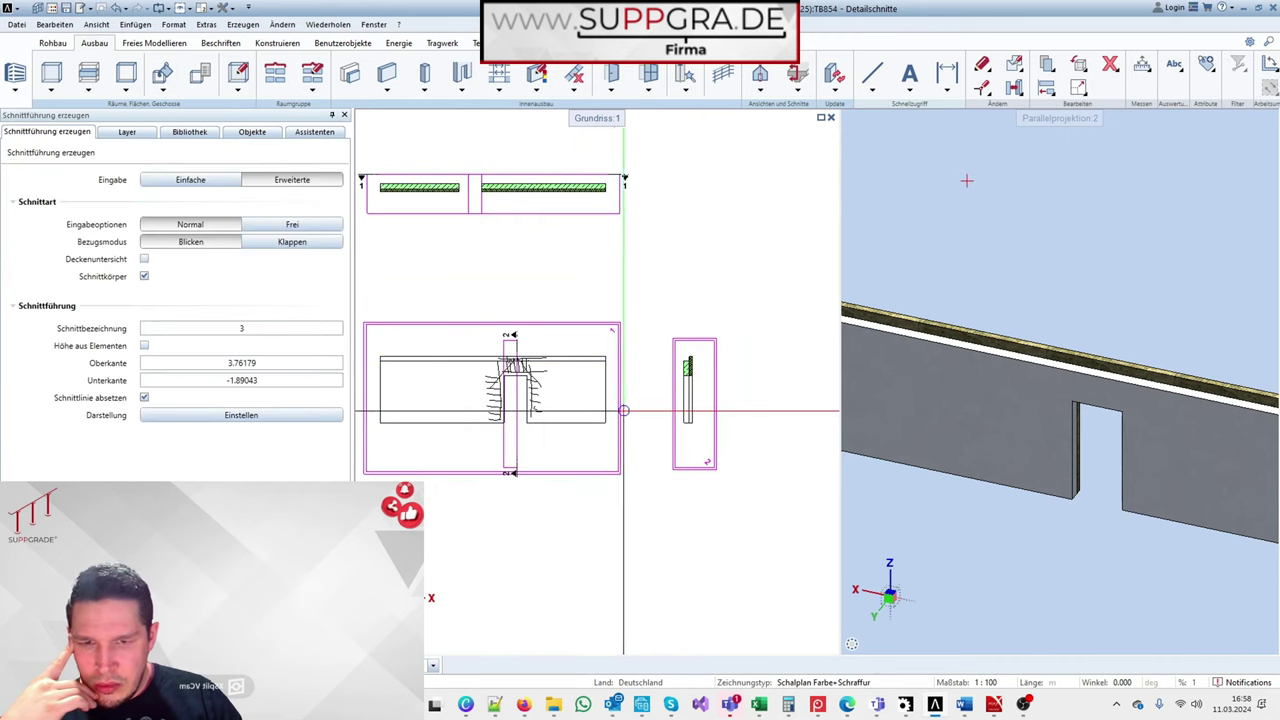
key(Escape)
double_click(694, 469)
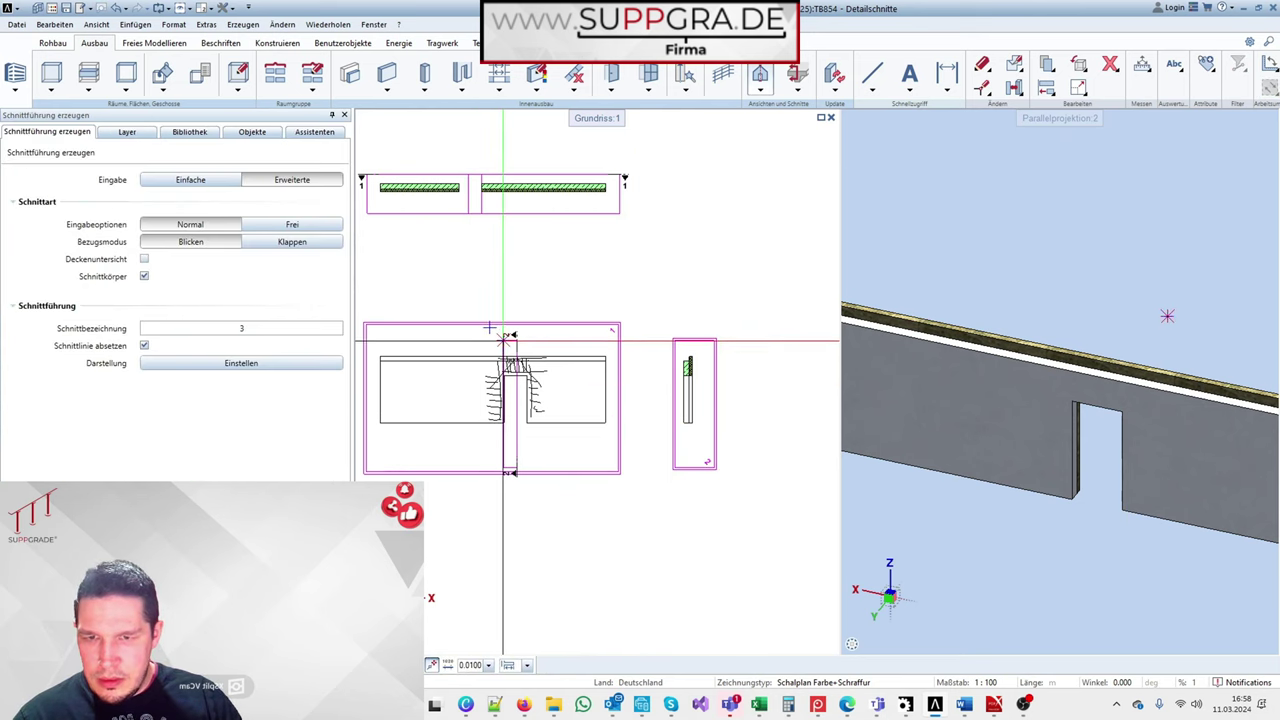
click(454, 340)
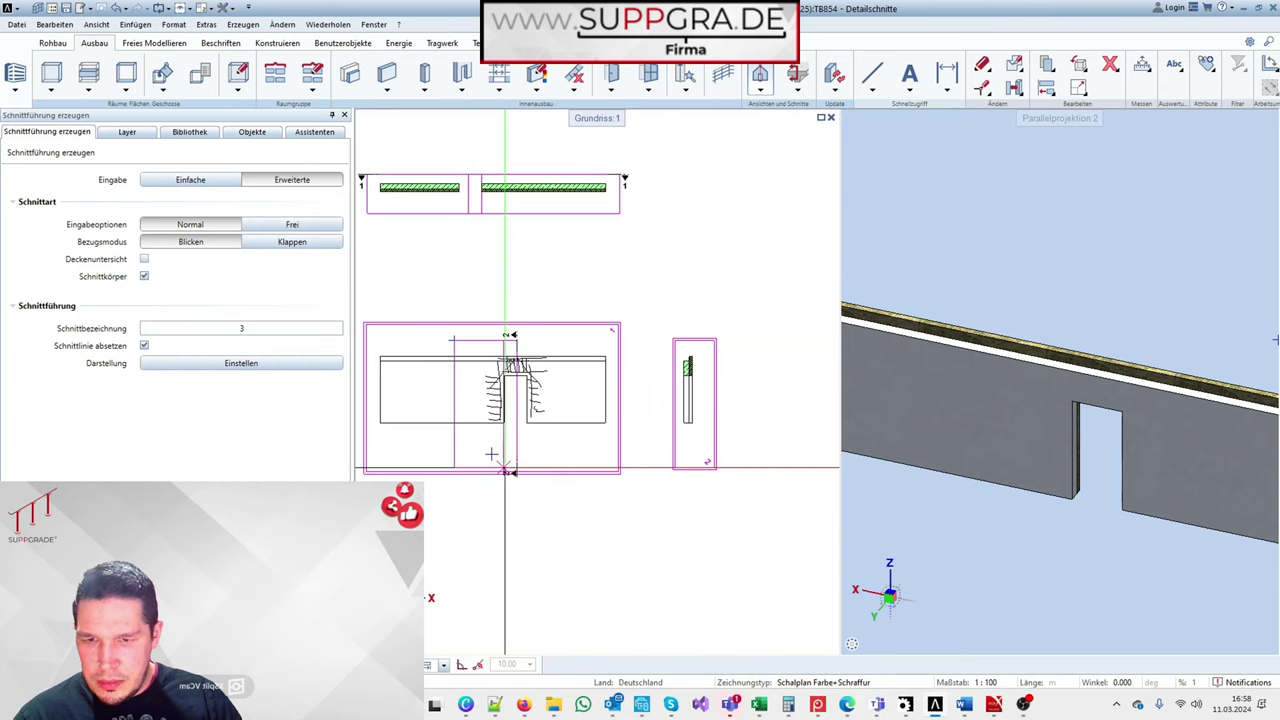
click(432, 463)
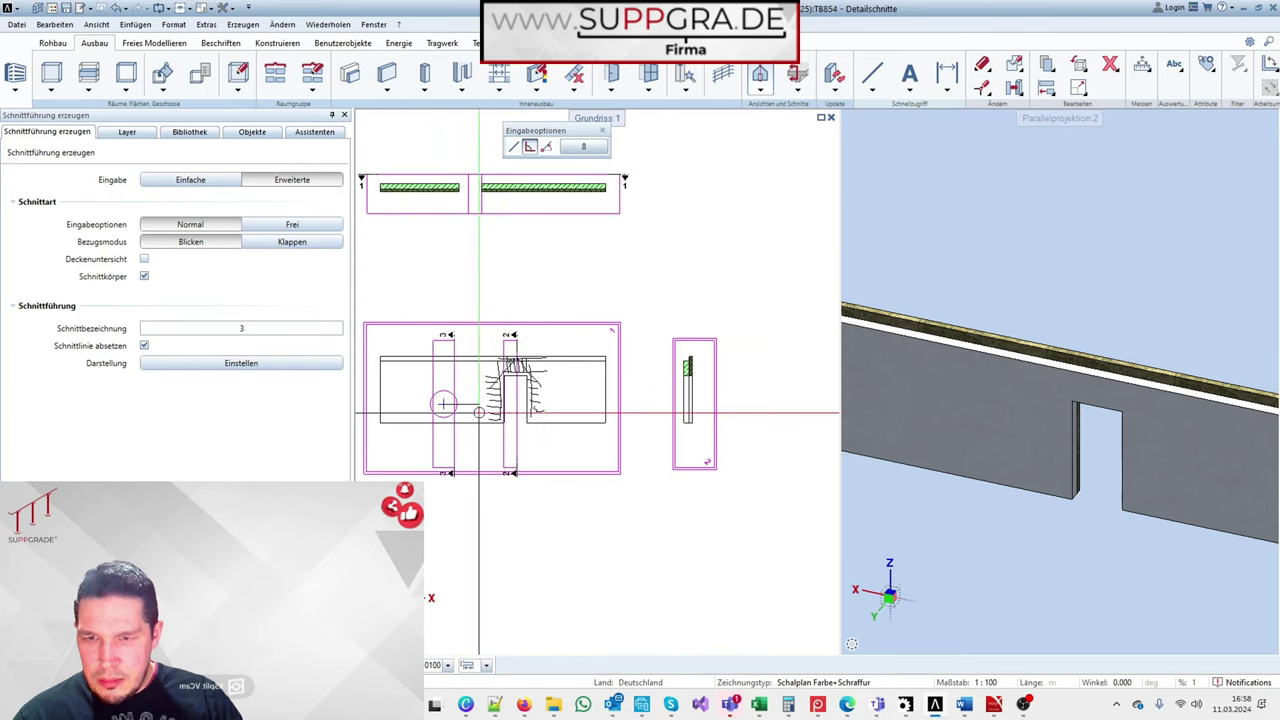
Step: Generate section 3 from the new section line and place it to the right of section 2
right_click(551, 397)
right_click(551, 397)
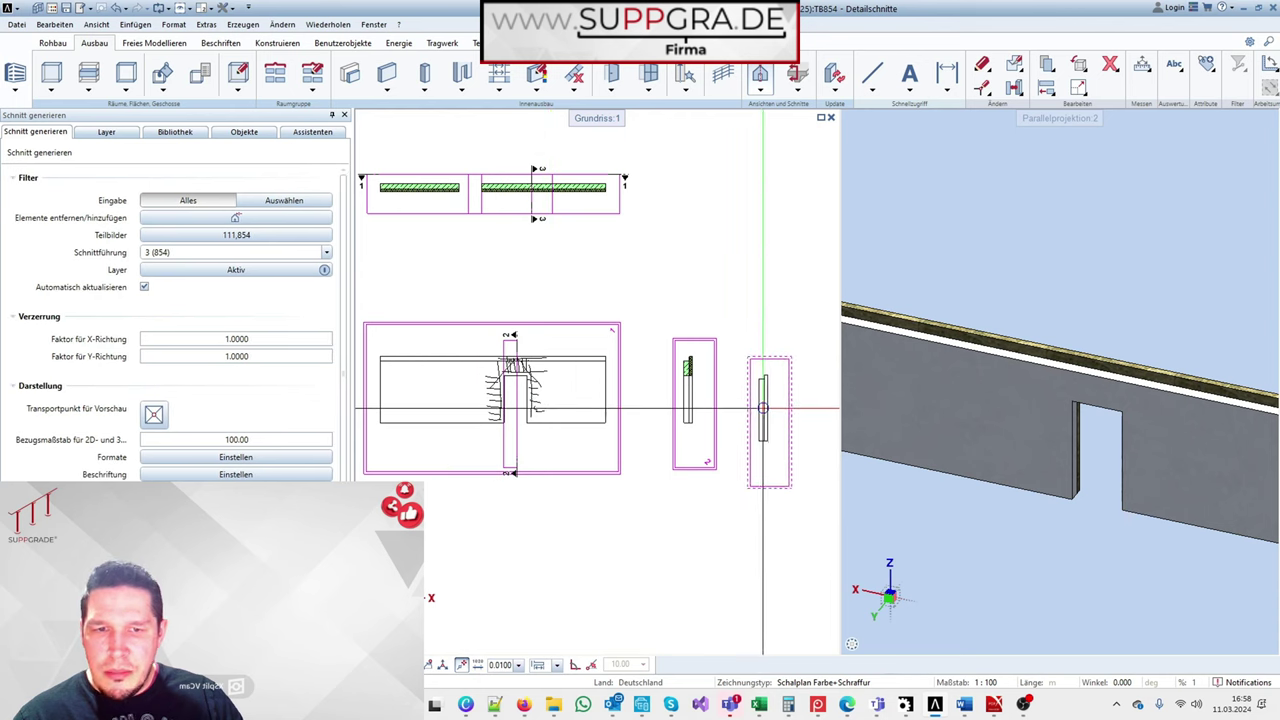
click(763, 391)
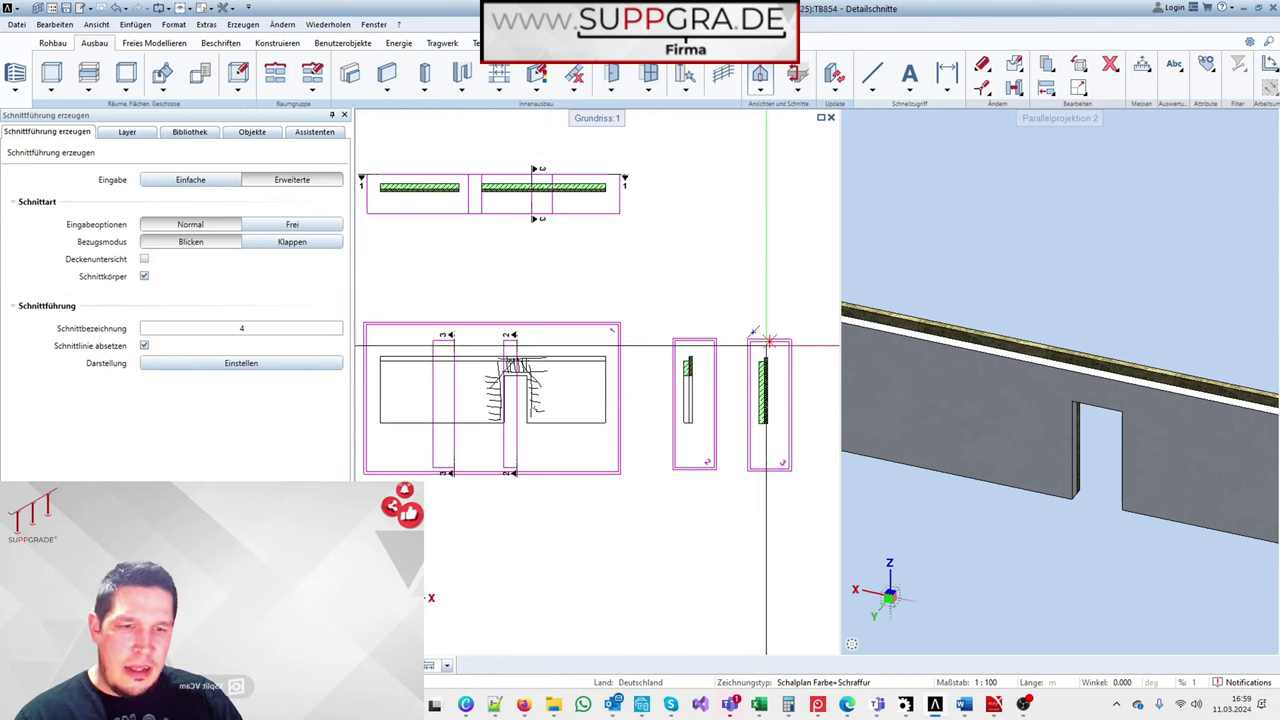
Step: Move generated section 3 so that its frame lines up vertically with section 2
scroll(791, 357, up, 3)
click(789, 355)
click(789, 357)
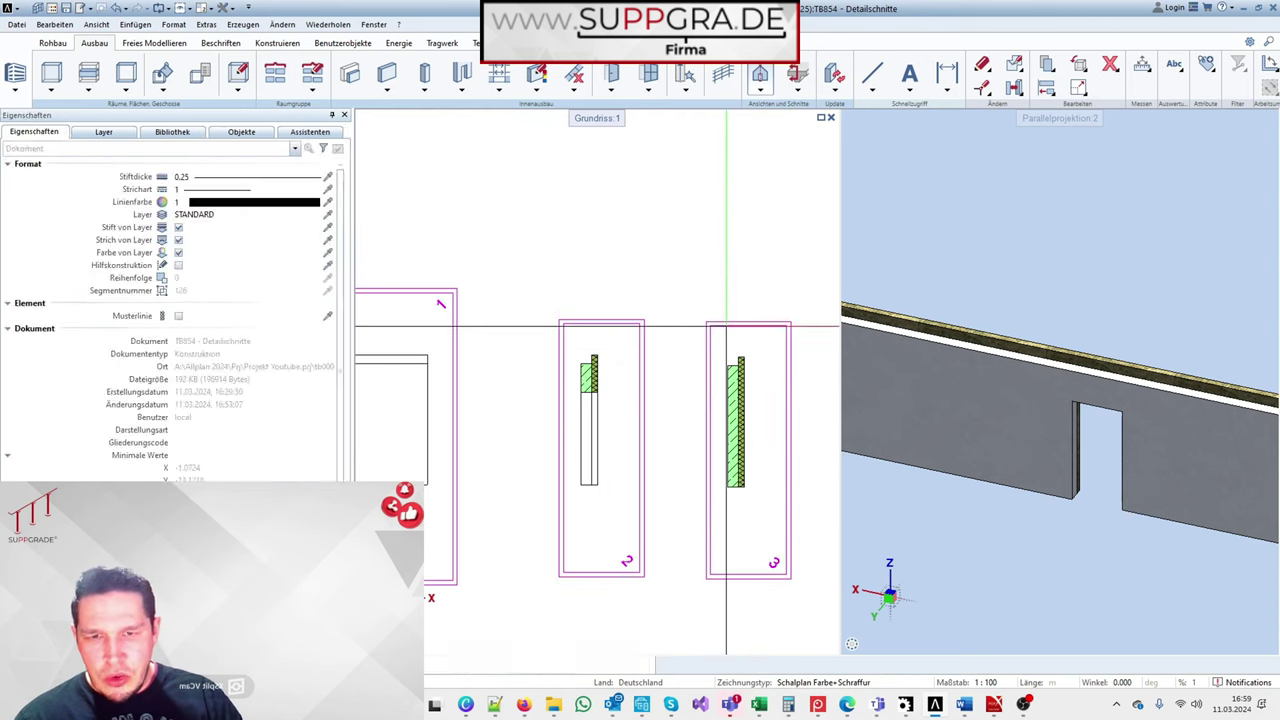
scroll(795, 430, down, 3)
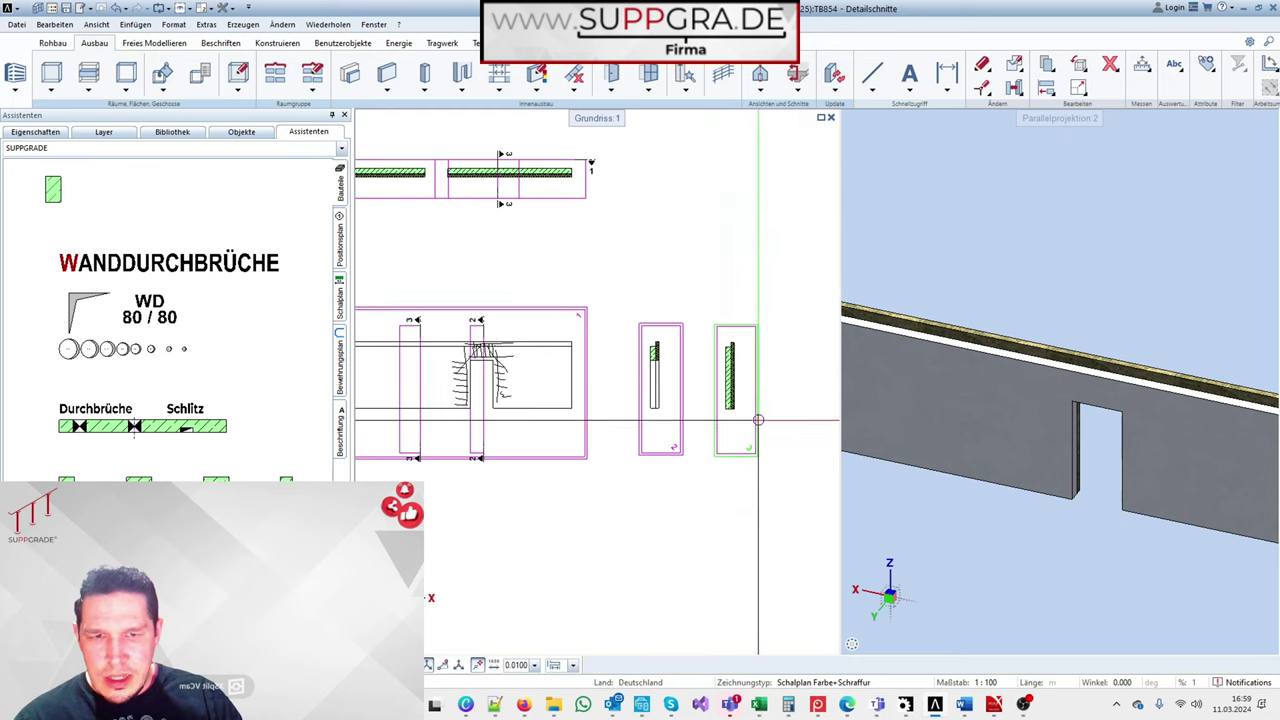
right_click(655, 409)
click(696, 471)
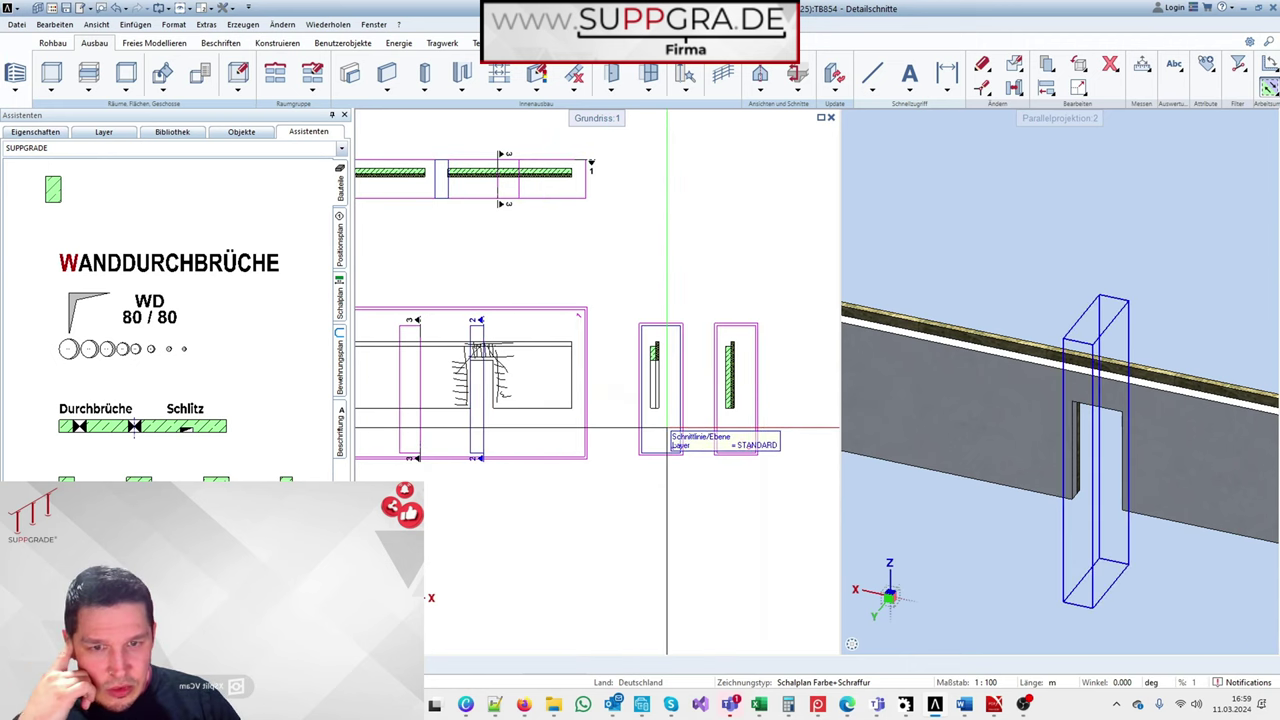
Step: Open the wall from section 2 and set the height of the Stahlbeton layer to 2.8 m
scroll(656, 383, up, 3)
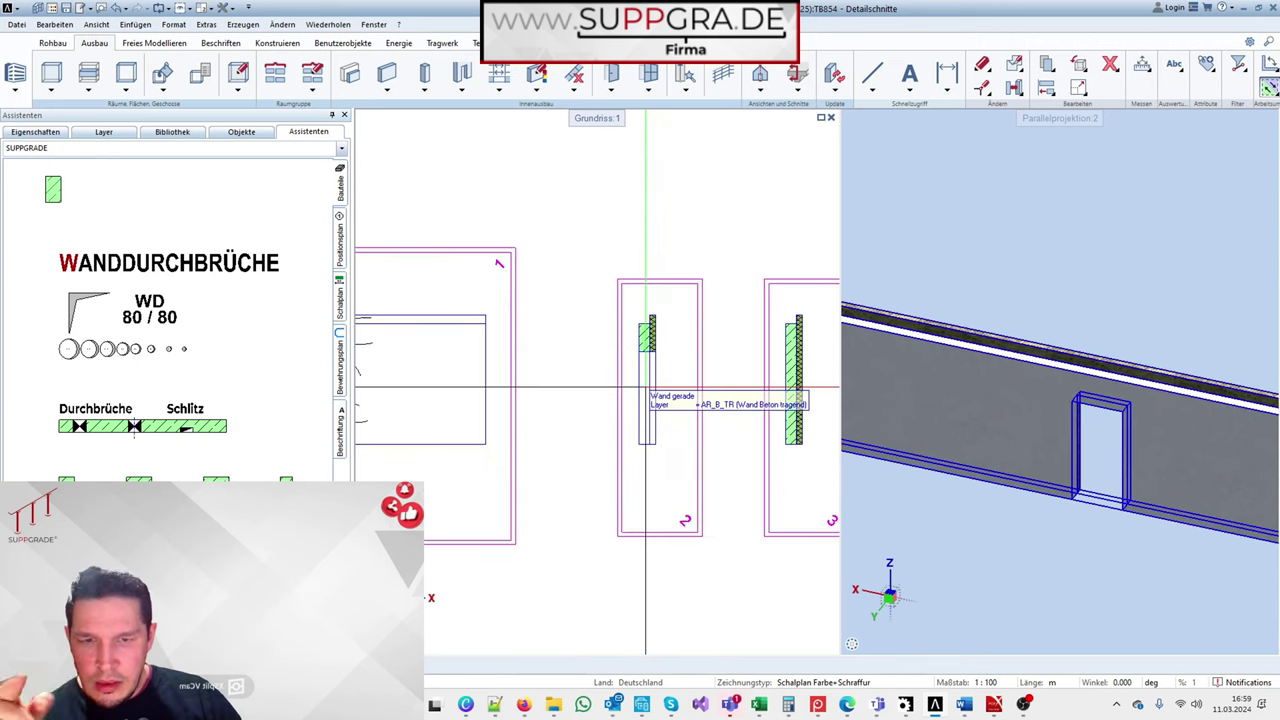
click(645, 386)
double_click(646, 390)
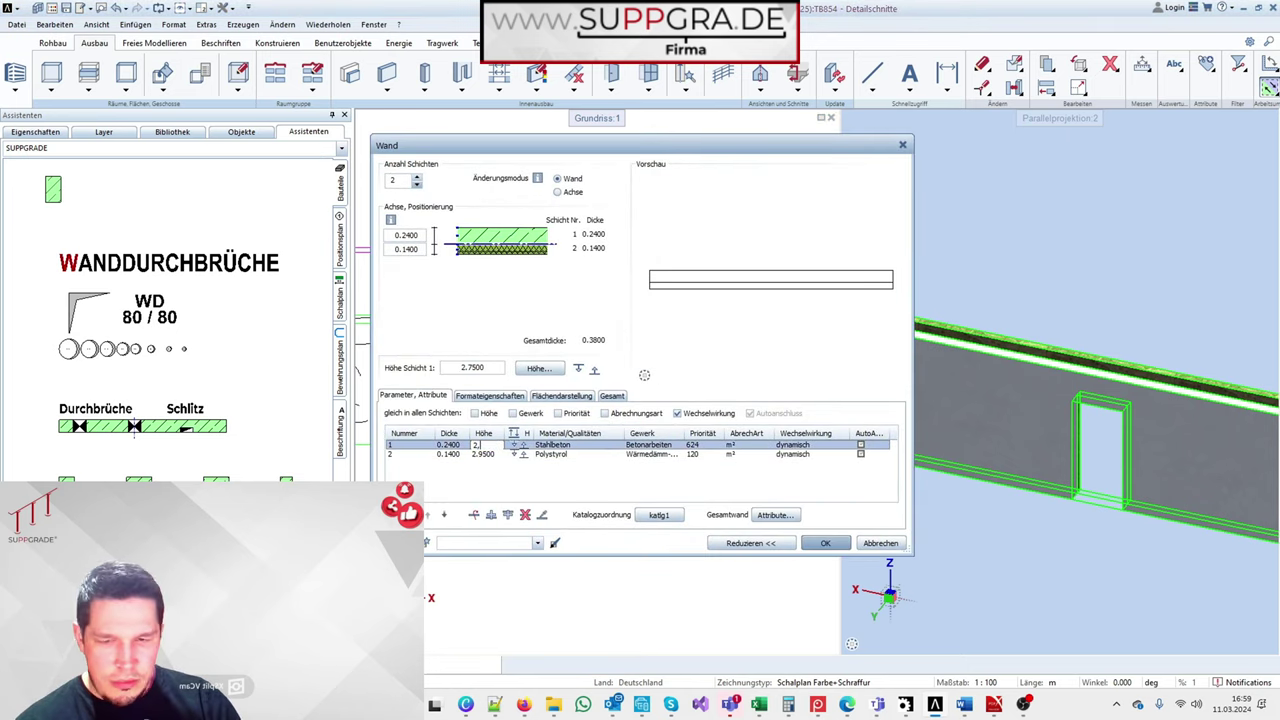
click(825, 543)
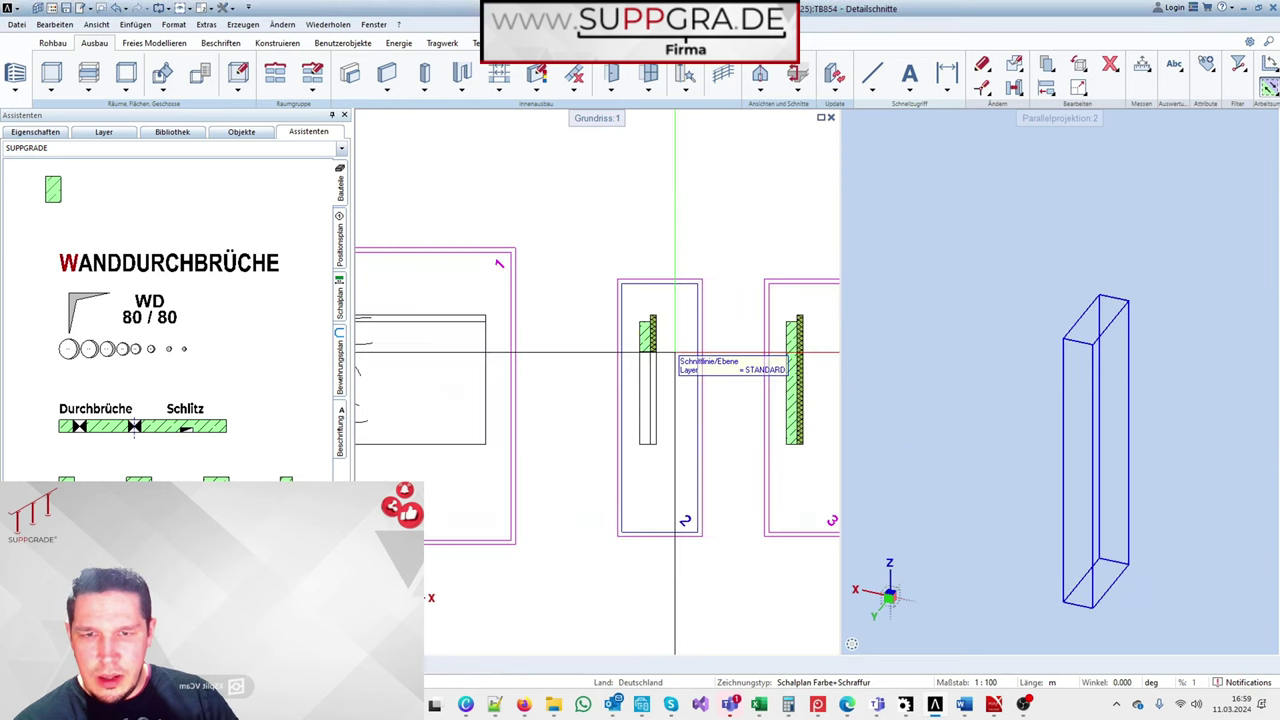
Step: Measure the height of the concrete layer at the right end of the wall in section 1
scroll(704, 407, down, 3)
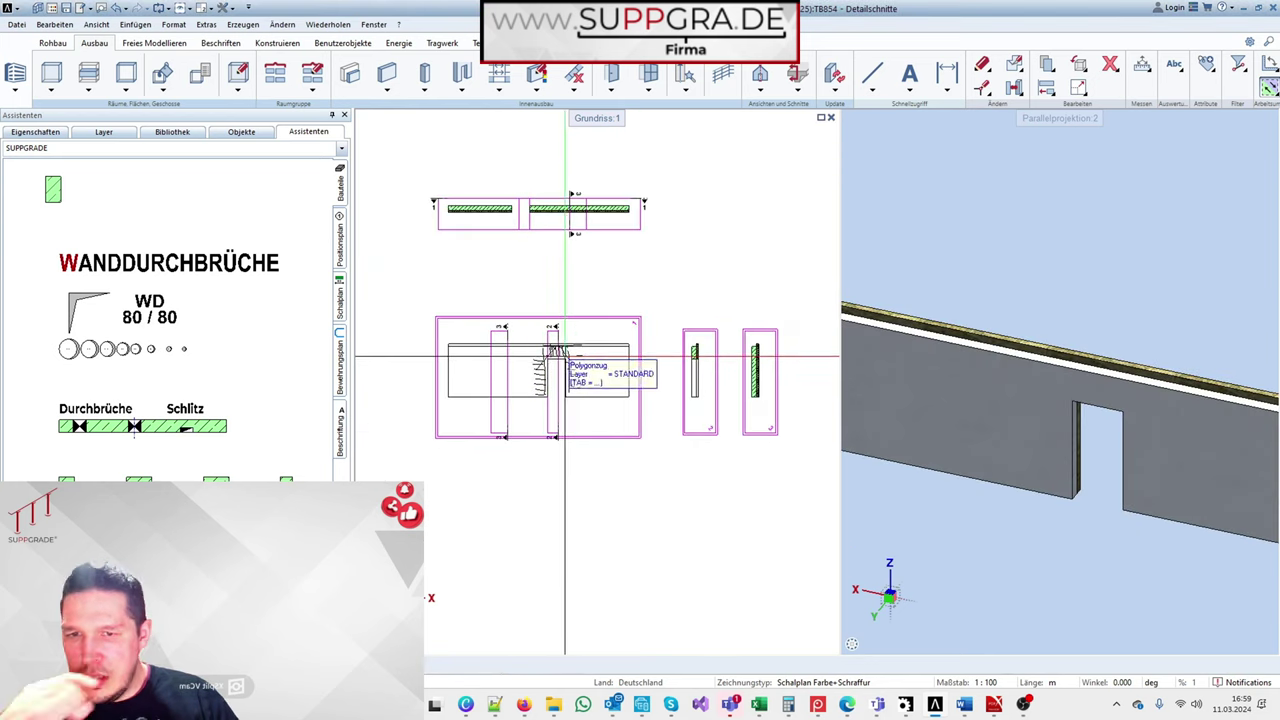
scroll(630, 345, up, 3)
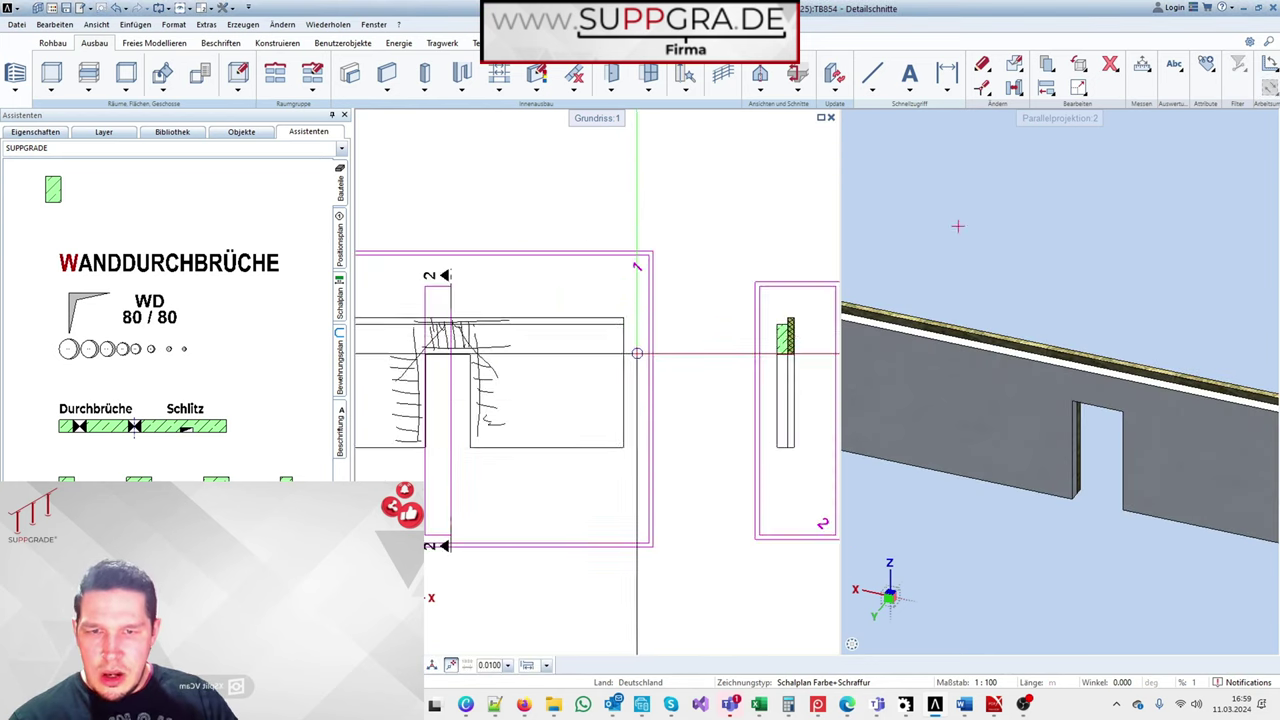
click(625, 320)
click(625, 447)
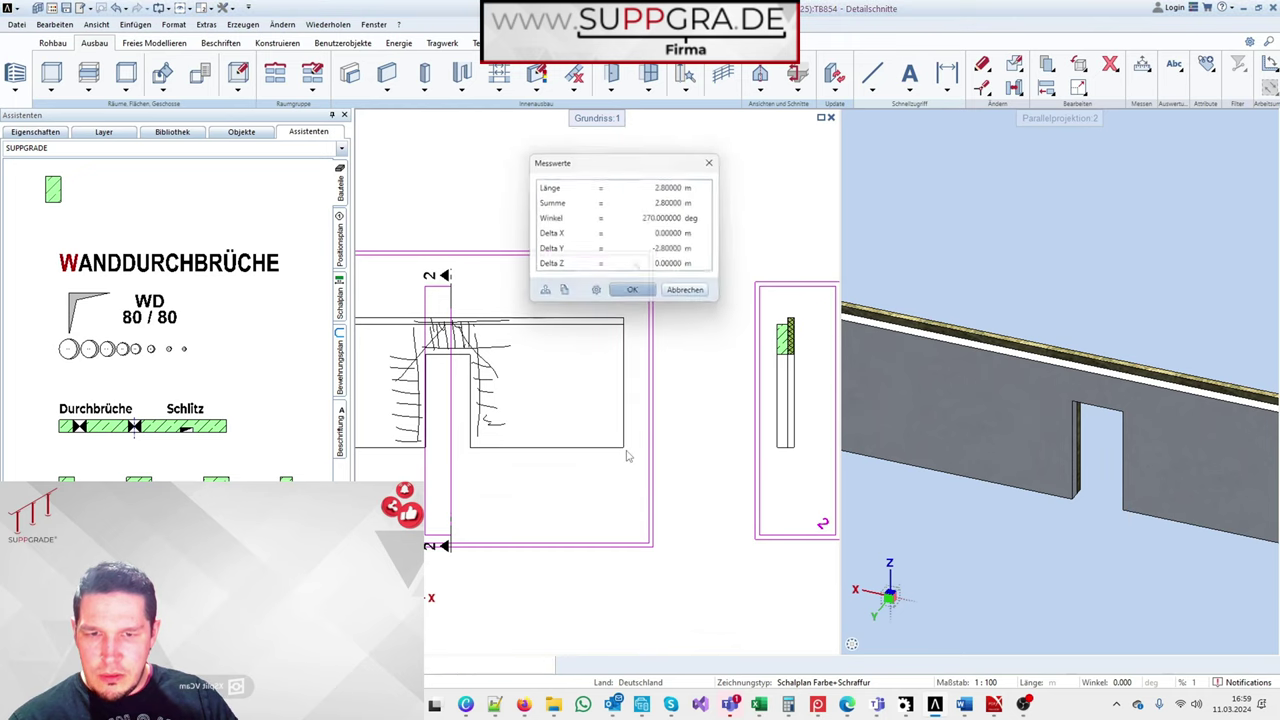
click(686, 298)
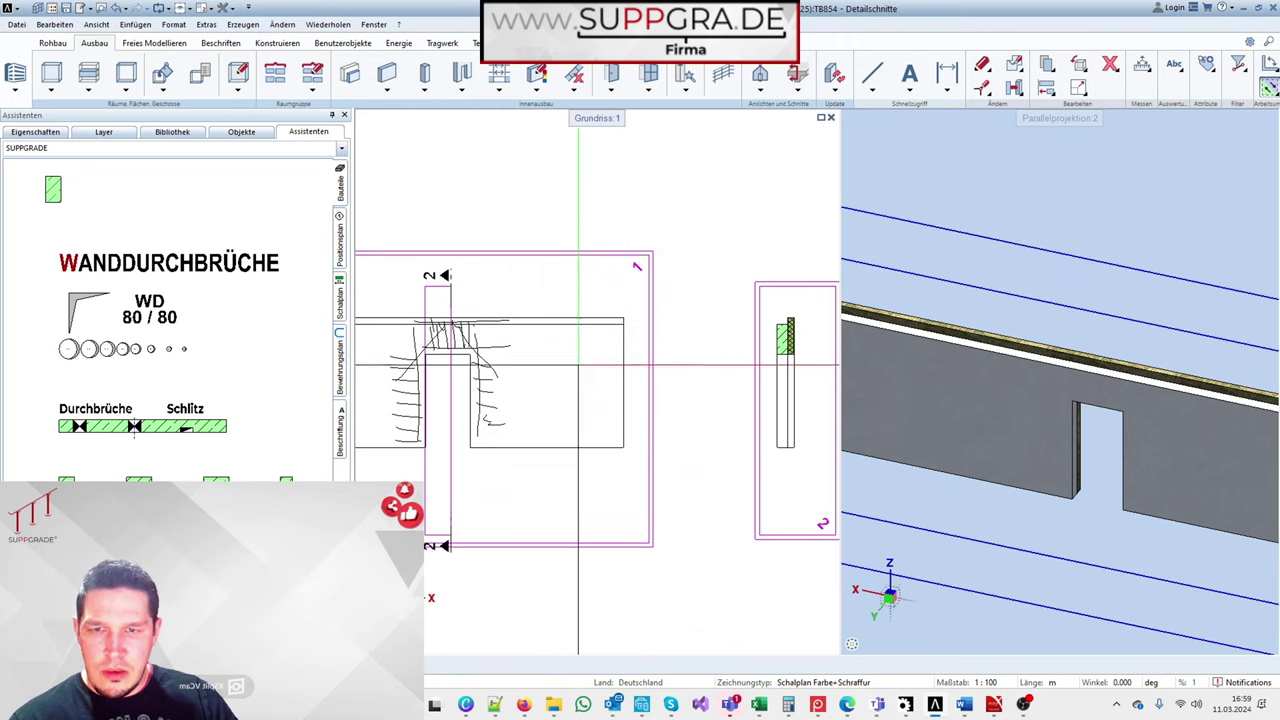
Step: Open the door opening from section 1, set its height to 2.15 m and its threshold display to beidseitig, and check it in plan
double_click(470, 409)
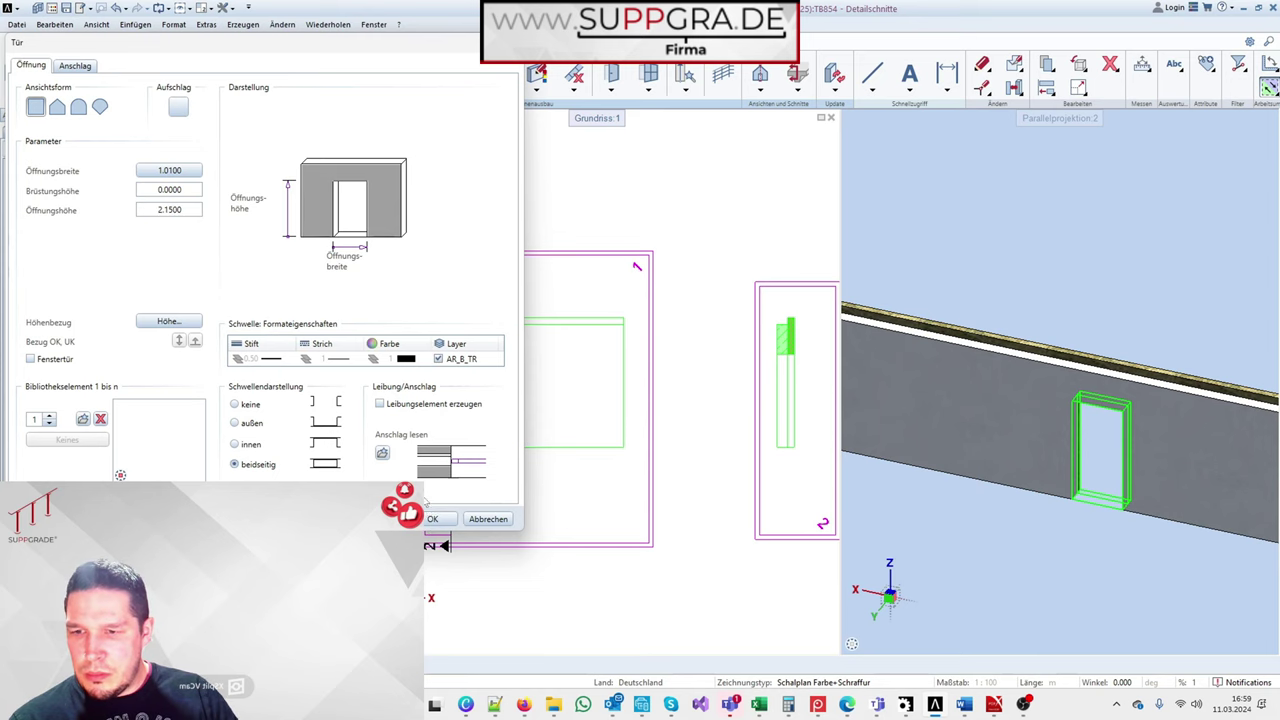
click(432, 519)
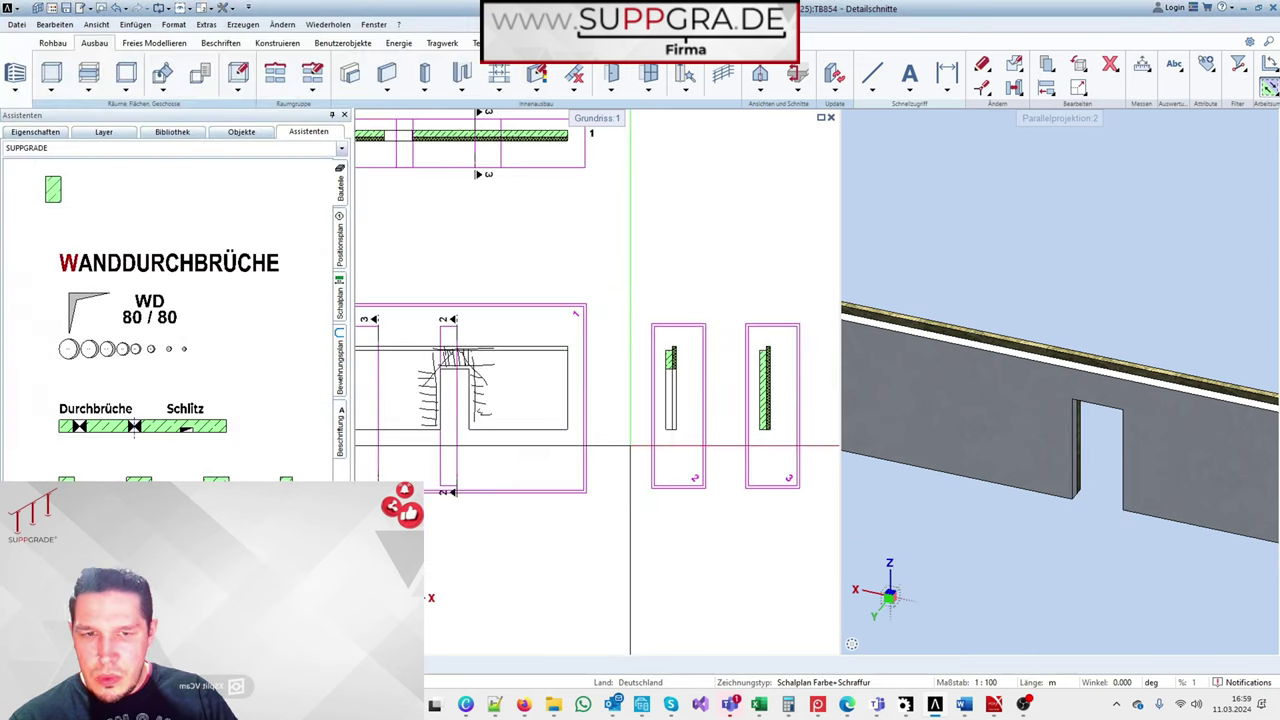
scroll(534, 291, down, 2)
scroll(498, 229, up, 4)
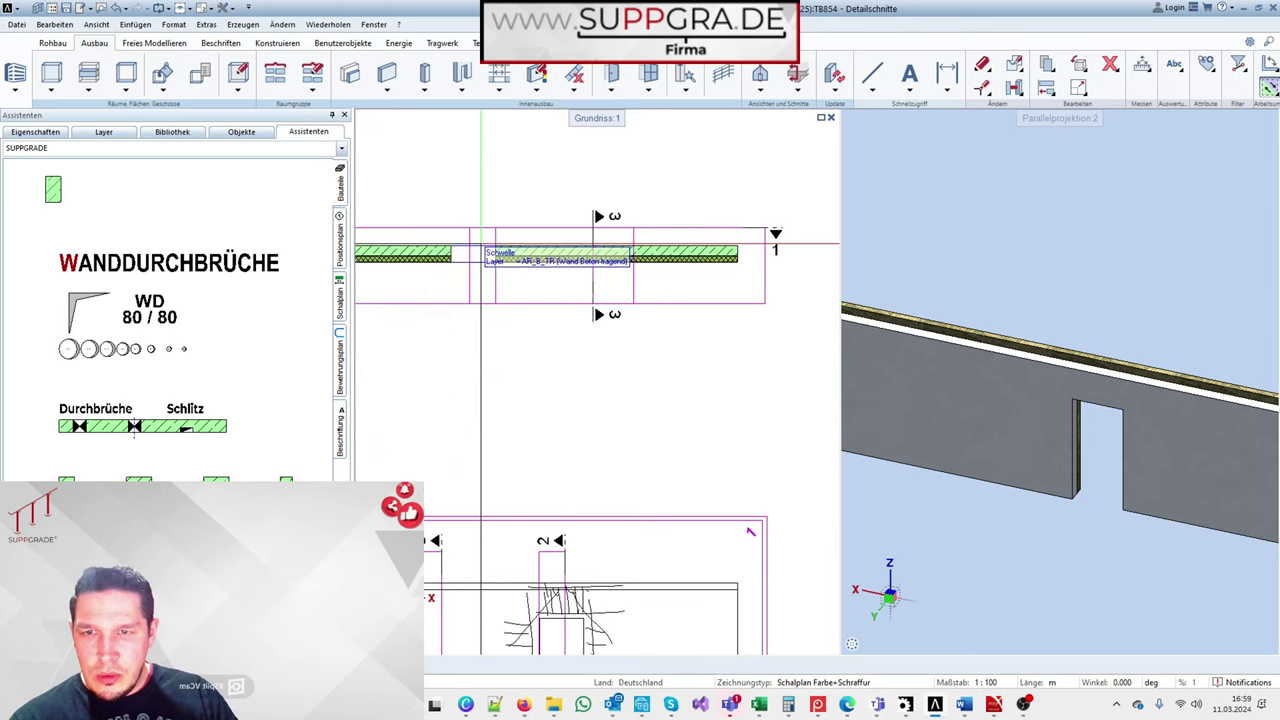
scroll(481, 250, up, 1)
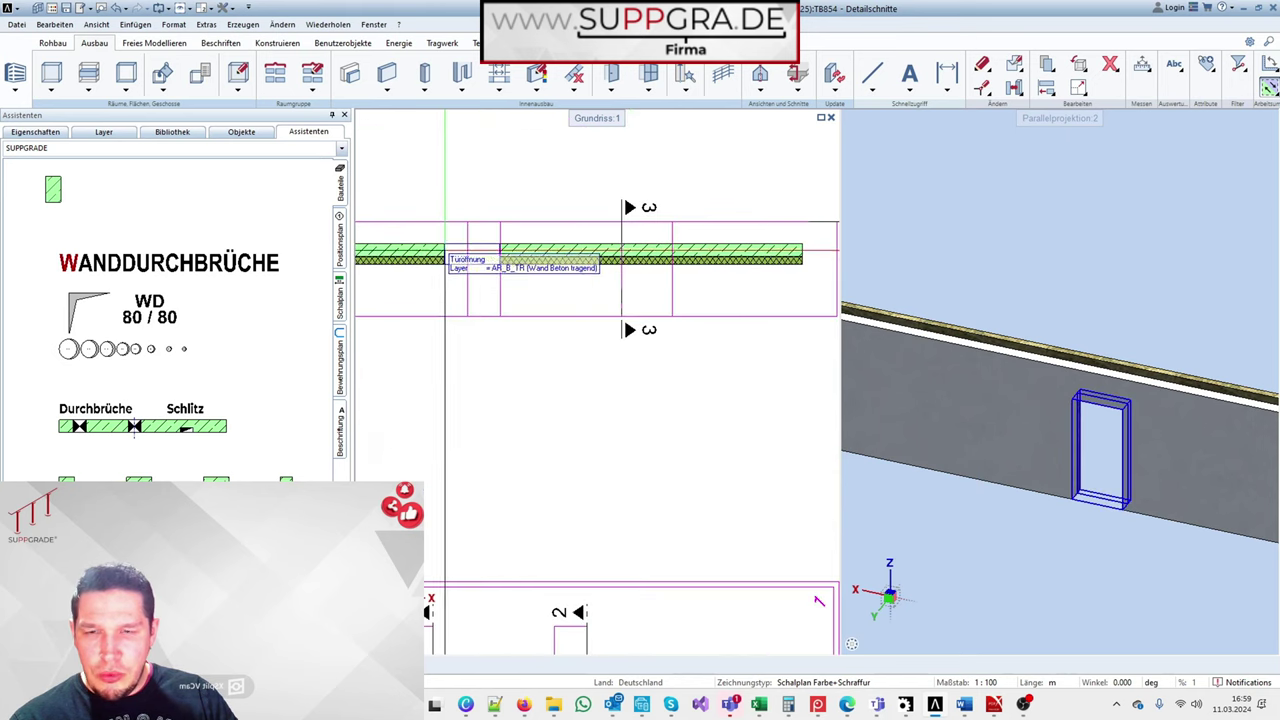
scroll(477, 276, down, 2)
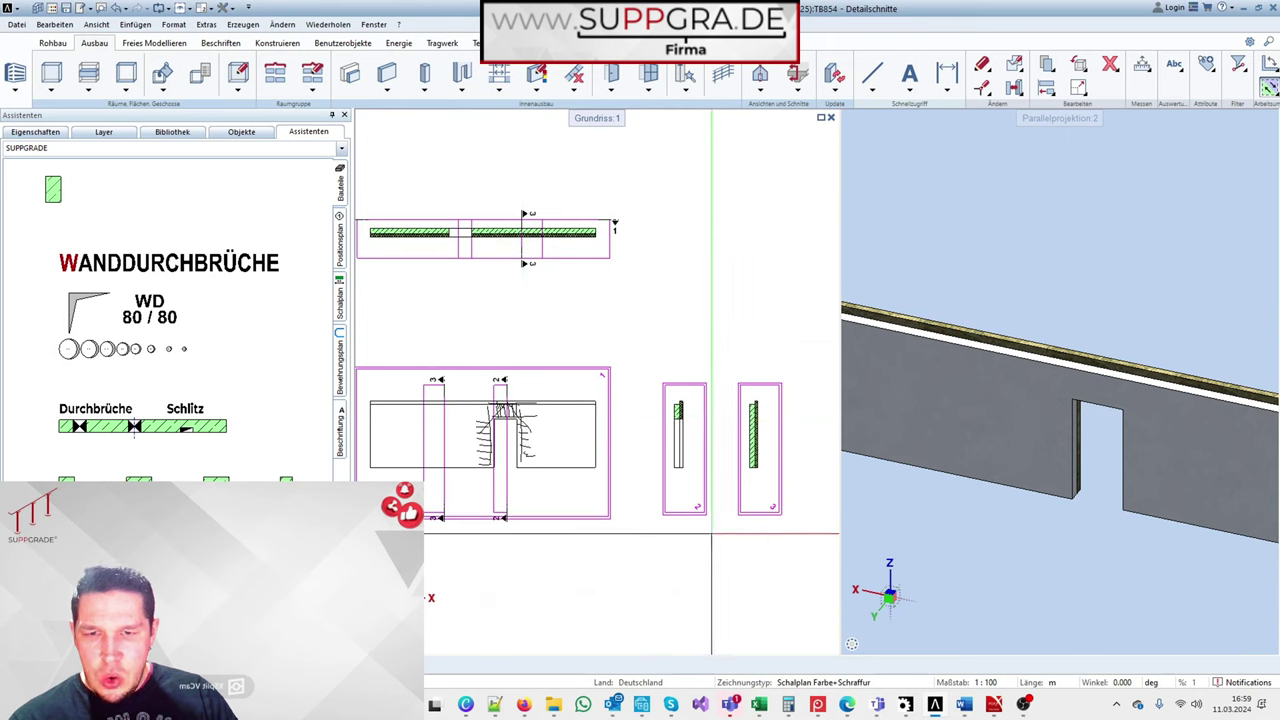
Step: Measure the door opening's height from floor to lintel underside in section 2
scroll(708, 463, up, 2)
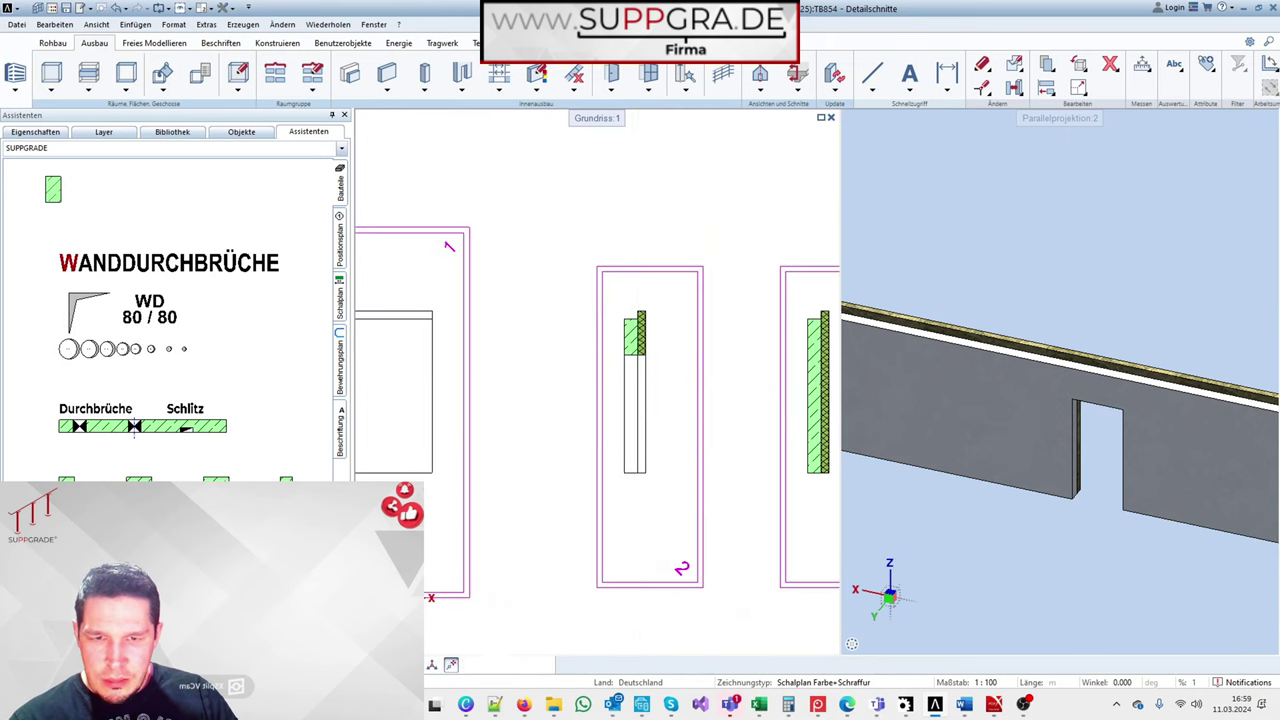
click(632, 358)
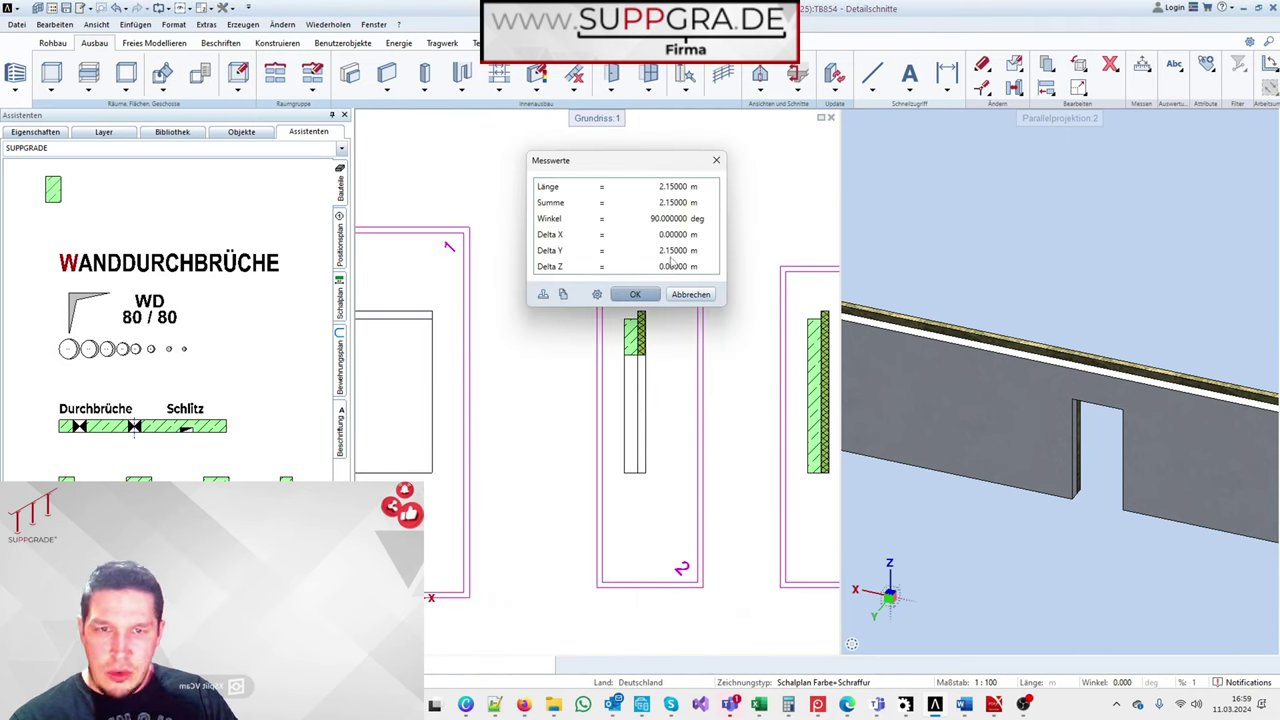
click(692, 295)
scroll(656, 450, down, 3)
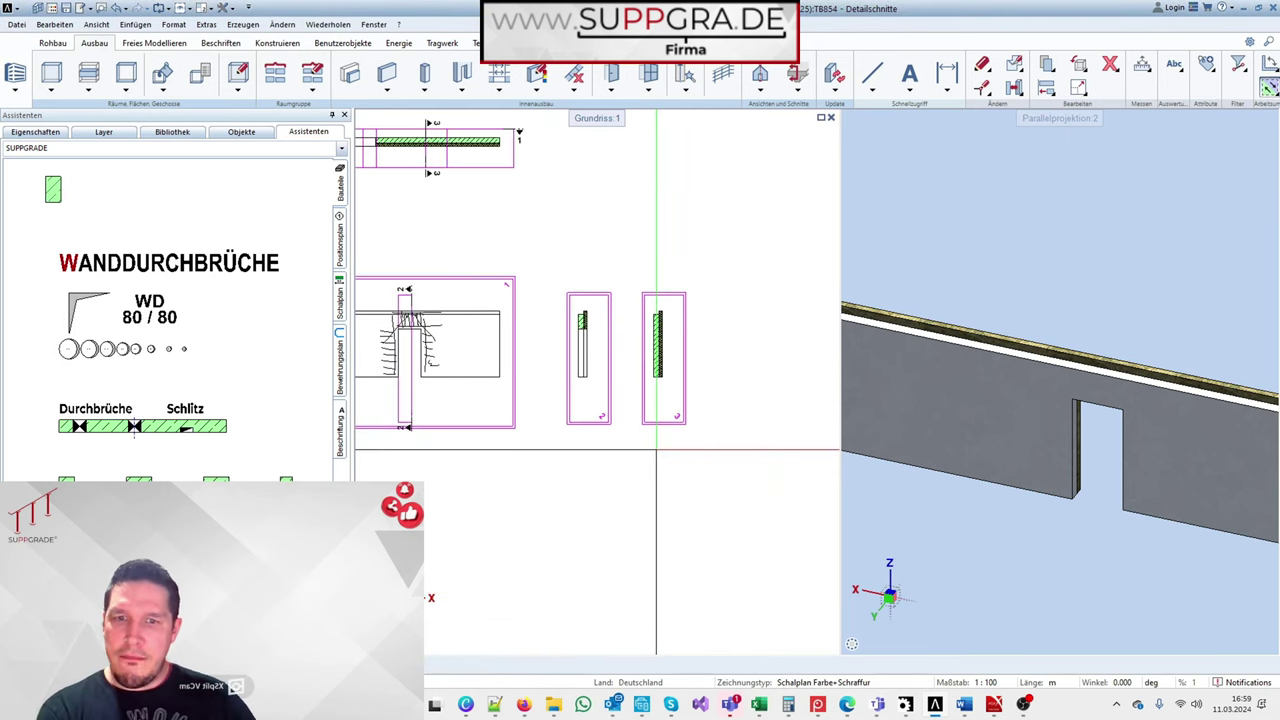
scroll(679, 490, down, 1)
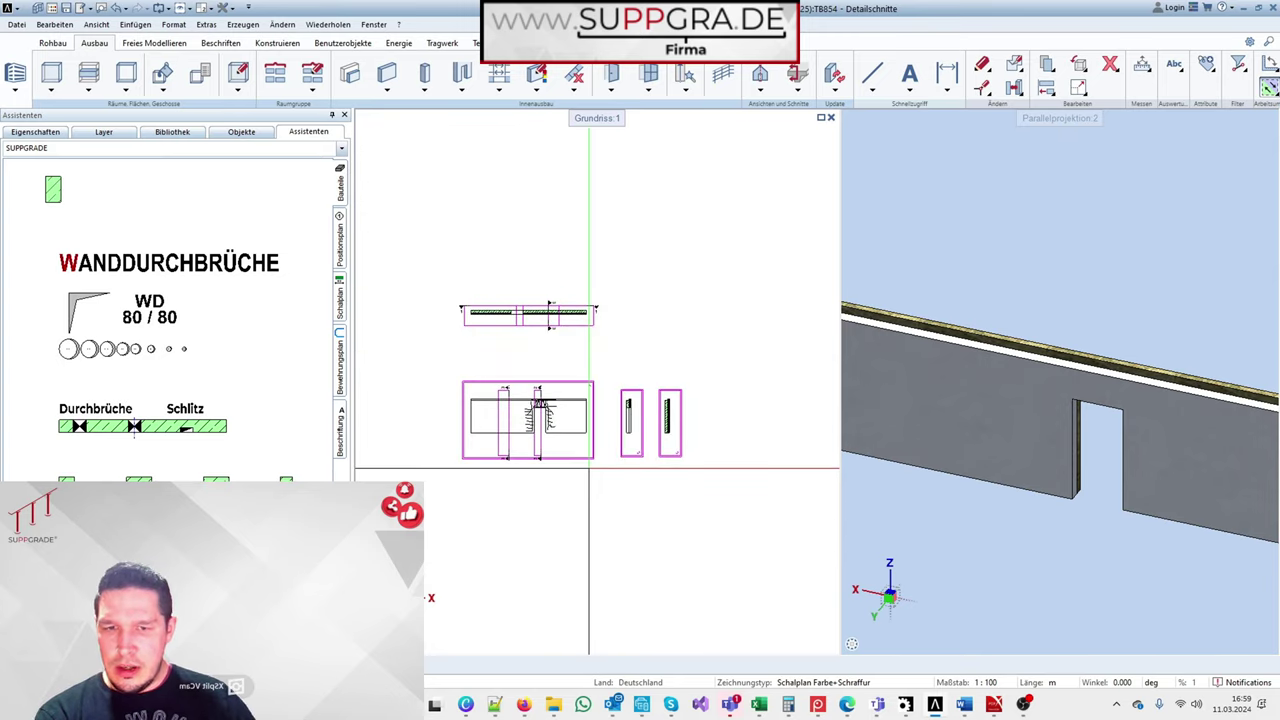